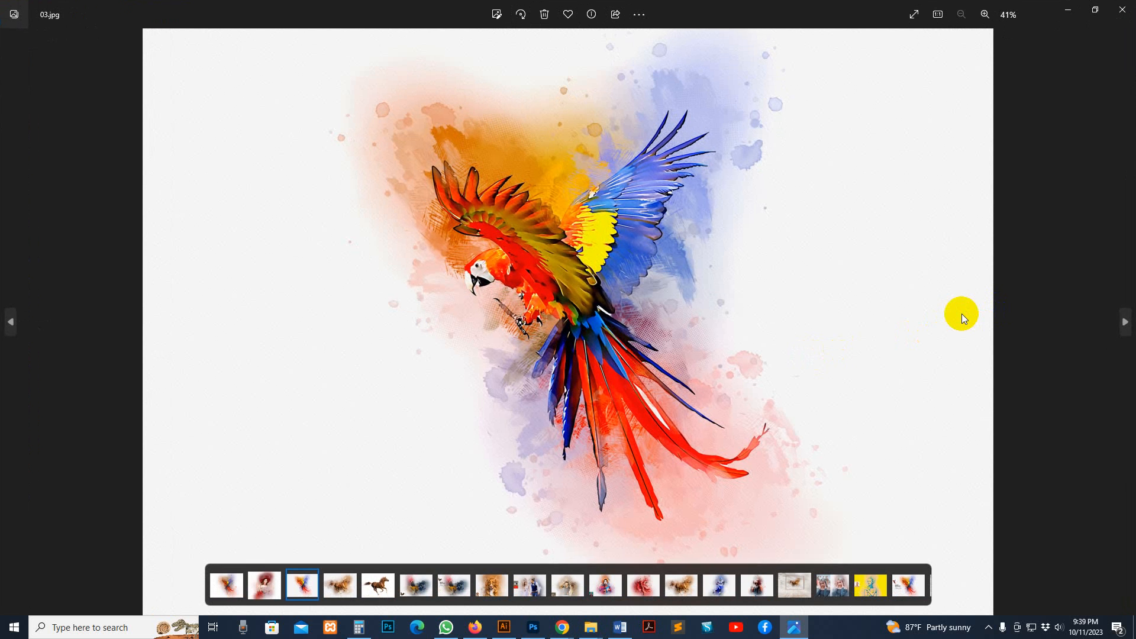
Browse through the sample images, comparing the mixed media artworks with their original photos, and close the image viewer
{"action": "left_click", "coordinate": [957, 312]}
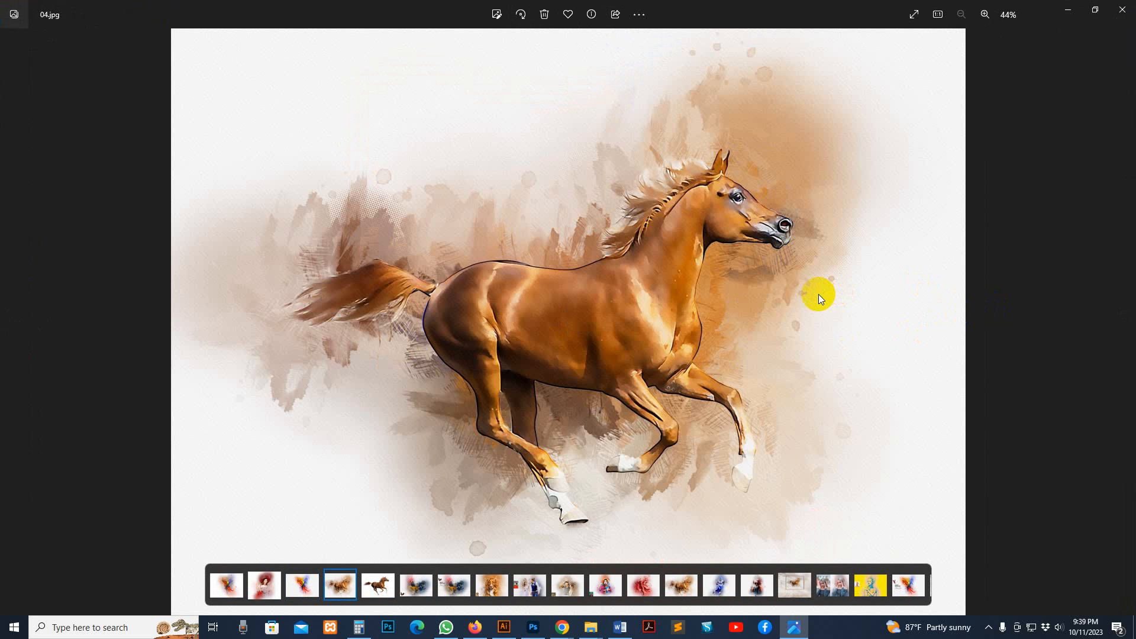
{"action": "key", "text": "Right"}
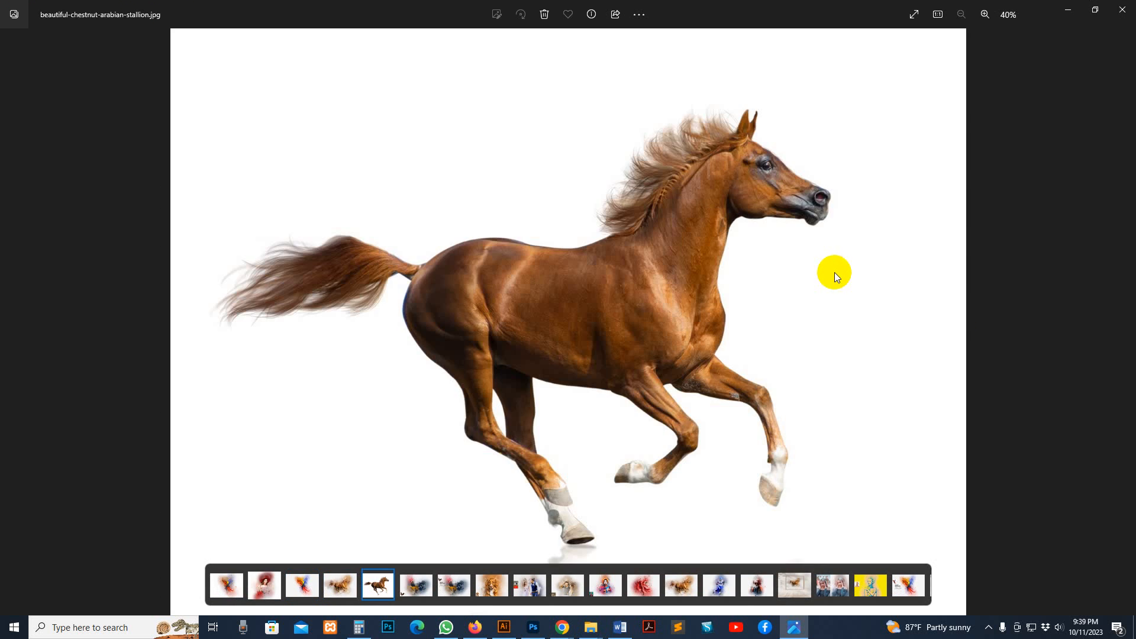
{"action": "key", "text": "Left"}
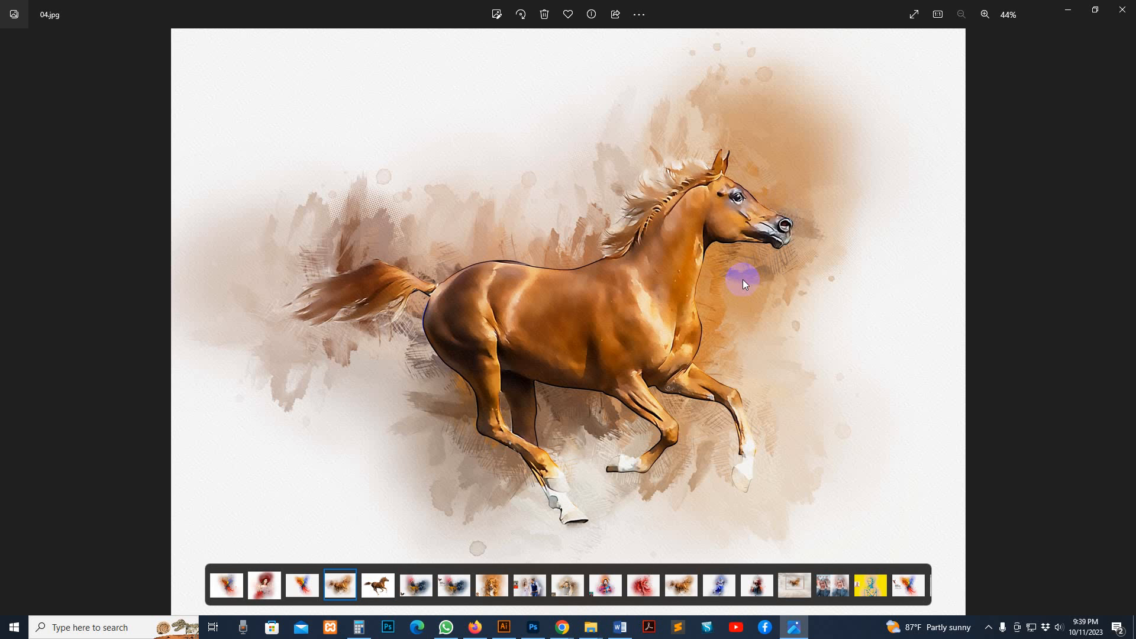
{"action": "key", "text": "Right"}
{"action": "key", "text": "Right"}
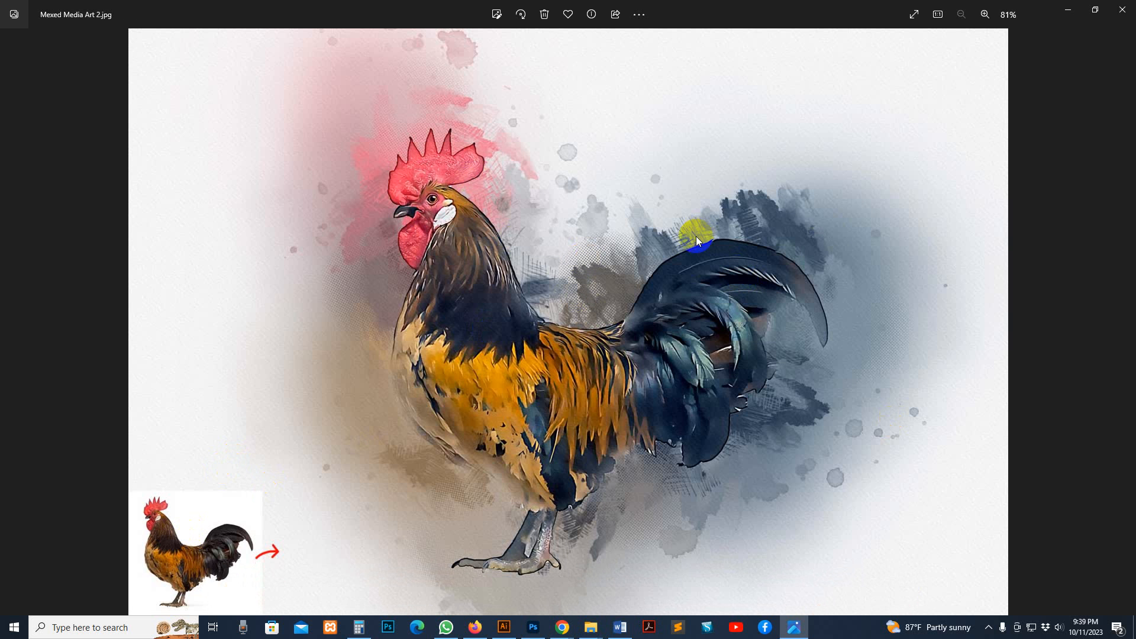
{"action": "key", "text": "Right"}
{"action": "key", "text": "Right"}
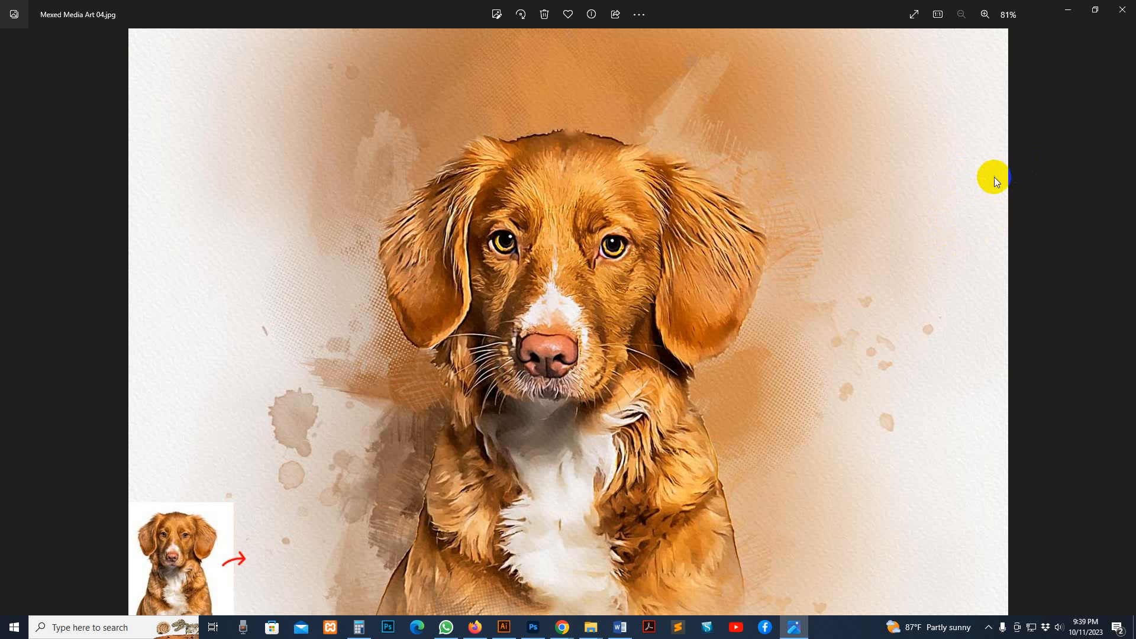
{"action": "key", "text": "Right"}
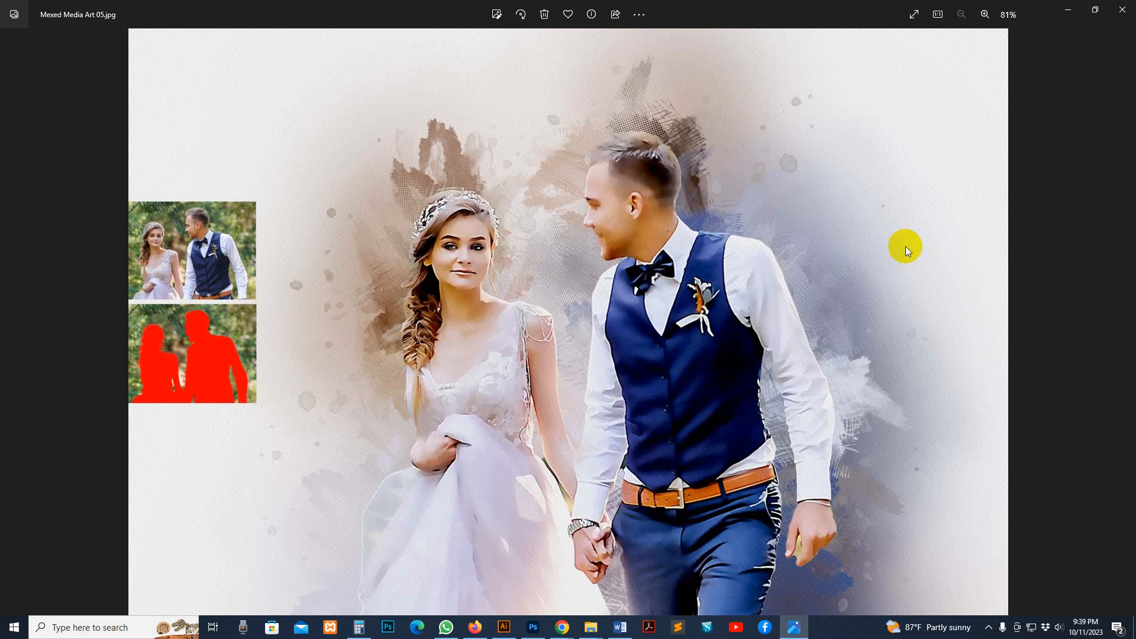
{"action": "key", "text": "Right"}
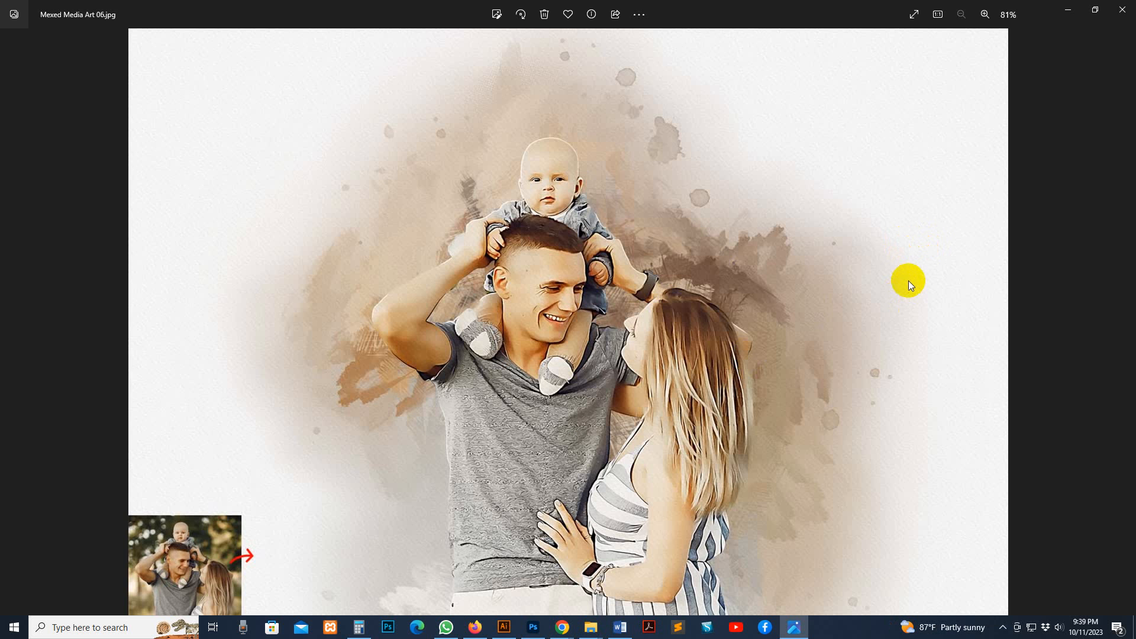
{"action": "key", "text": "Right"}
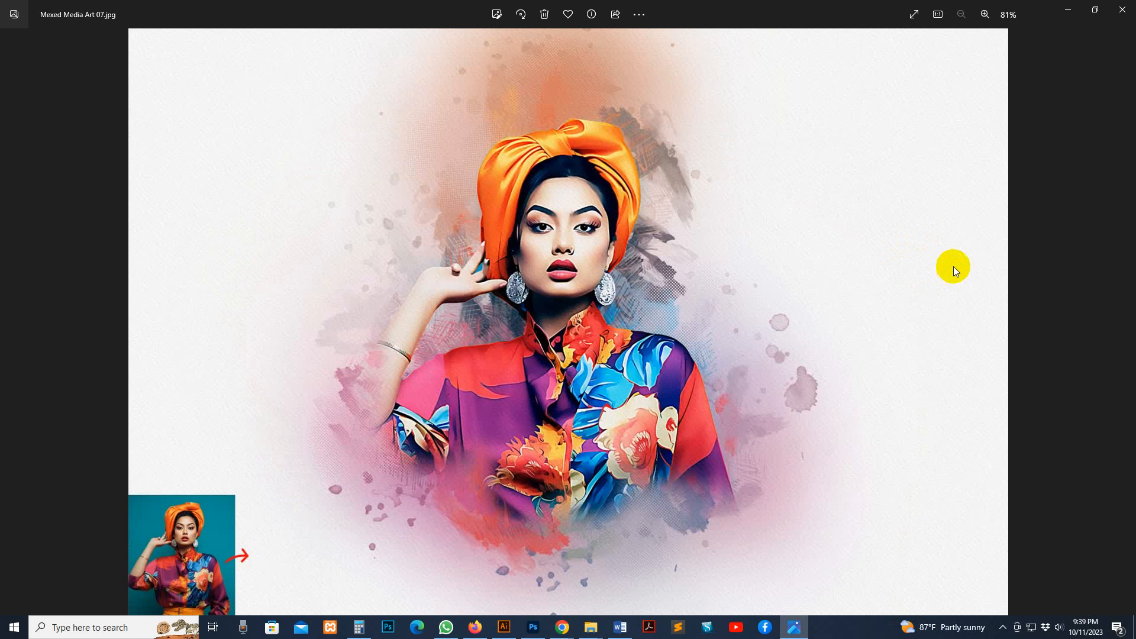
{"action": "key", "text": "Right"}
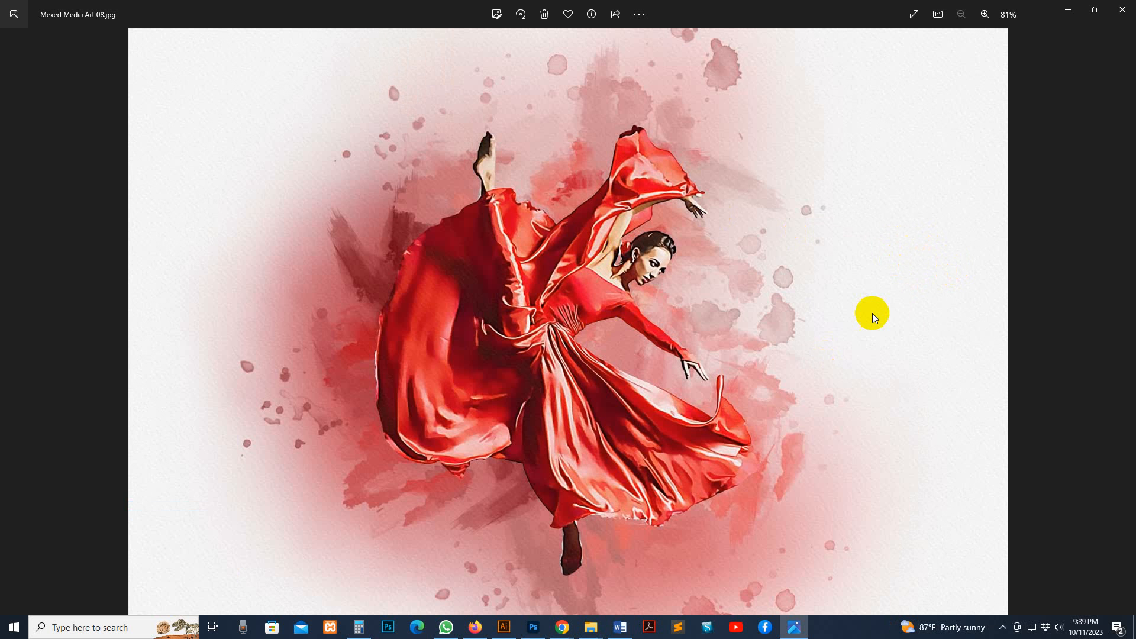
{"action": "key", "text": "Right"}
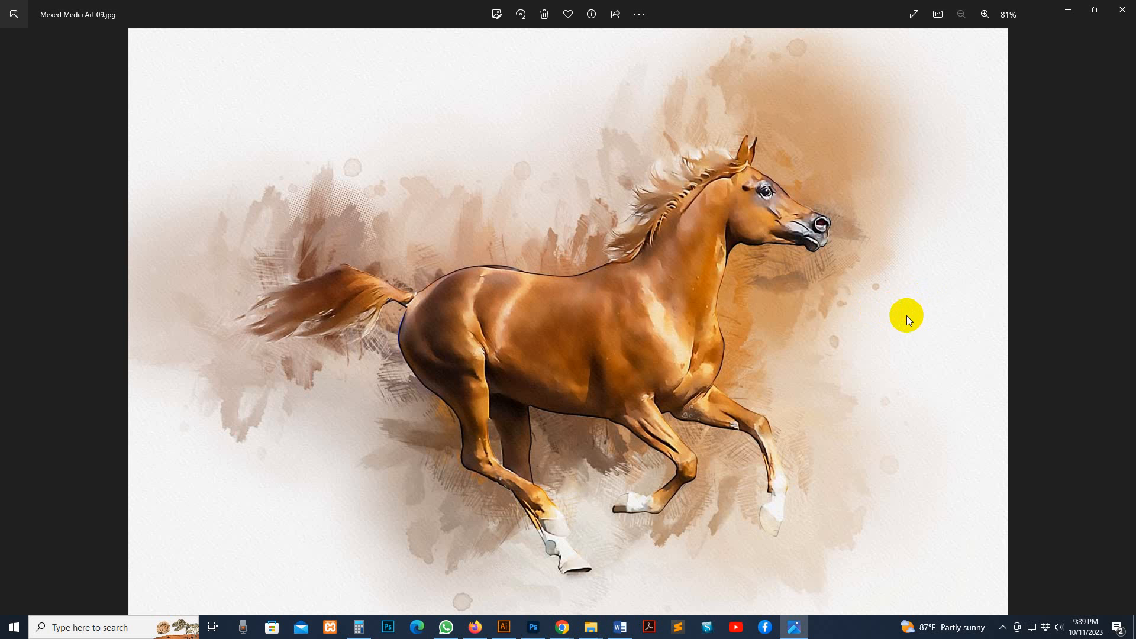
{"action": "key", "text": "Right"}
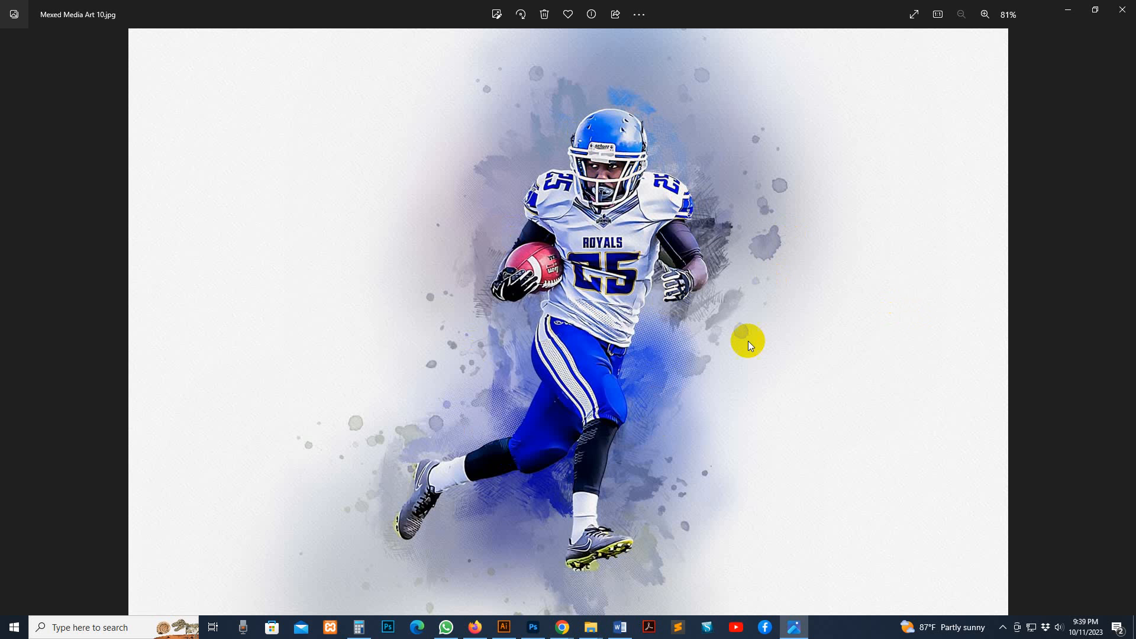
{"action": "key", "text": "Right"}
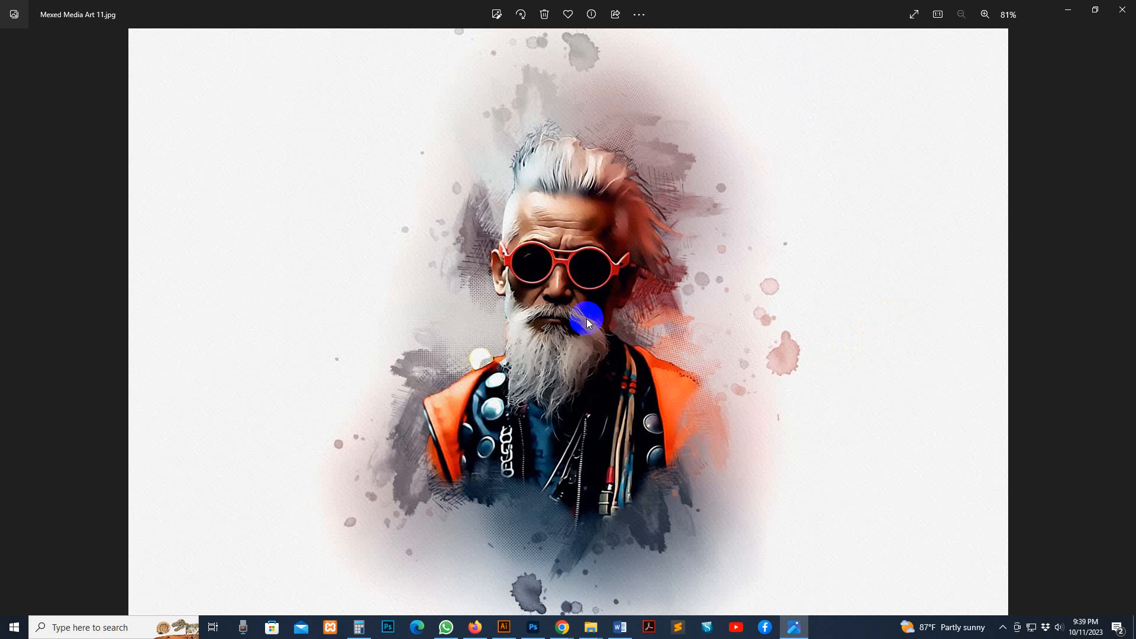
{"action": "key", "text": "Right"}
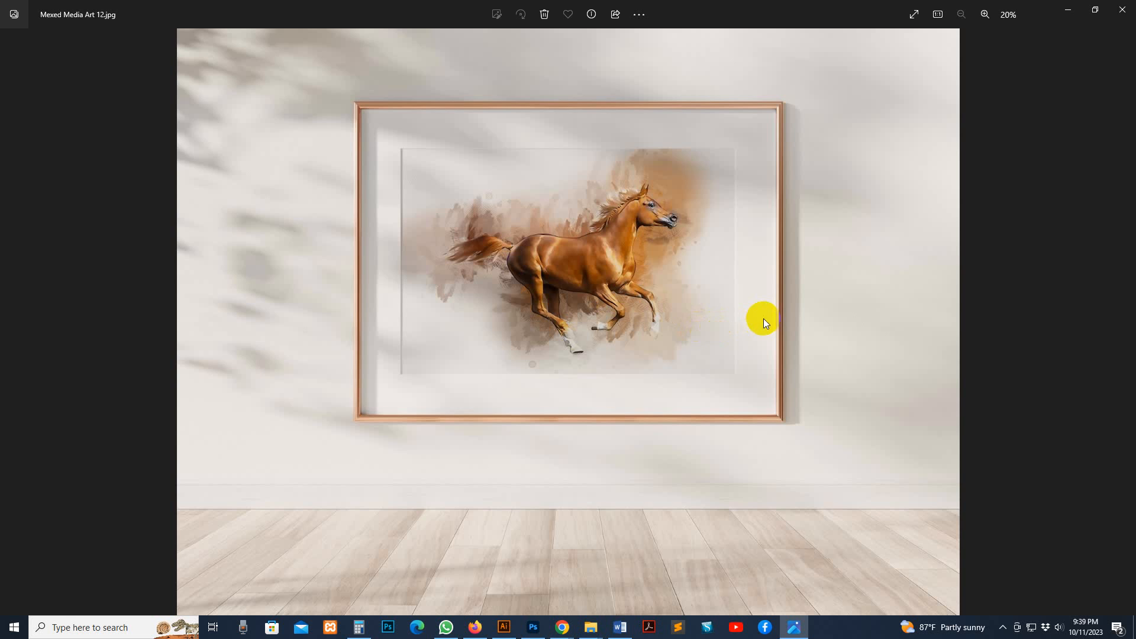
{"action": "key", "text": "Right"}
{"action": "key", "text": "Right"}
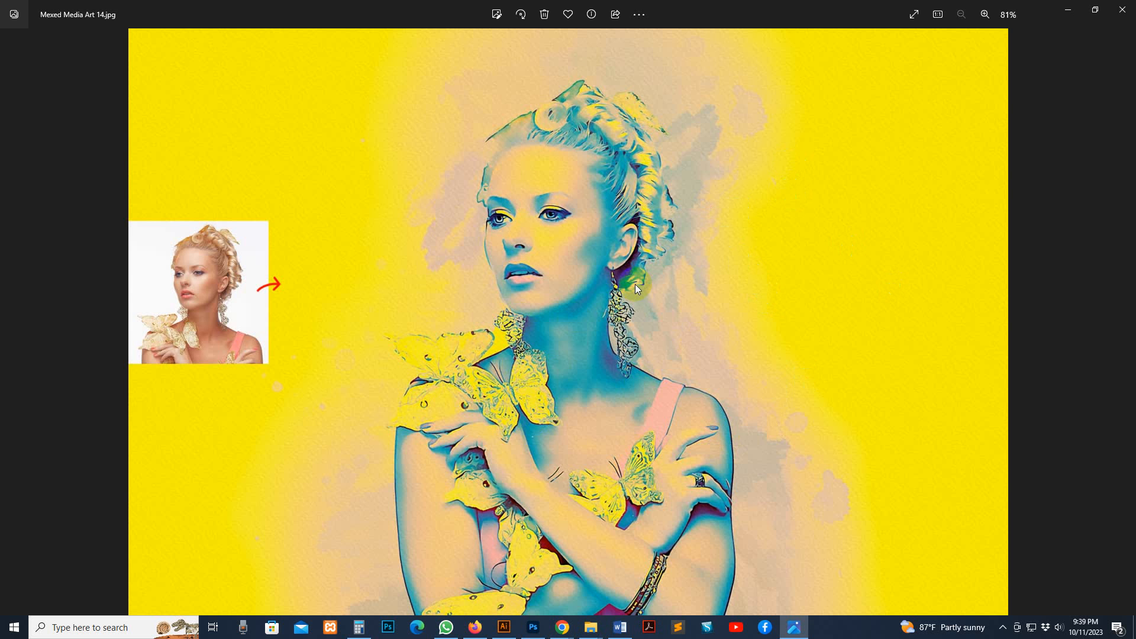
{"action": "key", "text": "Right"}
{"action": "key", "text": "Right"}
{"action": "key", "text": "Right"}
{"action": "key", "text": "Right"}
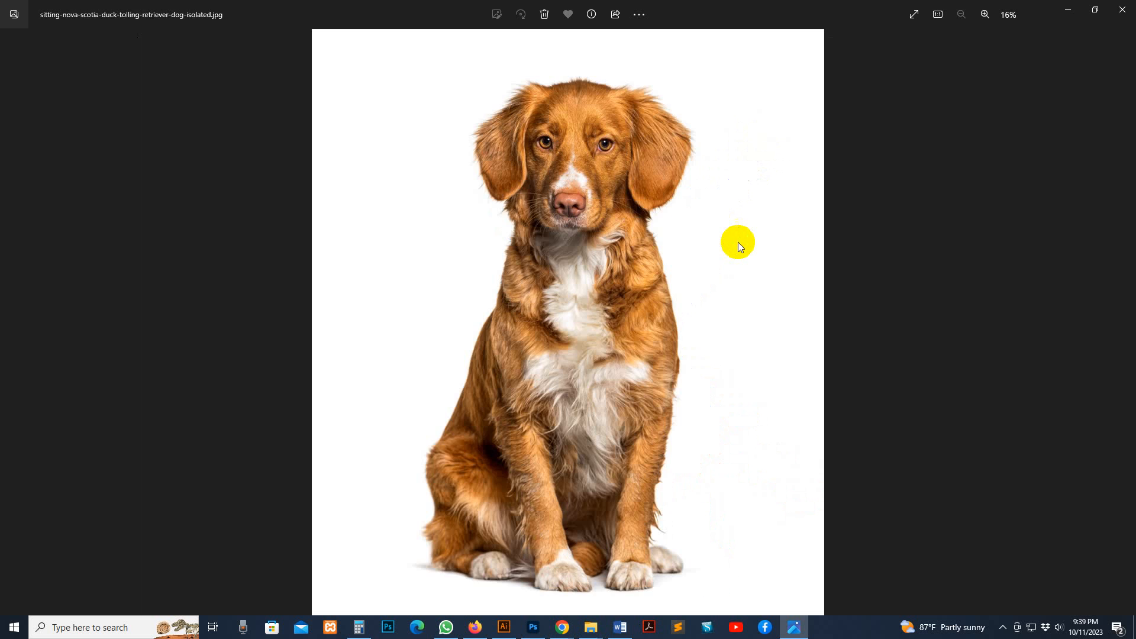
{"action": "key", "text": "Right"}
{"action": "left_click", "coordinate": [1123, 9]}
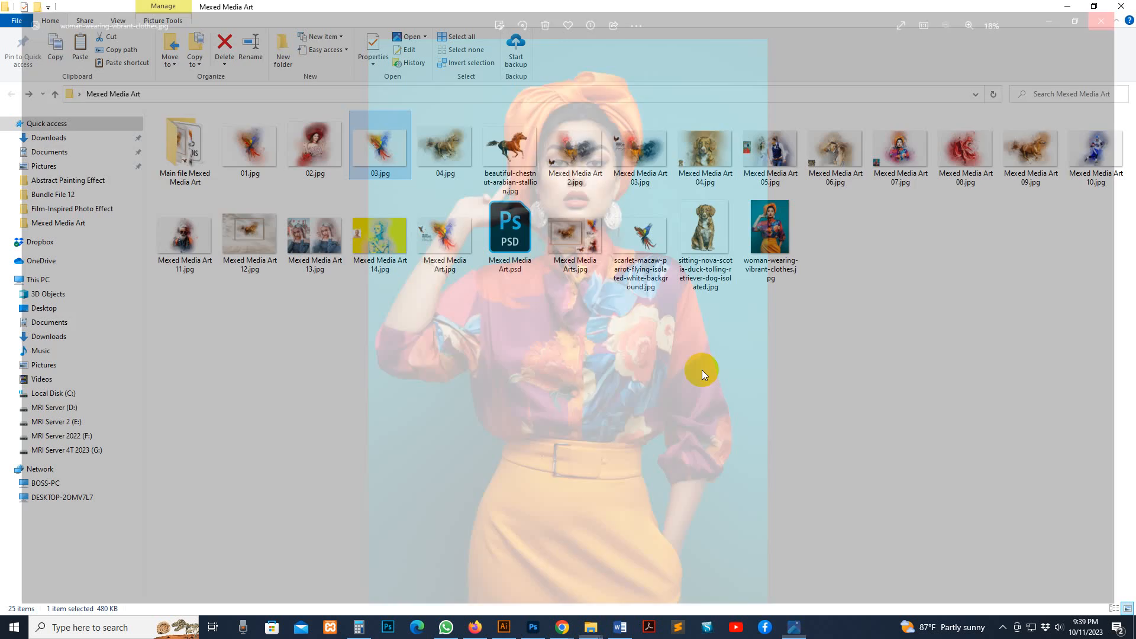
Open the "Main file Mexed Media Art" folder and examine its brushes, action and patterns files
{"action": "double_click", "coordinate": [198, 162]}
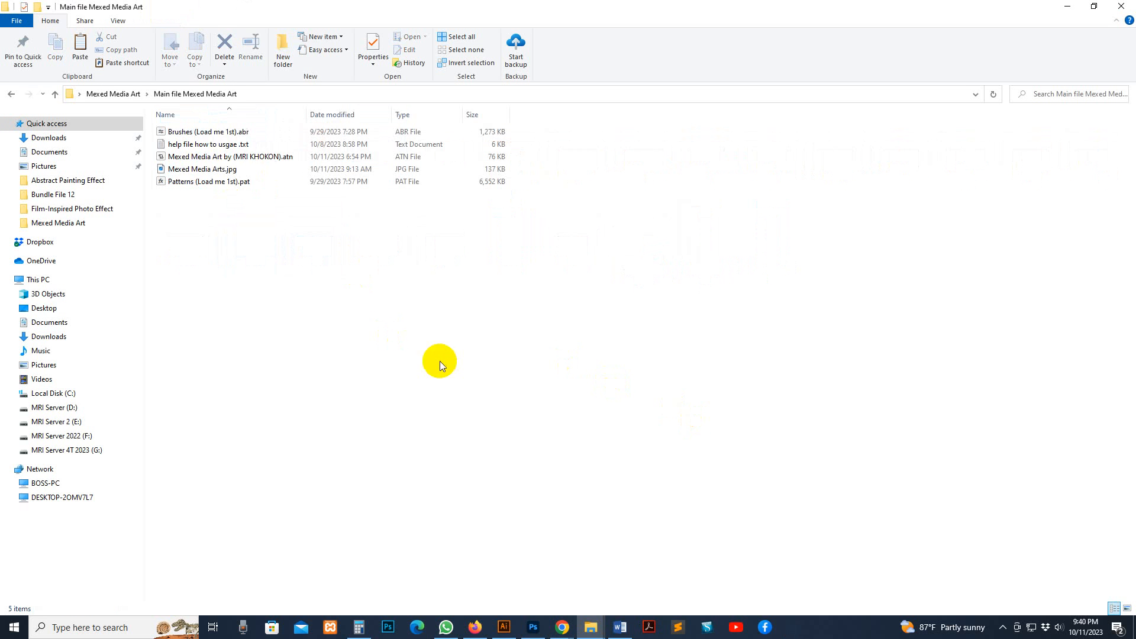
{"action": "left_click", "coordinate": [216, 132]}
{"action": "left_click", "coordinate": [208, 157]}
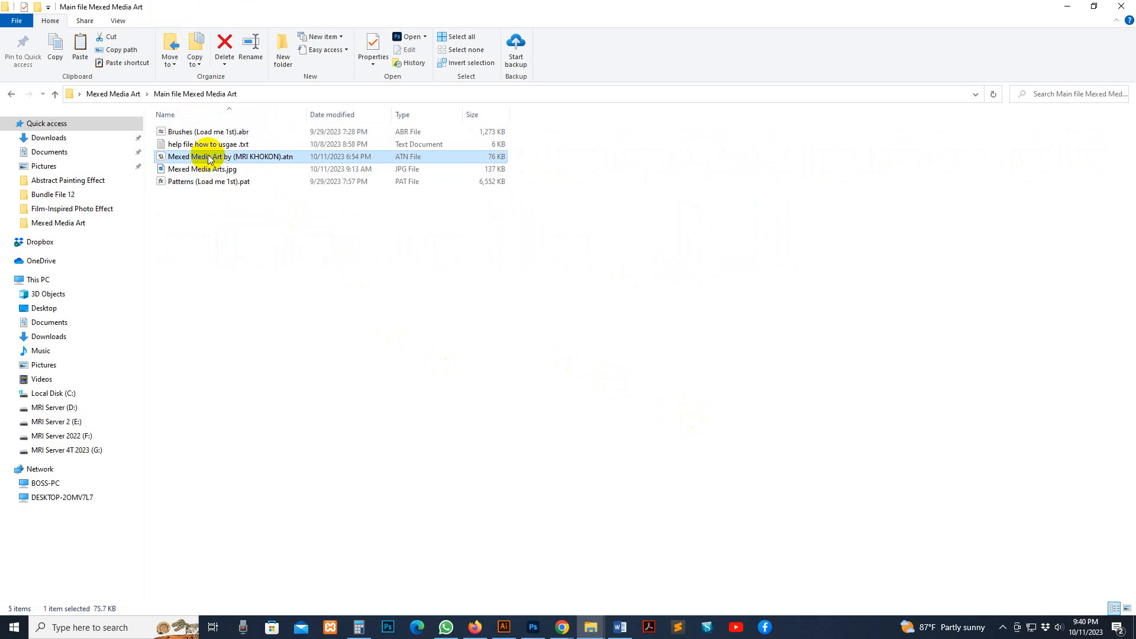
{"action": "left_click", "coordinate": [211, 182]}
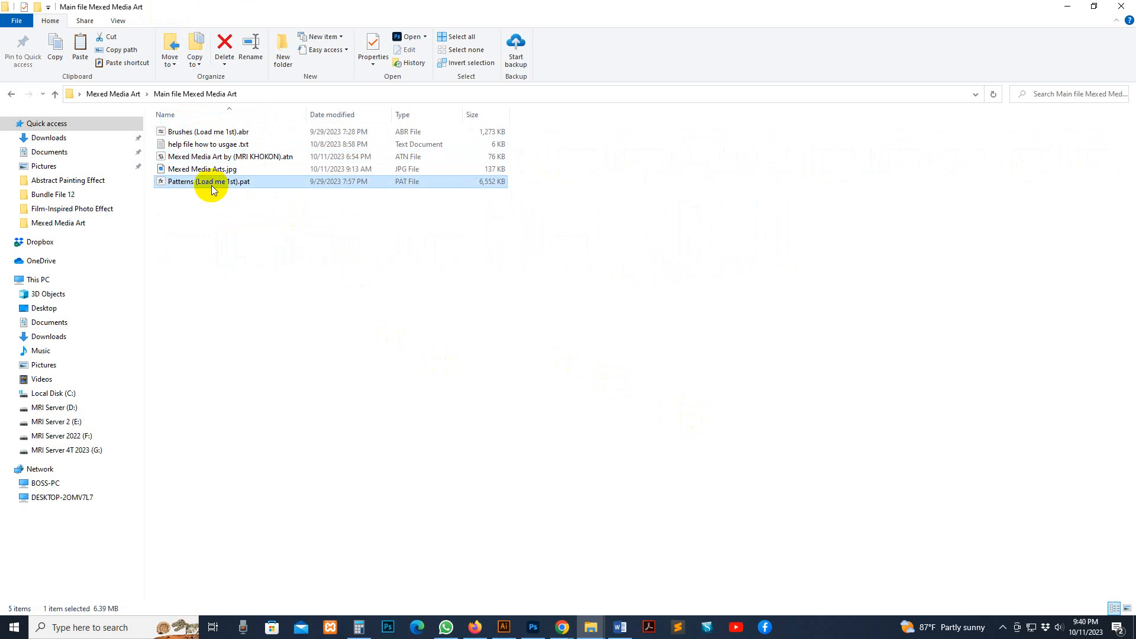
Open "help file how to usgae .txt" and examine the recommended photo sizes for the action
{"action": "left_click", "coordinate": [195, 145]}
{"action": "double_click", "coordinate": [196, 145]}
{"action": "left_click", "coordinate": [666, 224]}
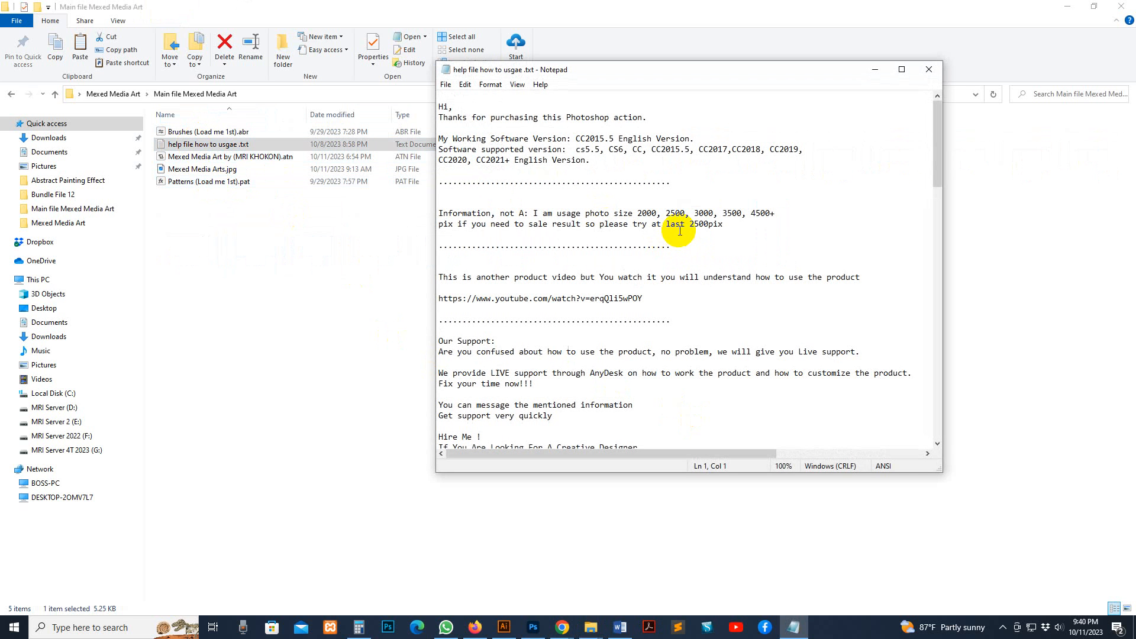
{"action": "left_click_drag", "start_coordinate": [742, 230], "coordinate": [557, 218]}
{"action": "left_click", "coordinate": [637, 217]}
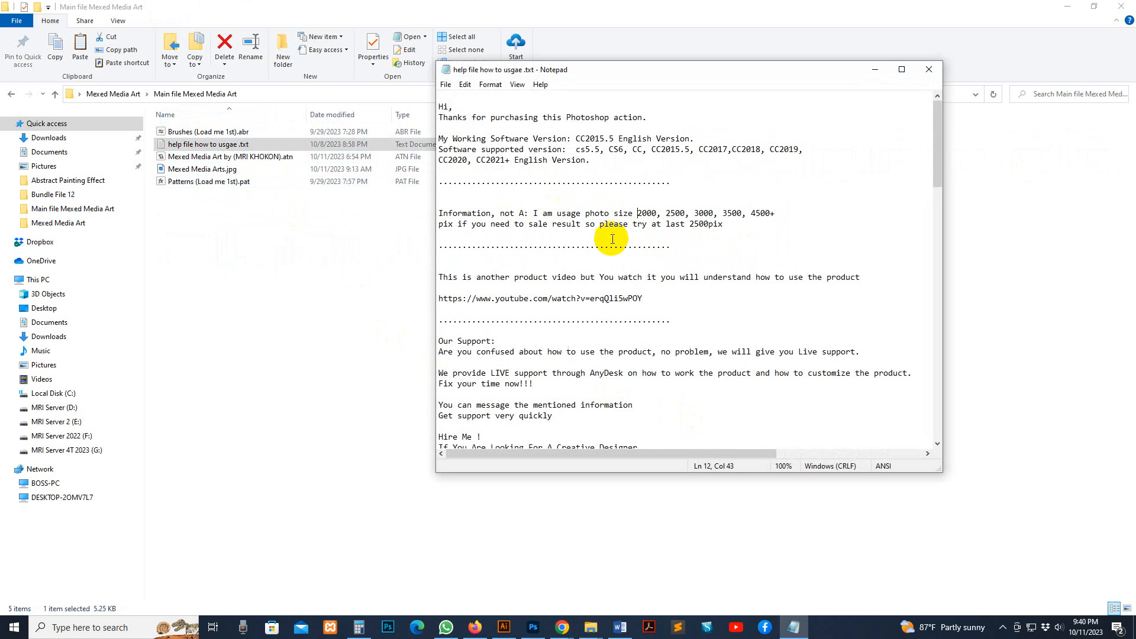
Read the support contact section and the action's usage instructions in the help file, and close it
{"action": "scroll", "coordinate": [607, 319], "scroll_direction": "down", "scroll_amount": 2}
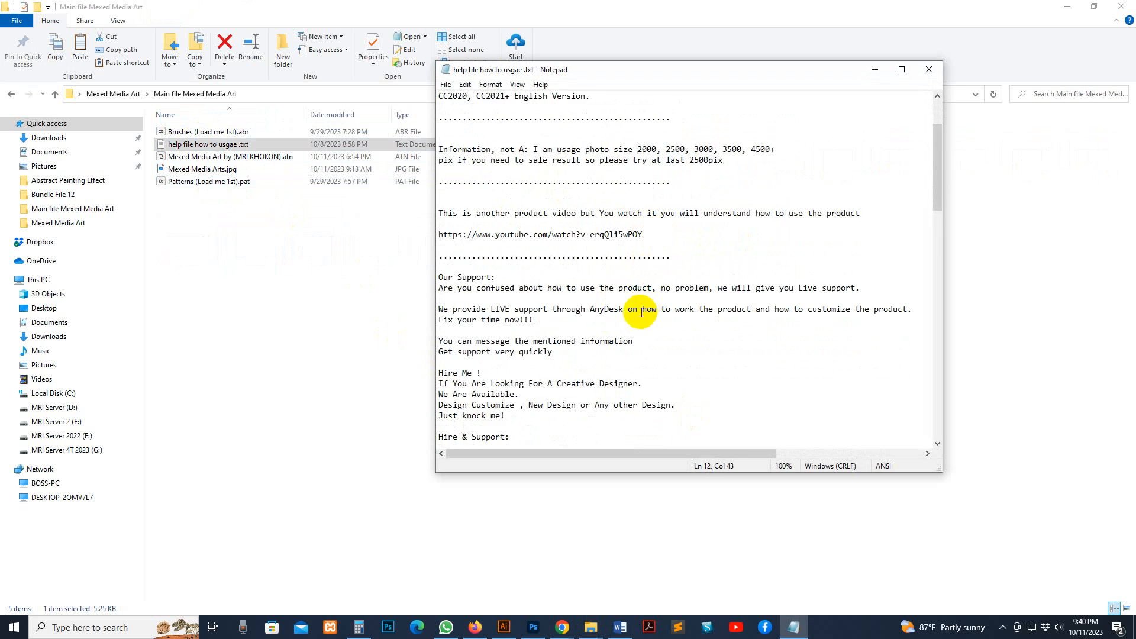
{"action": "scroll", "coordinate": [642, 309], "scroll_direction": "down", "scroll_amount": 7}
{"action": "left_click", "coordinate": [626, 339]}
{"action": "left_click_drag", "start_coordinate": [626, 339], "coordinate": [458, 197]}
{"action": "left_click", "coordinate": [557, 341]}
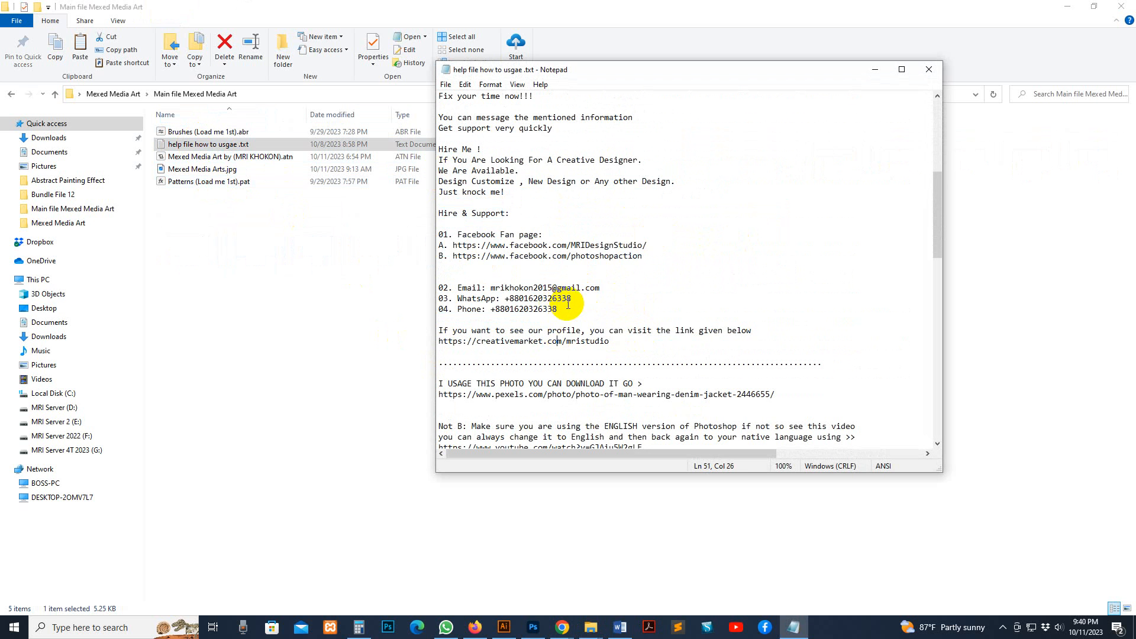
{"action": "scroll", "coordinate": [565, 305], "scroll_direction": "up", "scroll_amount": 1}
{"action": "left_click_drag", "start_coordinate": [571, 341], "coordinate": [450, 253]}
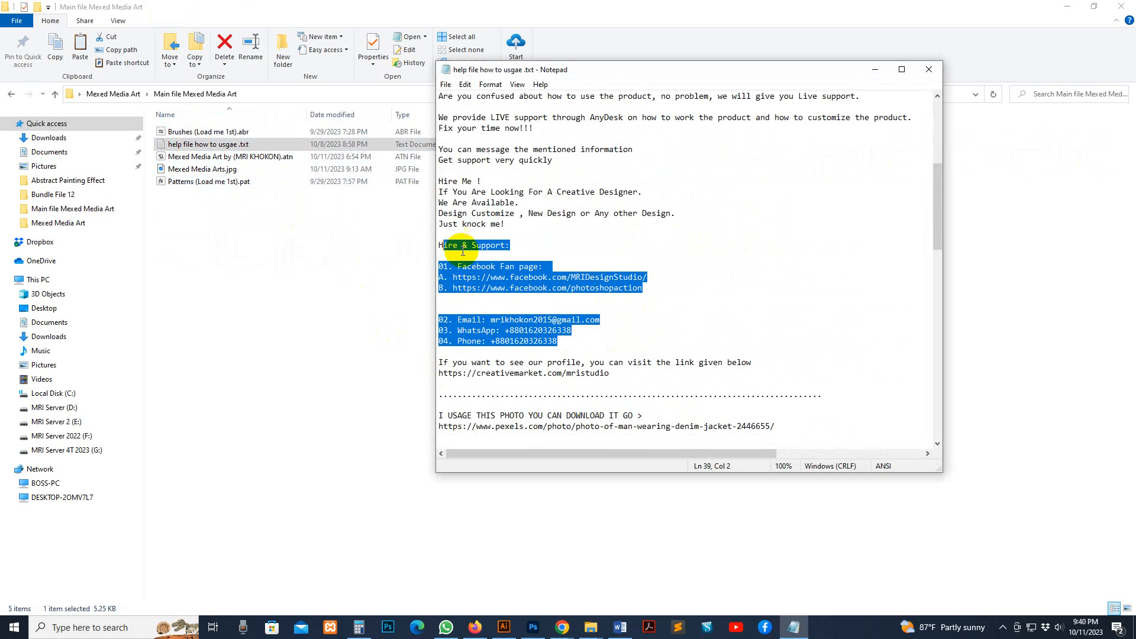
{"action": "left_click", "coordinate": [547, 277]}
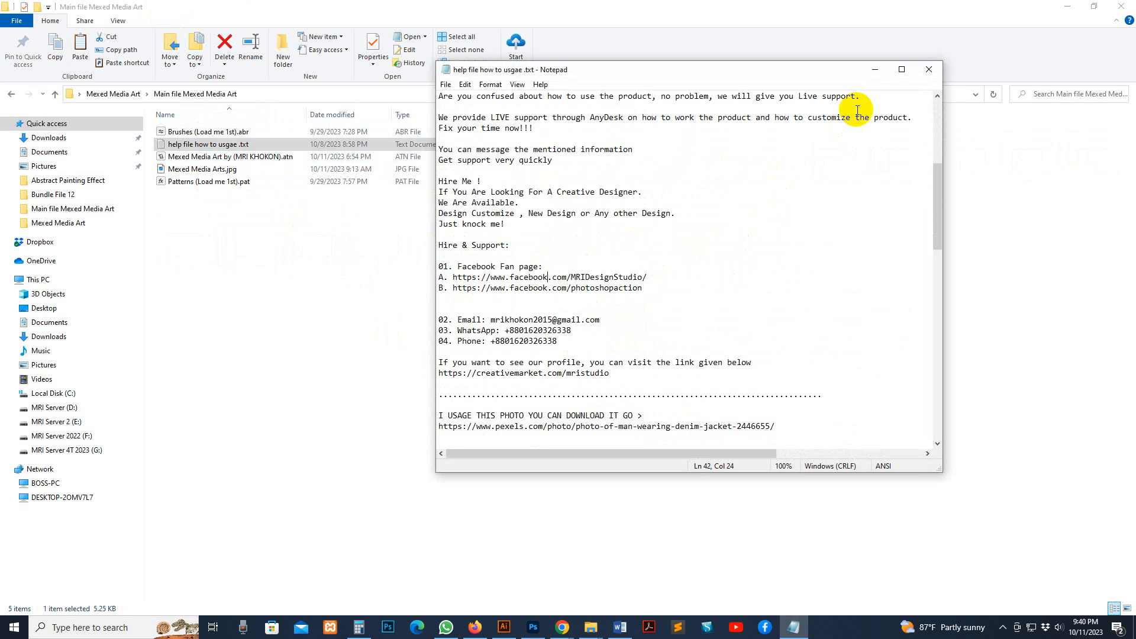
{"action": "scroll", "coordinate": [715, 288], "scroll_direction": "down", "scroll_amount": 5}
{"action": "scroll", "coordinate": [714, 288], "scroll_direction": "down", "scroll_amount": 10}
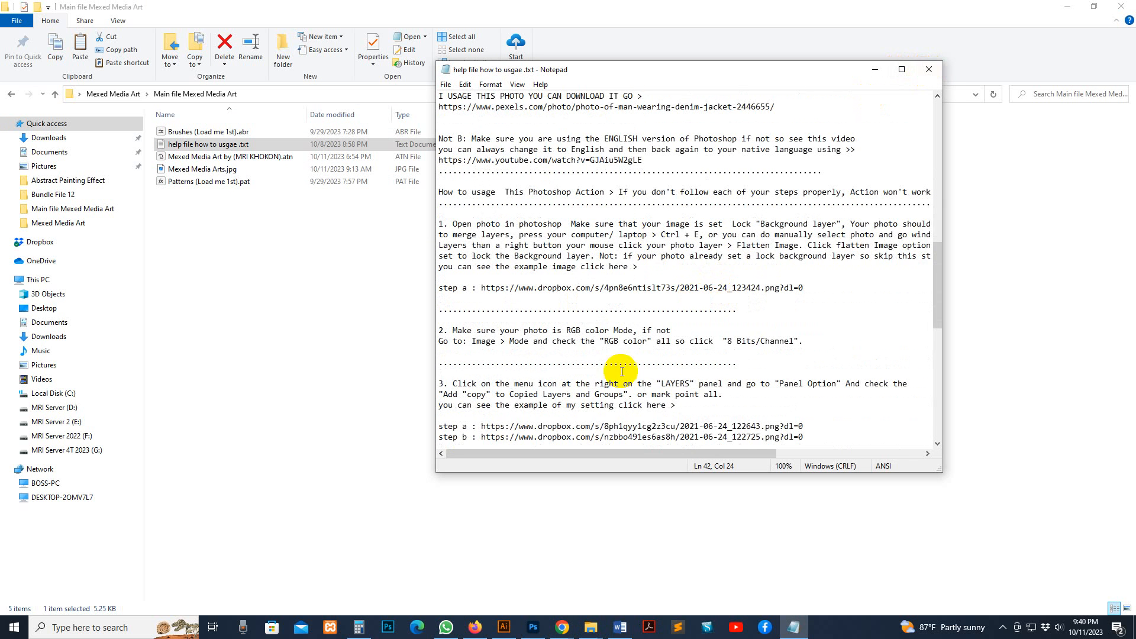
{"action": "left_click", "coordinate": [929, 69]}
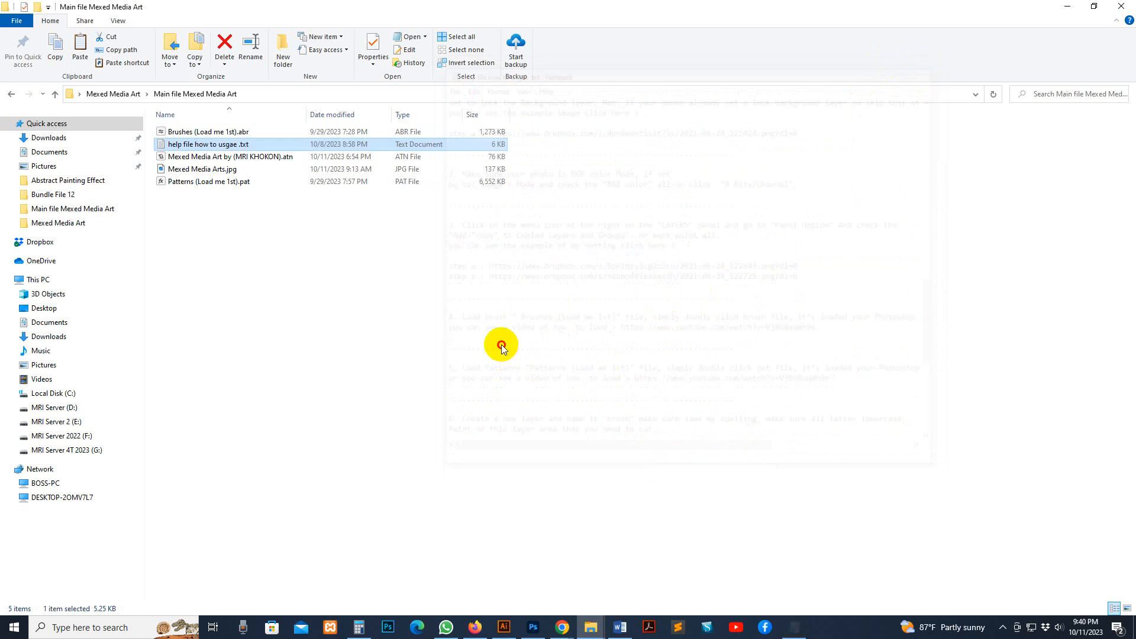
Switch to Photoshop and display the Brushes panel
{"action": "left_click", "coordinate": [210, 133]}
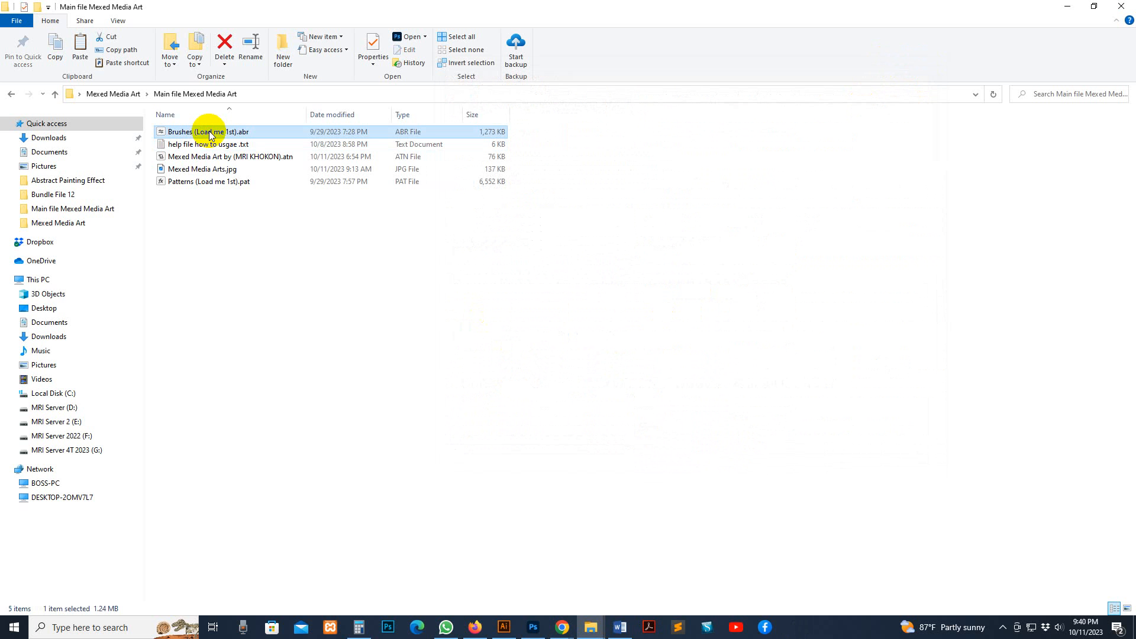
{"action": "left_click", "coordinate": [473, 551]}
{"action": "left_click", "coordinate": [532, 627]}
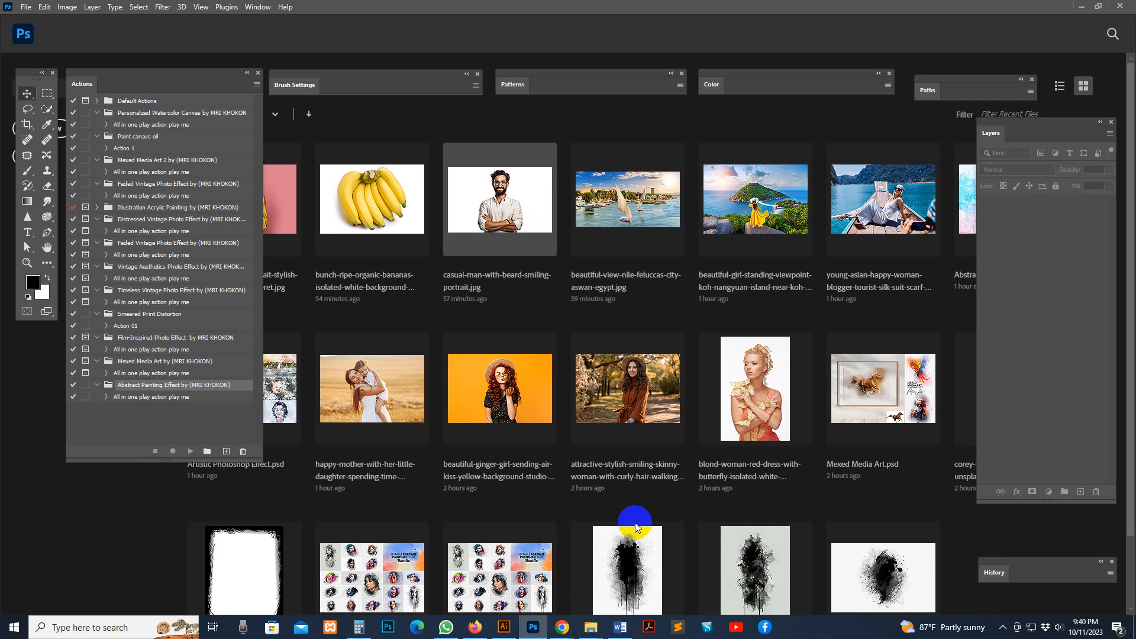
{"action": "left_click", "coordinate": [258, 7]}
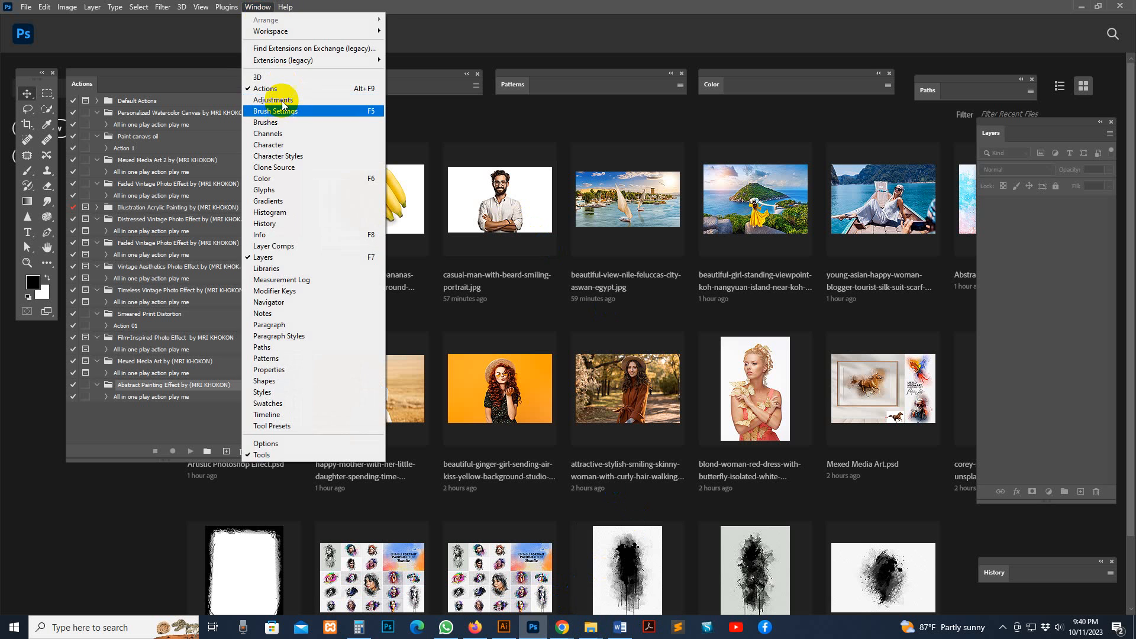
{"action": "left_click", "coordinate": [267, 122]}
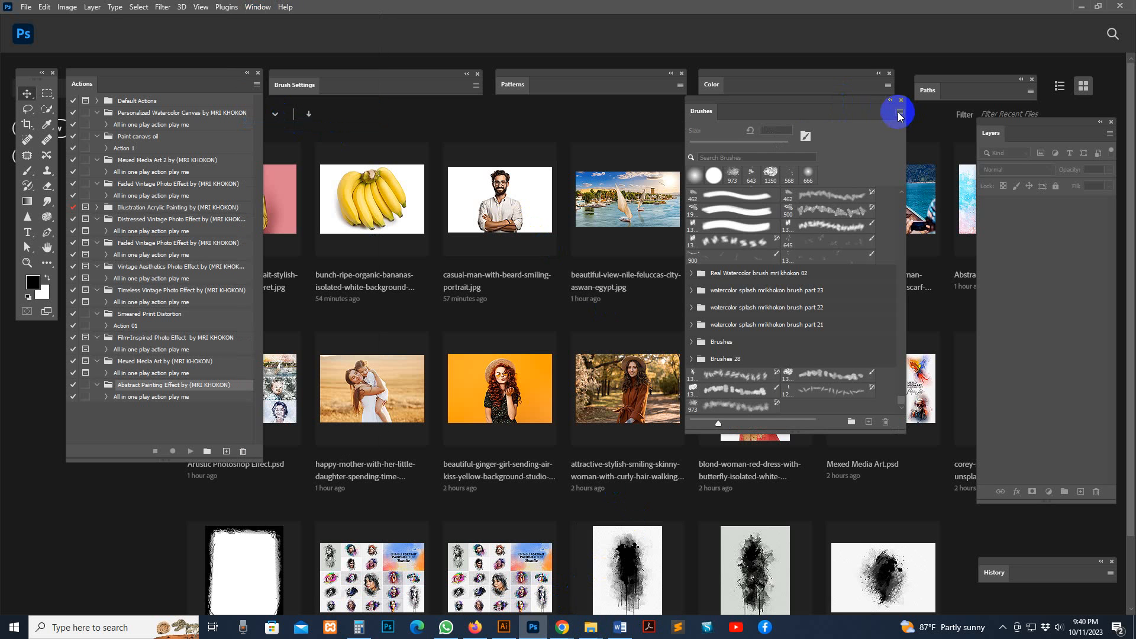
Load the brush set "Brushes (Load me 1st).abr" from the "Main file Mexed Media Art" folder
{"action": "left_click", "coordinate": [898, 110]}
{"action": "left_click", "coordinate": [945, 284]}
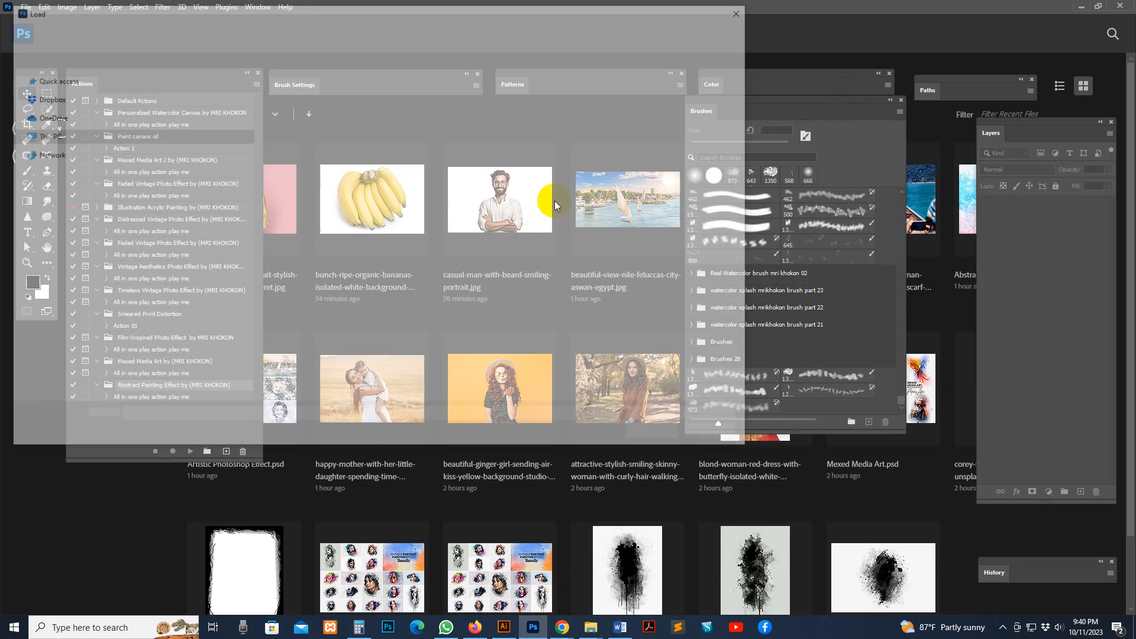
{"action": "left_click", "coordinate": [76, 163]}
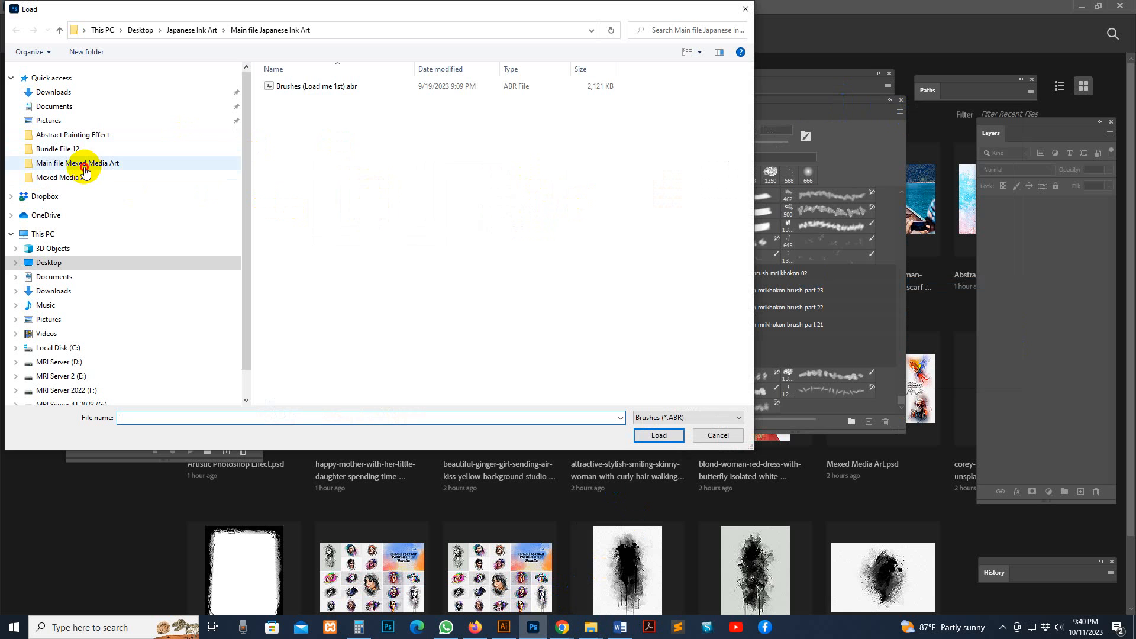
{"action": "left_click", "coordinate": [317, 86]}
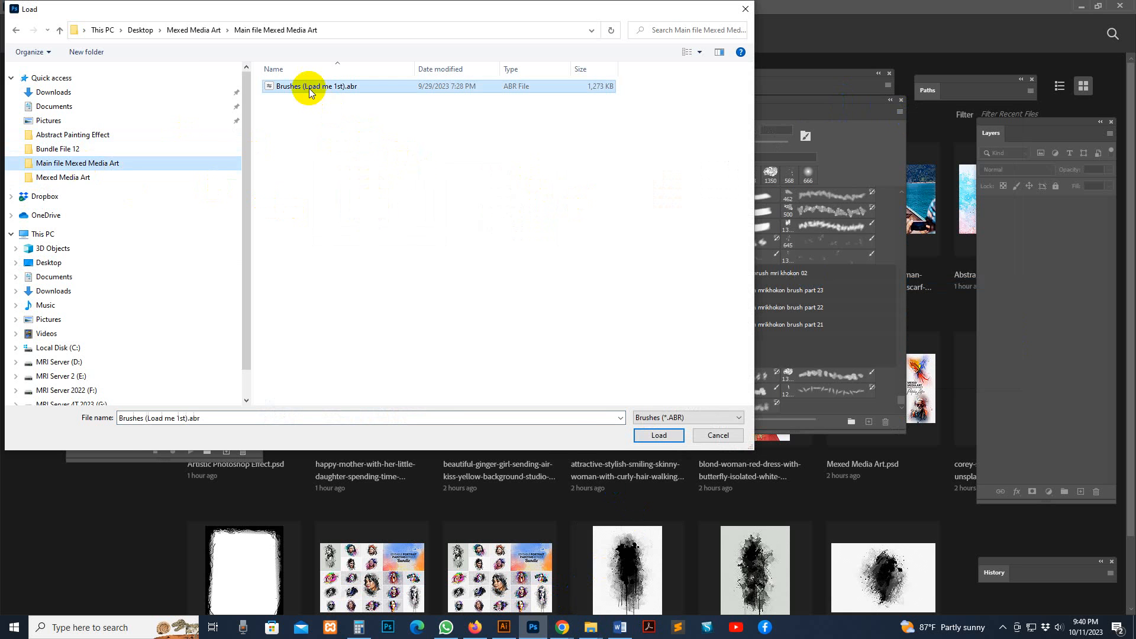
{"action": "left_click", "coordinate": [654, 435]}
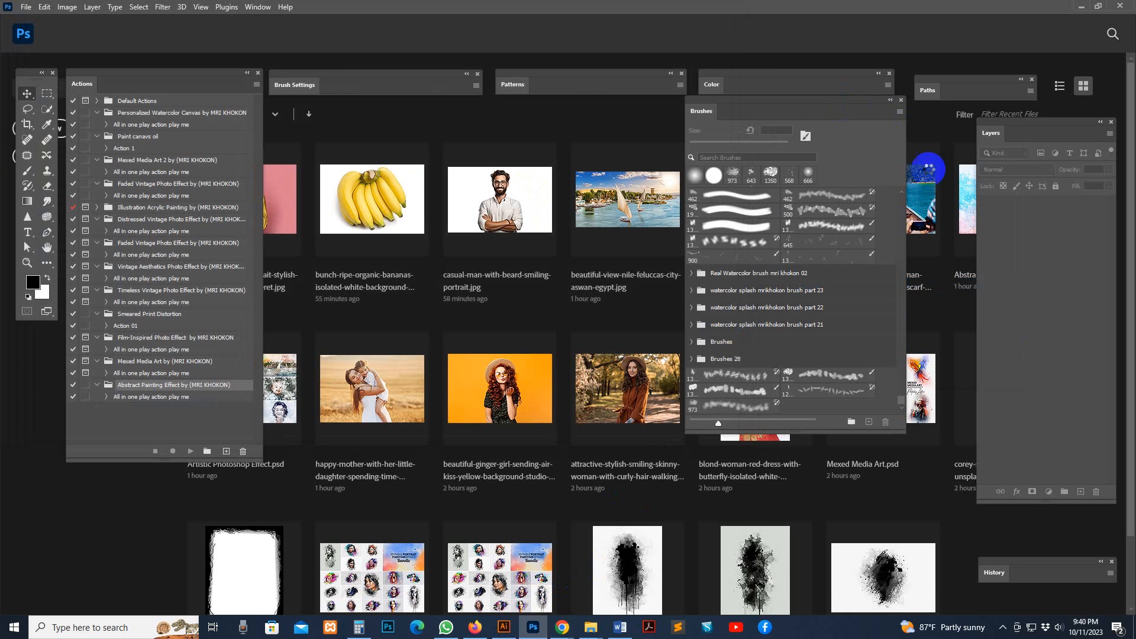
Close the Brushes panel and open the Patterns panel so its pattern groups are shown
{"action": "left_click", "coordinate": [901, 101]}
{"action": "left_click", "coordinate": [257, 7]}
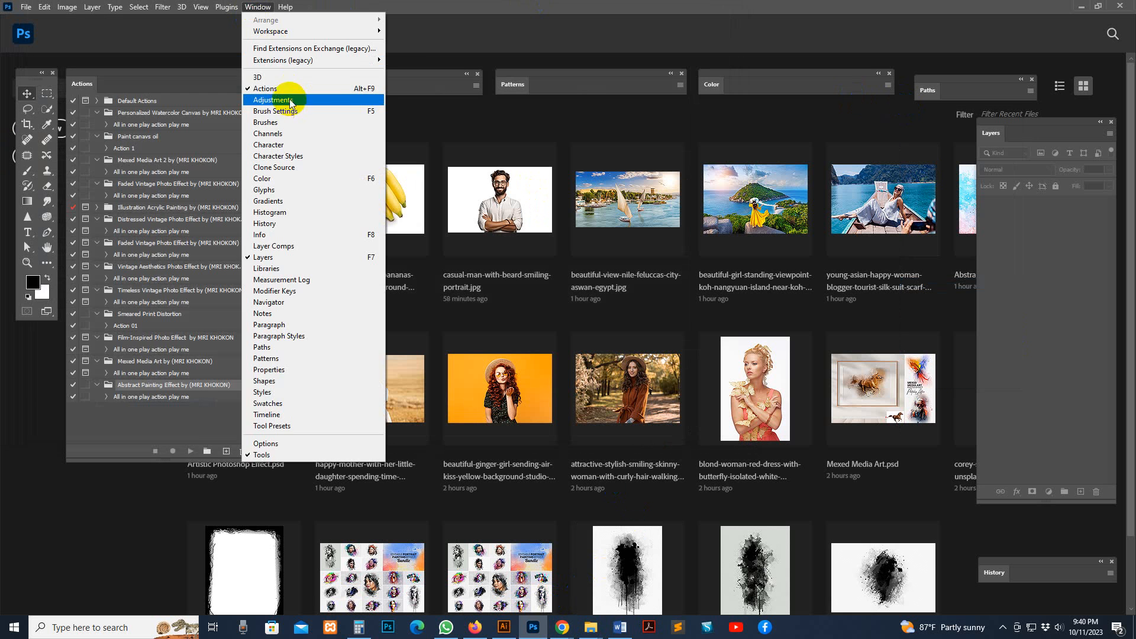
{"action": "left_click", "coordinate": [269, 88]}
{"action": "left_click", "coordinate": [257, 6]}
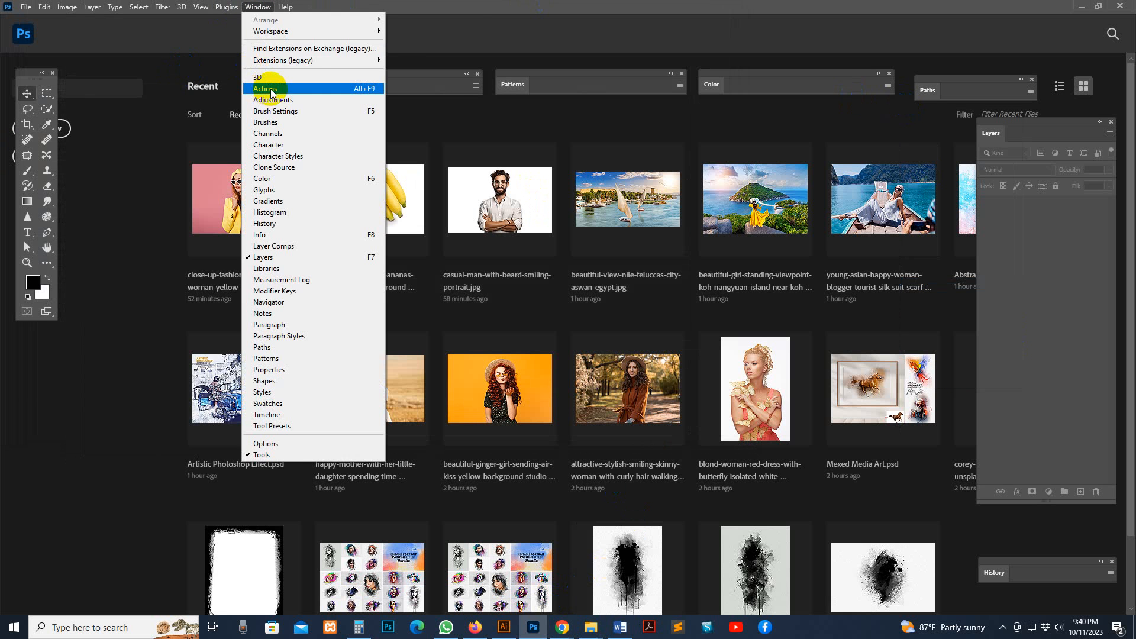
{"action": "left_click", "coordinate": [269, 89]}
{"action": "left_click", "coordinate": [257, 7]}
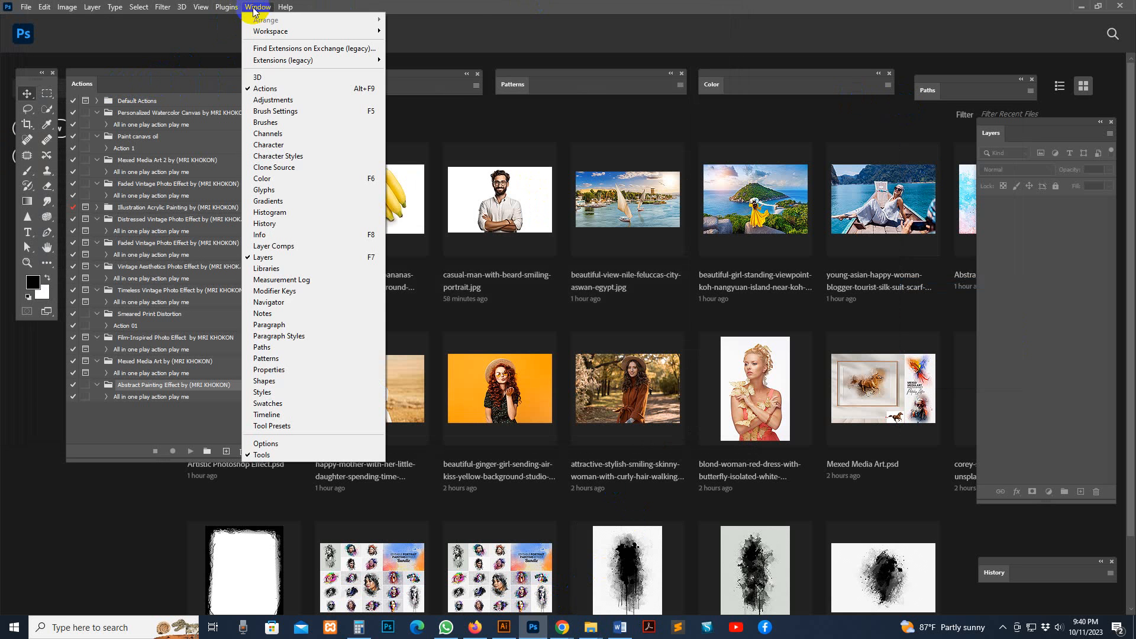
{"action": "left_click", "coordinate": [277, 359]}
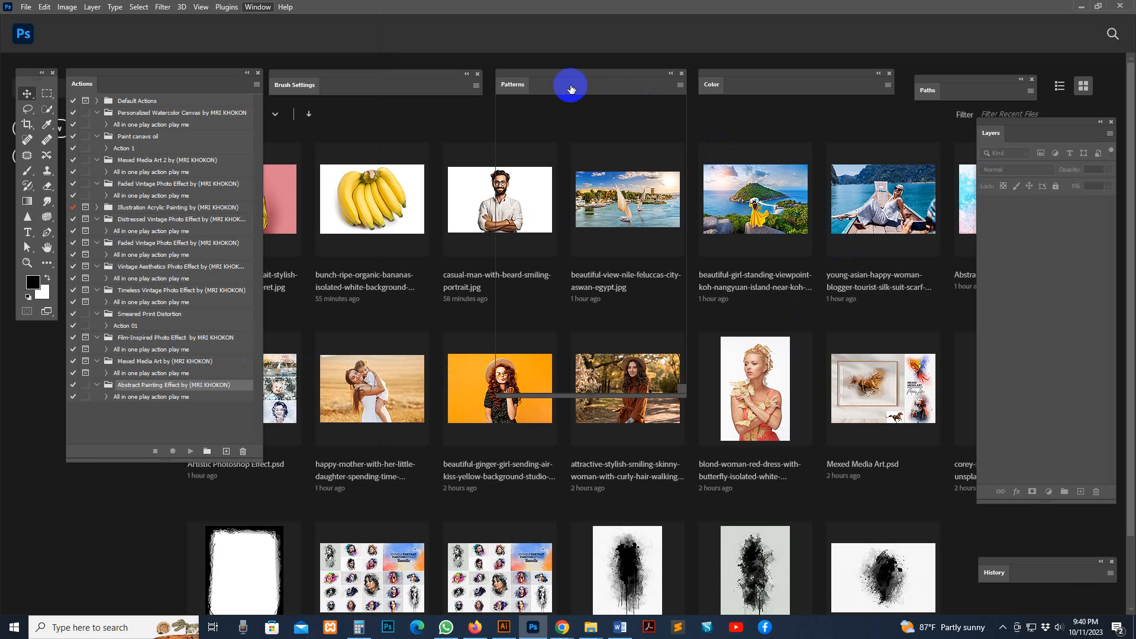
{"action": "left_click", "coordinate": [524, 89]}
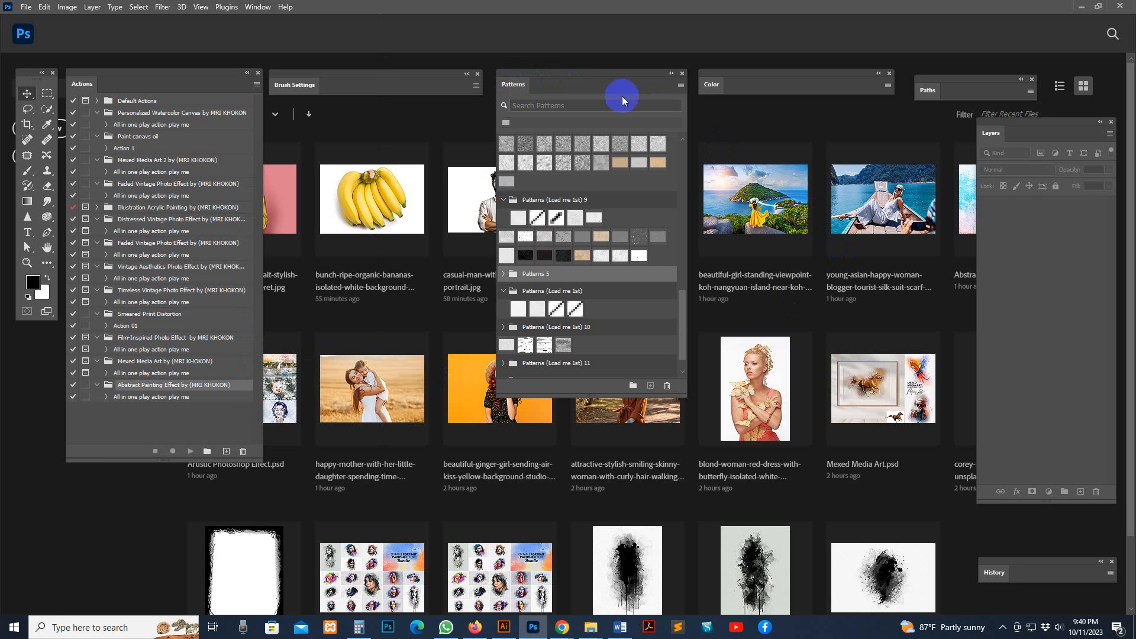
{"action": "left_click", "coordinate": [681, 85]}
{"action": "left_click", "coordinate": [720, 274]}
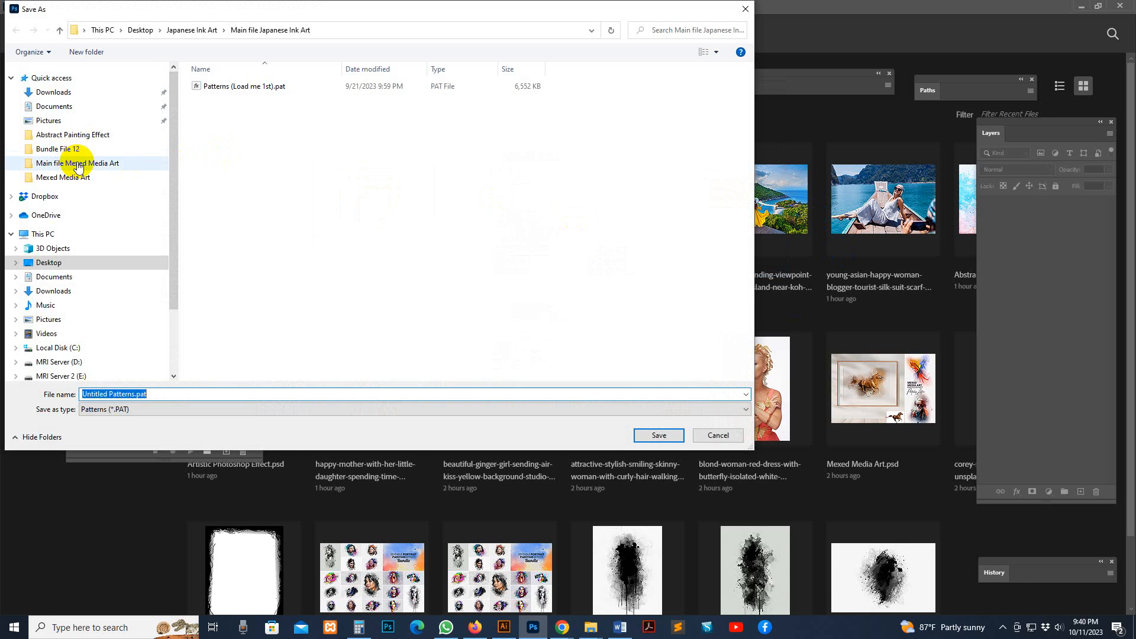
{"action": "left_click", "coordinate": [77, 164]}
{"action": "left_click", "coordinate": [234, 87]}
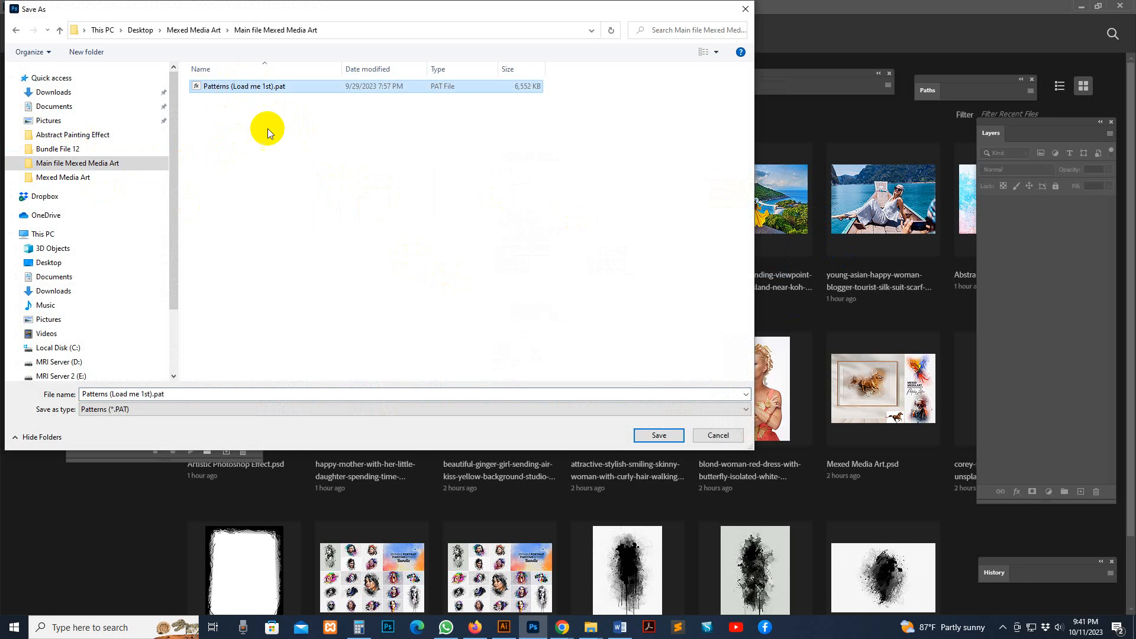
{"action": "left_click", "coordinate": [651, 436]}
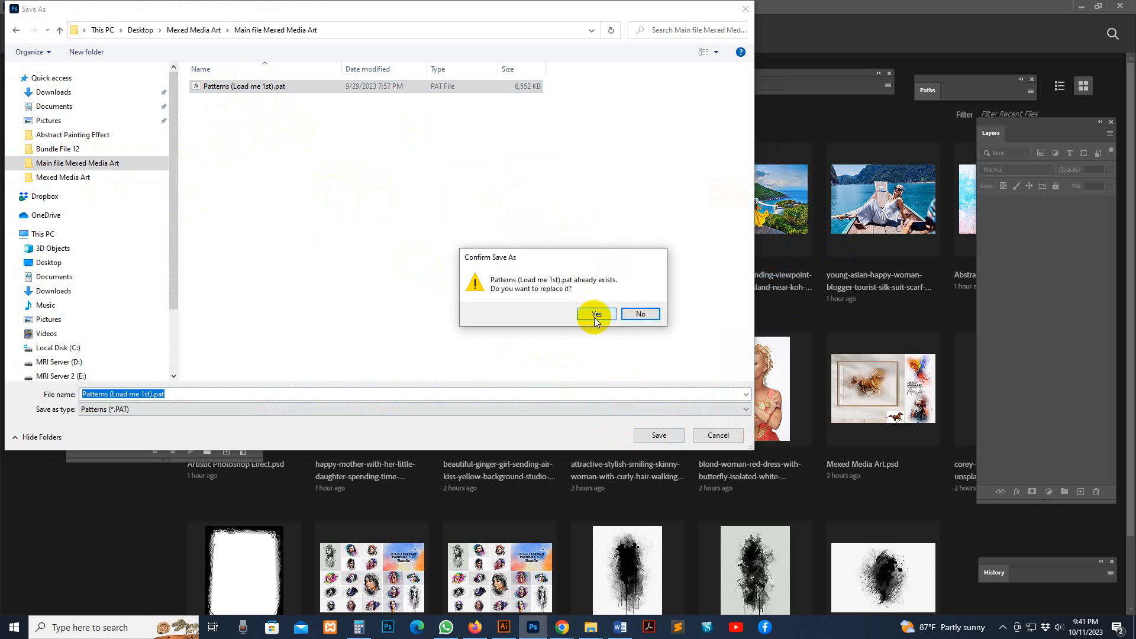
{"action": "left_click", "coordinate": [639, 315]}
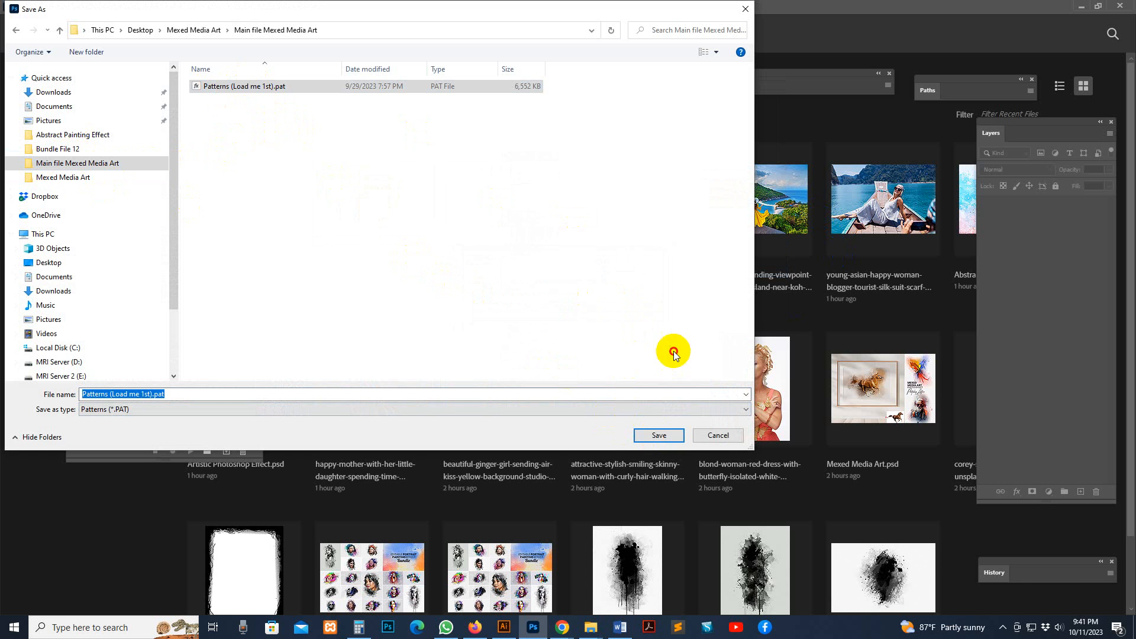
{"action": "left_click", "coordinate": [717, 436]}
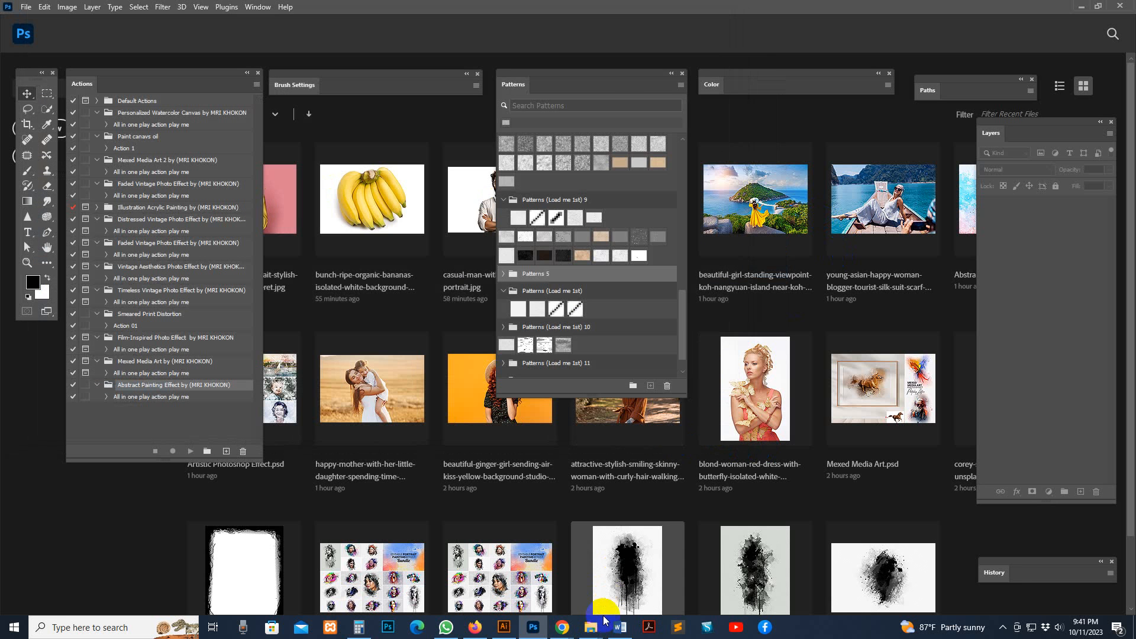
{"action": "left_click", "coordinate": [523, 88]}
Locate the pattern file "Patterns (Load me 1st).pat" and the .atn action file in the "Main file Mexed Media Art" folder, and return to Photoshop
{"action": "mouse_move", "coordinate": [590, 626]}
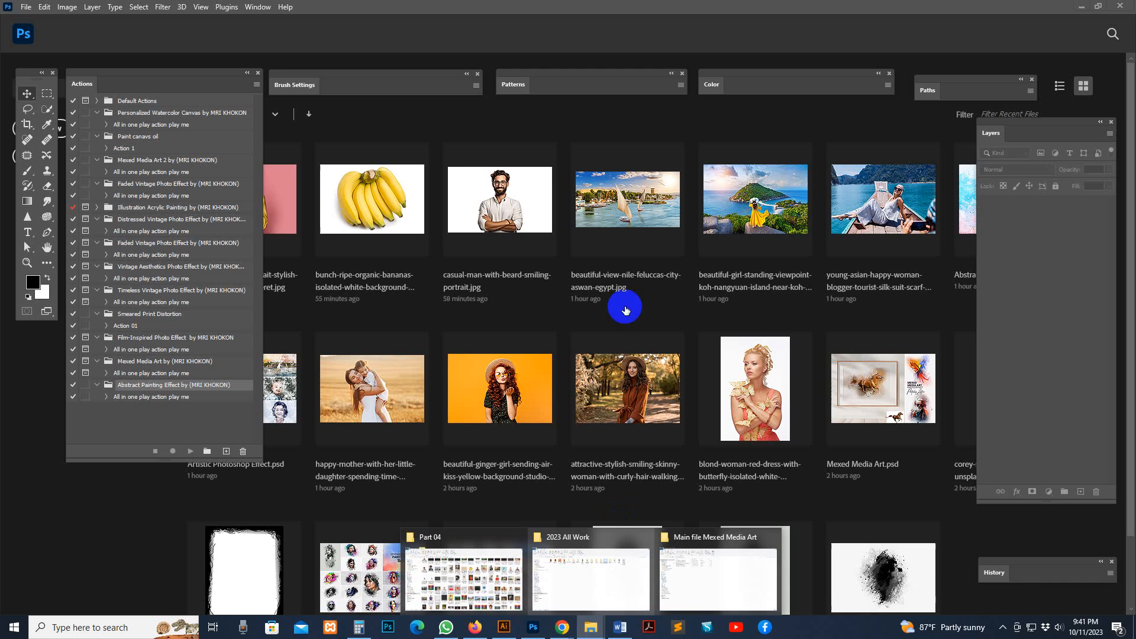
{"action": "left_click", "coordinate": [703, 601]}
{"action": "left_click", "coordinate": [198, 185]}
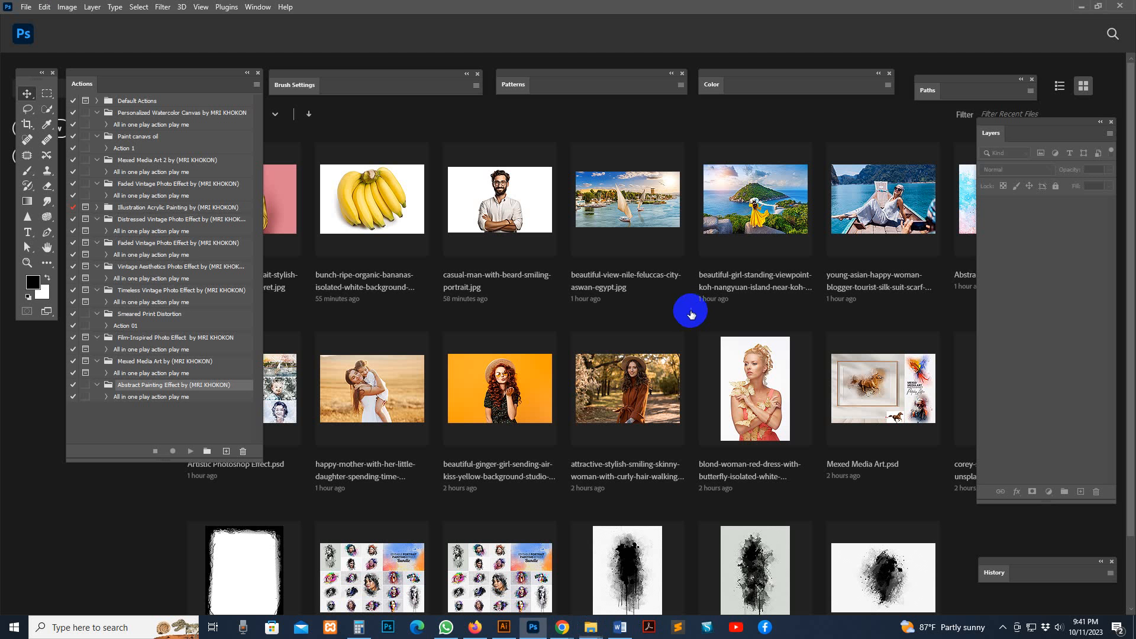
{"action": "left_click", "coordinate": [1087, 8]}
{"action": "left_click", "coordinate": [198, 158]}
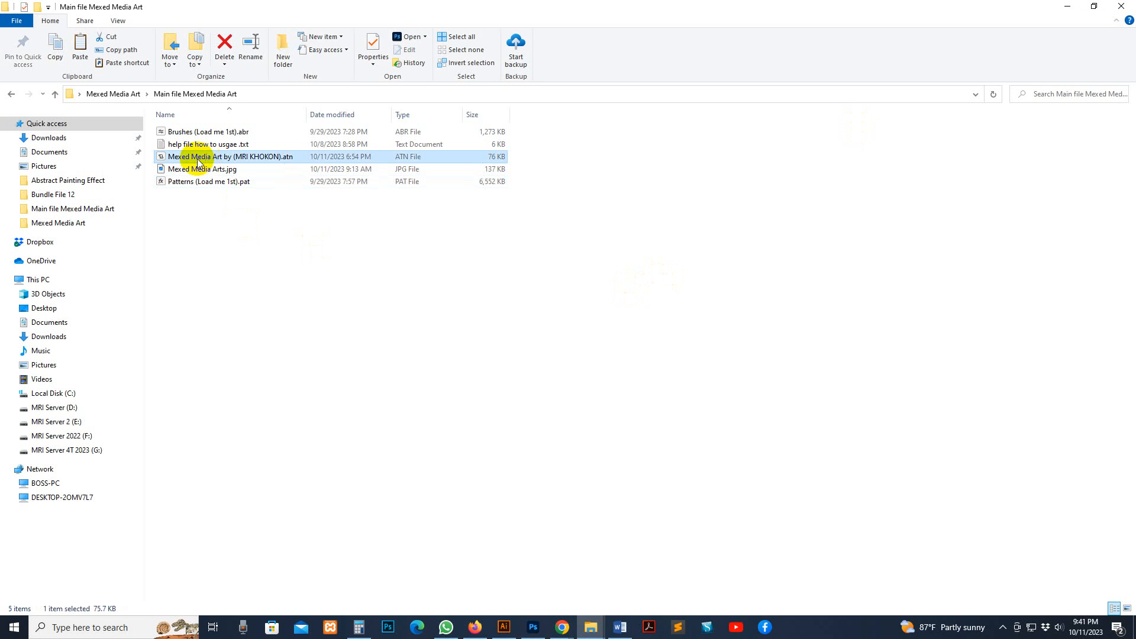
{"action": "left_click", "coordinate": [538, 626]}
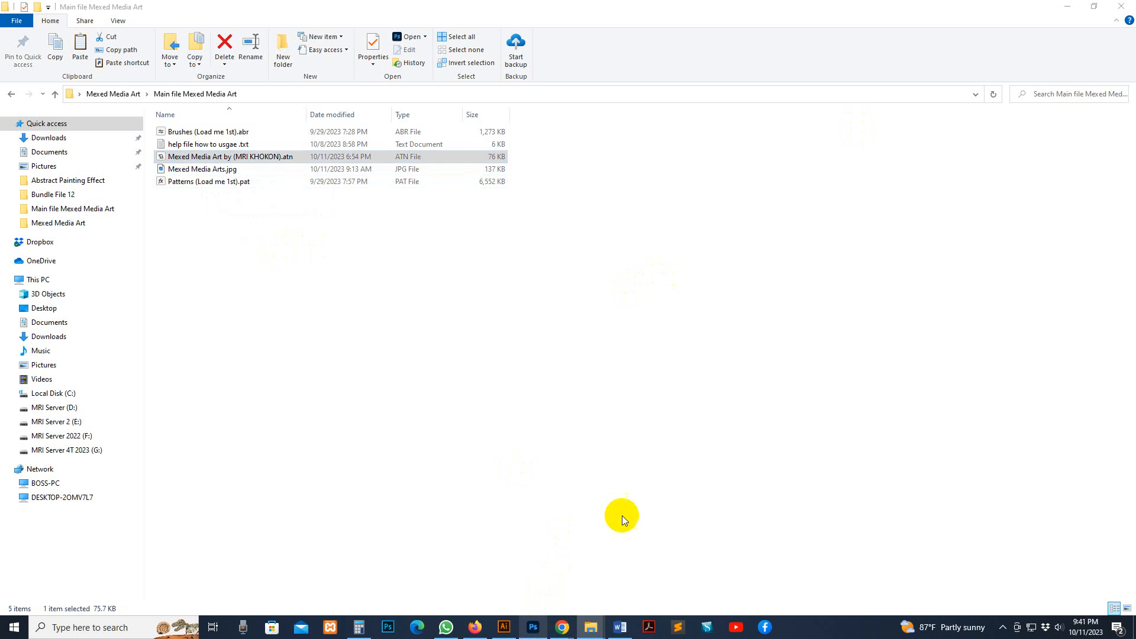
Hide and redisplay the Actions panel, and shift it slightly
{"action": "left_click", "coordinate": [267, 9]}
{"action": "left_click", "coordinate": [261, 89]}
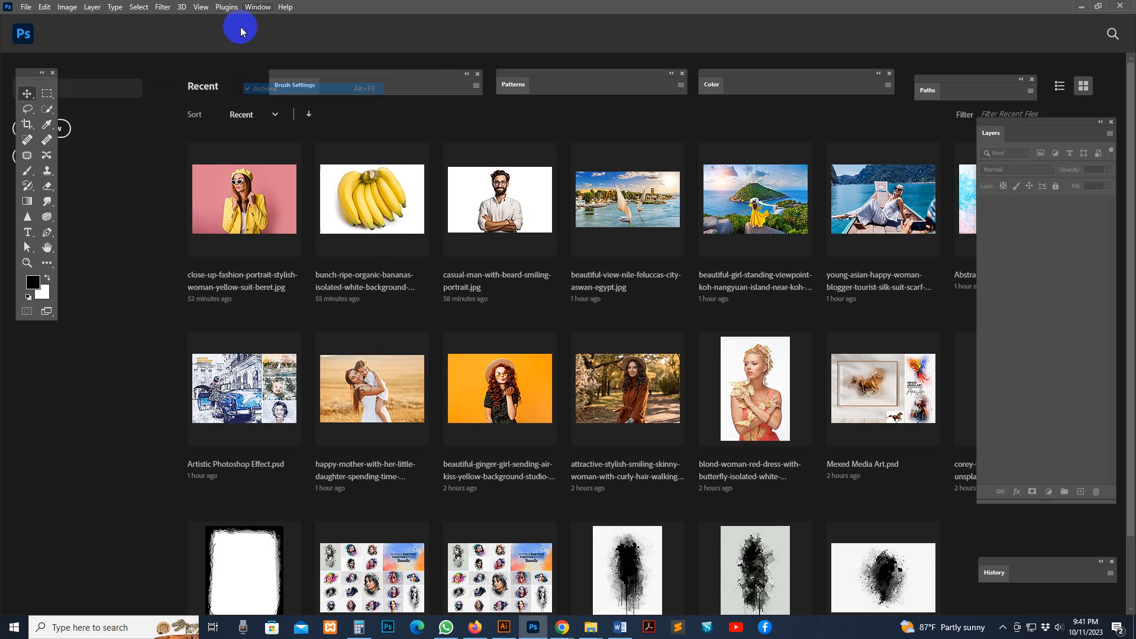
{"action": "left_click", "coordinate": [257, 6]}
{"action": "left_click", "coordinate": [258, 89]}
{"action": "mouse_move", "coordinate": [148, 89]}
{"action": "left_mouse_down"}
{"action": "mouse_move", "coordinate": [958, 119]}
{"action": "mouse_move", "coordinate": [974, 94]}
{"action": "mouse_move", "coordinate": [271, 109]}
{"action": "mouse_move", "coordinate": [112, 81]}
{"action": "mouse_move", "coordinate": [148, 83]}
{"action": "left_mouse_up"}
Load the .atn action file from the "Main file Mexed Media Art" folder and select its "All in one play action play me" action
{"action": "left_click", "coordinate": [262, 85]}
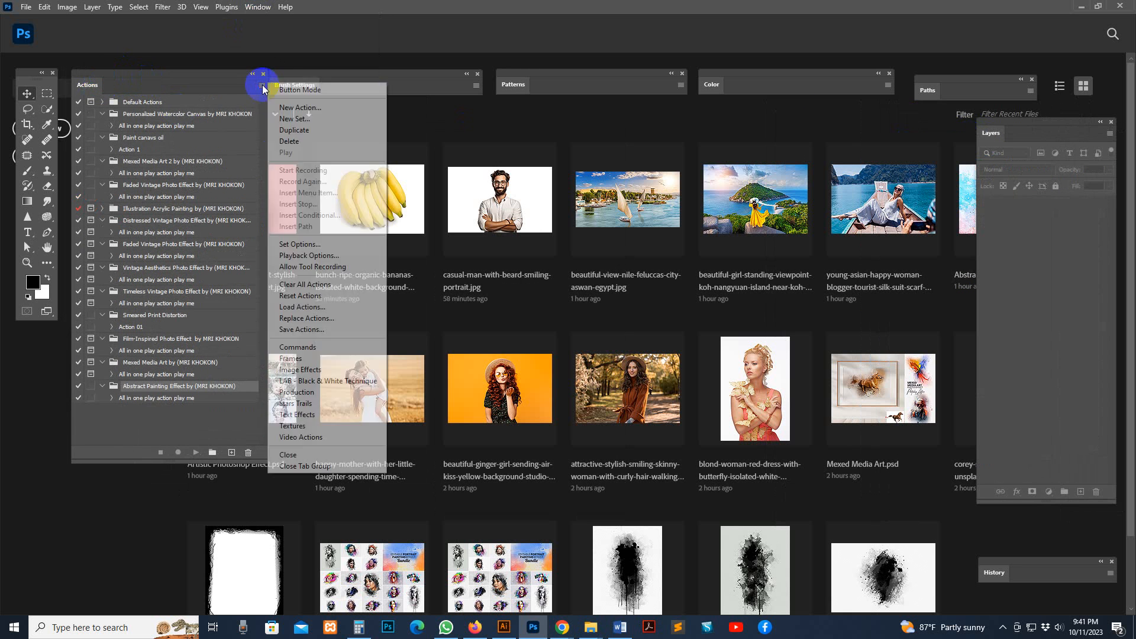
{"action": "left_click", "coordinate": [320, 307]}
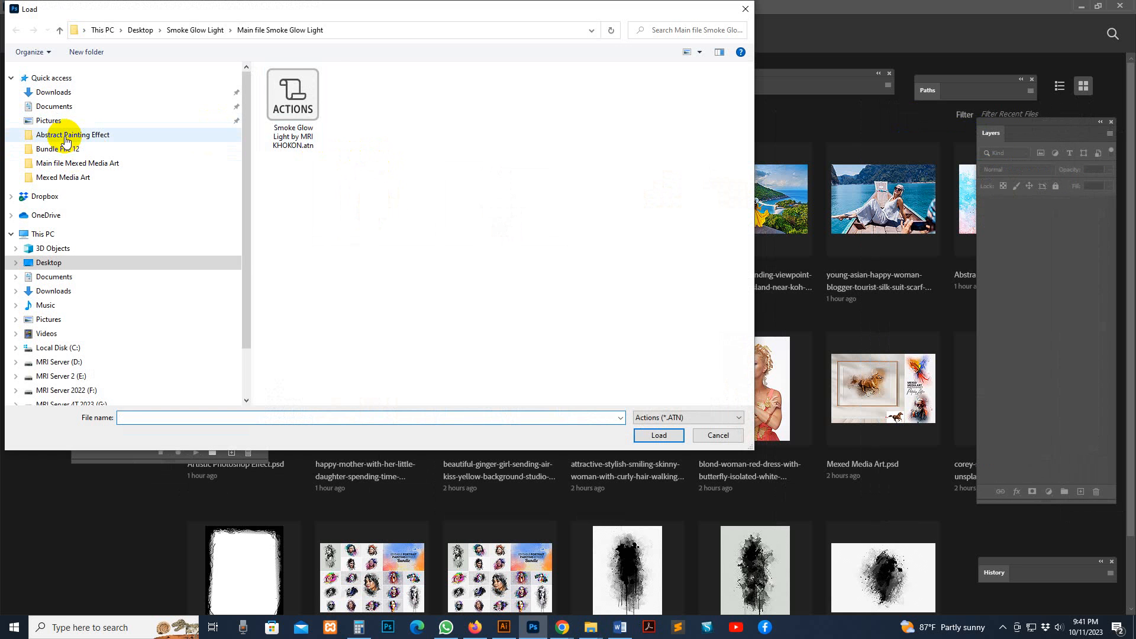
{"action": "left_click", "coordinate": [83, 163]}
{"action": "left_click", "coordinate": [308, 87]}
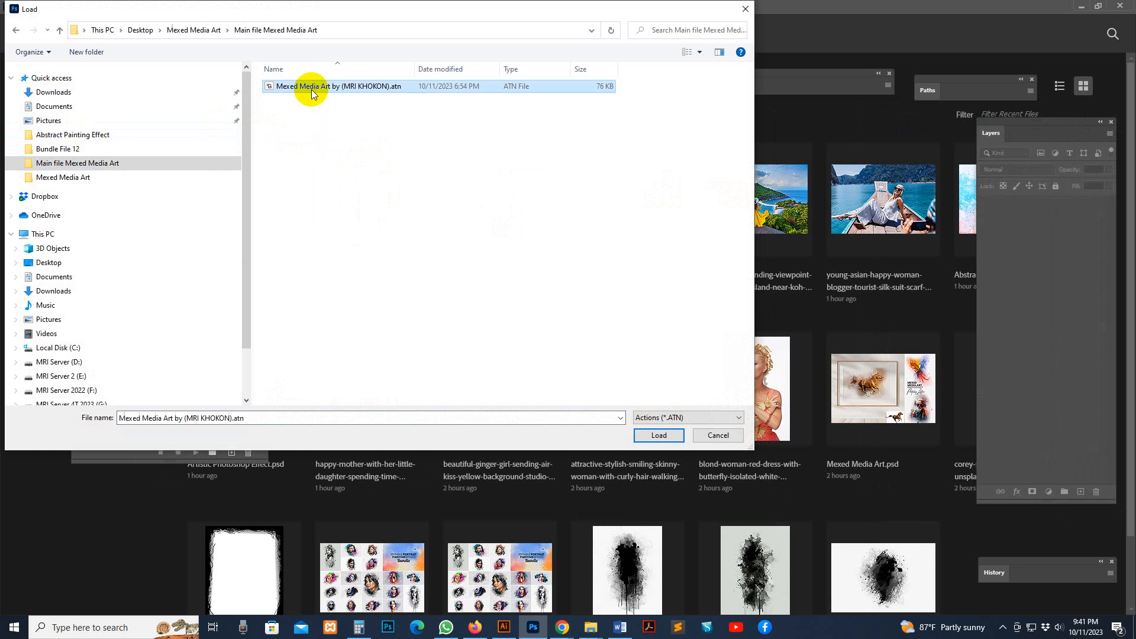
{"action": "left_click", "coordinate": [659, 442]}
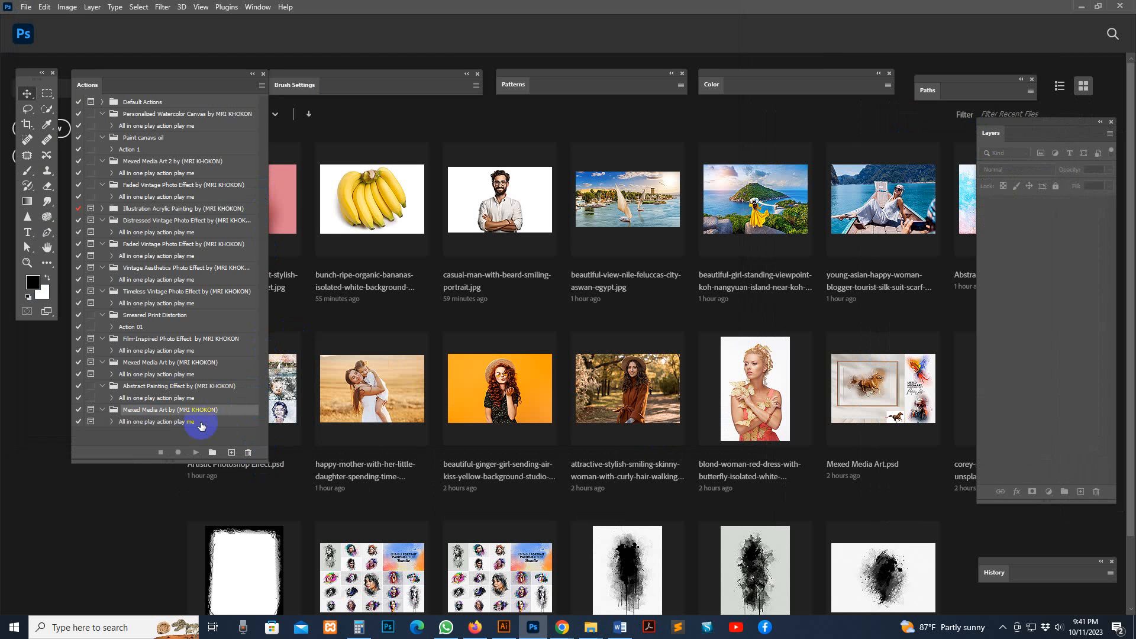
{"action": "left_click", "coordinate": [193, 423]}
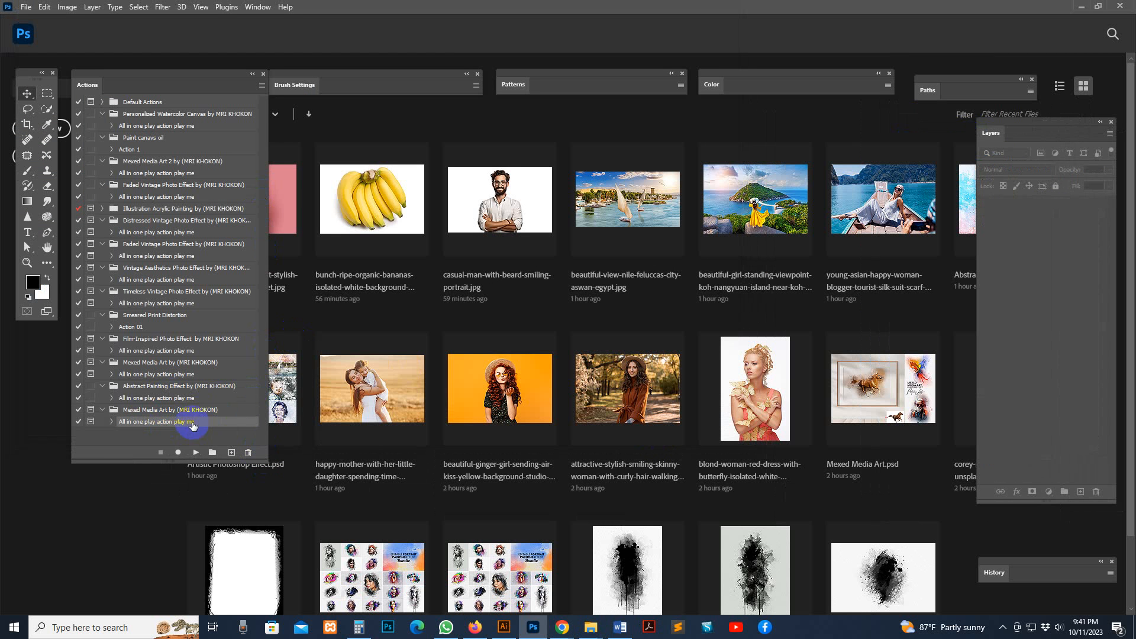
Close the Patterns, Color, Paths and Brush Settings panels to clear the workspace
{"action": "left_click", "coordinate": [684, 74]}
{"action": "left_click", "coordinate": [889, 74]}
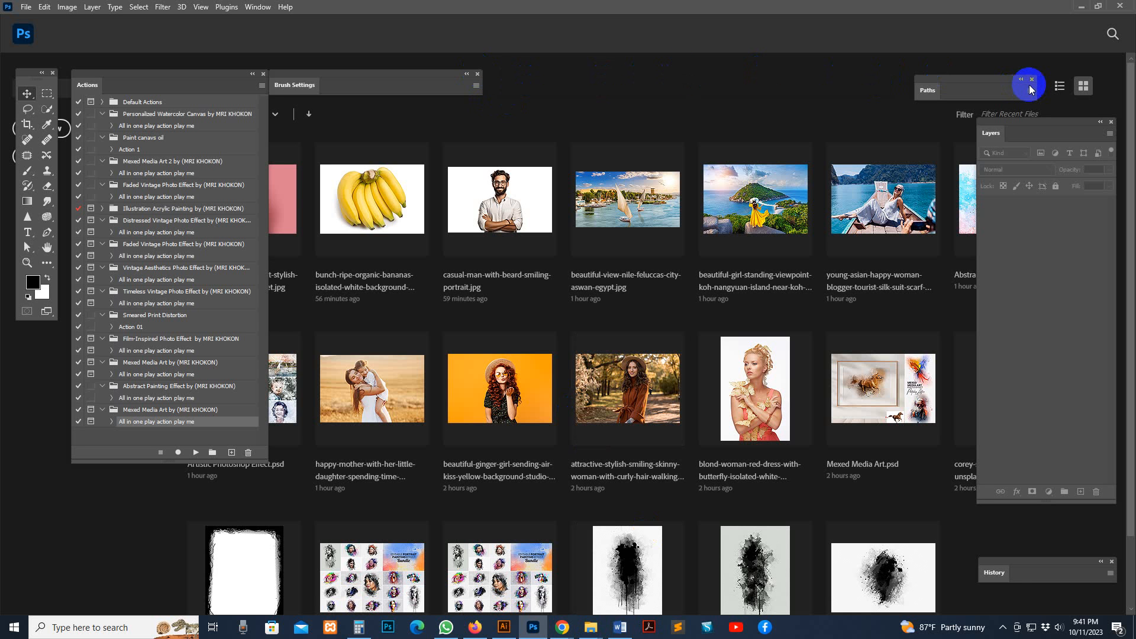
{"action": "left_click", "coordinate": [478, 74]}
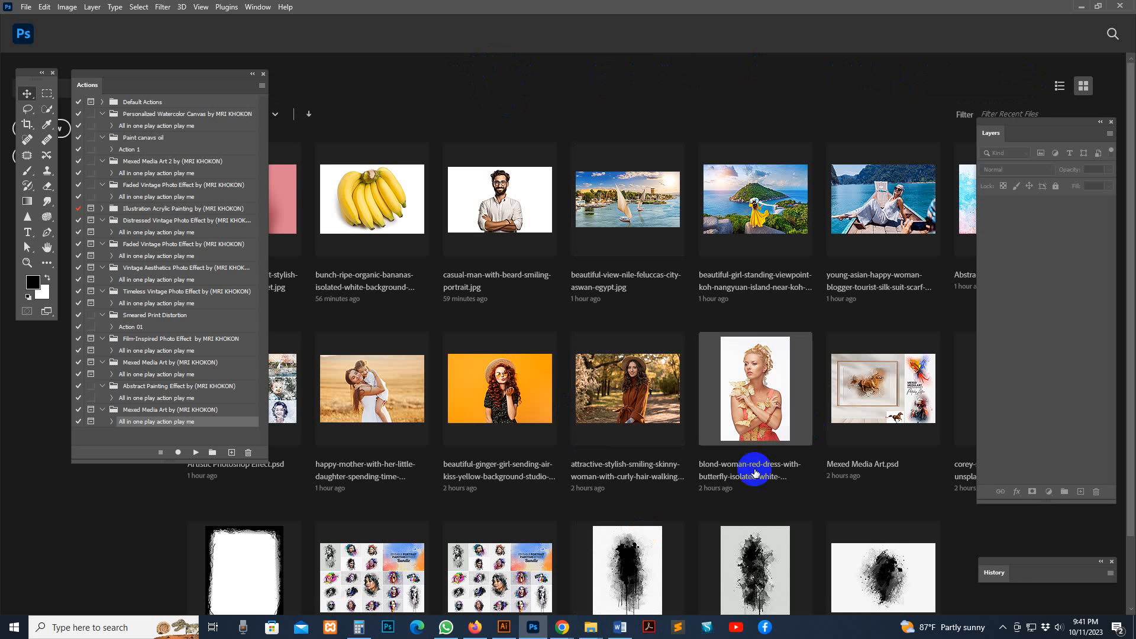
Open the horse photo "beautiful-chestnut-arabian-stallion.jpg" from the "Mexed Media Art" folder in Photoshop
{"action": "mouse_move", "coordinate": [576, 617]}
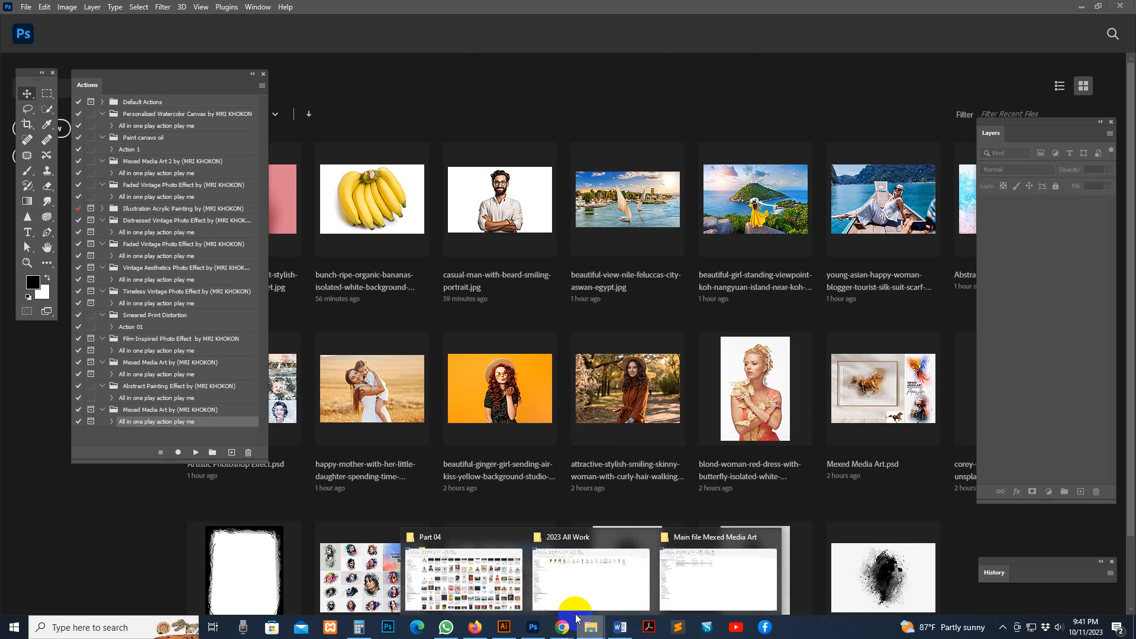
{"action": "left_click", "coordinate": [692, 601]}
{"action": "key", "text": "BackSpace"}
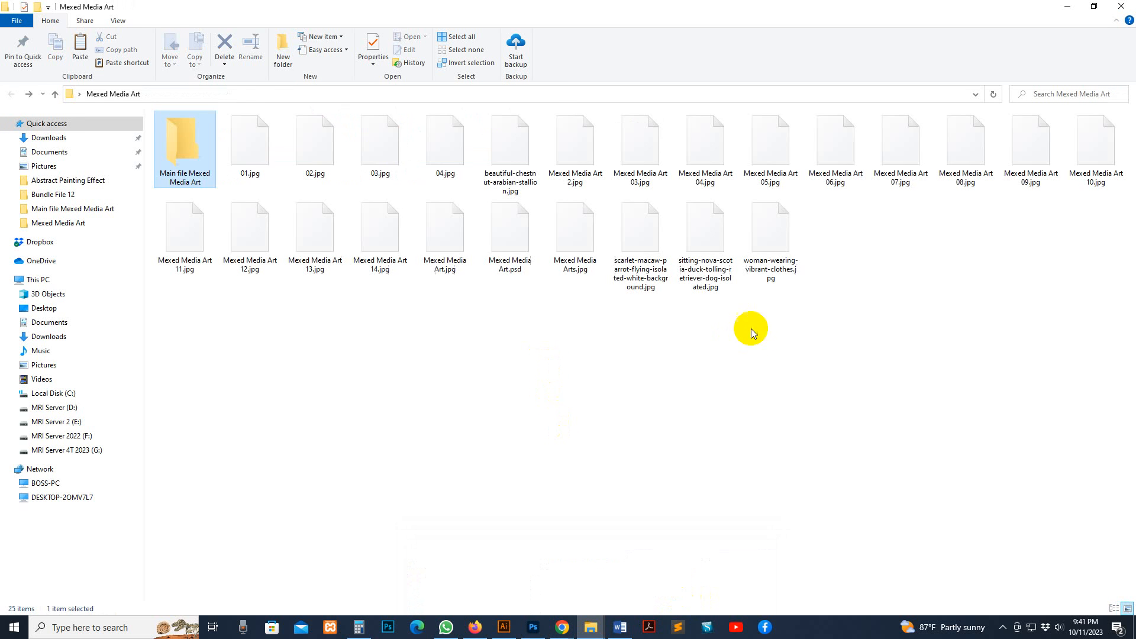
{"action": "left_click", "coordinate": [737, 339]}
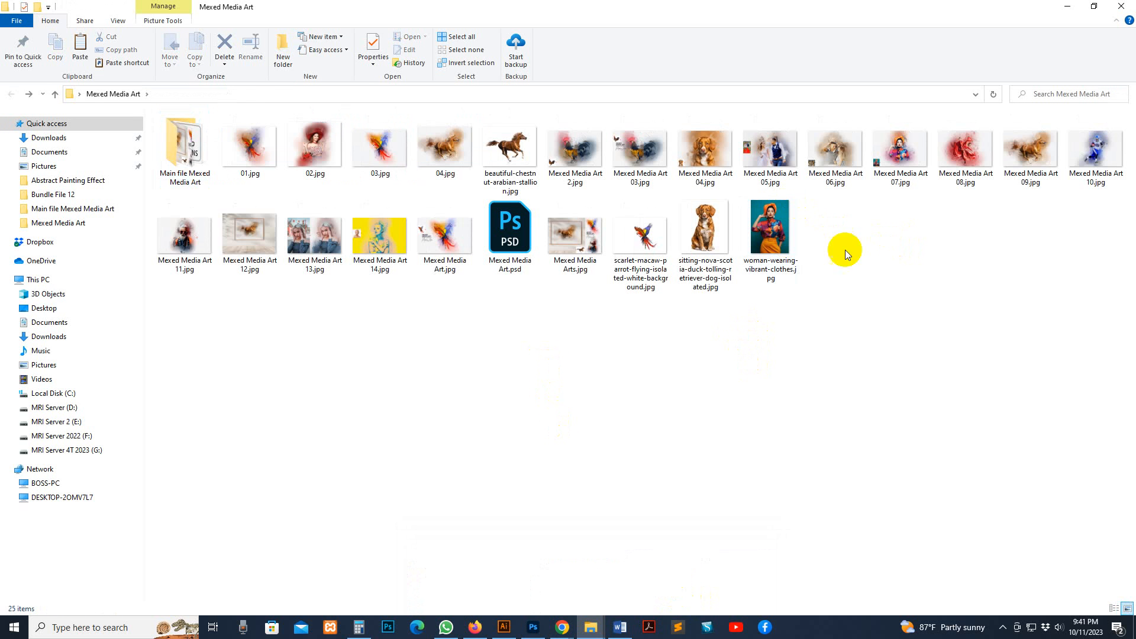
{"action": "left_click", "coordinate": [516, 148]}
{"action": "left_click_drag", "start_coordinate": [516, 148], "coordinate": [621, 106]}
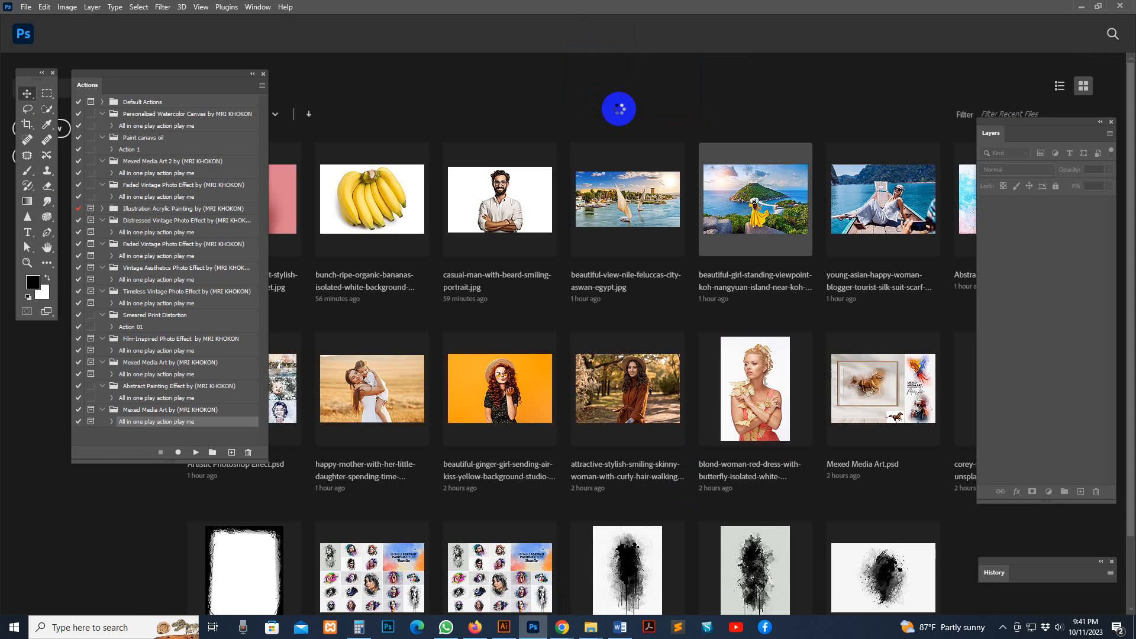
Extend the canvas slightly beyond the horse photo on all four sides with the Crop tool and apply the crop
{"action": "key", "text": "z"}
{"action": "left_click", "coordinate": [634, 241], "text": "alt"}
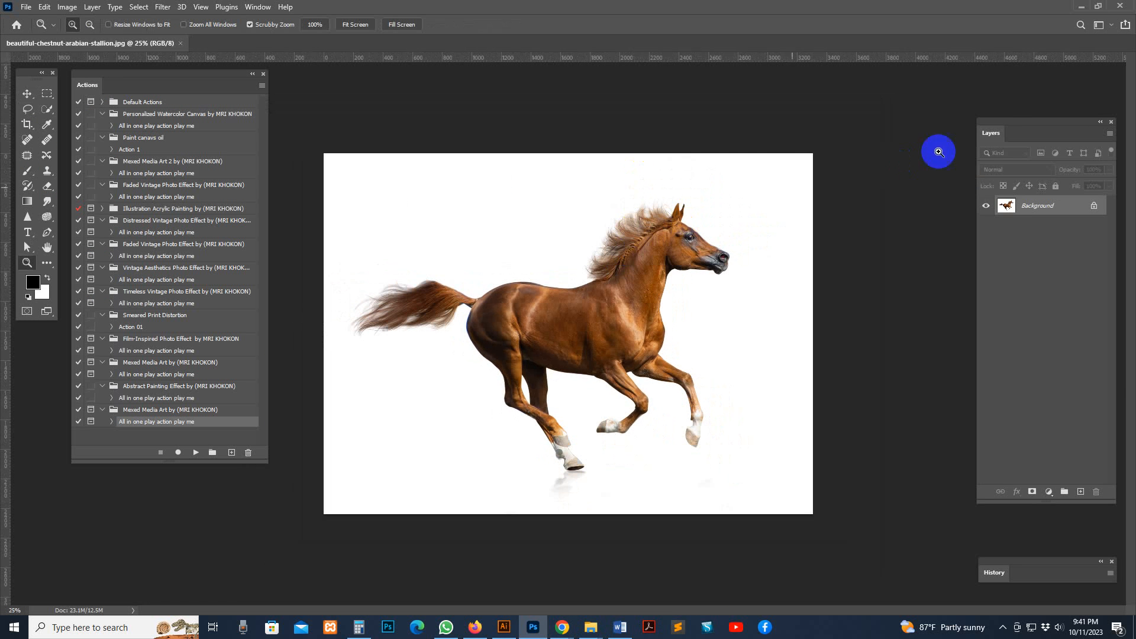
{"action": "left_click_drag", "start_coordinate": [1002, 129], "coordinate": [949, 106]}
{"action": "left_click", "coordinate": [28, 126]}
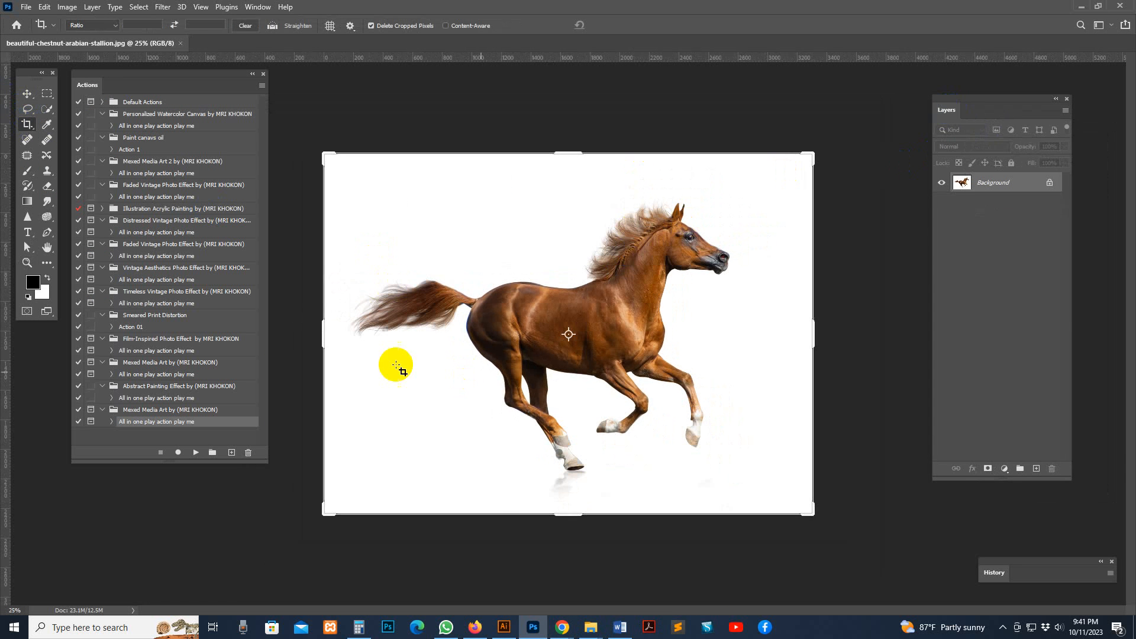
{"action": "left_click_drag", "start_coordinate": [317, 332], "coordinate": [314, 336]}
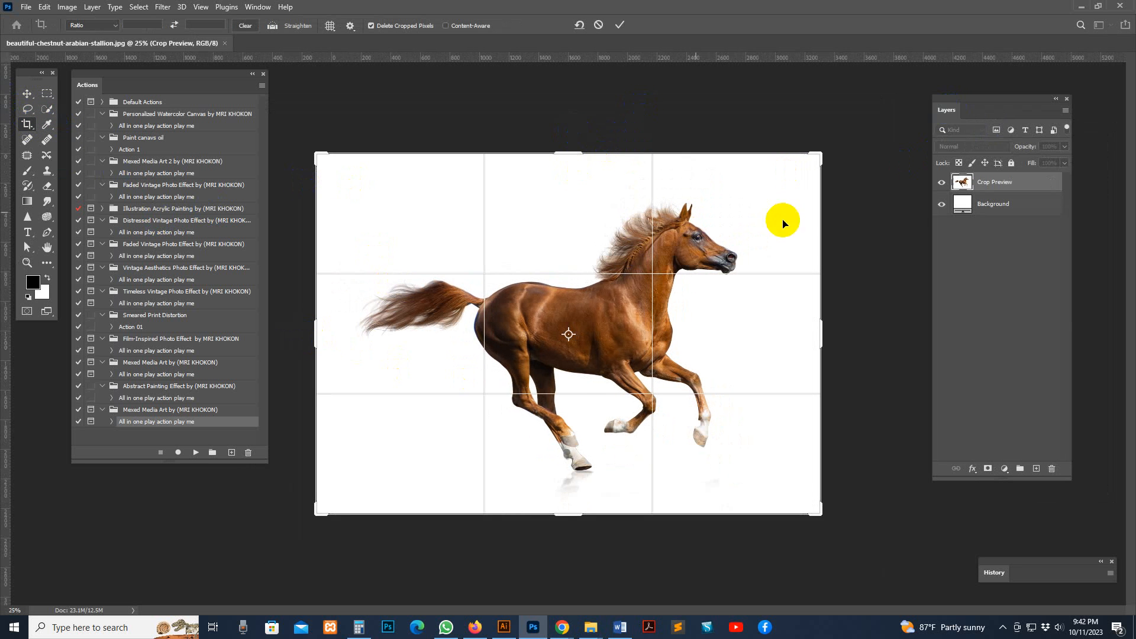
{"action": "left_click_drag", "start_coordinate": [573, 152], "coordinate": [570, 134]}
{"action": "left_click_drag", "start_coordinate": [831, 335], "coordinate": [830, 332]}
{"action": "left_click_drag", "start_coordinate": [565, 522], "coordinate": [567, 530]}
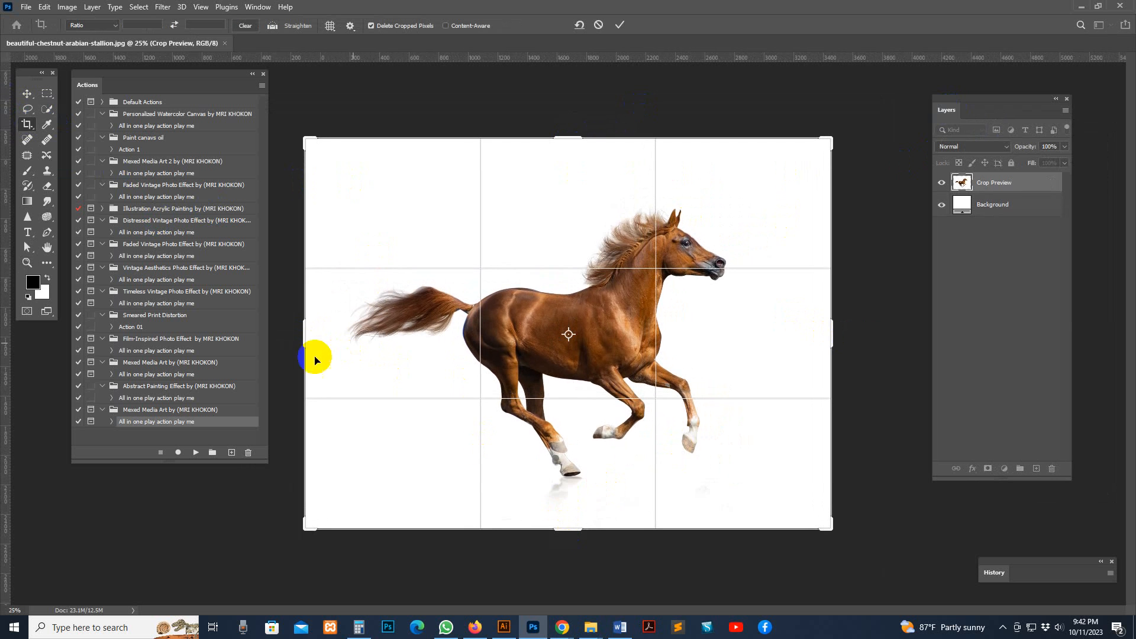
{"action": "left_click_drag", "start_coordinate": [314, 355], "coordinate": [296, 329]}
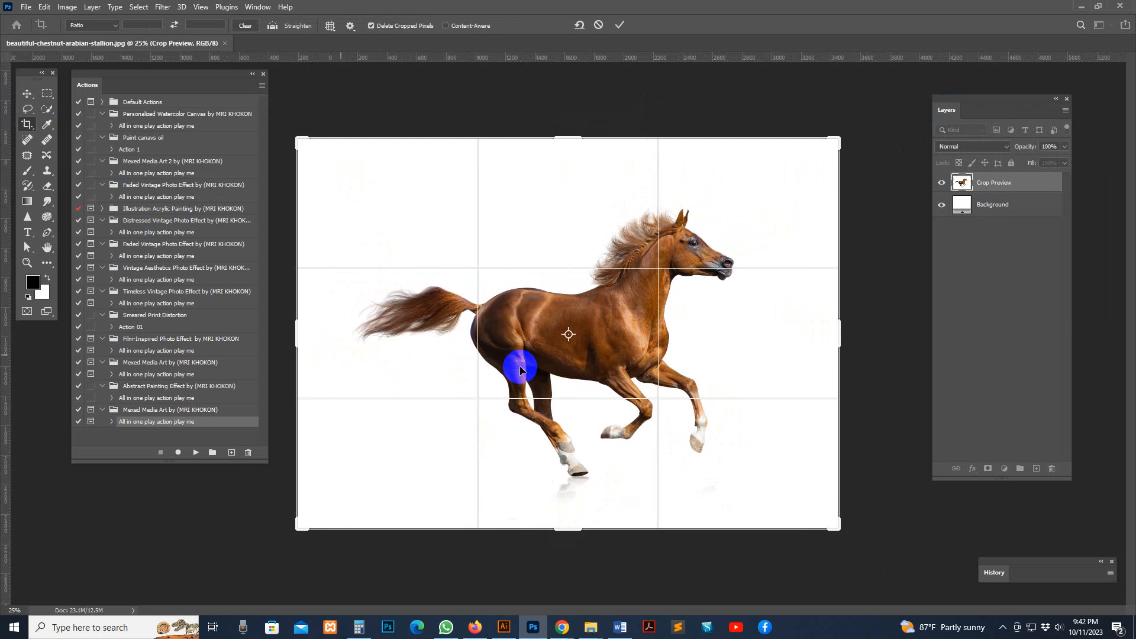
{"action": "left_click", "coordinate": [27, 94]}
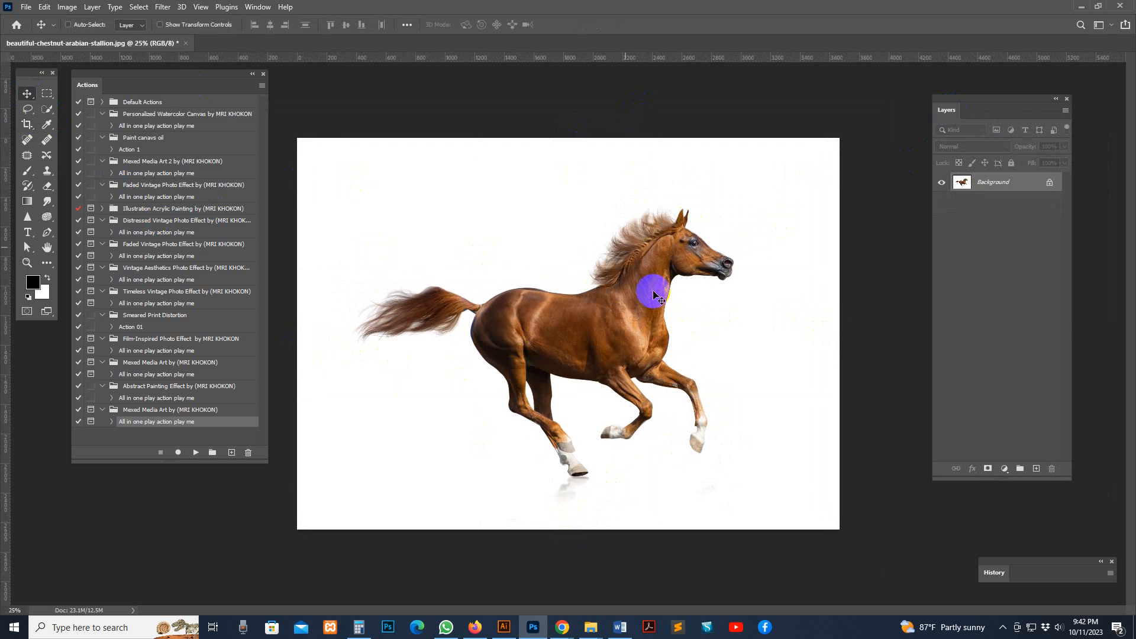
Check the horse photo's width, height and resolution in the Image Size dialog
{"action": "left_click", "coordinate": [75, 11]}
{"action": "left_click", "coordinate": [95, 96]}
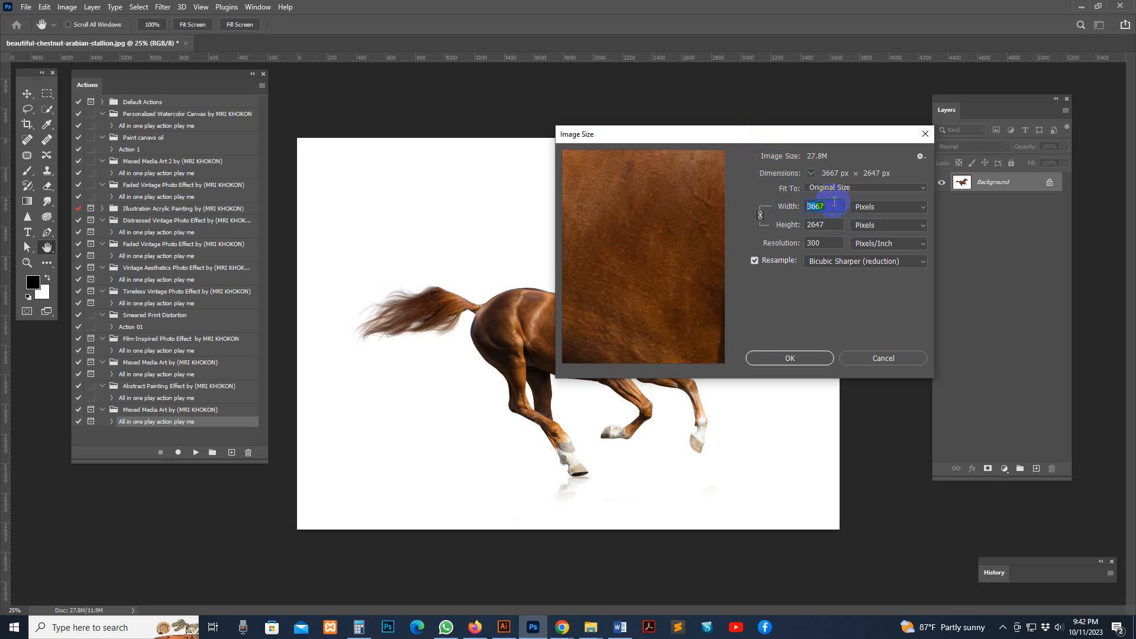
{"action": "left_click", "coordinate": [808, 359]}
Move the Layers panel closer to the photo and widen it slightly
{"action": "left_click_drag", "start_coordinate": [961, 111], "coordinate": [904, 133]}
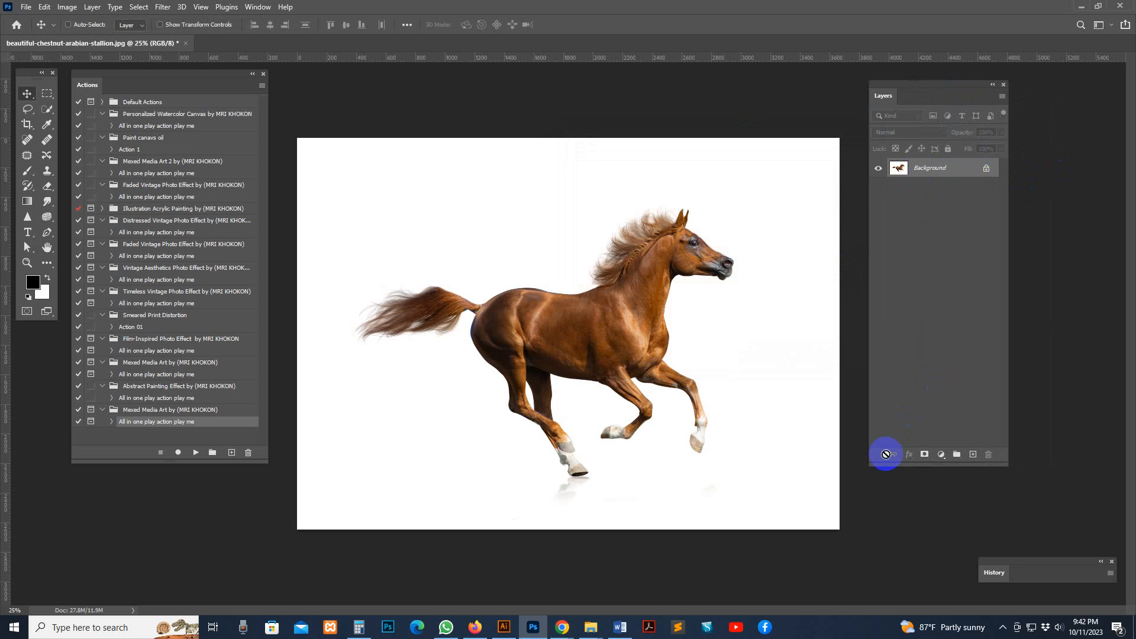
{"action": "left_click_drag", "start_coordinate": [870, 465], "coordinate": [858, 470]}
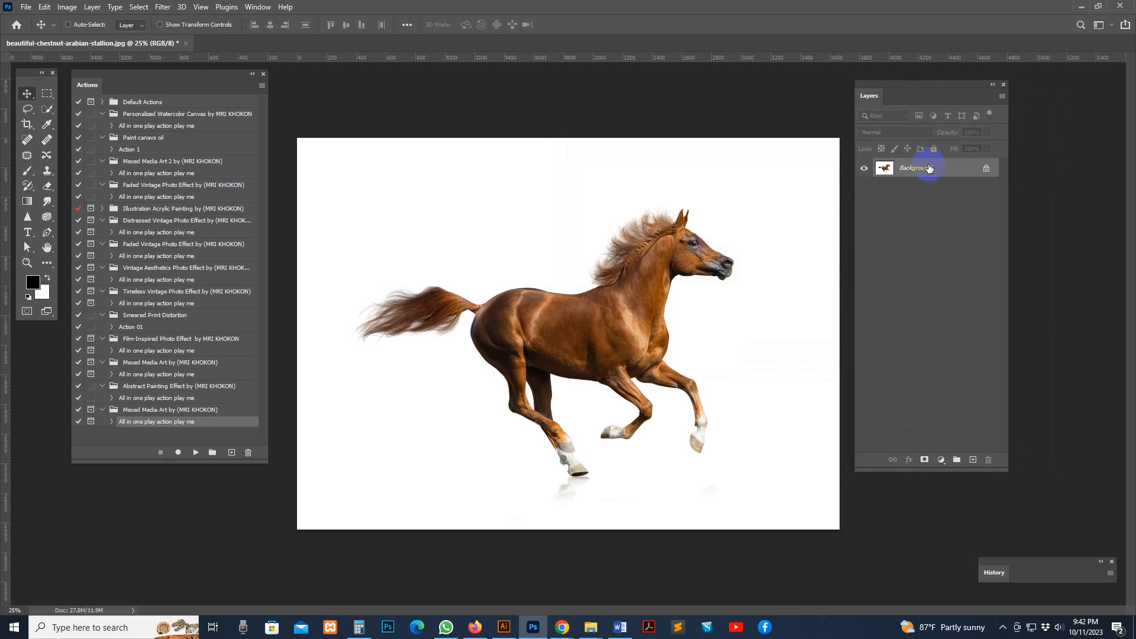
Convert the locked Background into a regular layer named Layer 0, and flatten the image back to a Background
{"action": "double_click", "coordinate": [947, 171]}
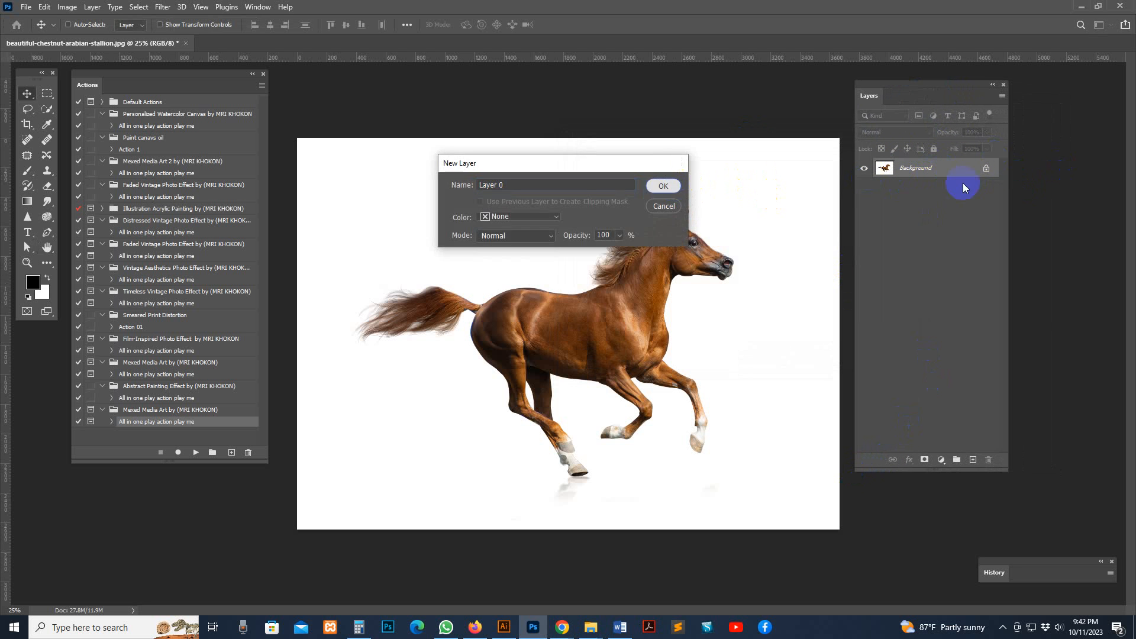
{"action": "key", "text": "Return"}
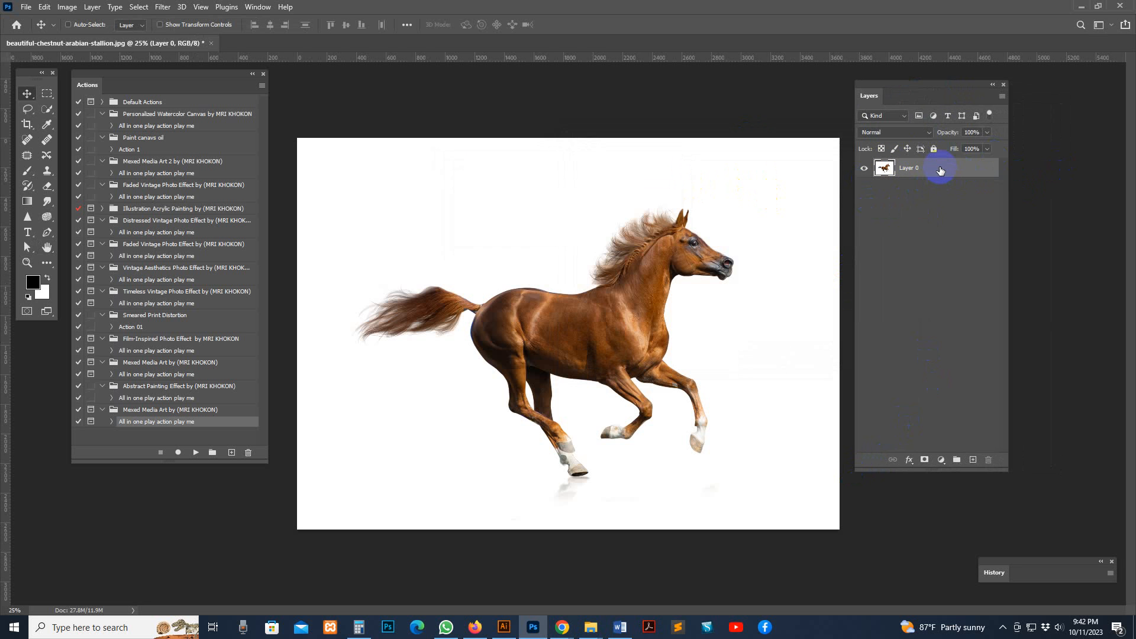
{"action": "right_click", "coordinate": [940, 170]}
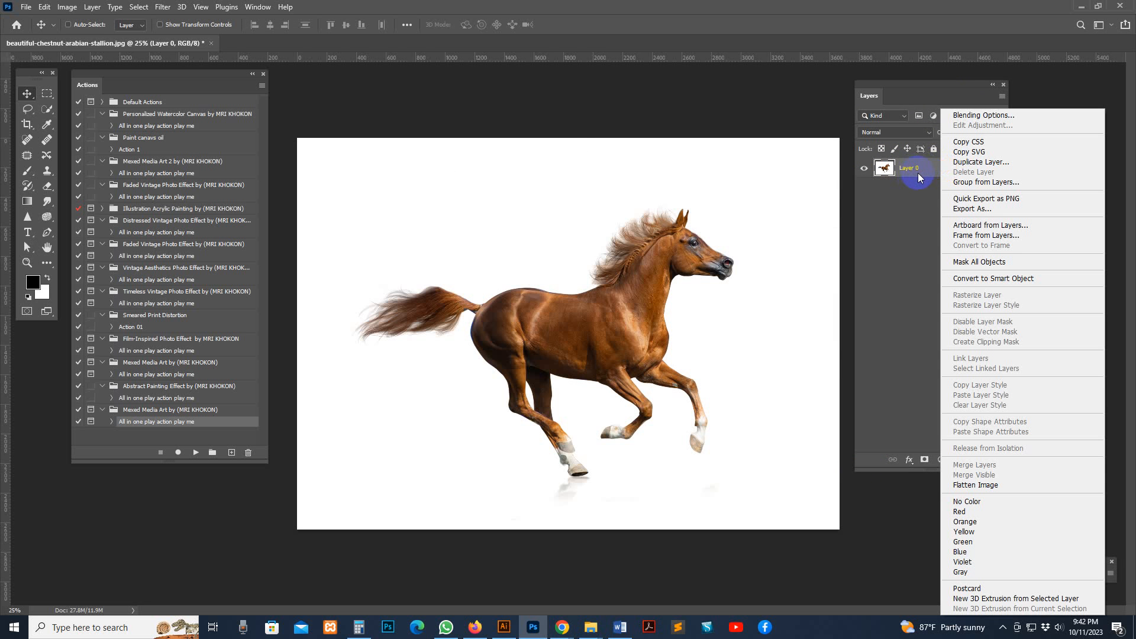
{"action": "right_click", "coordinate": [924, 168]}
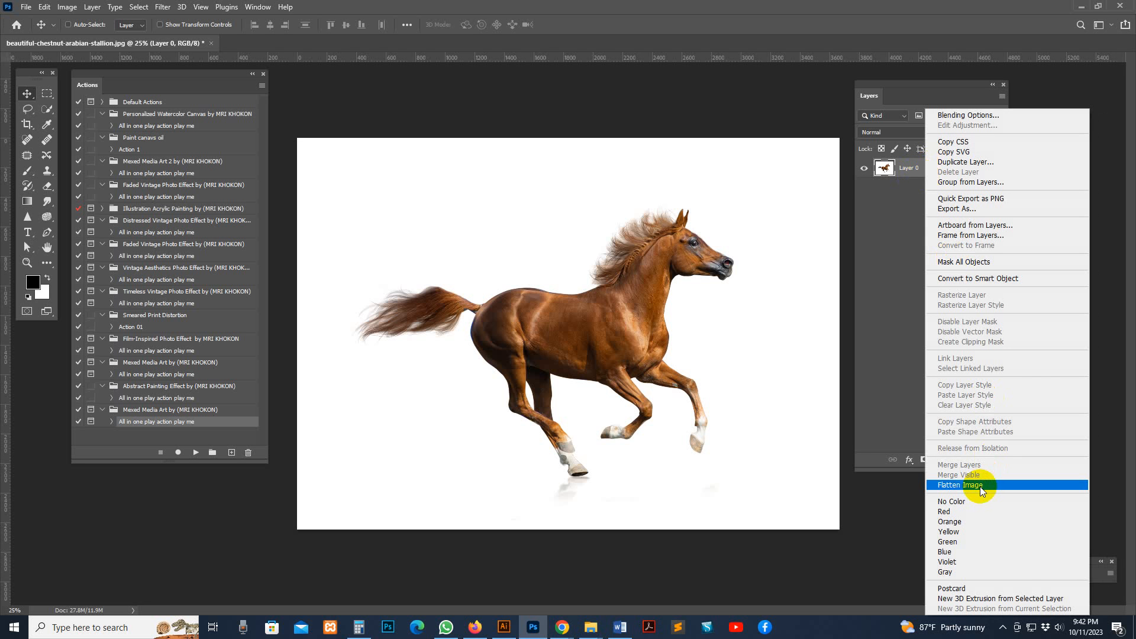
{"action": "left_click", "coordinate": [980, 487]}
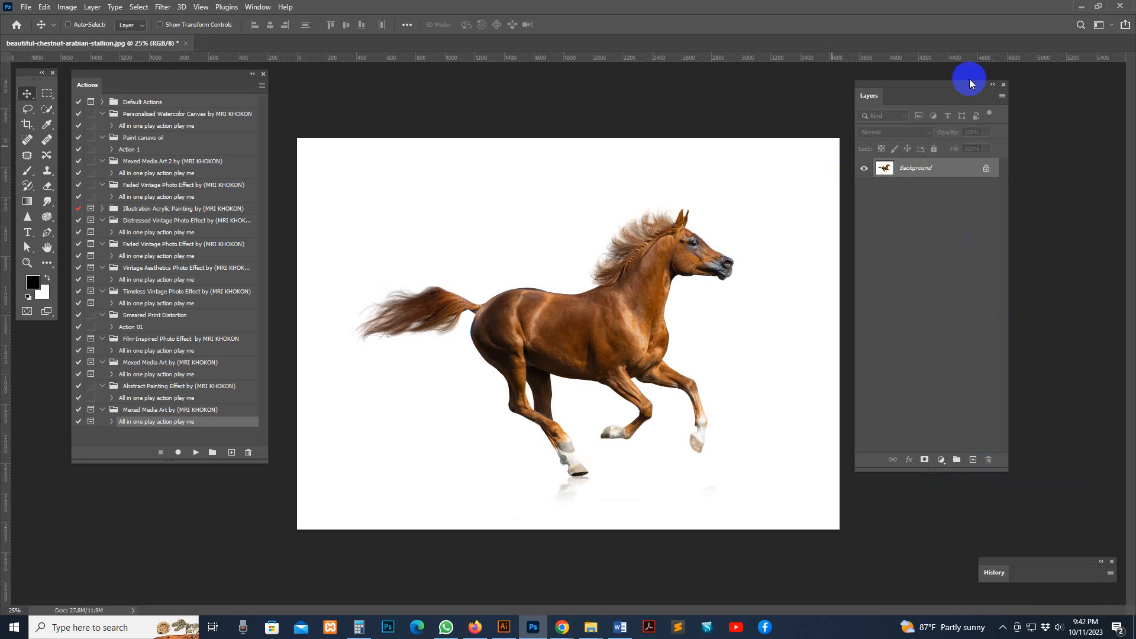
Configure the Layers panel with the smallest thumbnail size, Entire Document contents, and default masks, expanded effects and "copy" naming enabled
{"action": "left_click", "coordinate": [1002, 97]}
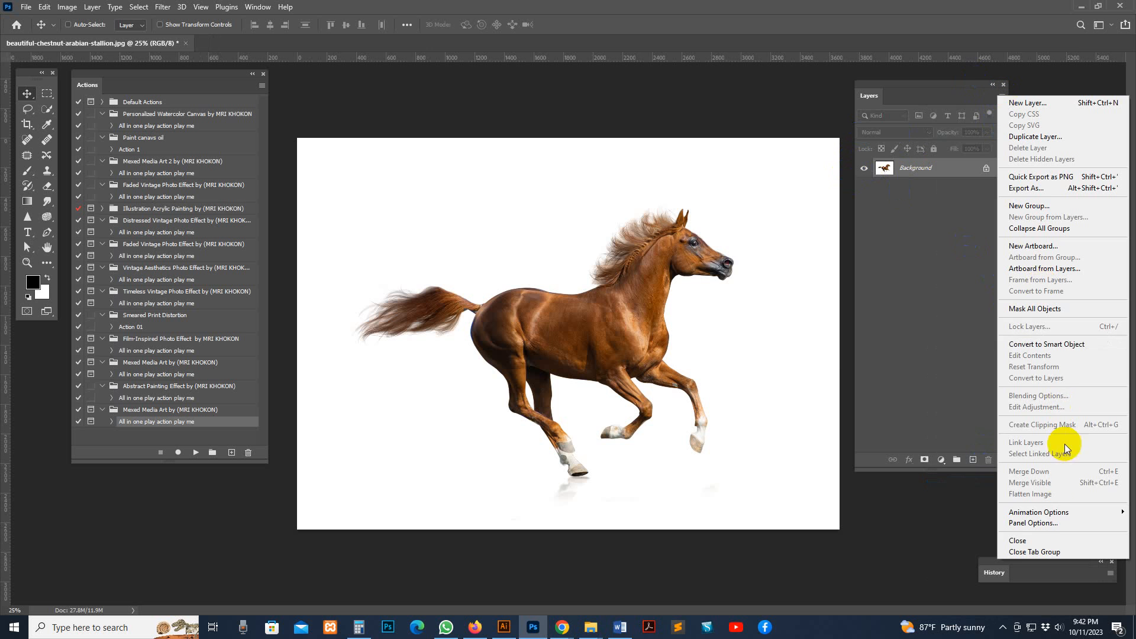
{"action": "left_click", "coordinate": [1059, 523]}
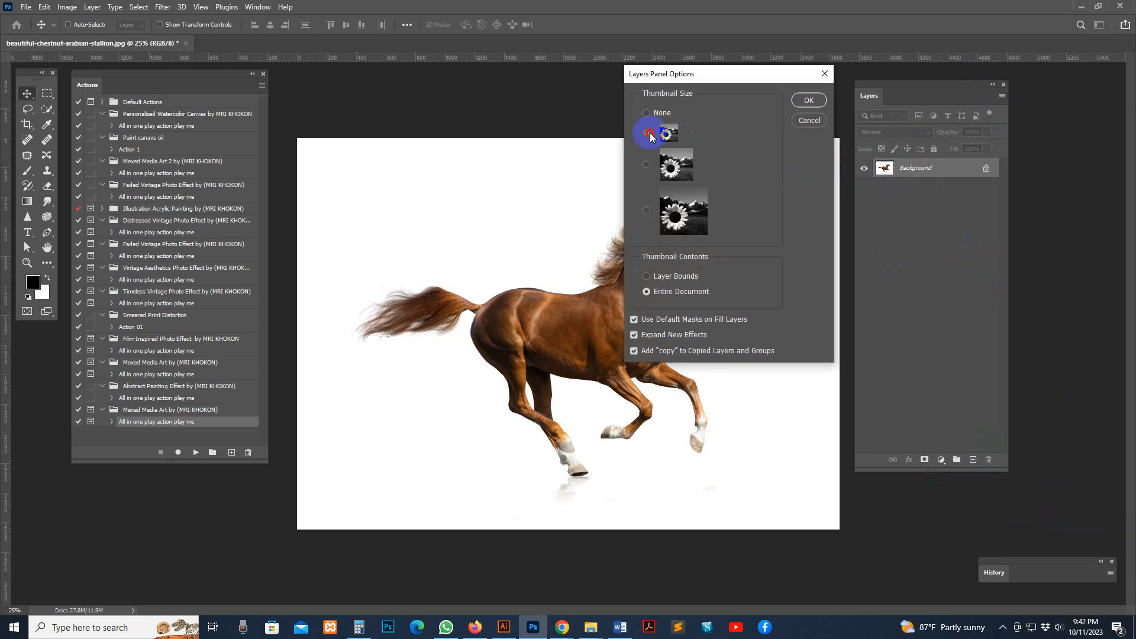
{"action": "left_click", "coordinate": [649, 299]}
{"action": "left_click", "coordinate": [635, 321]}
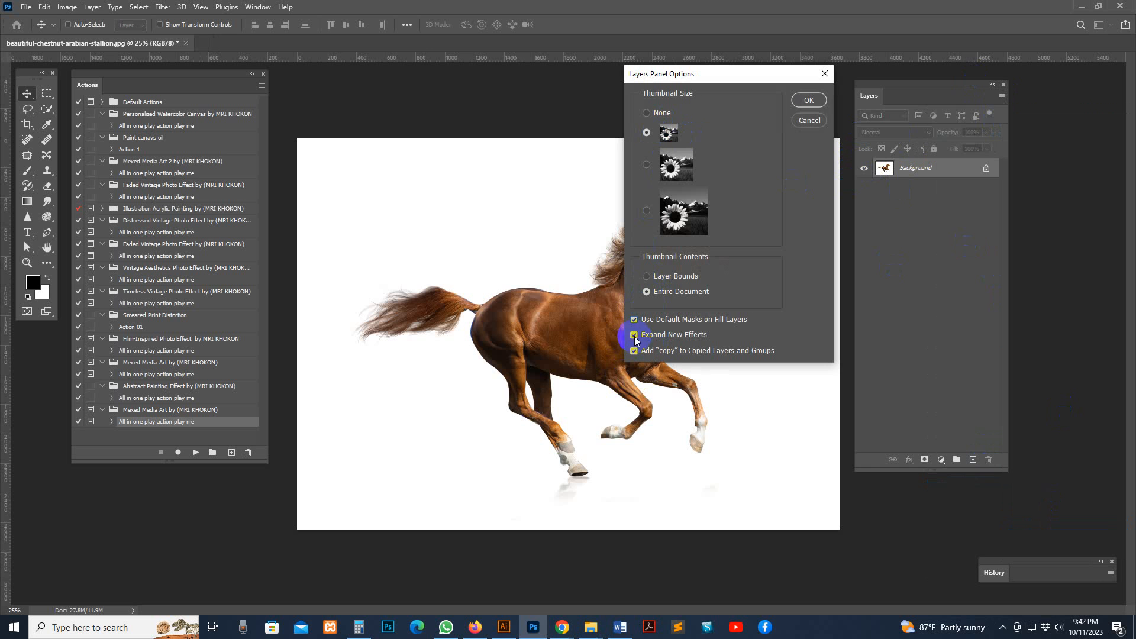
{"action": "left_click", "coordinate": [808, 100]}
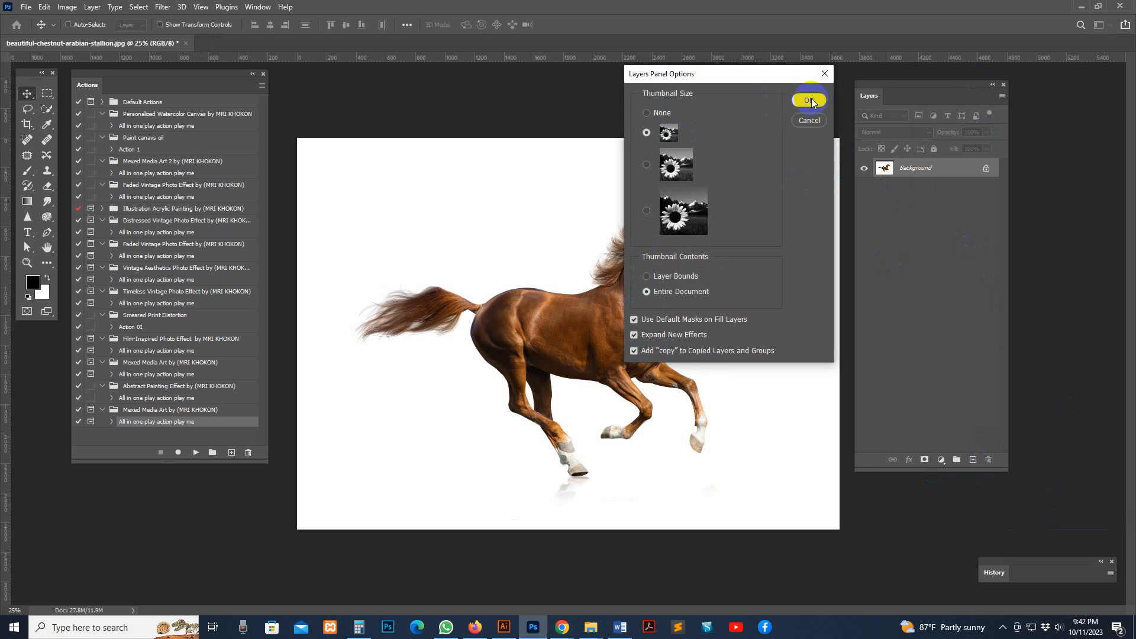
Move the Layers panel slightly farther from the photo and make it a little taller
{"action": "left_click_drag", "start_coordinate": [906, 105], "coordinate": [925, 106]}
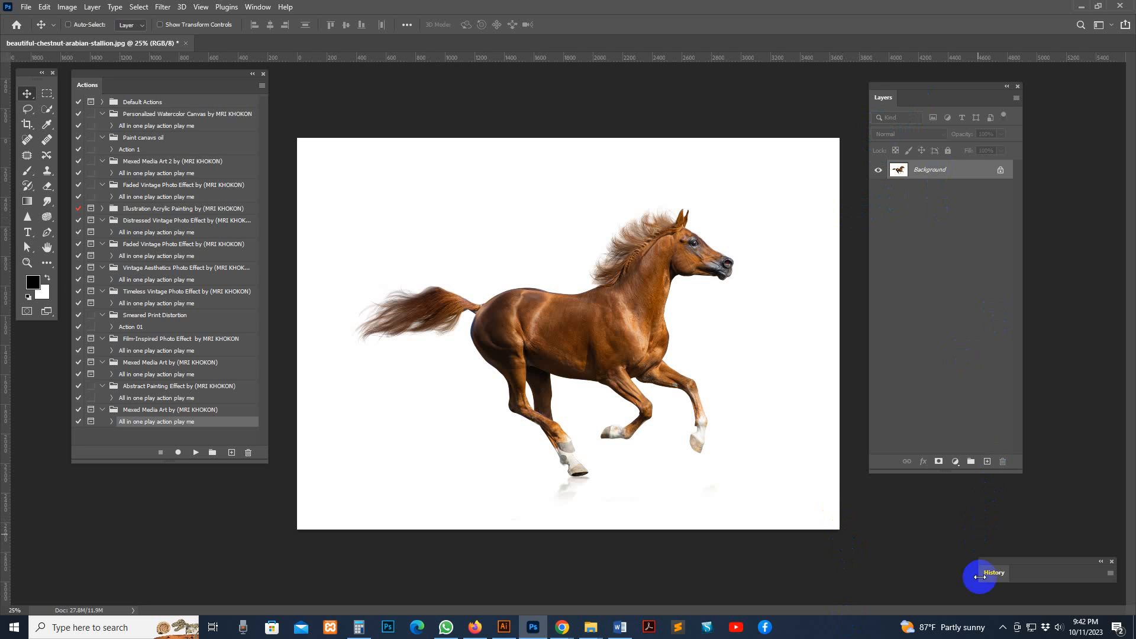
{"action": "left_click_drag", "start_coordinate": [892, 474], "coordinate": [883, 516]}
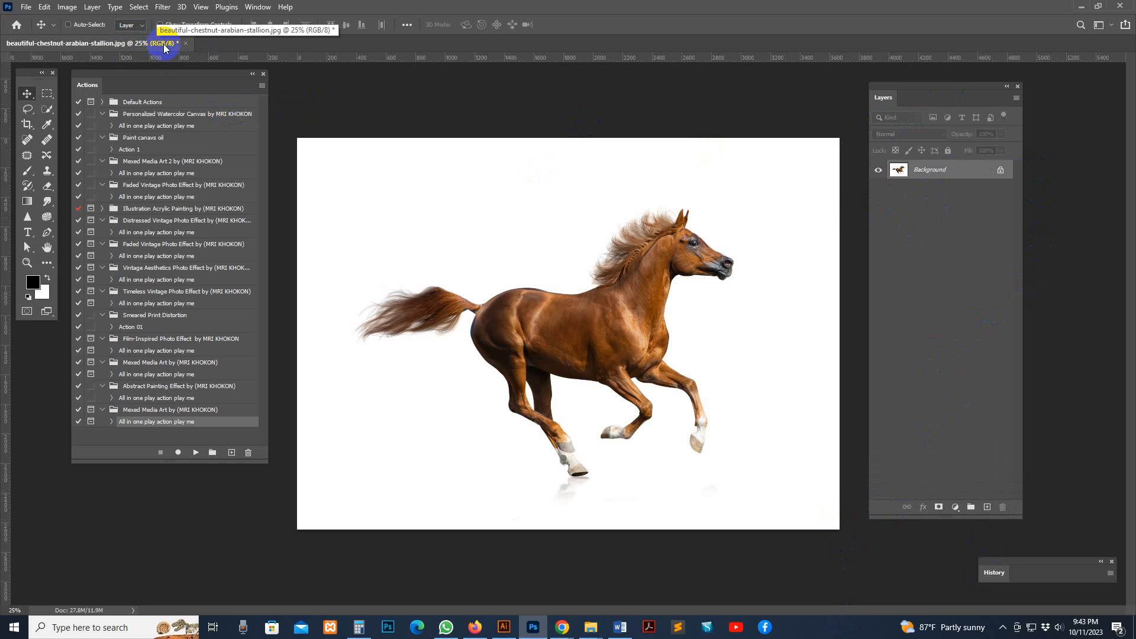
Make sure the horse photo's colour mode is RGB Color
{"action": "left_click", "coordinate": [70, 7]}
{"action": "mouse_move", "coordinate": [77, 19]}
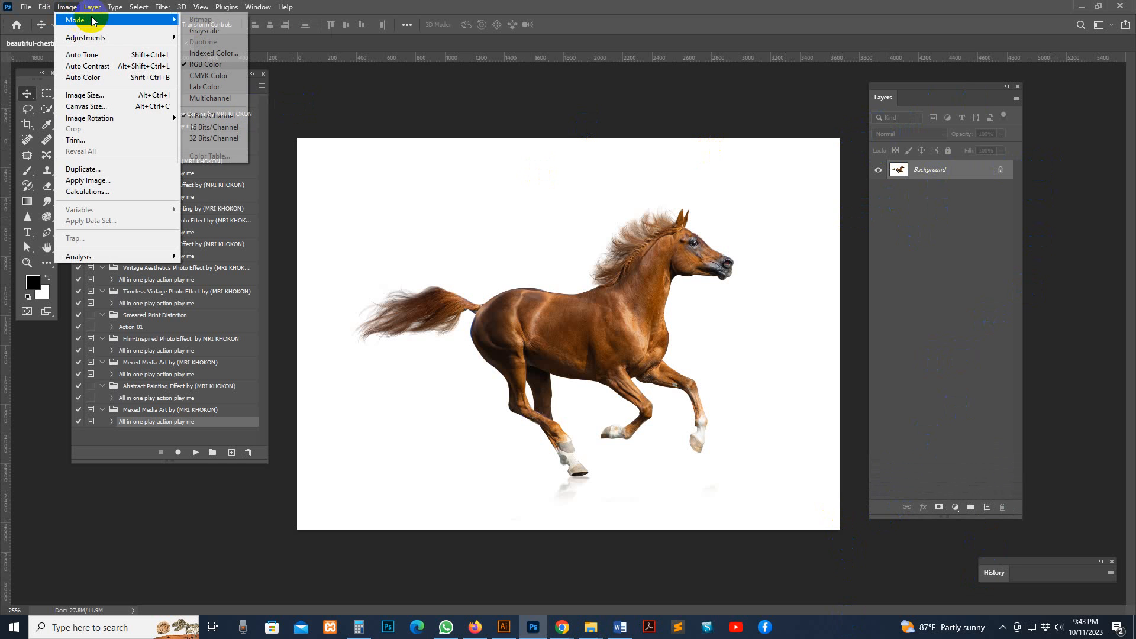
{"action": "left_click", "coordinate": [214, 65]}
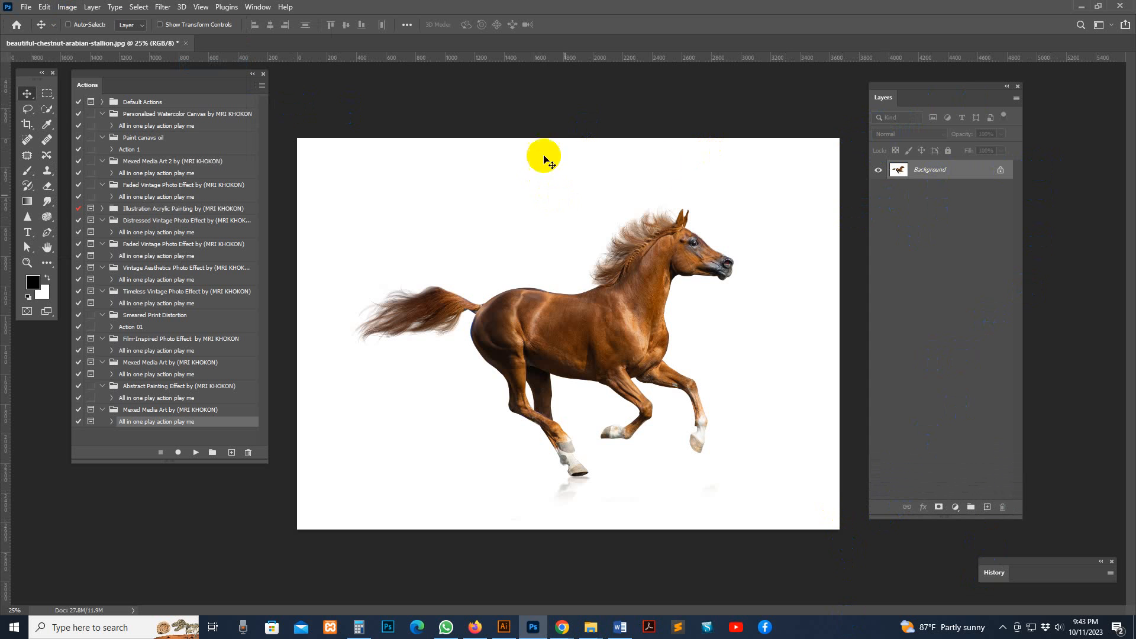
Select the horse automatically with the Quick Selection tool's Select Subject command
{"action": "left_click", "coordinate": [47, 108]}
{"action": "right_click", "coordinate": [47, 109]}
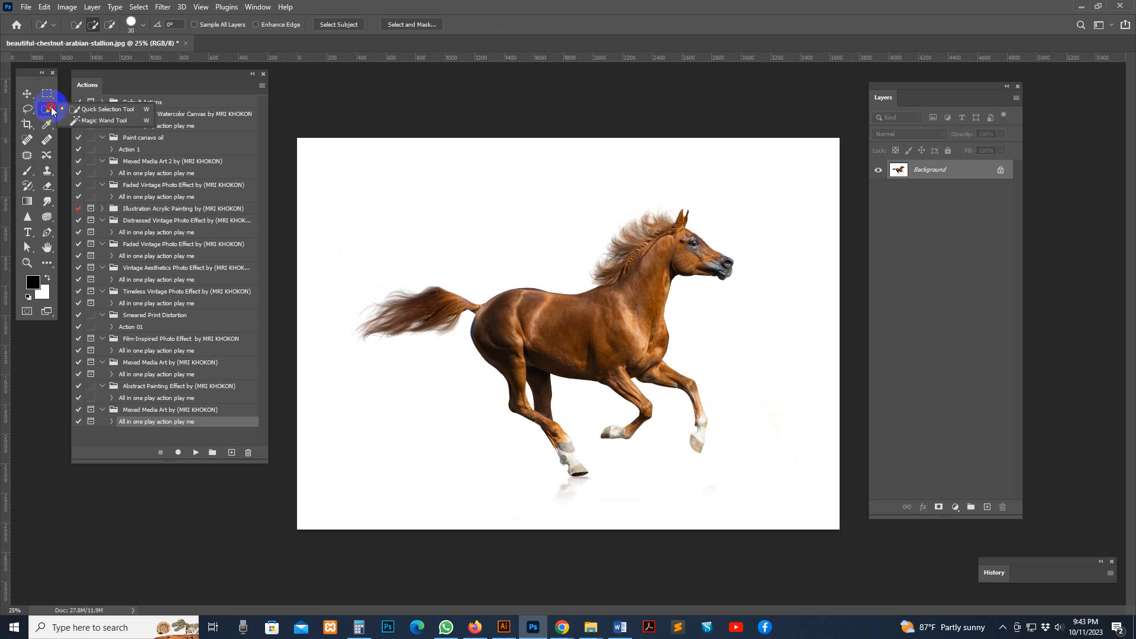
{"action": "left_click", "coordinate": [92, 109]}
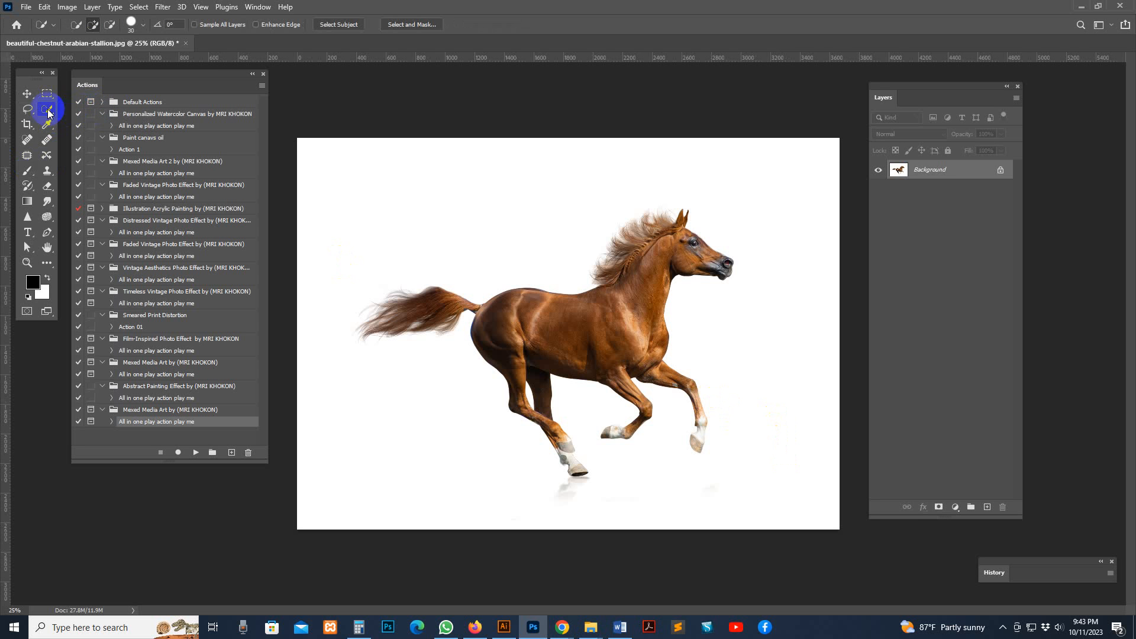
{"action": "left_click_drag", "start_coordinate": [47, 109], "coordinate": [80, 110]}
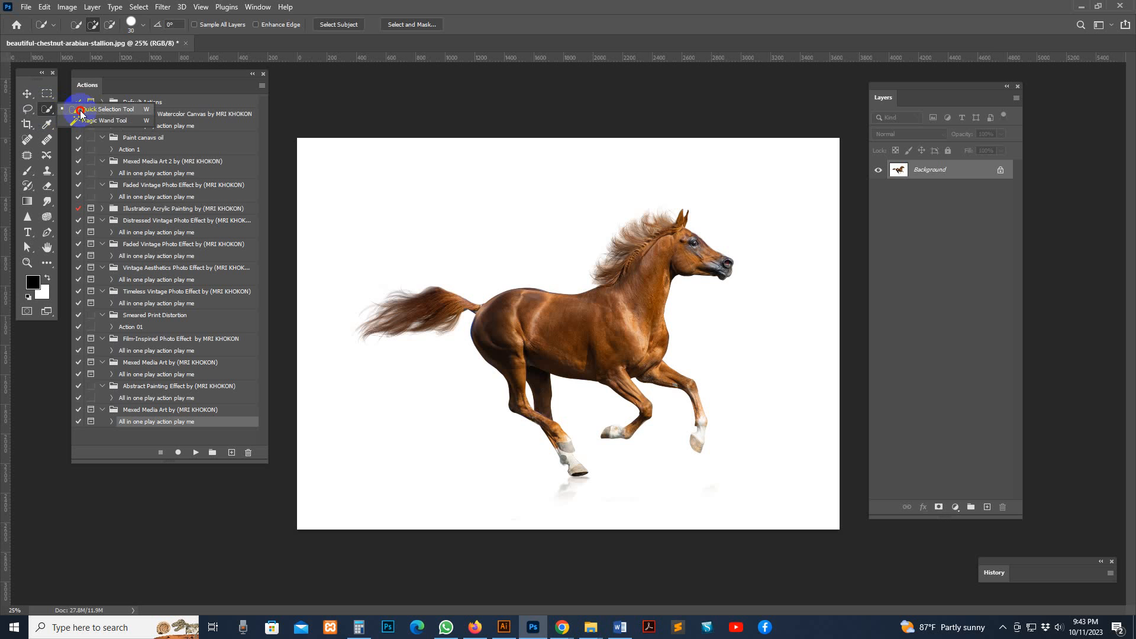
{"action": "left_click", "coordinate": [335, 27]}
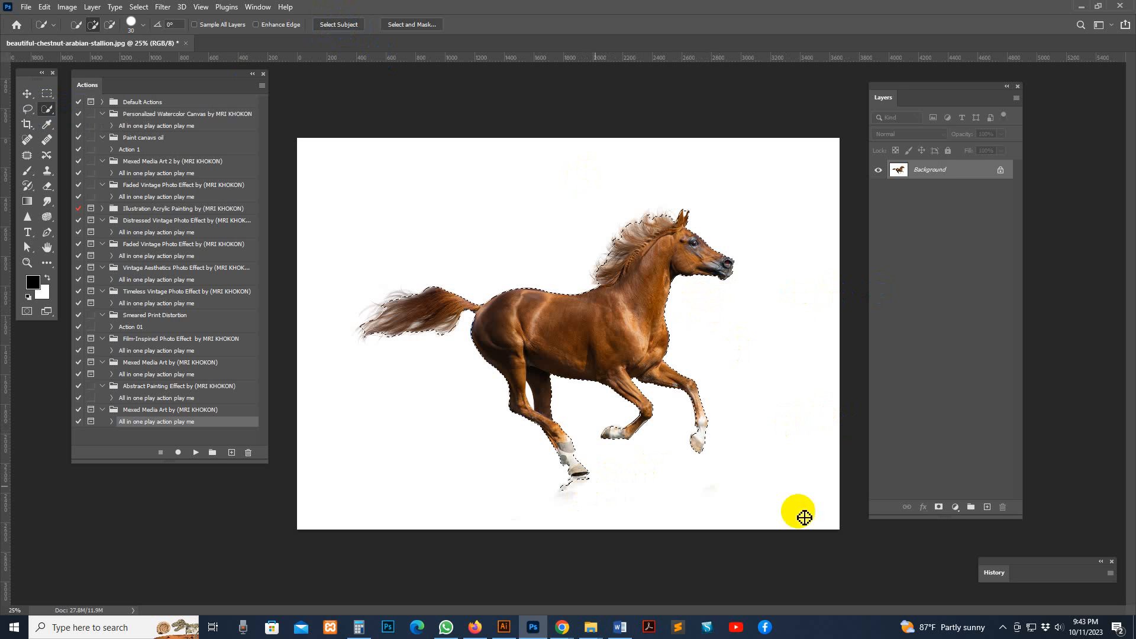
Add a new empty layer above the Background and rename it "brush"
{"action": "left_click", "coordinate": [987, 508]}
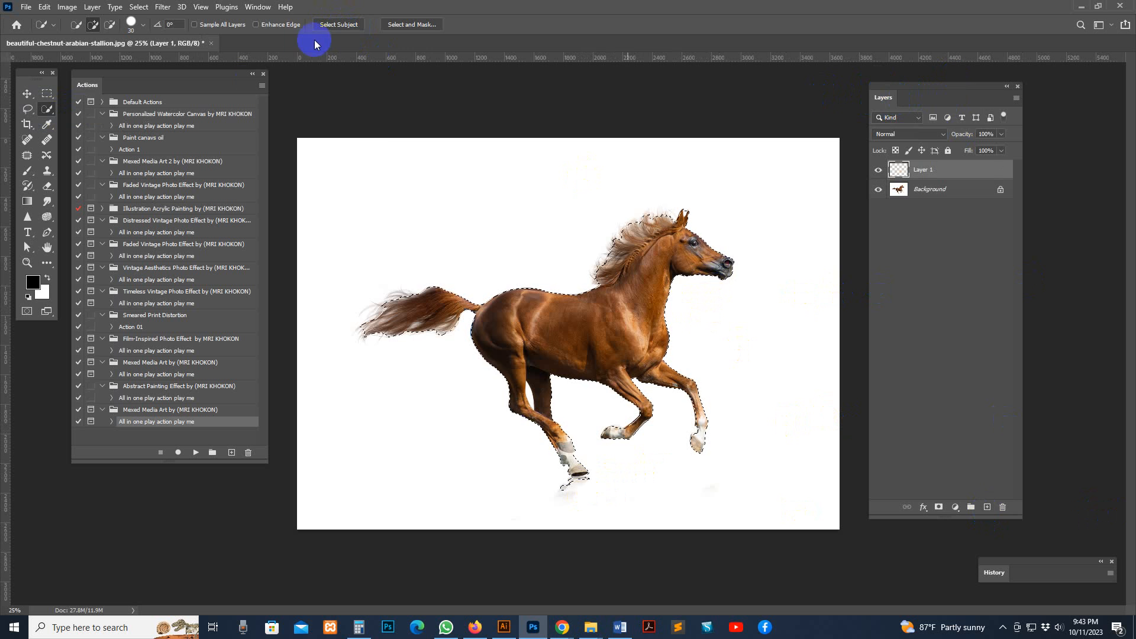
{"action": "left_click", "coordinate": [258, 7]}
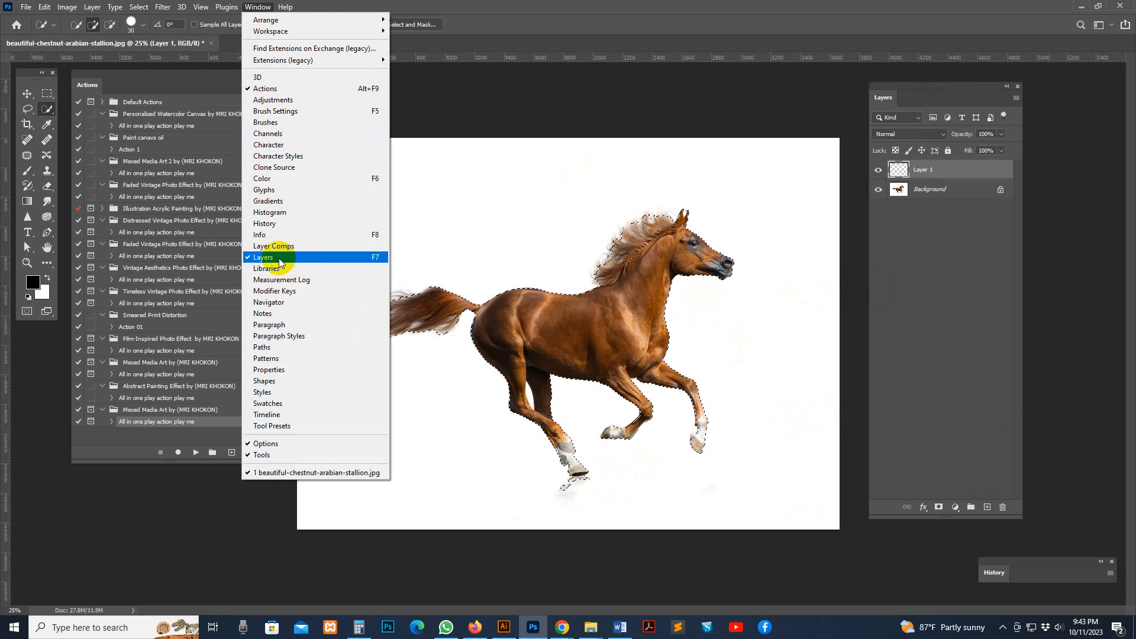
{"action": "left_click", "coordinate": [922, 171]}
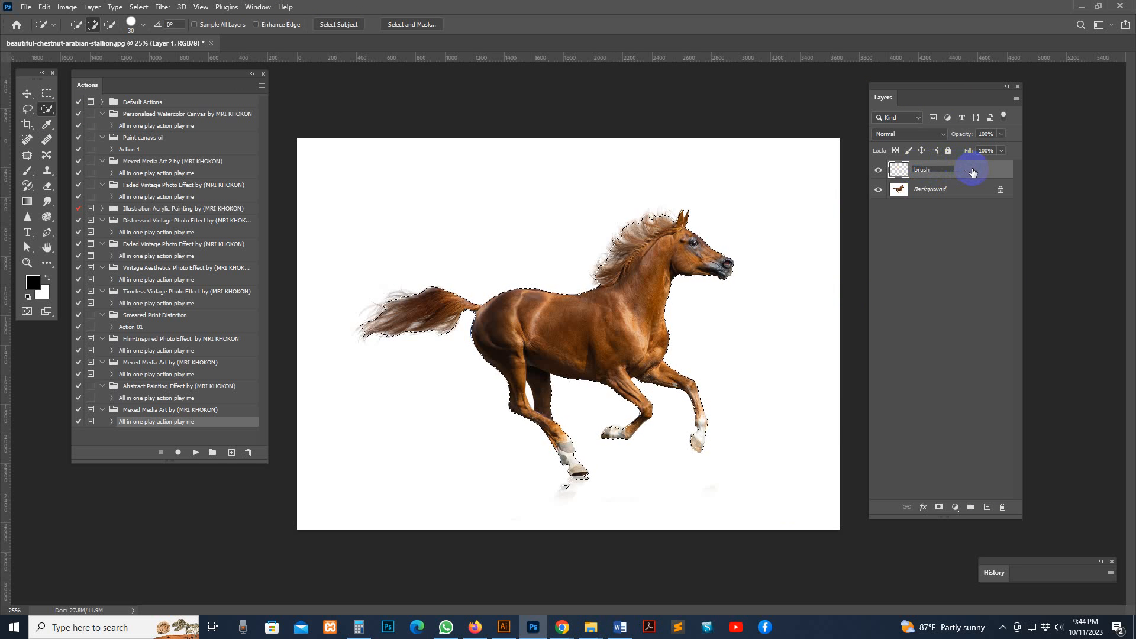
{"action": "key", "text": "Return"}
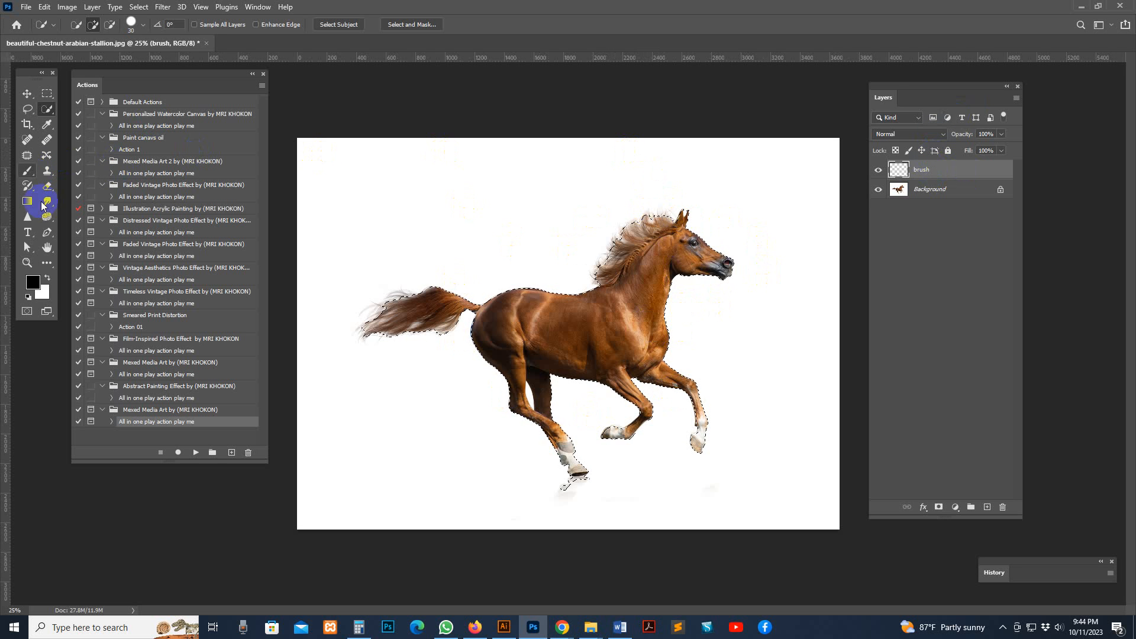
Set the foreground colour to red ff0000 and fill the selected horse on the brush layer with the Paint Bucket tool
{"action": "left_click", "coordinate": [47, 268]}
{"action": "mouse_move", "coordinate": [47, 270]}
{"action": "left_mouse_down"}
{"action": "mouse_move", "coordinate": [79, 335]}
{"action": "mouse_move", "coordinate": [78, 401]}
{"action": "left_mouse_up"}
{"action": "left_click", "coordinate": [33, 282]}
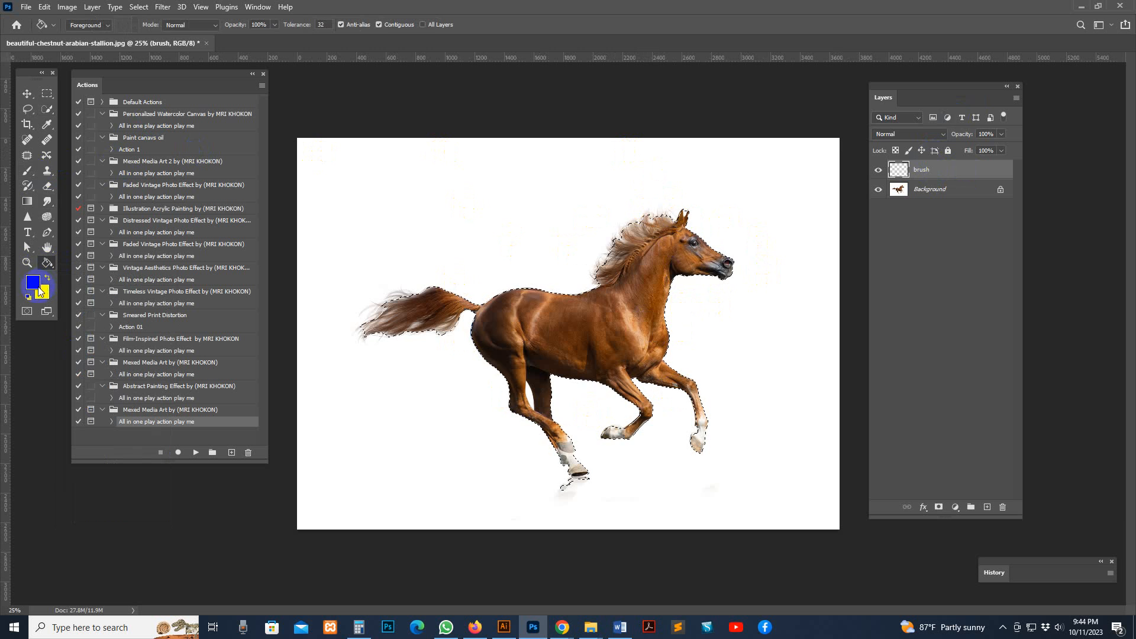
{"action": "left_click_drag", "start_coordinate": [931, 334], "coordinate": [1116, 321]}
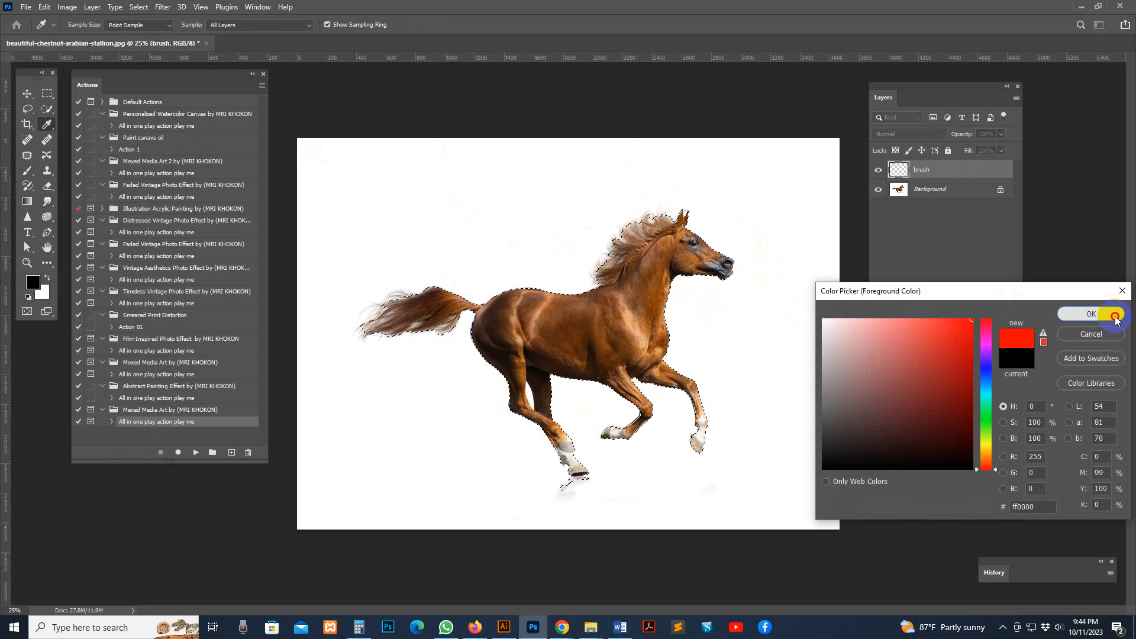
{"action": "left_click", "coordinate": [1091, 313]}
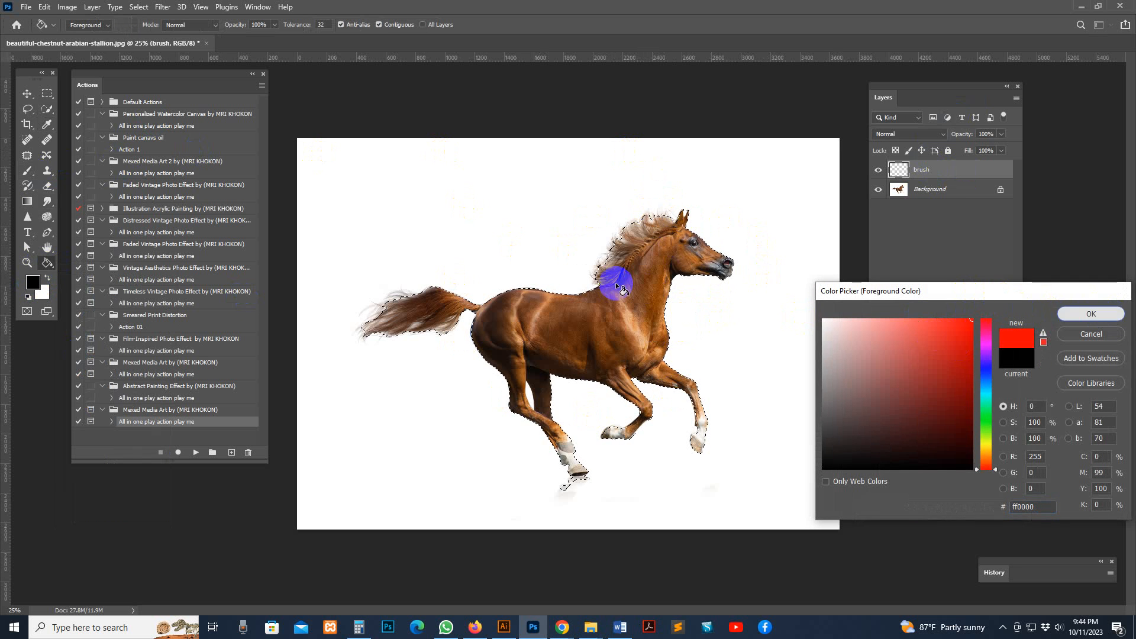
{"action": "left_click", "coordinate": [642, 291]}
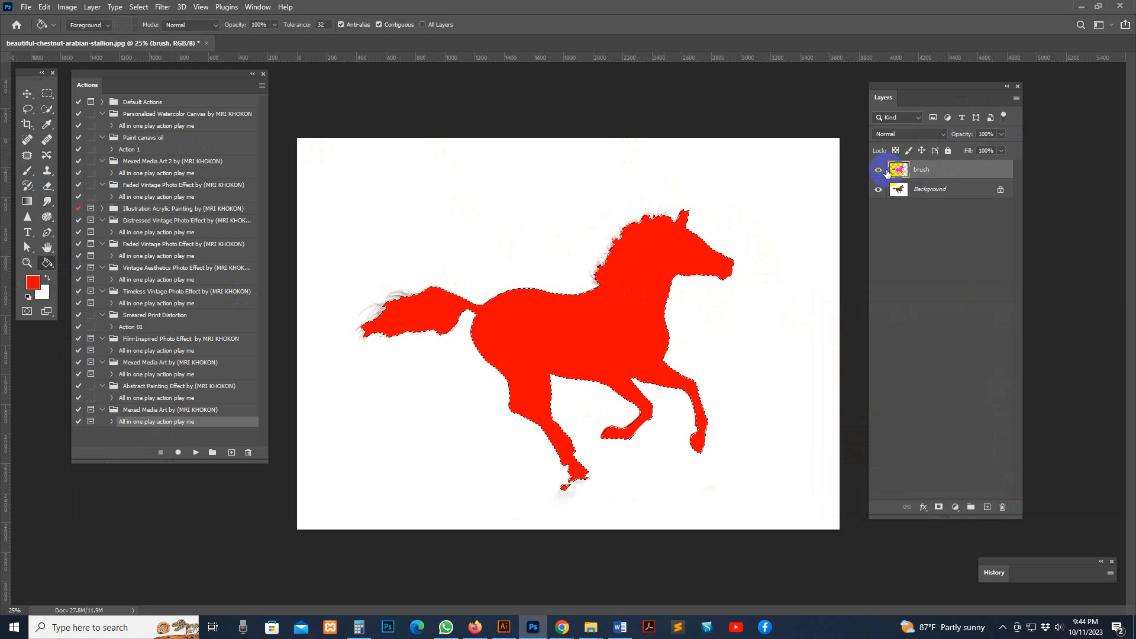
{"action": "left_click", "coordinate": [875, 171]}
{"action": "left_click", "coordinate": [876, 171]}
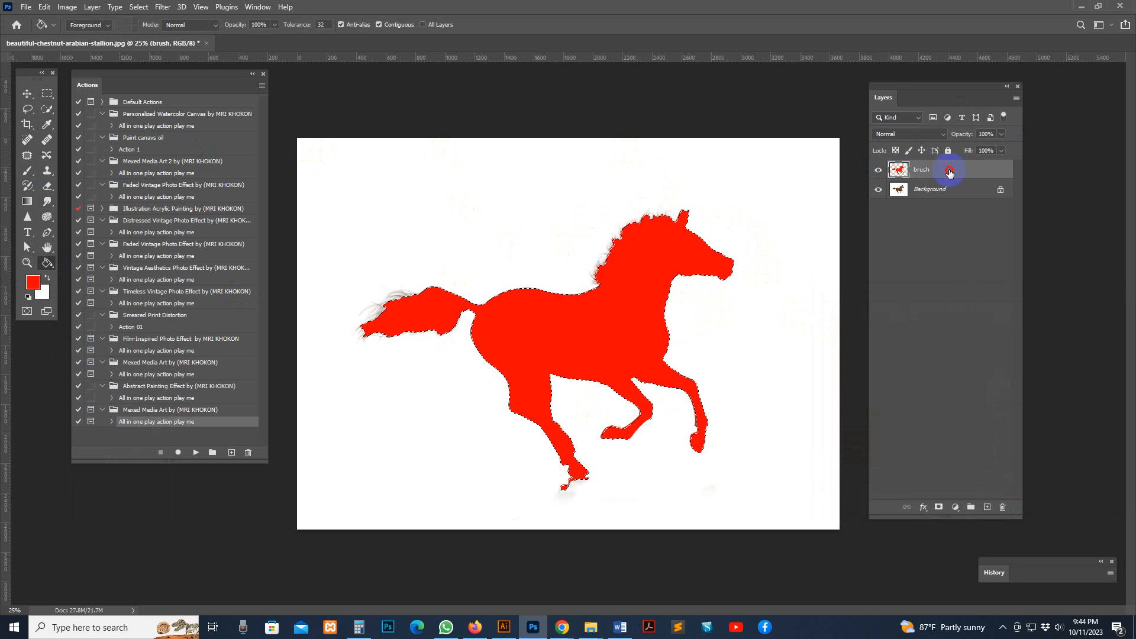
Deselect the horse selection, keeping the brush layer active
{"action": "left_click", "coordinate": [981, 169]}
{"action": "key", "text": "ctrl+plus"}
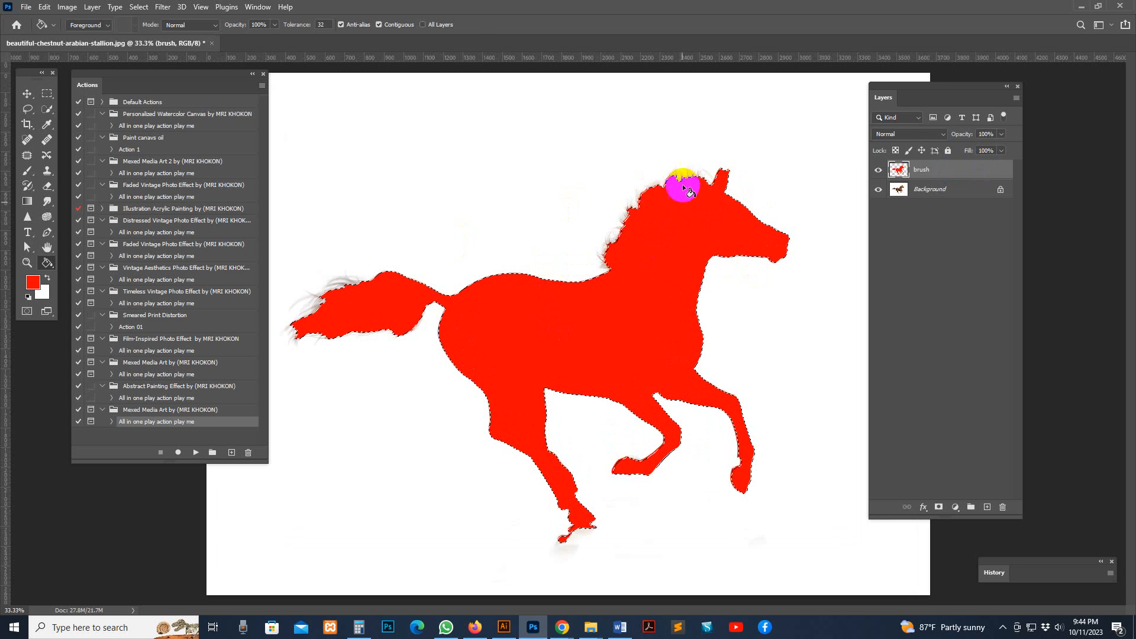
{"action": "left_click", "coordinate": [27, 94]}
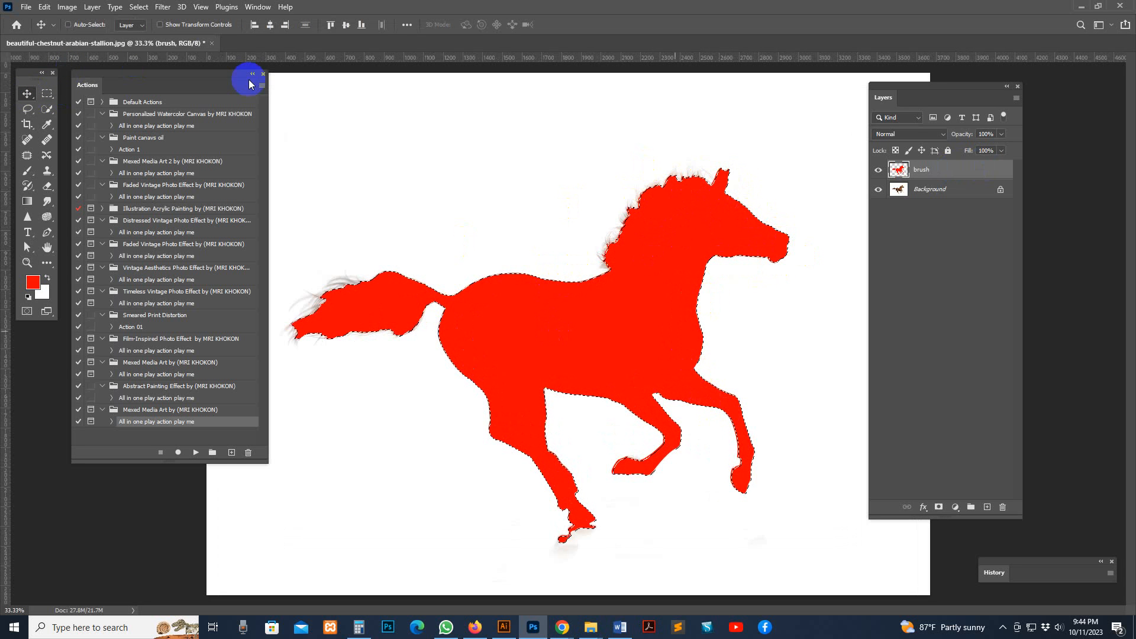
{"action": "left_click", "coordinate": [142, 8]}
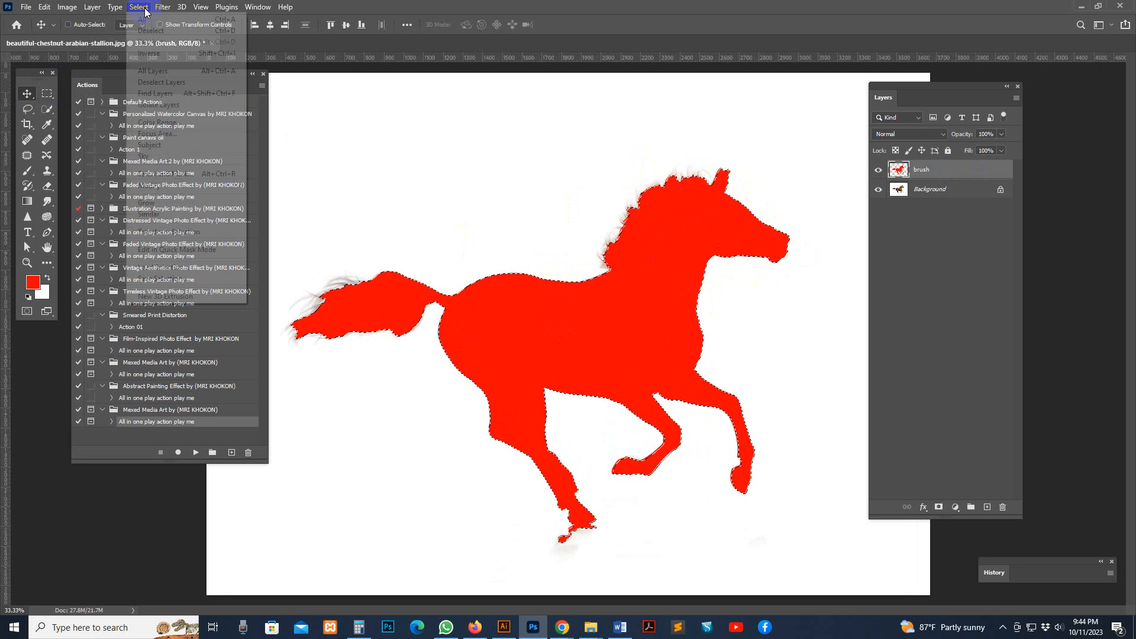
{"action": "left_click", "coordinate": [171, 31]}
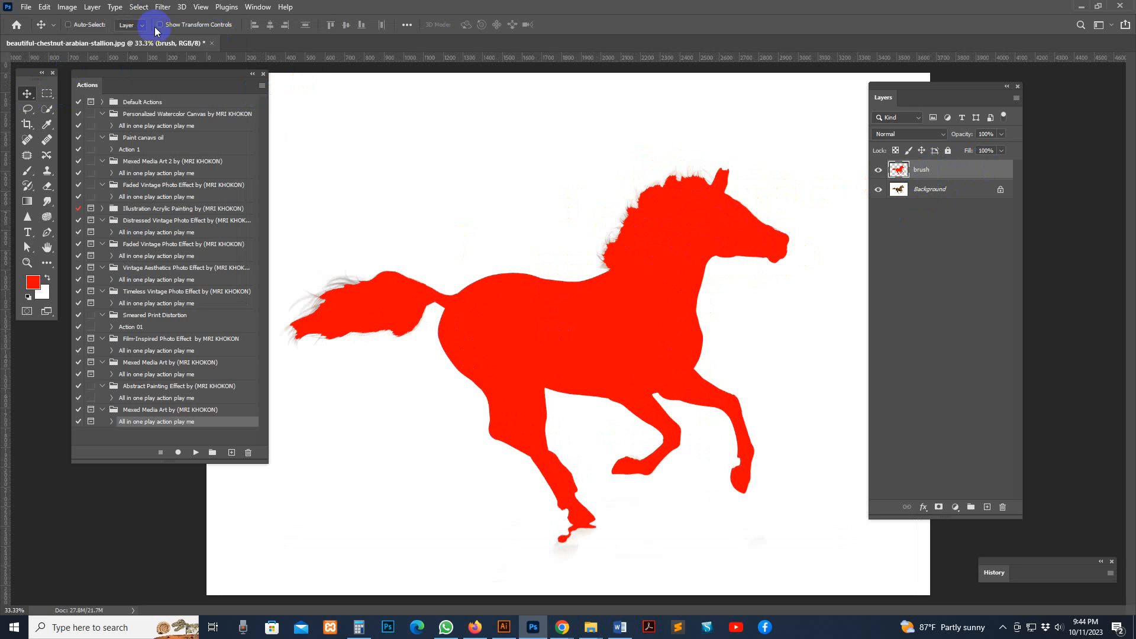
{"action": "left_click", "coordinate": [33, 172]}
{"action": "left_click", "coordinate": [83, 24]}
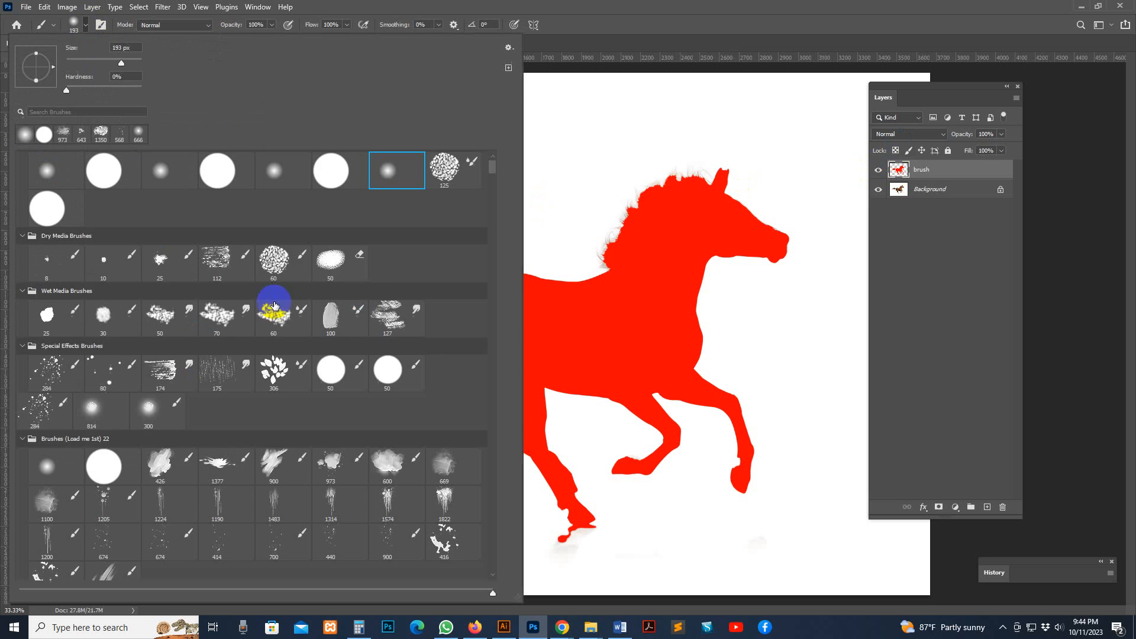
{"action": "left_click", "coordinate": [747, 5]}
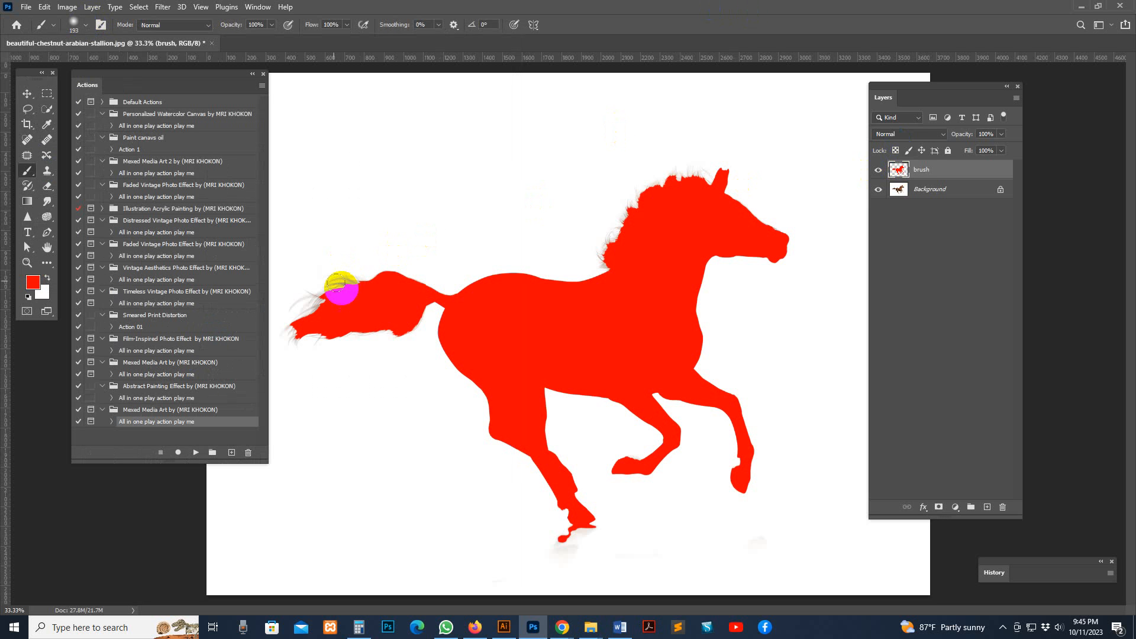
{"action": "key", "text": "v"}
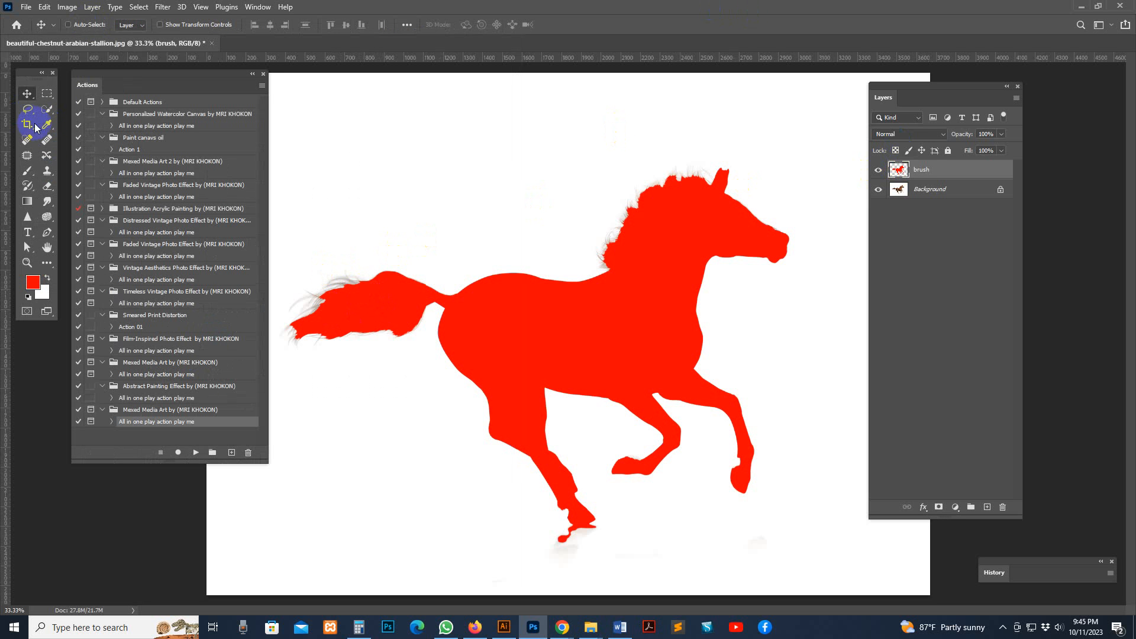
Paint the uncovered tail hair red on the brush layer with the Brush tool, reducing the brush size to 20
{"action": "left_click", "coordinate": [26, 170]}
{"action": "left_click_drag", "start_coordinate": [393, 278], "coordinate": [368, 290]}
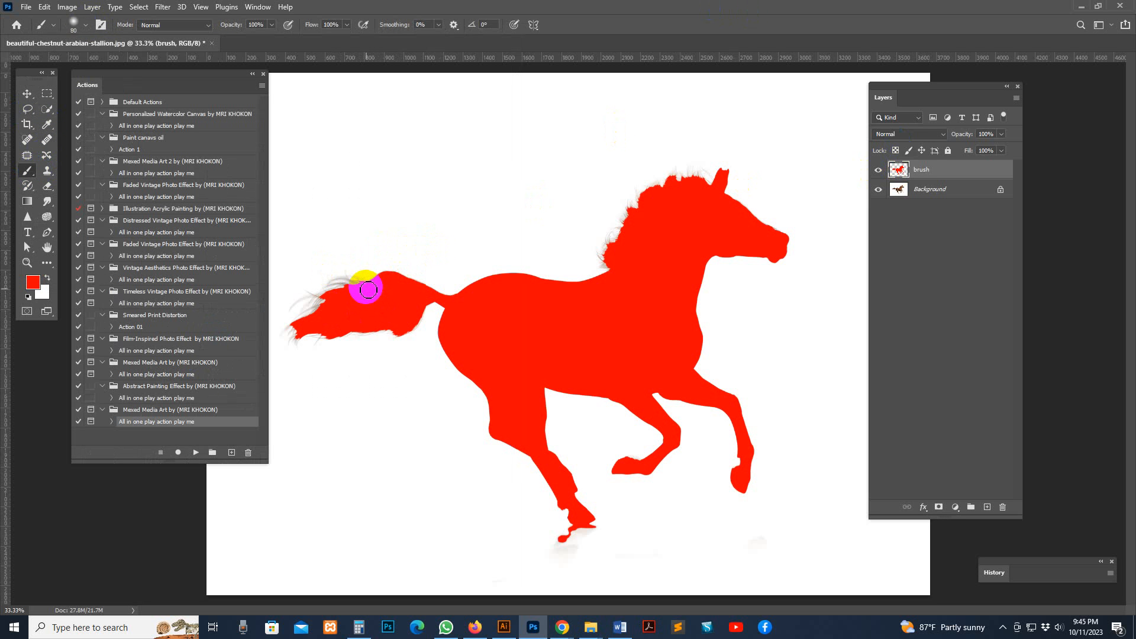
{"action": "key", "text": "bracketleft"}
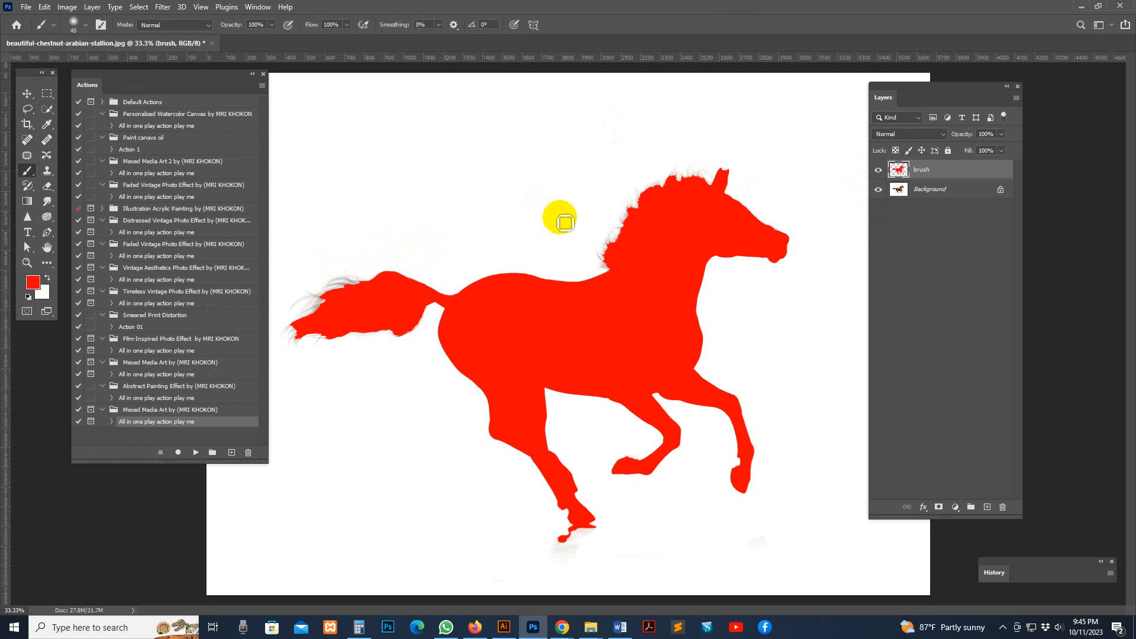
{"action": "mouse_move", "coordinate": [370, 287]}
{"action": "left_mouse_down"}
{"action": "mouse_move", "coordinate": [336, 293]}
{"action": "mouse_move", "coordinate": [344, 286]}
{"action": "mouse_move", "coordinate": [367, 292]}
{"action": "mouse_move", "coordinate": [330, 297]}
{"action": "mouse_move", "coordinate": [317, 317]}
{"action": "mouse_move", "coordinate": [328, 313]}
{"action": "mouse_move", "coordinate": [290, 342]}
{"action": "mouse_move", "coordinate": [310, 334]}
{"action": "mouse_move", "coordinate": [305, 344]}
{"action": "mouse_move", "coordinate": [311, 319]}
{"action": "mouse_move", "coordinate": [340, 300]}
{"action": "mouse_move", "coordinate": [299, 313]}
{"action": "mouse_move", "coordinate": [334, 295]}
{"action": "left_mouse_up"}
{"action": "key", "text": "bracketleft"}
{"action": "key", "text": "bracketleft"}
{"action": "key", "text": "bracketleft"}
{"action": "key", "text": "bracketleft"}
{"action": "key", "text": "bracketleft"}
{"action": "key", "text": "bracketleft"}
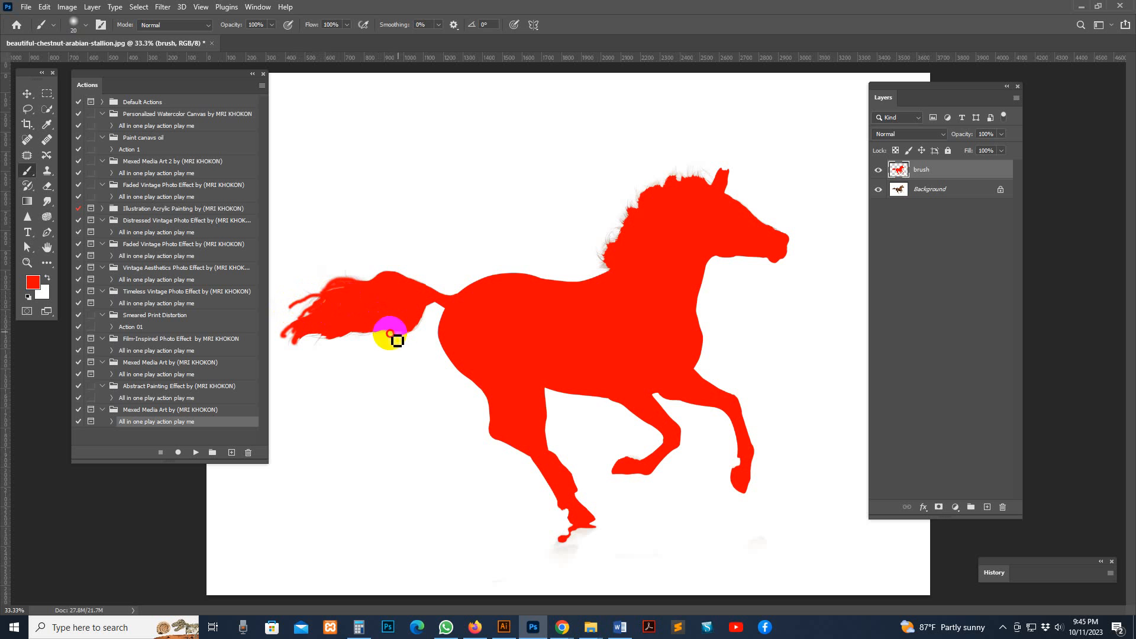
{"action": "mouse_move", "coordinate": [388, 332]}
{"action": "left_mouse_down"}
{"action": "mouse_move", "coordinate": [317, 344]}
{"action": "mouse_move", "coordinate": [366, 326]}
{"action": "left_mouse_up"}
Paint the horse's uncovered mane hair red, enlarging the brush to 35
{"action": "mouse_move", "coordinate": [604, 256]}
{"action": "left_mouse_down"}
{"action": "mouse_move", "coordinate": [644, 216]}
{"action": "mouse_move", "coordinate": [612, 271]}
{"action": "mouse_move", "coordinate": [678, 207]}
{"action": "mouse_move", "coordinate": [648, 207]}
{"action": "mouse_move", "coordinate": [657, 194]}
{"action": "mouse_move", "coordinate": [697, 183]}
{"action": "mouse_move", "coordinate": [717, 192]}
{"action": "mouse_move", "coordinate": [693, 210]}
{"action": "left_mouse_up"}
{"action": "key", "text": "bracketright"}
{"action": "key", "text": "bracketright"}
{"action": "key", "text": "bracketright"}
{"action": "key", "text": "bracketright"}
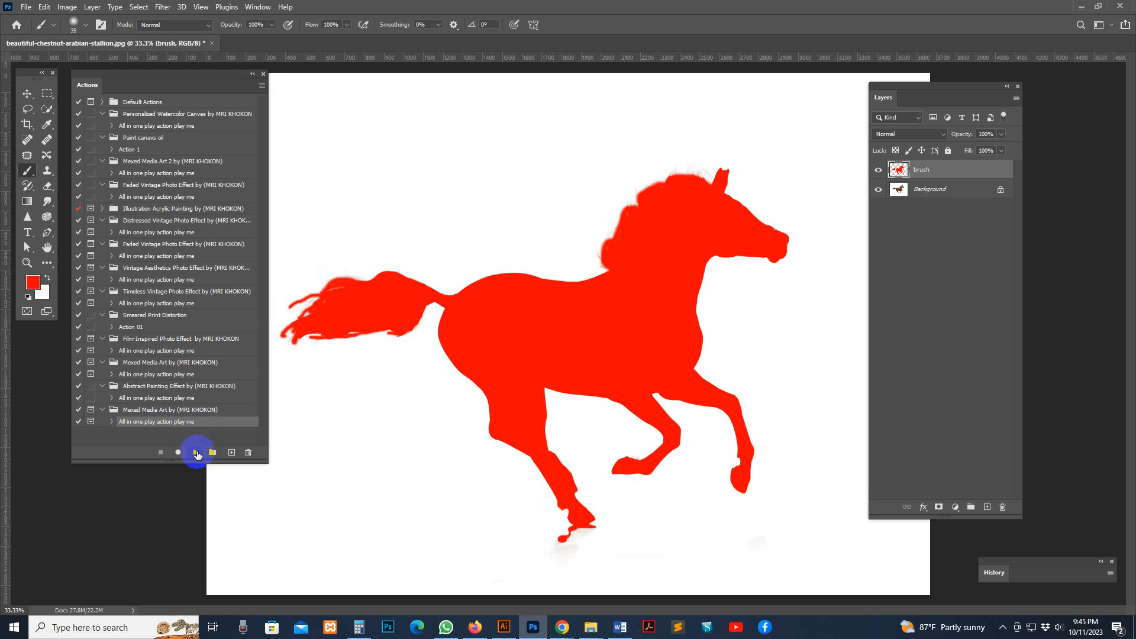
Run the last Mexed Media Art action, "All in one play action play me", dismiss its closing message and shift the Layers panel aside
{"action": "left_click", "coordinate": [196, 453]}
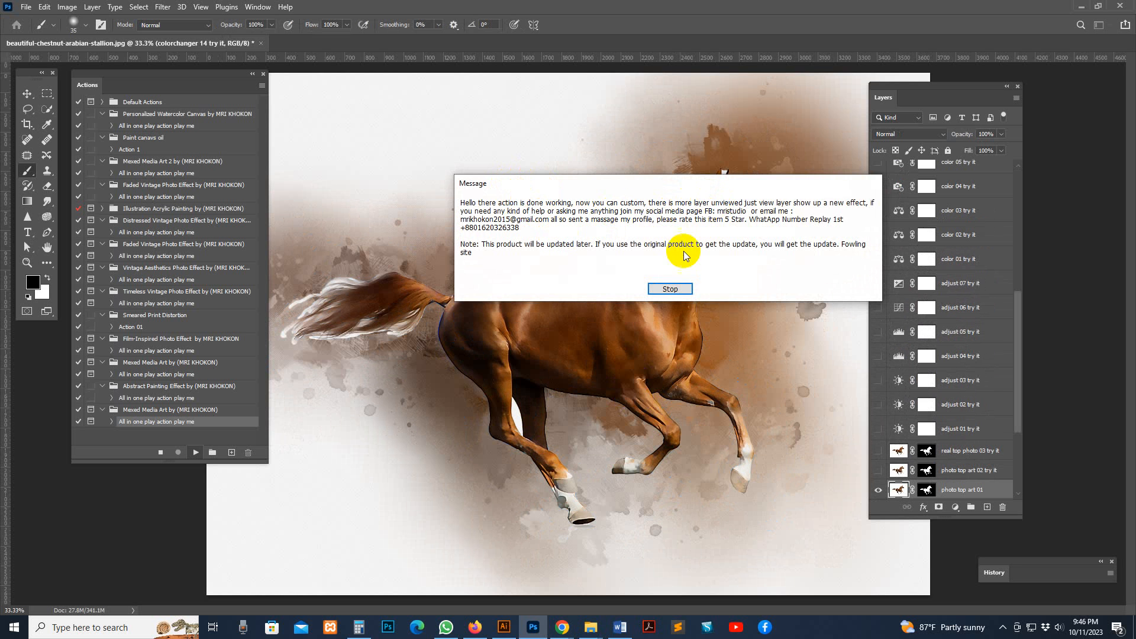
{"action": "left_click", "coordinate": [679, 289]}
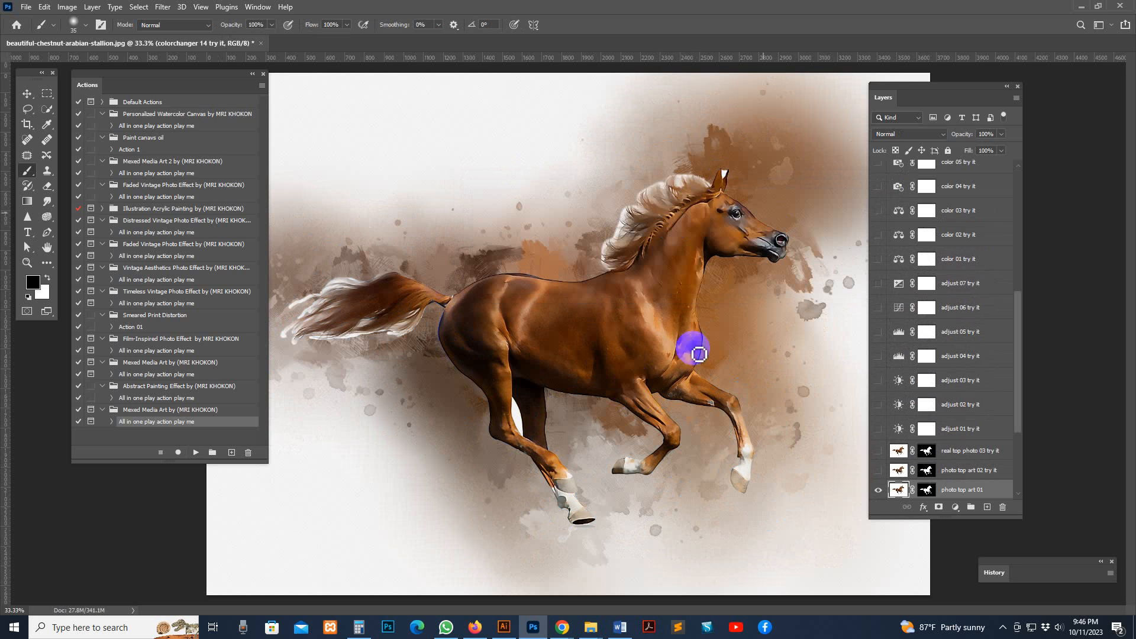
{"action": "left_click_drag", "start_coordinate": [909, 98], "coordinate": [952, 81]}
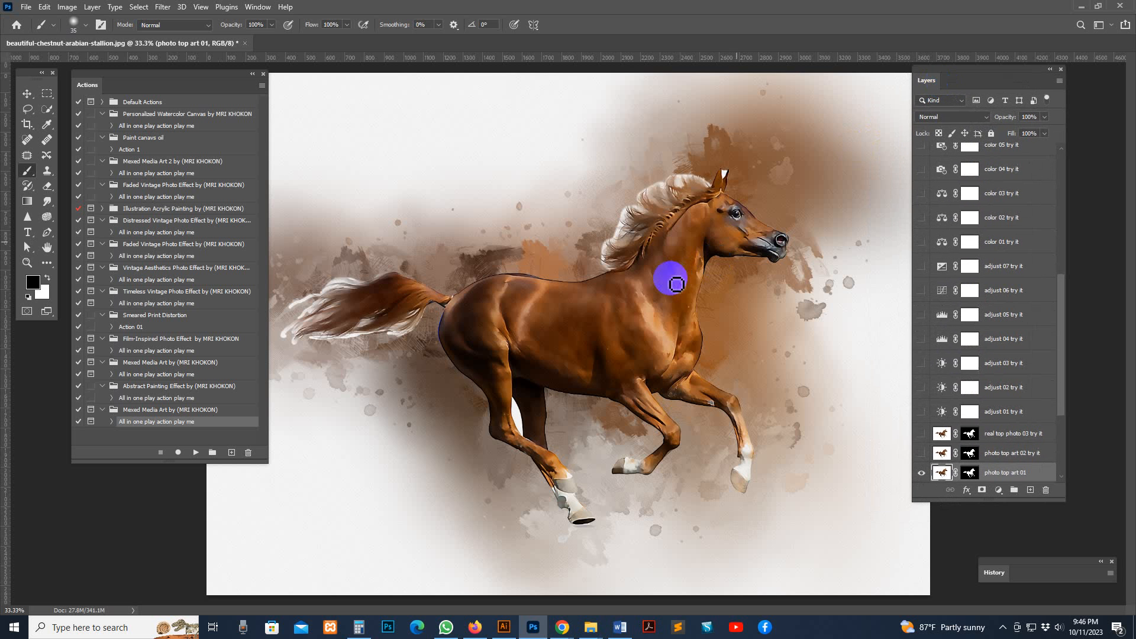
Examine the generated painting effect around the horse's head and body up close
{"action": "left_click", "coordinate": [620, 247], "text": "alt"}
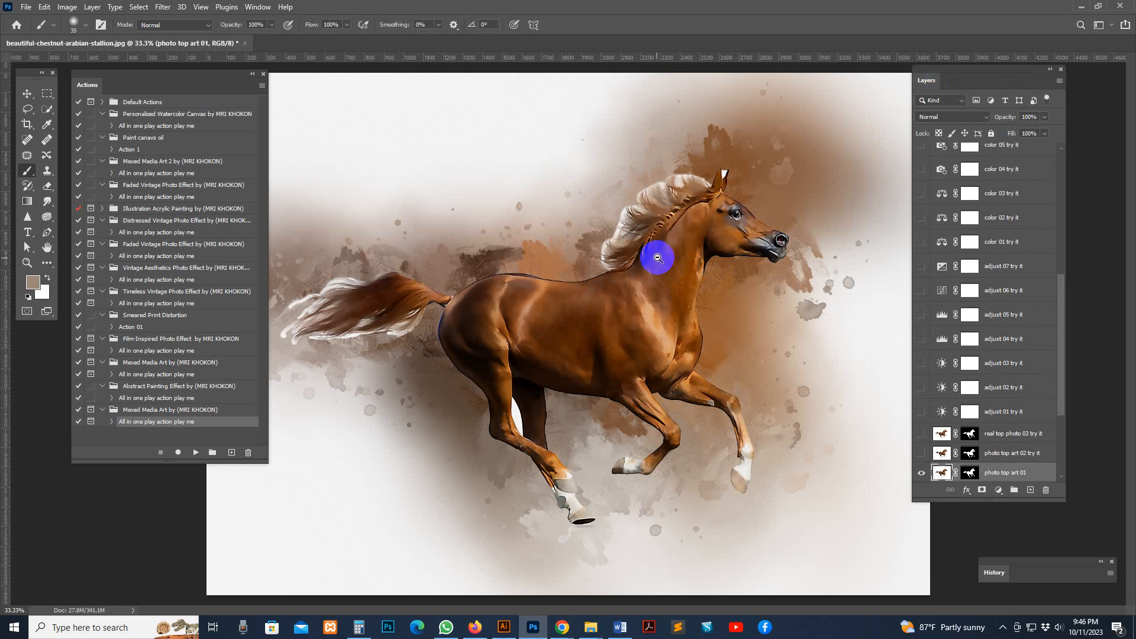
{"action": "key", "text": "z"}
{"action": "left_click", "coordinate": [655, 258], "text": "alt"}
{"action": "left_click_drag", "start_coordinate": [519, 348], "coordinate": [811, 267]}
{"action": "left_click_drag", "start_coordinate": [780, 385], "coordinate": [781, 386]}
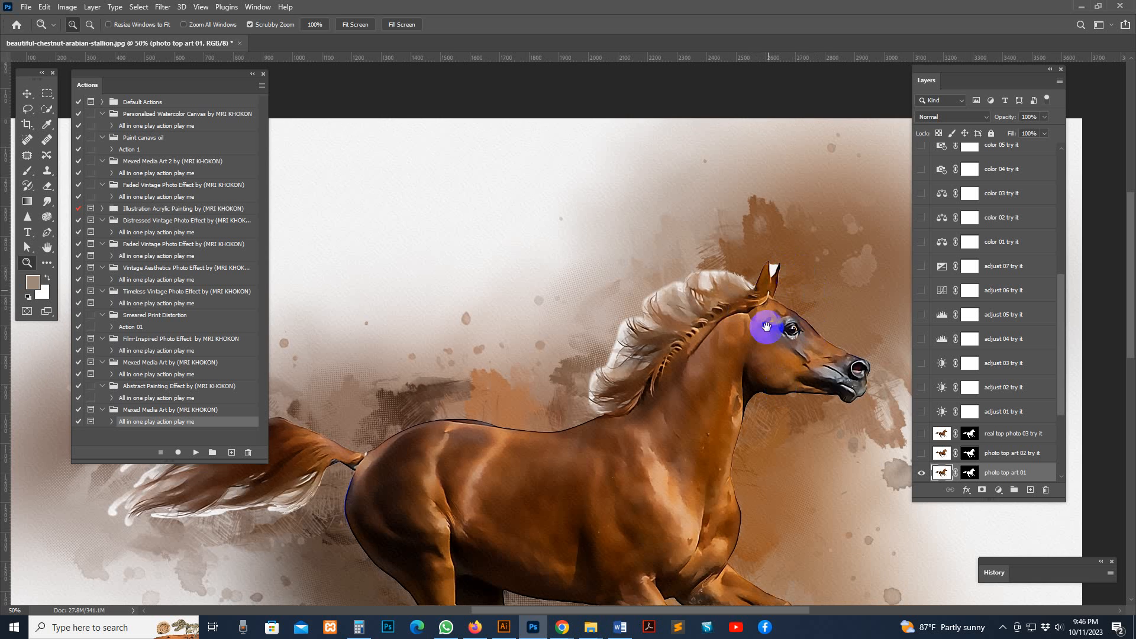
{"action": "left_click_drag", "start_coordinate": [767, 327], "coordinate": [779, 216]}
{"action": "left_click", "coordinate": [769, 244], "text": "alt"}
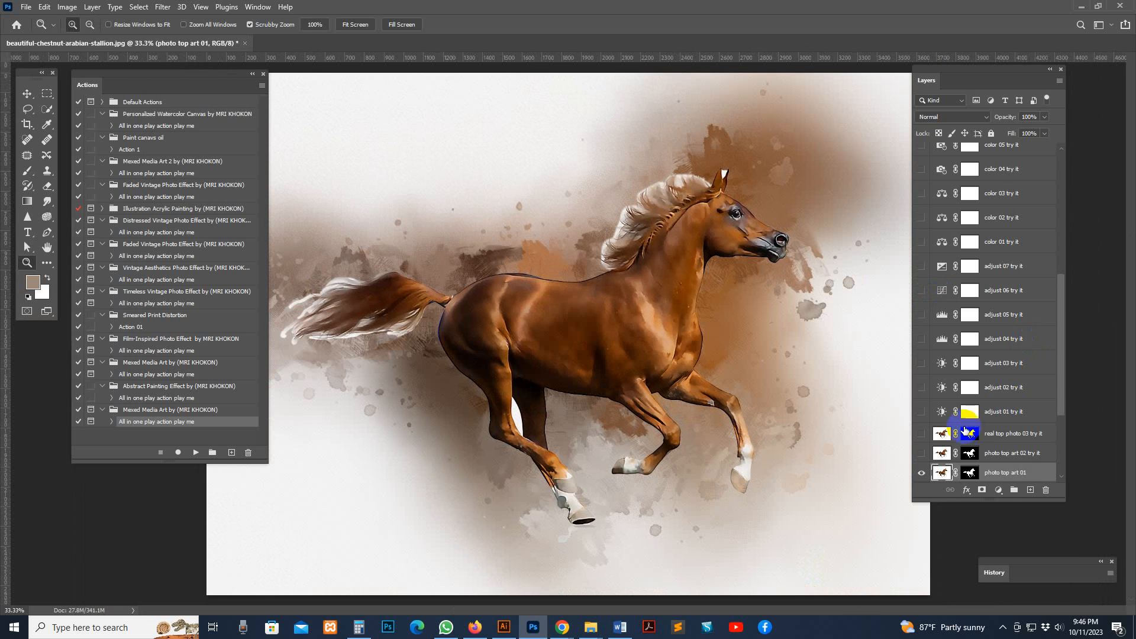
Enlarge the Layers panel and show the "photo back art long 05" layer above "photo back art 03"
{"action": "scroll", "coordinate": [971, 370], "scroll_direction": "down", "scroll_amount": 3}
{"action": "scroll", "coordinate": [976, 365], "scroll_direction": "down", "scroll_amount": 3}
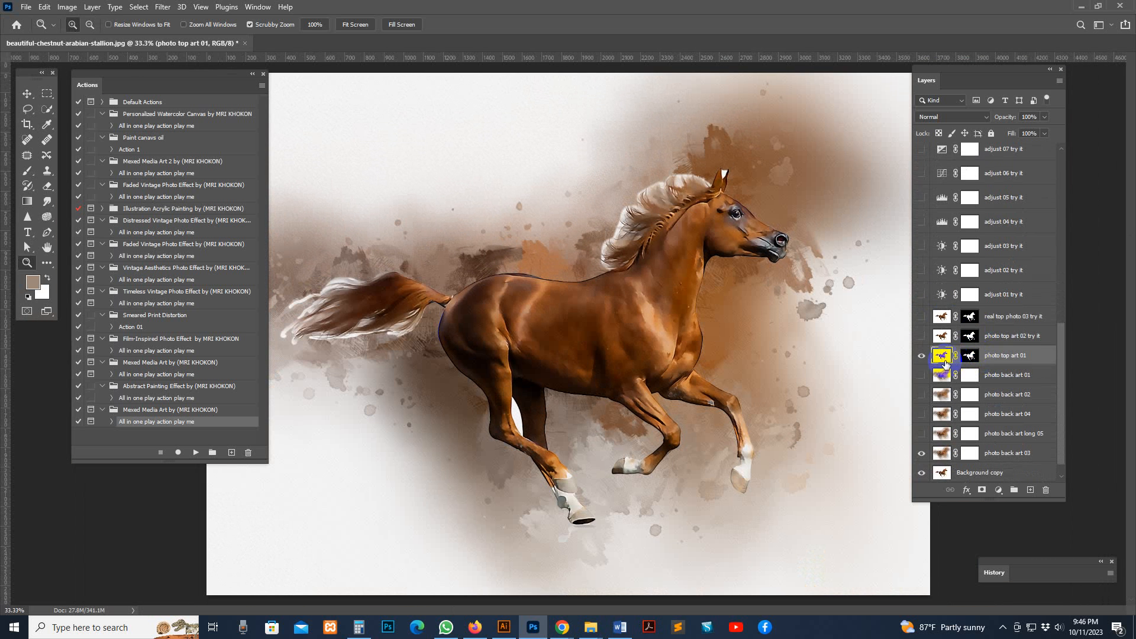
{"action": "scroll", "coordinate": [968, 356], "scroll_direction": "down", "scroll_amount": 1}
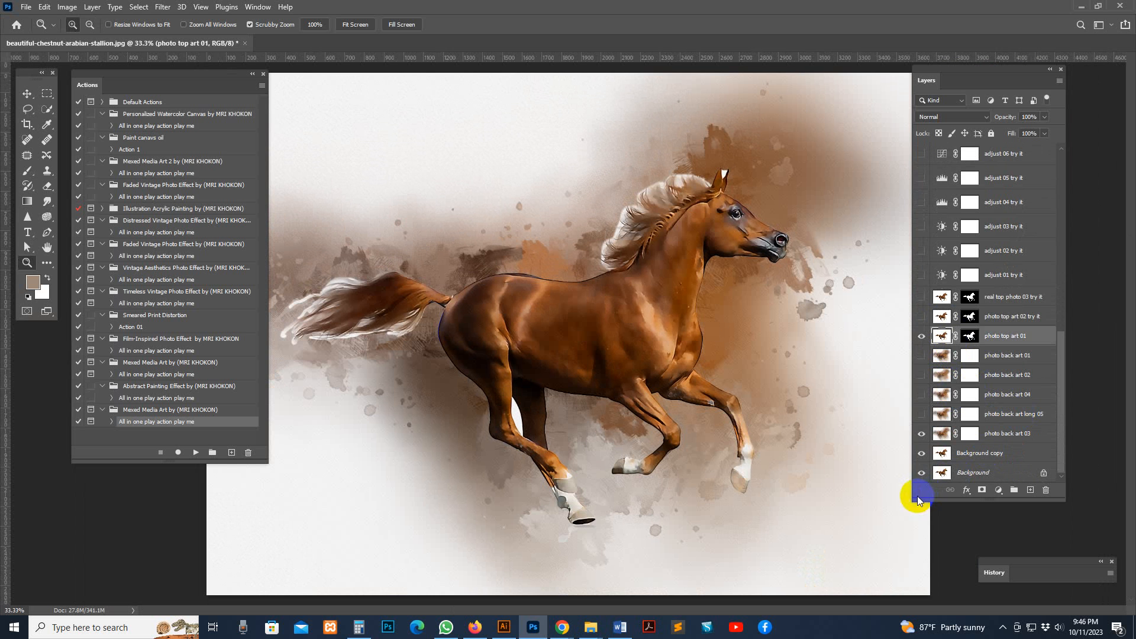
{"action": "left_click_drag", "start_coordinate": [917, 497], "coordinate": [899, 509]}
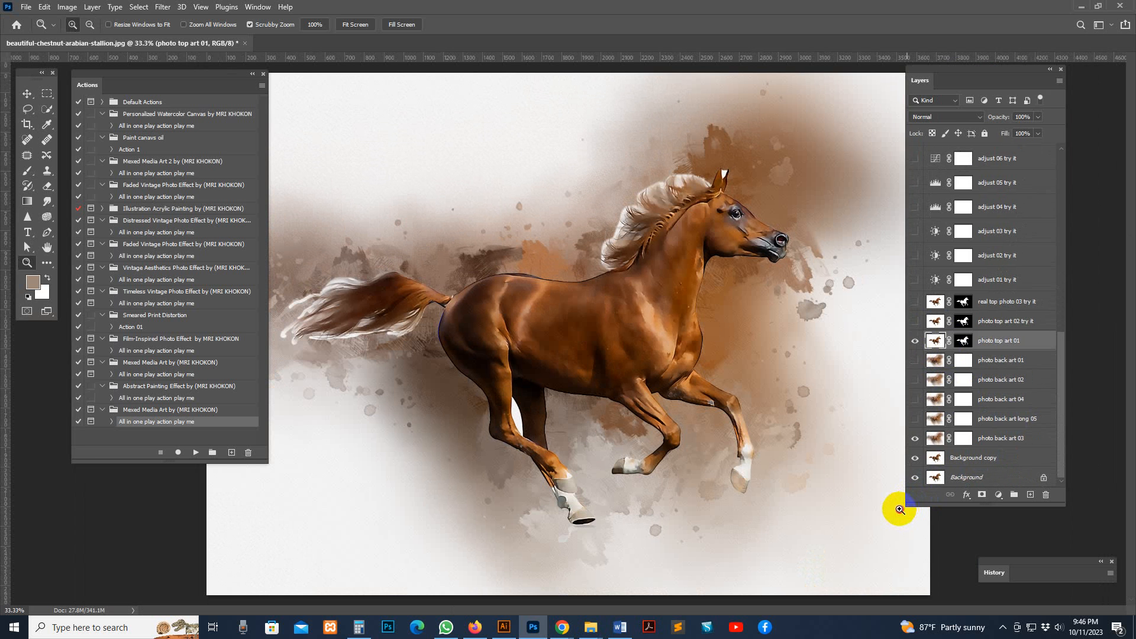
{"action": "left_click", "coordinate": [999, 448]}
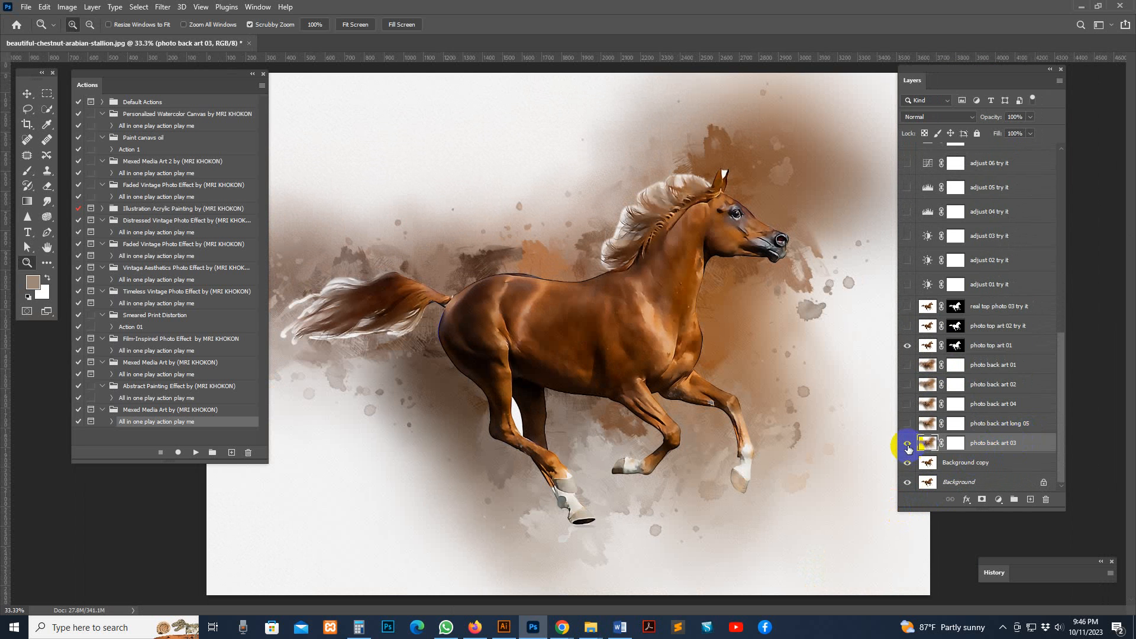
{"action": "left_click", "coordinate": [930, 425]}
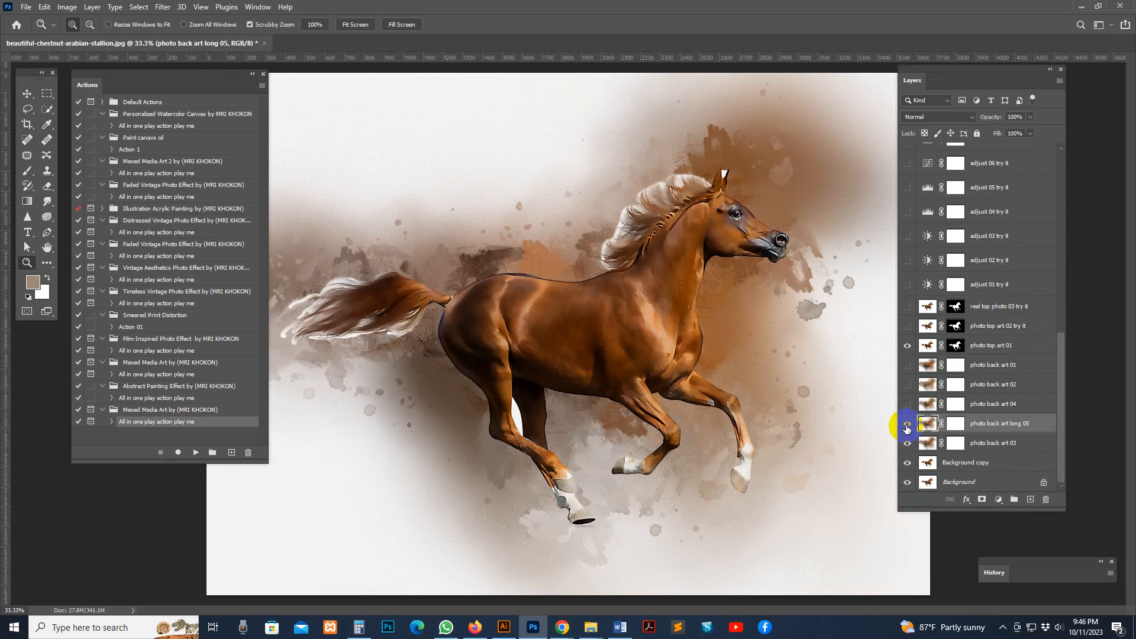
{"action": "left_click", "coordinate": [907, 425]}
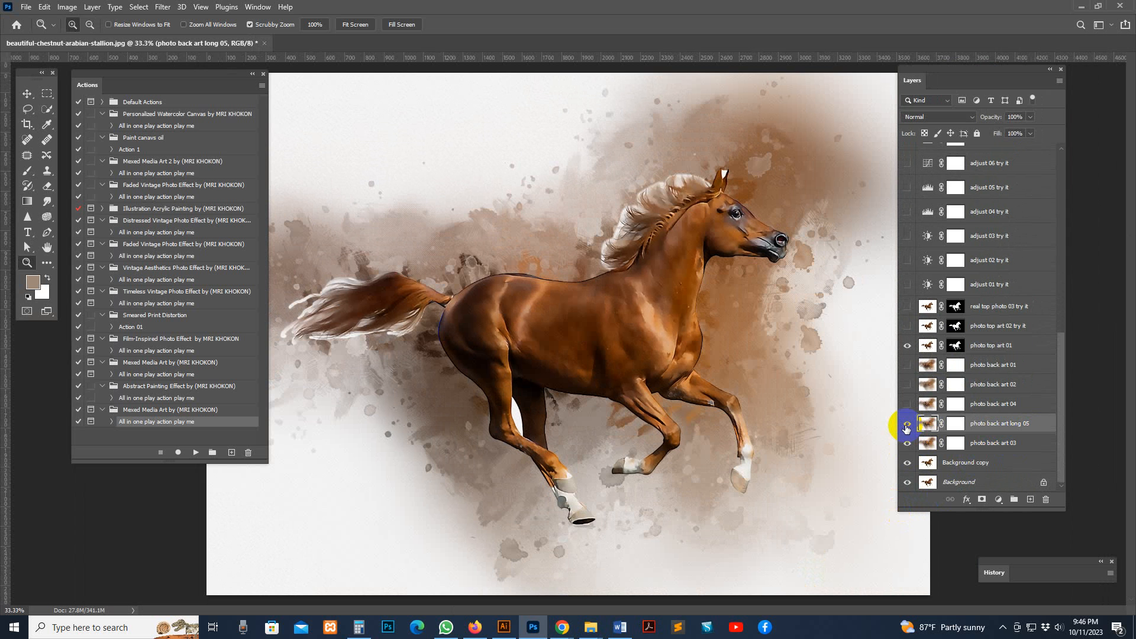
Move the Layers panel clear of the canvas to uncover the whole artwork
{"action": "double_click", "coordinate": [87, 84]}
{"action": "left_click_drag", "start_coordinate": [967, 79], "coordinate": [1011, 84]}
{"action": "double_click", "coordinate": [87, 85]}
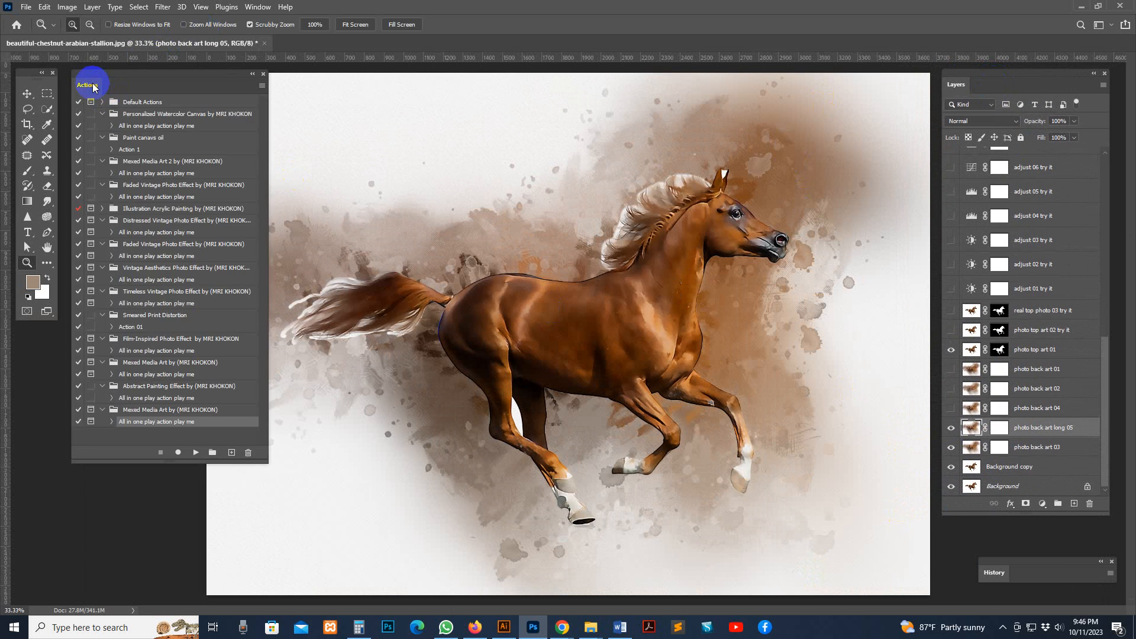
Examine the splattered background and the horse's tail, legs and body in full-screen view, then return to the standard view
{"action": "key", "text": "f"}
{"action": "key", "text": "f"}
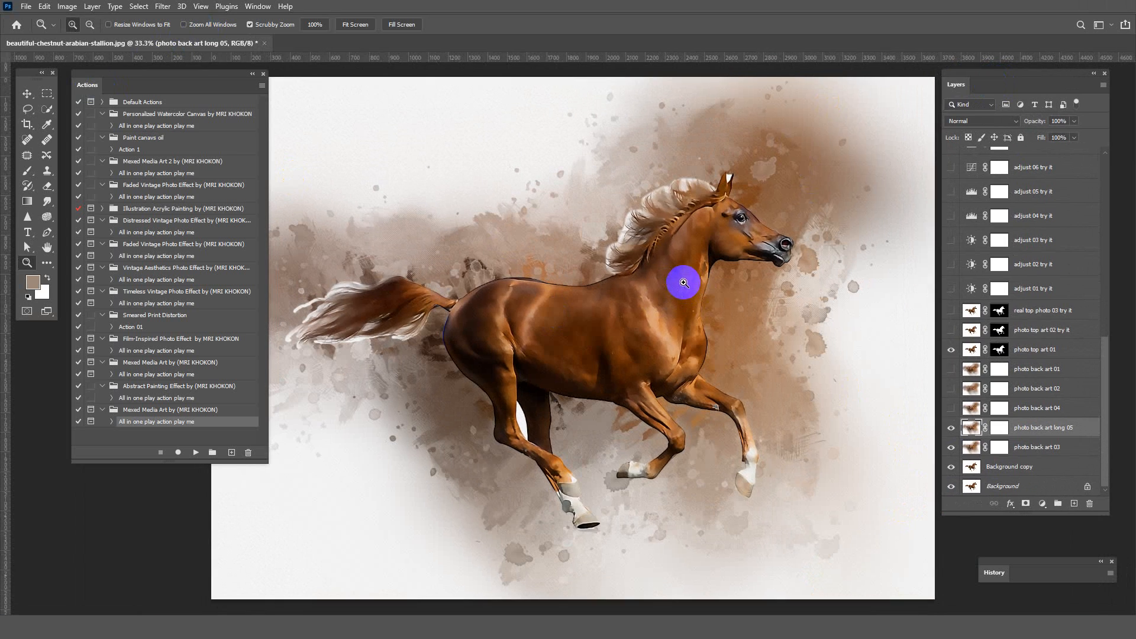
{"action": "left_click", "coordinate": [680, 282]}
{"action": "left_click_drag", "start_coordinate": [738, 305], "coordinate": [796, 296]}
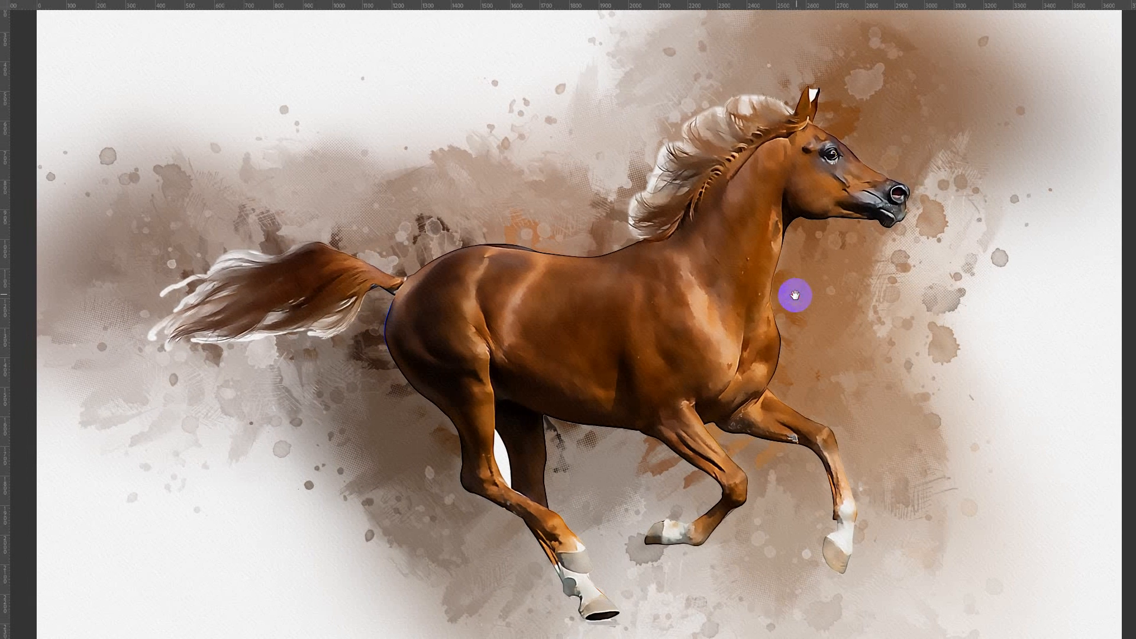
{"action": "left_click", "coordinate": [738, 316]}
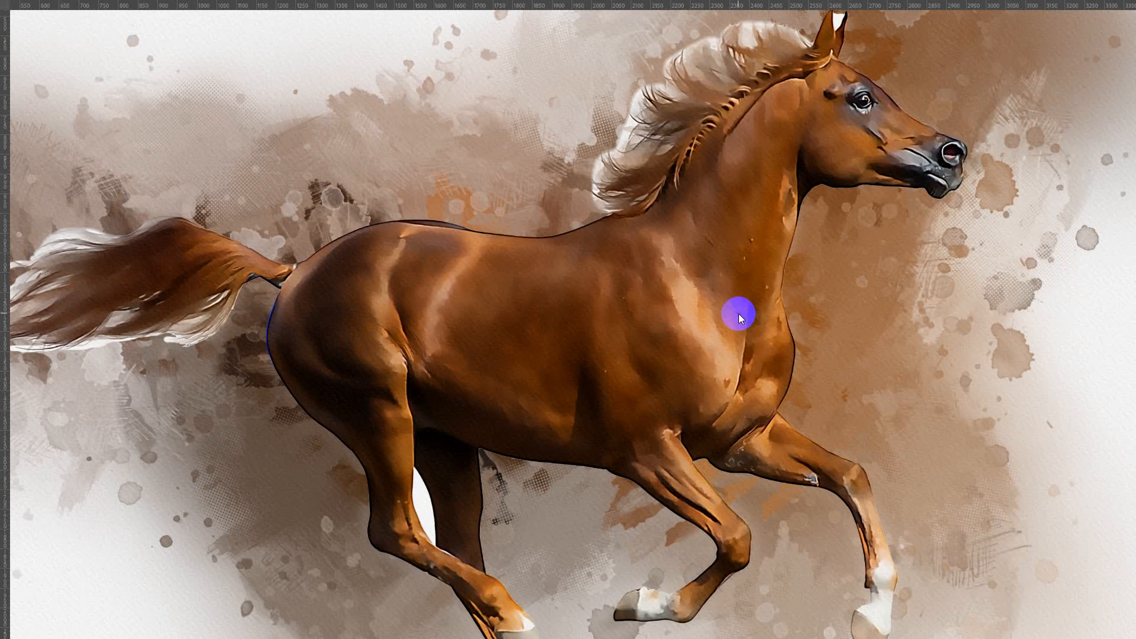
{"action": "left_click_drag", "start_coordinate": [431, 191], "coordinate": [632, 207]}
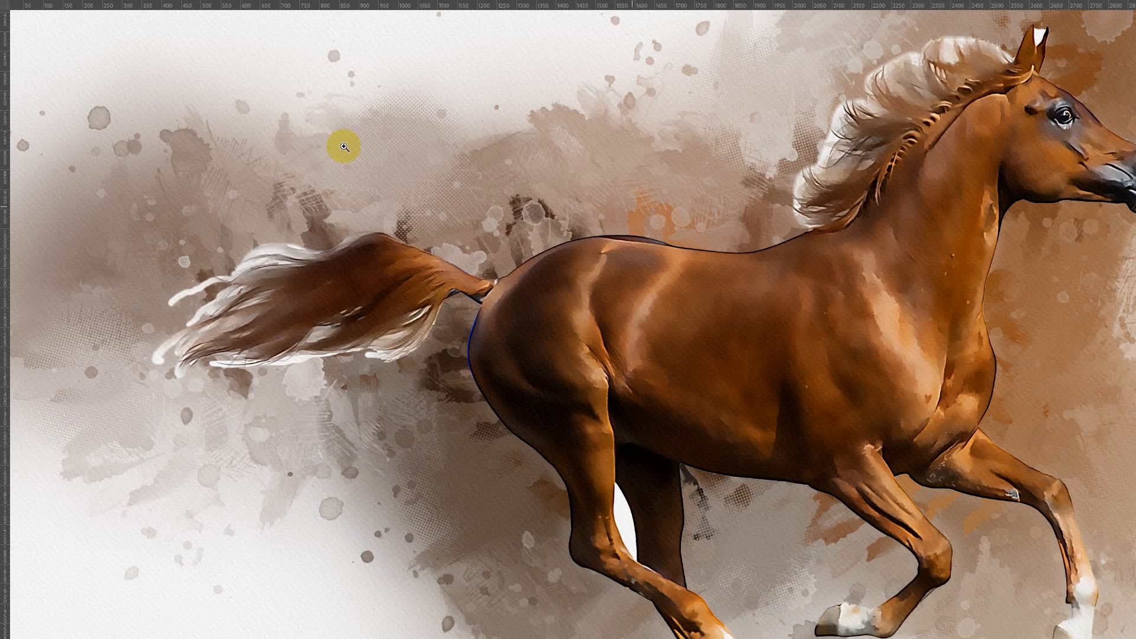
{"action": "left_click_drag", "start_coordinate": [404, 466], "coordinate": [370, 293]}
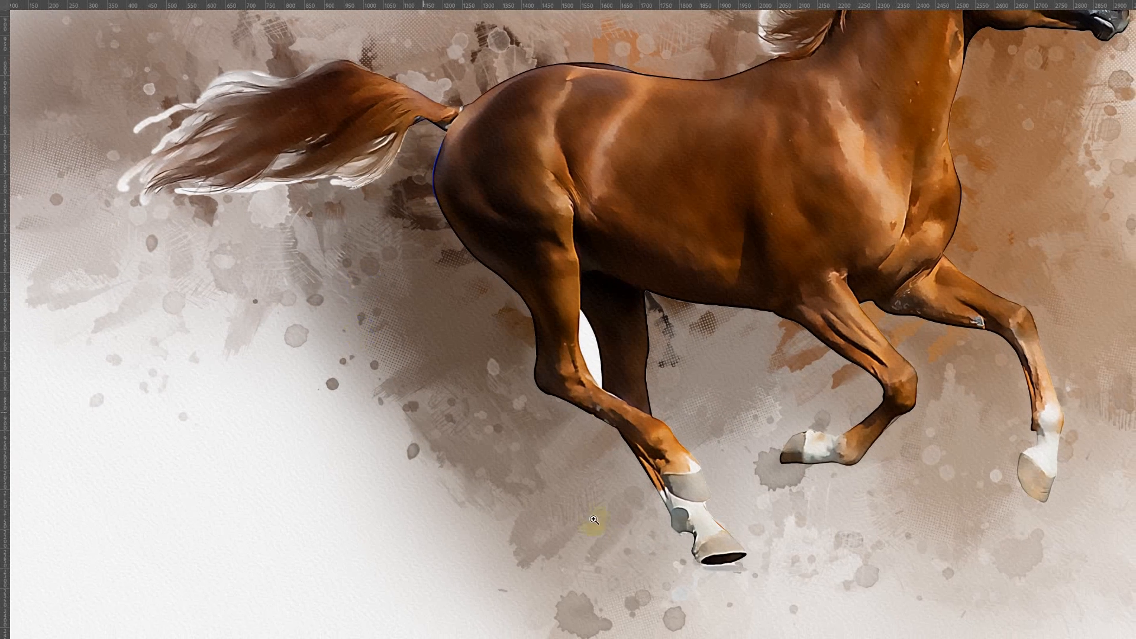
{"action": "left_click_drag", "start_coordinate": [1006, 292], "coordinate": [882, 362]}
{"action": "left_click", "coordinate": [882, 340], "text": "alt"}
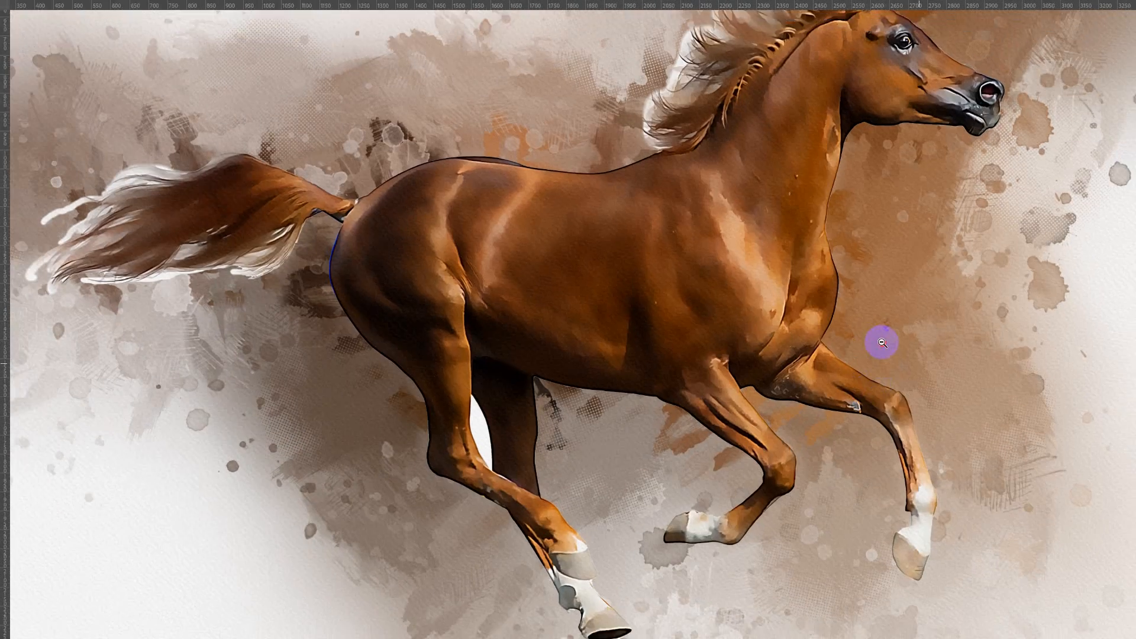
{"action": "left_click", "coordinate": [881, 340], "text": "alt"}
{"action": "left_click_drag", "start_coordinate": [827, 314], "coordinate": [733, 326]}
{"action": "key", "text": "f"}
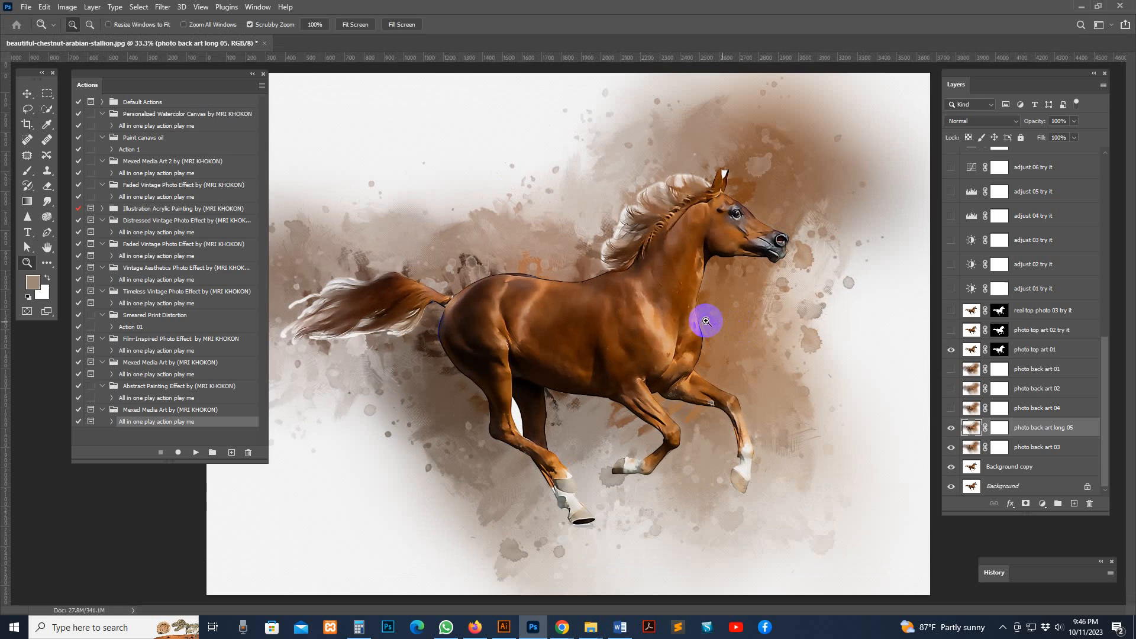
Show the "photo back art 04" layer to try its background on the artwork
{"action": "left_click", "coordinate": [734, 312], "text": "alt"}
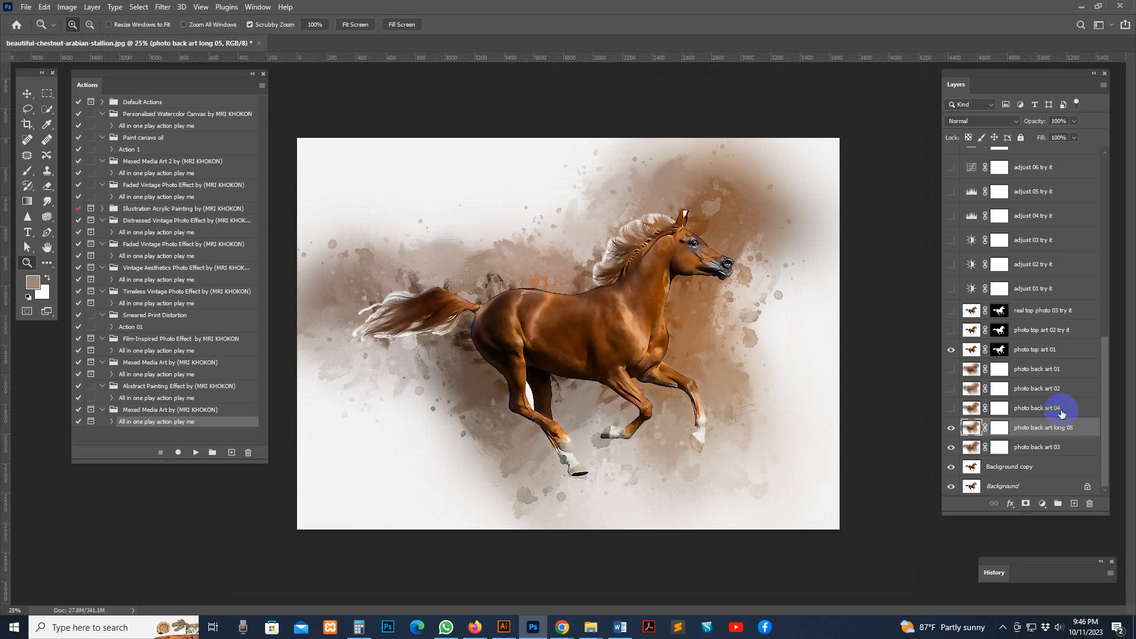
{"action": "left_click", "coordinate": [1062, 414]}
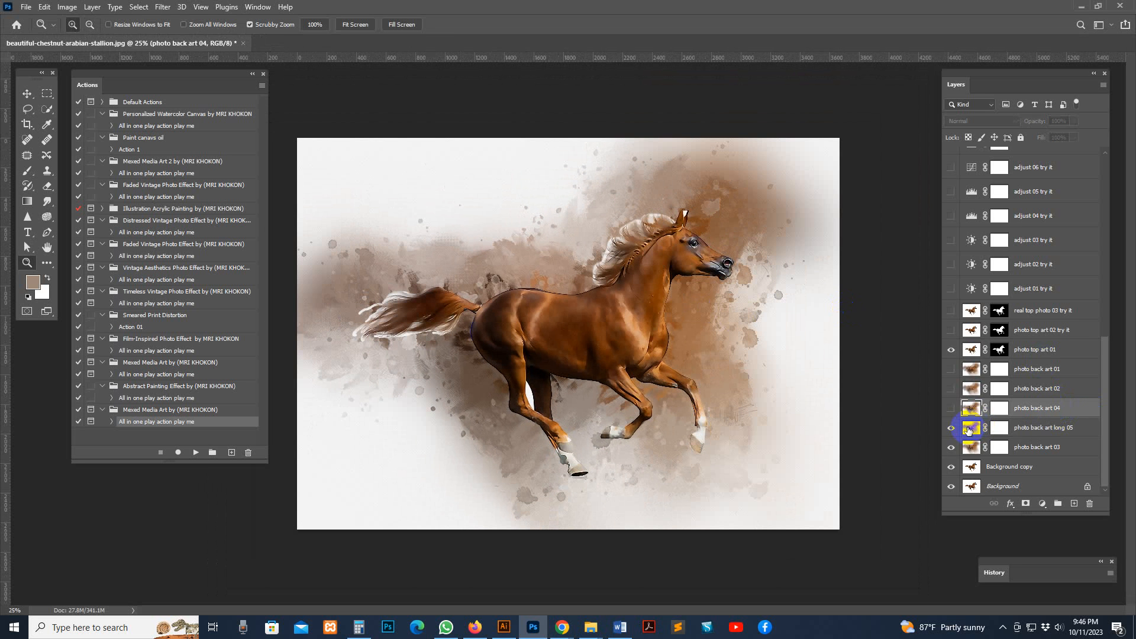
{"action": "left_click", "coordinate": [952, 409]}
{"action": "left_click", "coordinate": [667, 373]}
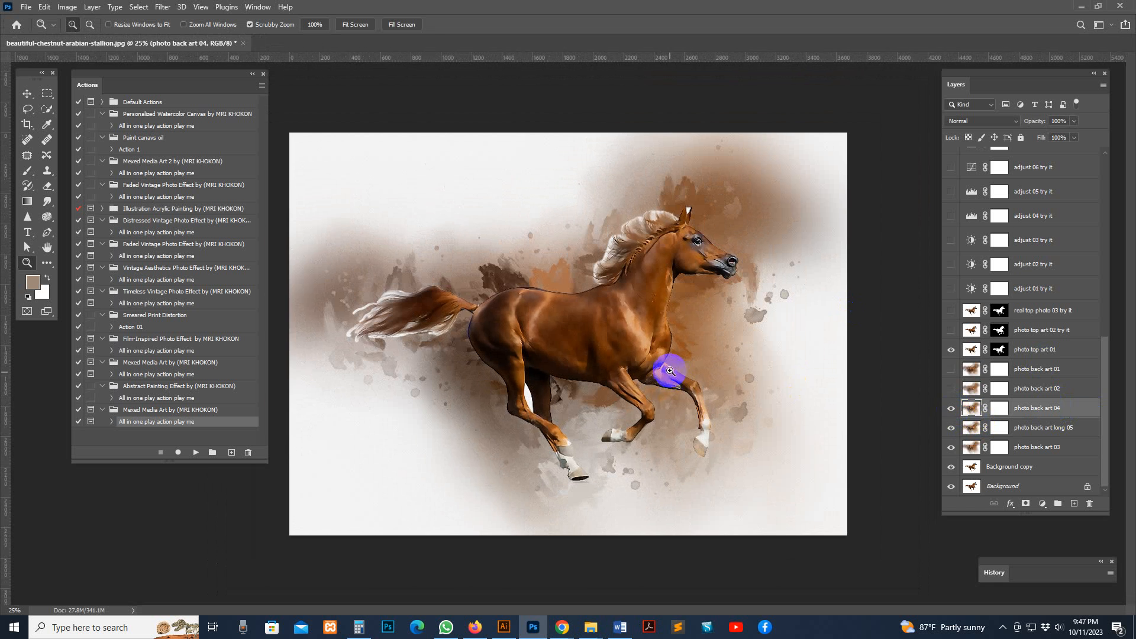
{"action": "left_click", "coordinate": [951, 409]}
Preview the "photo back art 02" layer, hide it again and show "photo back art 01" instead
{"action": "left_click", "coordinate": [968, 387]}
{"action": "left_click", "coordinate": [951, 390]}
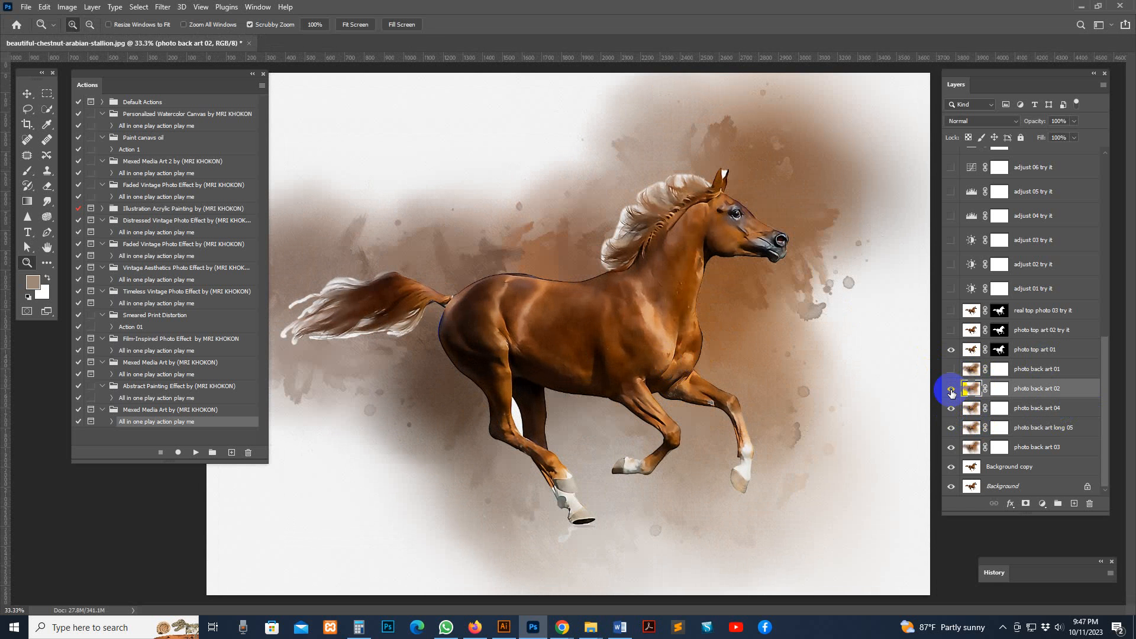
{"action": "left_click", "coordinate": [952, 391]}
{"action": "left_click", "coordinate": [951, 371]}
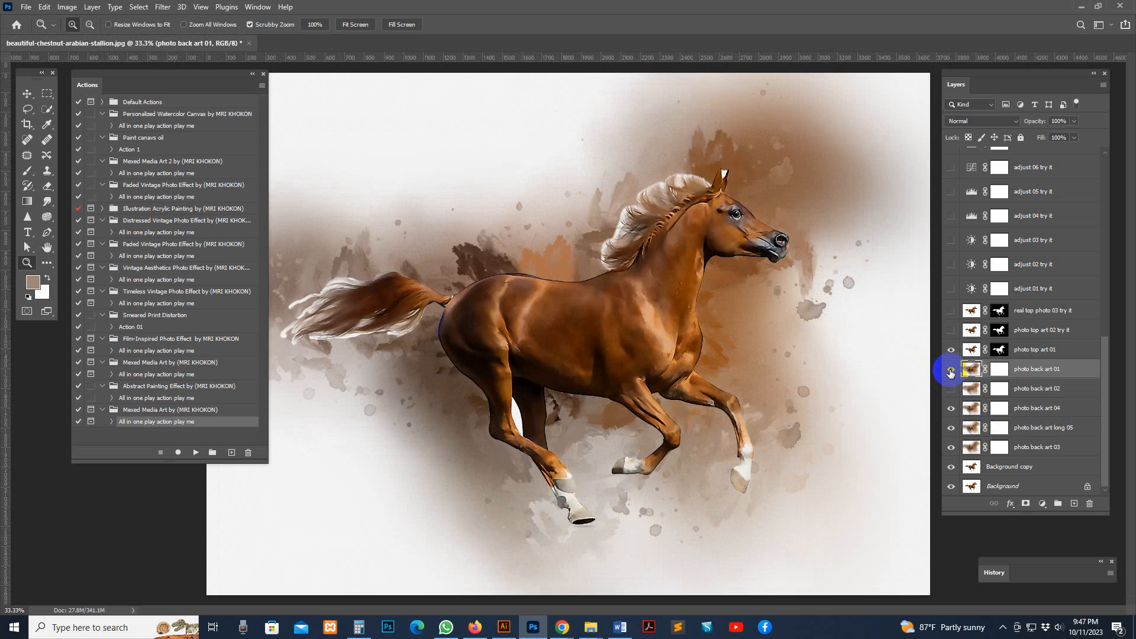
Examine the brushwork and sketch strokes of the background around the horse's head, legs and tail
{"action": "left_click", "coordinate": [747, 314]}
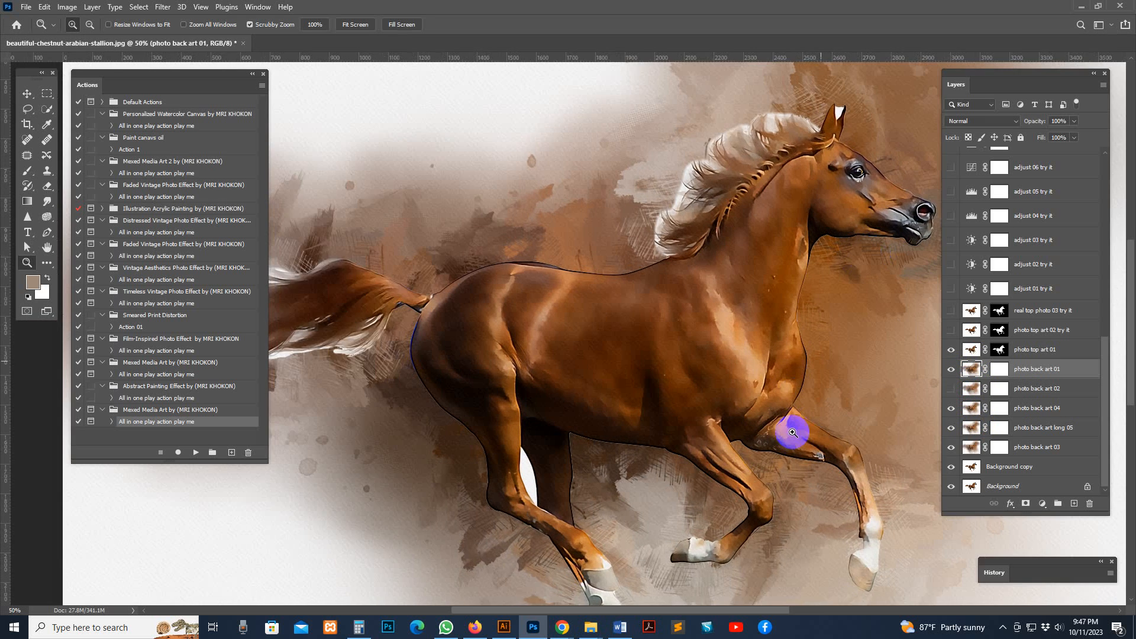
{"action": "left_click", "coordinate": [792, 432]}
{"action": "left_click_drag", "start_coordinate": [802, 423], "coordinate": [754, 373]}
{"action": "left_click", "coordinate": [689, 268]}
{"action": "left_click", "coordinate": [776, 277], "text": "alt"}
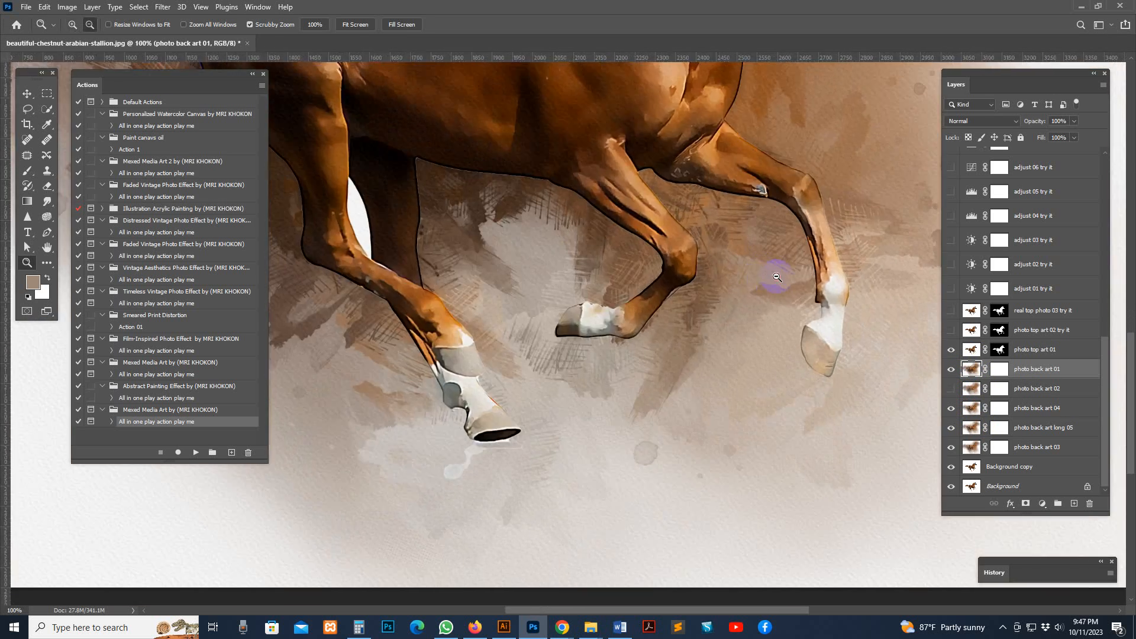
{"action": "left_click", "coordinate": [775, 276], "text": "alt"}
{"action": "left_click_drag", "start_coordinate": [621, 229], "coordinate": [672, 392]}
{"action": "left_click_drag", "start_coordinate": [631, 271], "coordinate": [710, 291]}
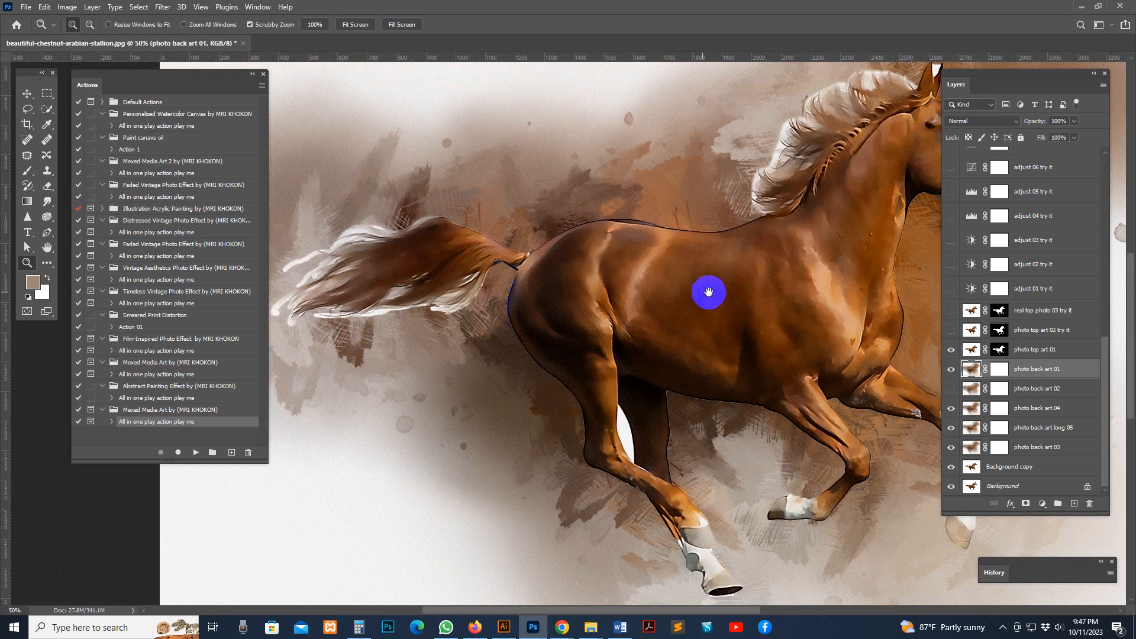
Hide the "photo back art 04" and "photo back art long 05" layers and select "photo back art 03"
{"action": "left_click", "coordinate": [961, 409]}
{"action": "left_click", "coordinate": [948, 409]}
{"action": "left_click", "coordinate": [970, 432]}
{"action": "left_click", "coordinate": [950, 427]}
{"action": "left_click", "coordinate": [964, 439]}
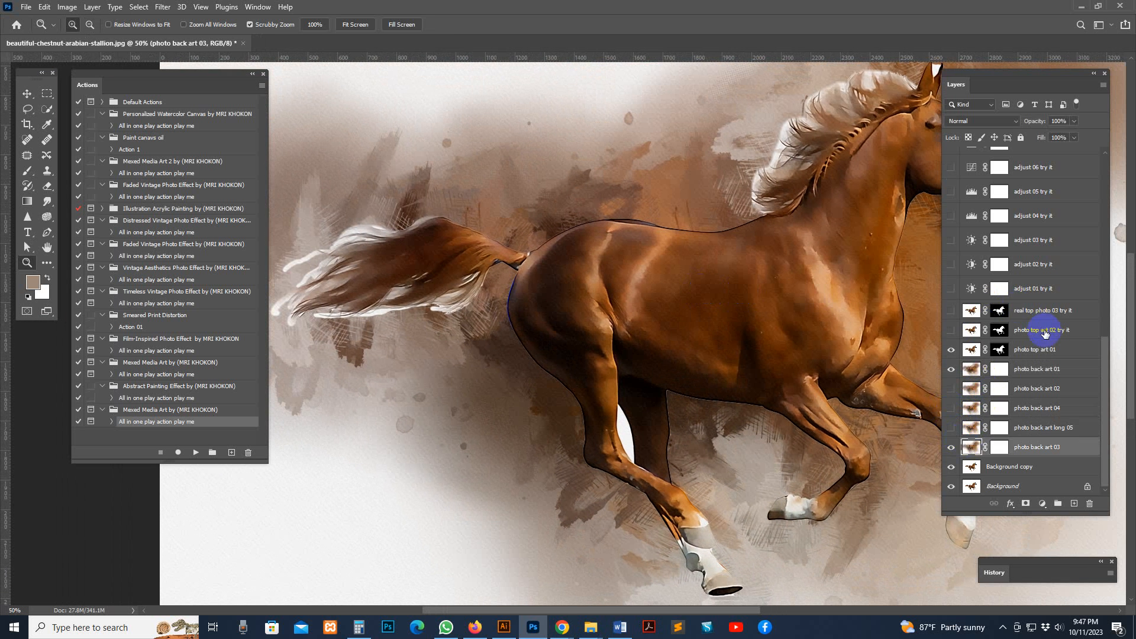
Show the "photo top art 02 try it" layer and inspect its effect on the horse
{"action": "left_click", "coordinate": [1045, 333]}
{"action": "left_click", "coordinate": [952, 330]}
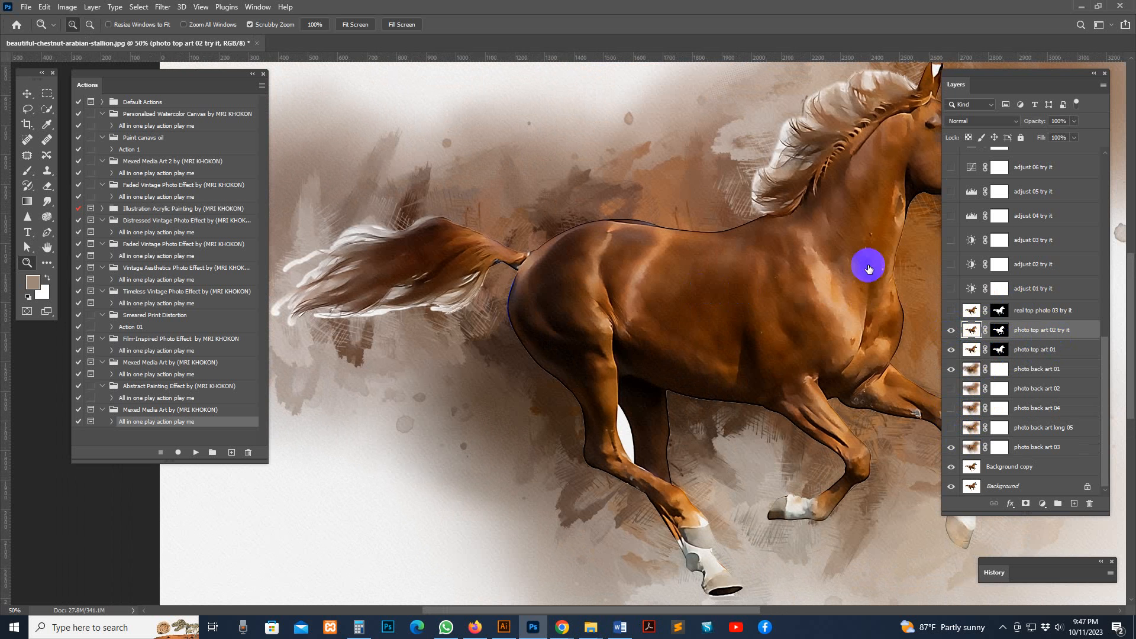
{"action": "left_click_drag", "start_coordinate": [875, 274], "coordinate": [784, 304]}
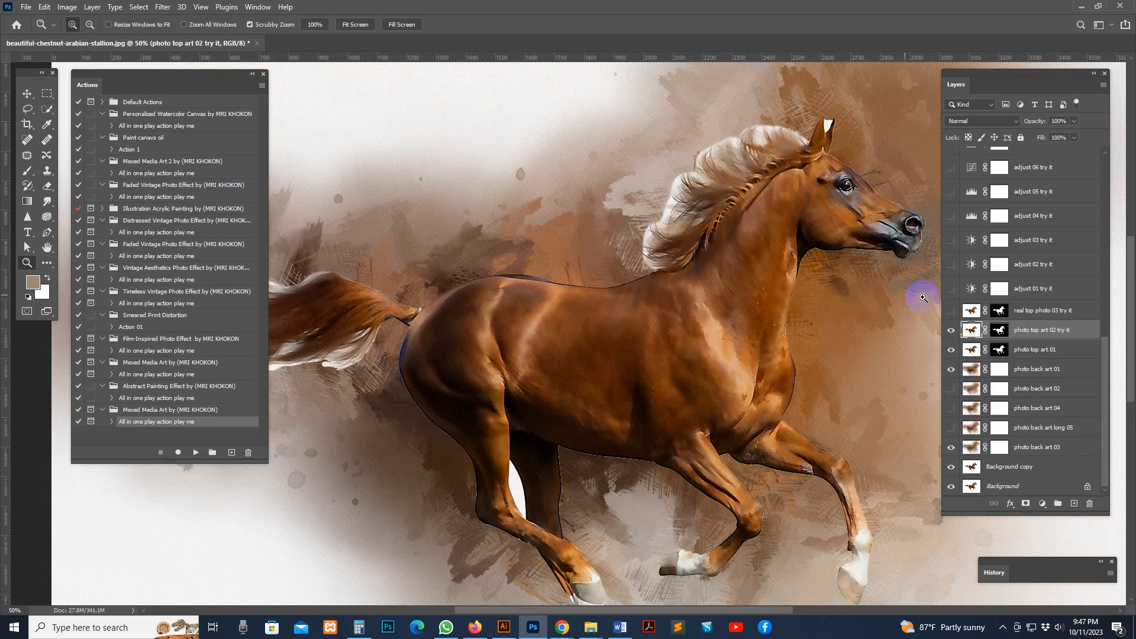
Hide the "photo top art 01" layer and toggle "photo top art 02 try it" off and on to compare its effect
{"action": "left_click", "coordinate": [951, 351]}
{"action": "left_click", "coordinate": [951, 351]}
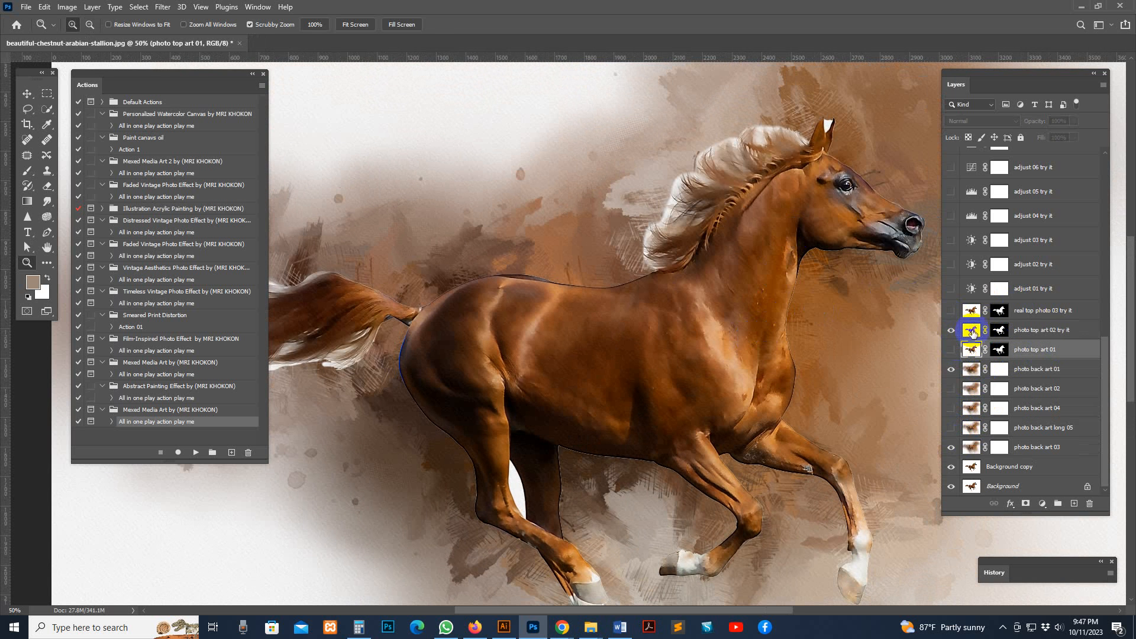
{"action": "left_click", "coordinate": [948, 332]}
{"action": "left_click", "coordinate": [949, 333]}
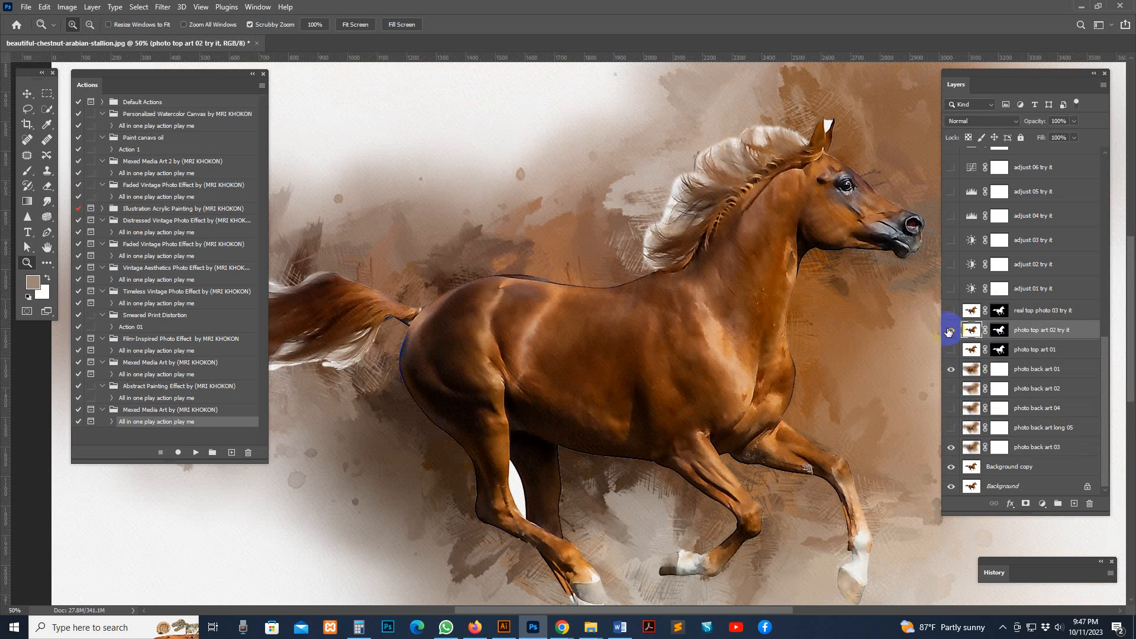
Target the mask of "photo top art 02 try it" and set up a soft round brush at 45% opacity
{"action": "left_click", "coordinate": [1000, 331]}
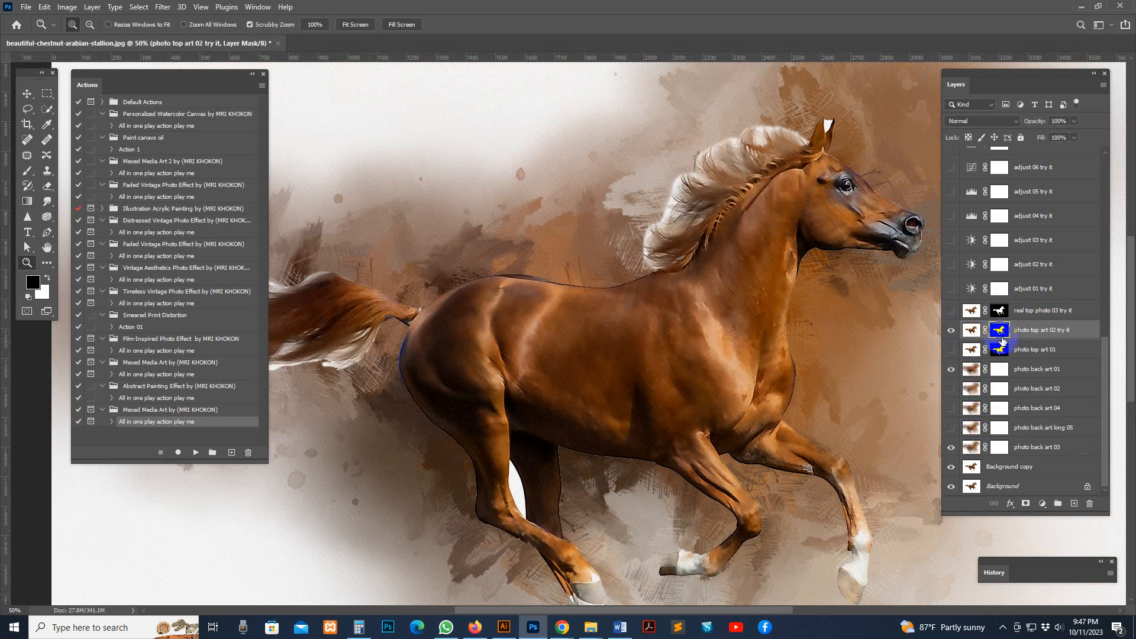
{"action": "left_click", "coordinate": [28, 171]}
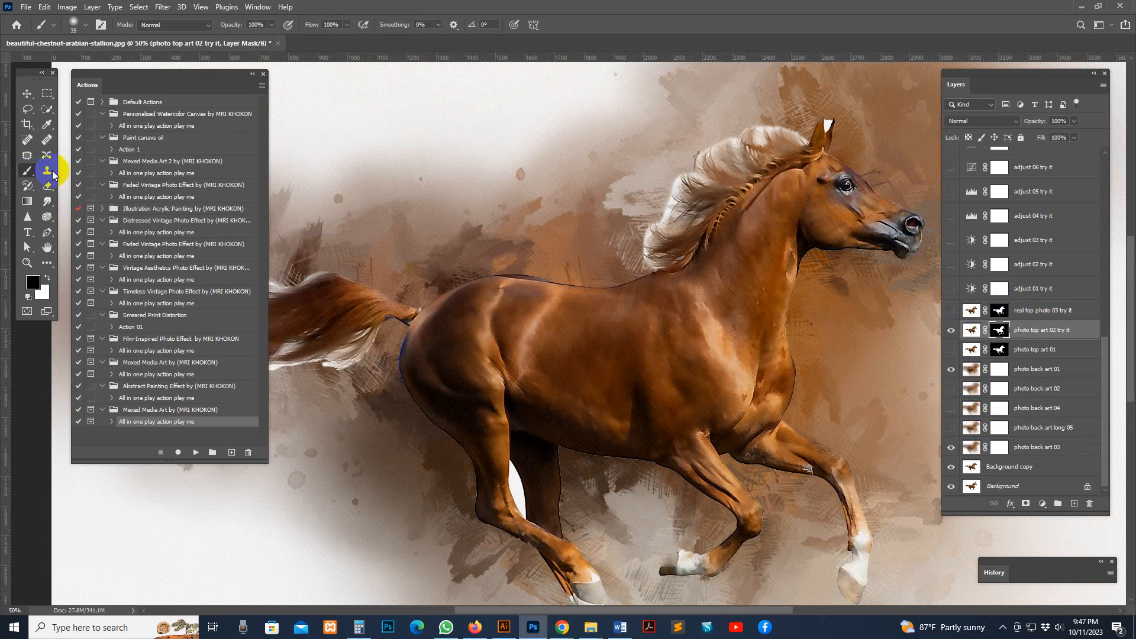
{"action": "left_click", "coordinate": [86, 26]}
{"action": "left_click", "coordinate": [389, 163]}
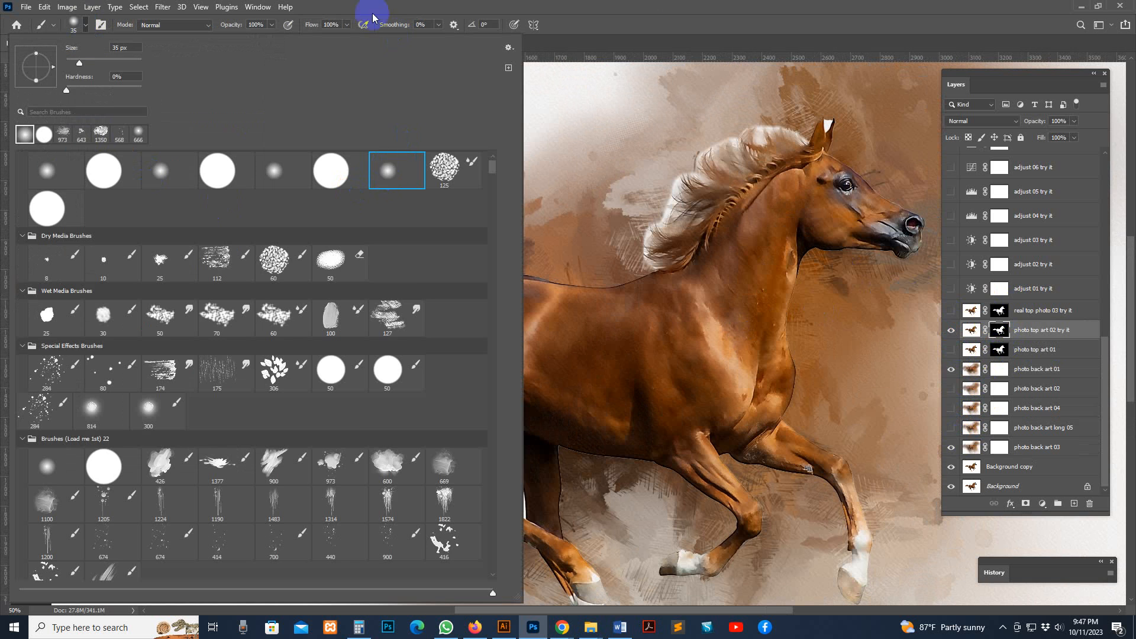
{"action": "left_click", "coordinate": [813, 49]}
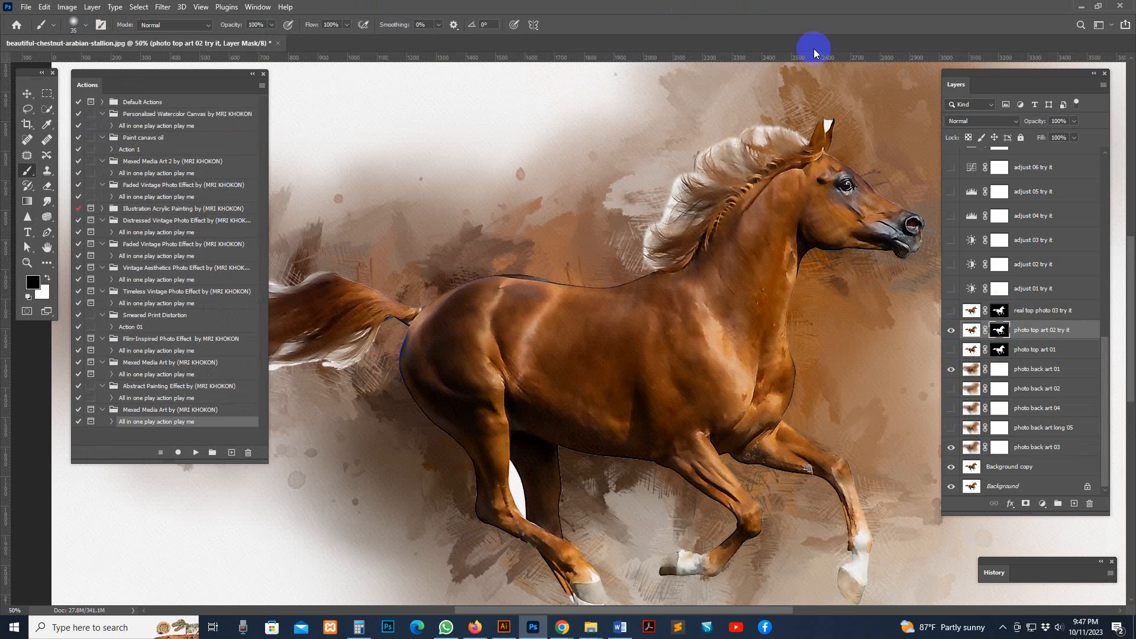
{"action": "left_click", "coordinate": [272, 26]}
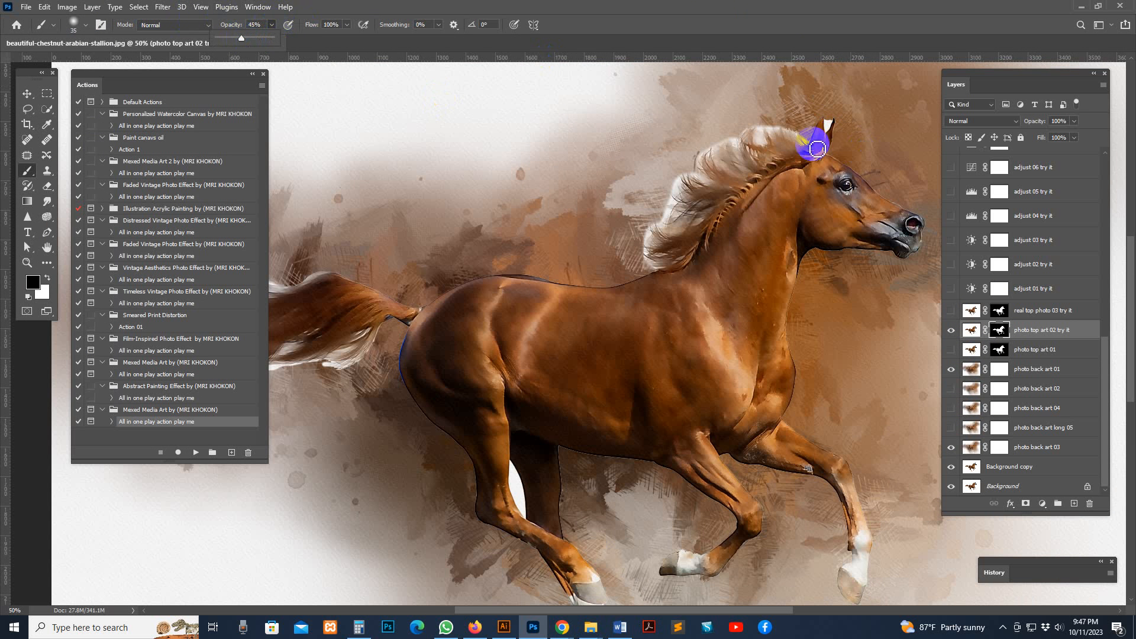
Paint black on the layer mask to blend the horse's mane and the white gap between its hind legs into the background
{"action": "left_click_drag", "start_coordinate": [802, 141], "coordinate": [786, 129]}
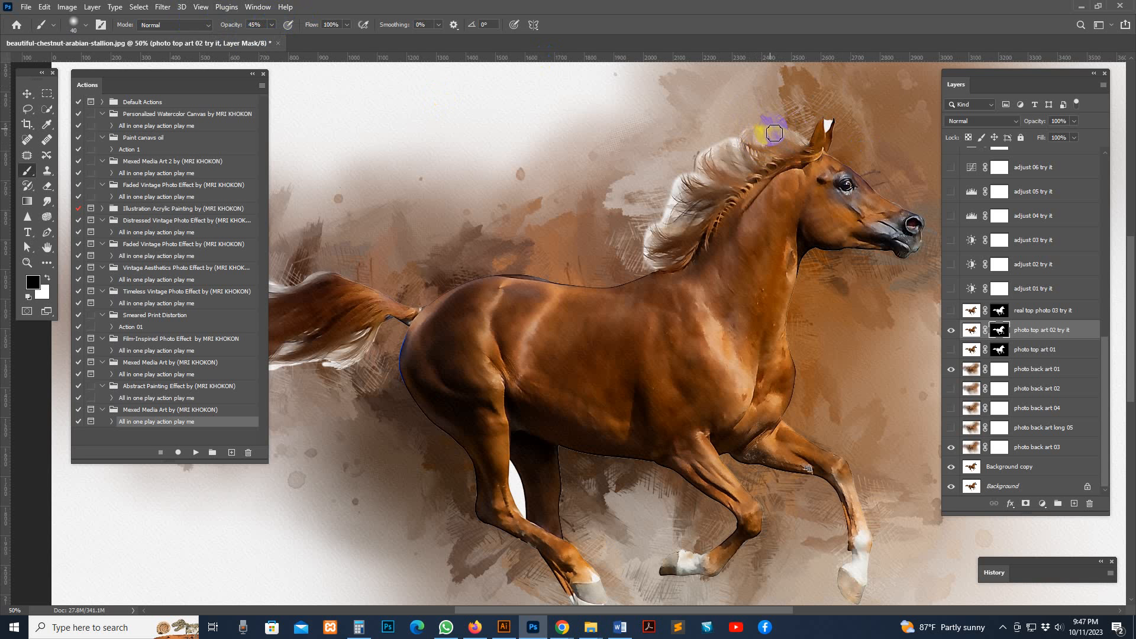
{"action": "left_click_drag", "start_coordinate": [739, 137], "coordinate": [721, 167]}
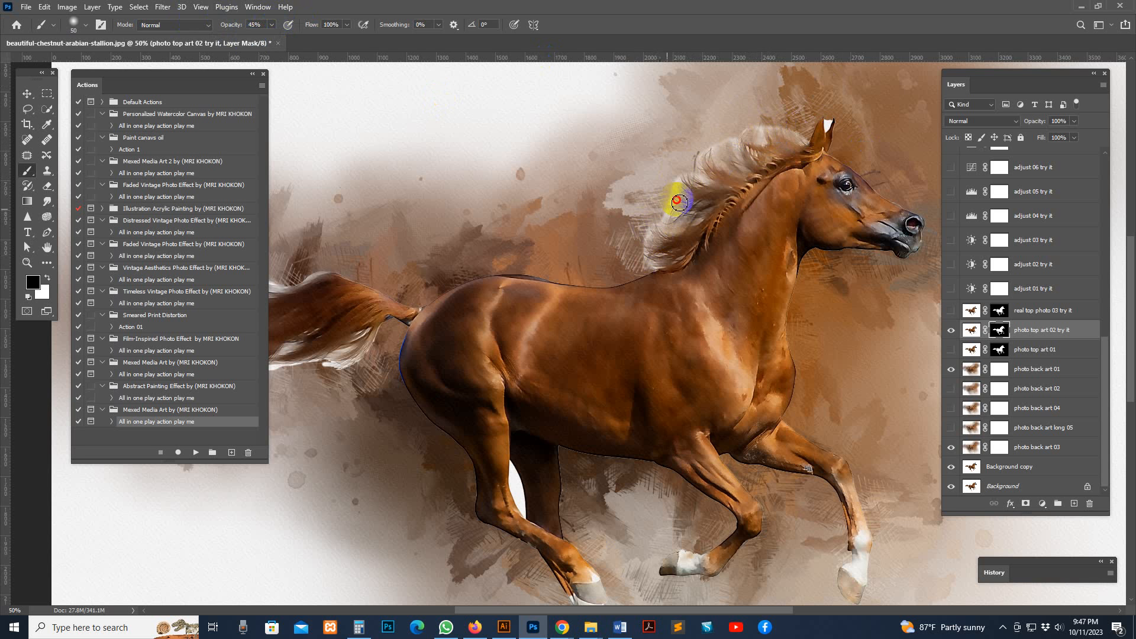
{"action": "mouse_move", "coordinate": [678, 203]}
{"action": "left_mouse_down"}
{"action": "mouse_move", "coordinate": [812, 118]}
{"action": "mouse_move", "coordinate": [833, 132]}
{"action": "left_mouse_up"}
{"action": "mouse_move", "coordinate": [542, 447]}
{"action": "left_mouse_down"}
{"action": "mouse_move", "coordinate": [522, 487]}
{"action": "mouse_move", "coordinate": [558, 484]}
{"action": "mouse_move", "coordinate": [519, 465]}
{"action": "mouse_move", "coordinate": [525, 519]}
{"action": "mouse_move", "coordinate": [523, 486]}
{"action": "left_mouse_up"}
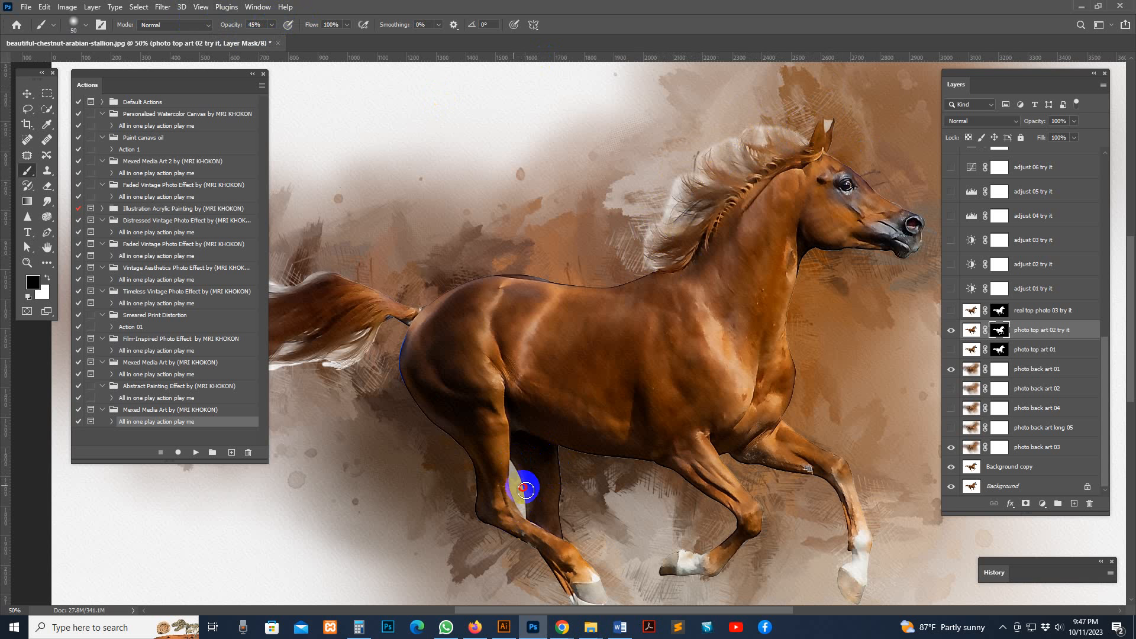
{"action": "mouse_move", "coordinate": [726, 171]}
{"action": "left_mouse_down"}
{"action": "mouse_move", "coordinate": [646, 264]}
{"action": "mouse_move", "coordinate": [656, 223]}
{"action": "left_mouse_up"}
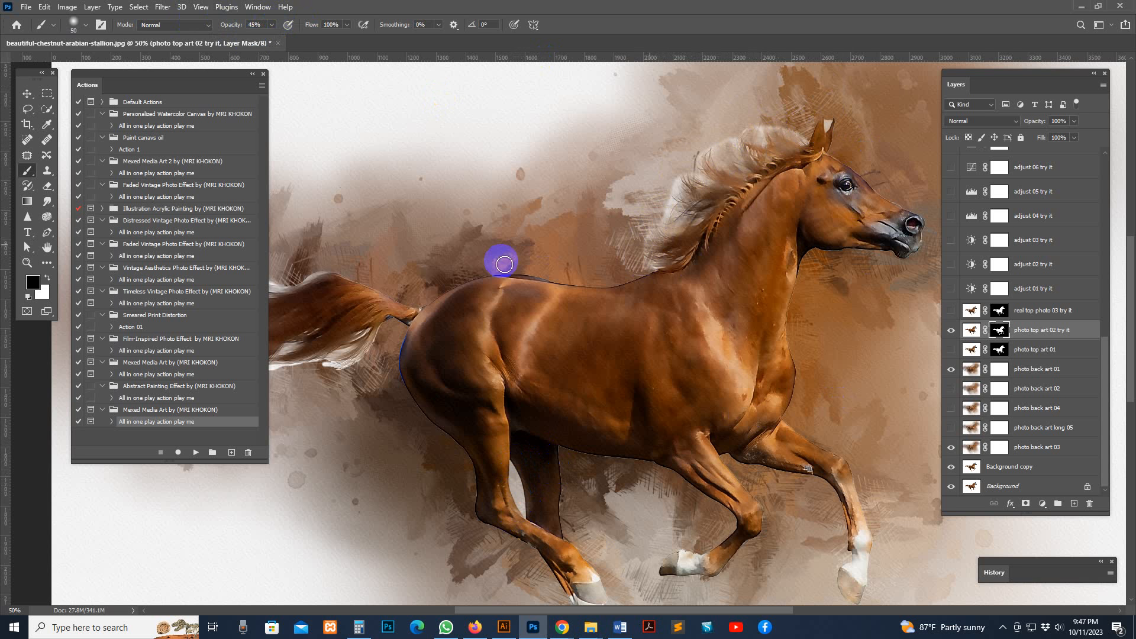
Enlarge the brush to 70 px and paint on the mask to soften the white edges of the horse's tail
{"action": "left_click_drag", "start_coordinate": [473, 279], "coordinate": [720, 201]}
{"action": "mouse_move", "coordinate": [582, 286]}
{"action": "left_mouse_down"}
{"action": "mouse_move", "coordinate": [422, 299]}
{"action": "mouse_move", "coordinate": [427, 269]}
{"action": "left_mouse_up"}
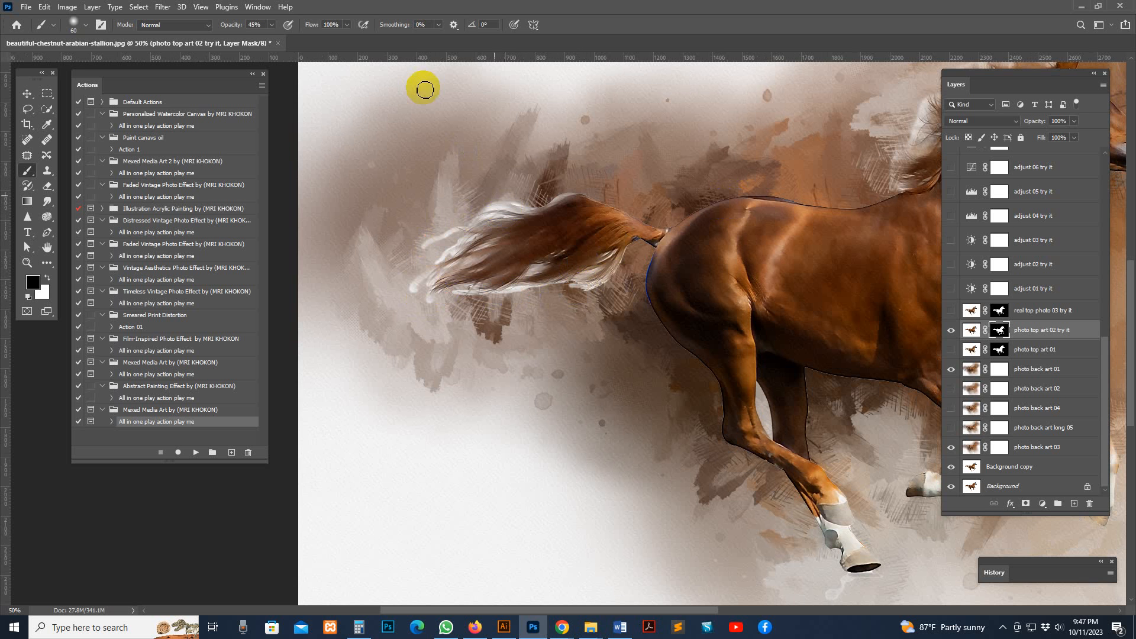
{"action": "key", "text": "bracketright"}
{"action": "key", "text": "bracketright"}
{"action": "left_click_drag", "start_coordinate": [495, 211], "coordinate": [492, 212]}
{"action": "mouse_move", "coordinate": [443, 240]}
{"action": "left_mouse_down"}
{"action": "mouse_move", "coordinate": [437, 277]}
{"action": "mouse_move", "coordinate": [412, 291]}
{"action": "mouse_move", "coordinate": [445, 283]}
{"action": "mouse_move", "coordinate": [436, 304]}
{"action": "left_mouse_up"}
{"action": "left_click_drag", "start_coordinate": [532, 237], "coordinate": [437, 253]}
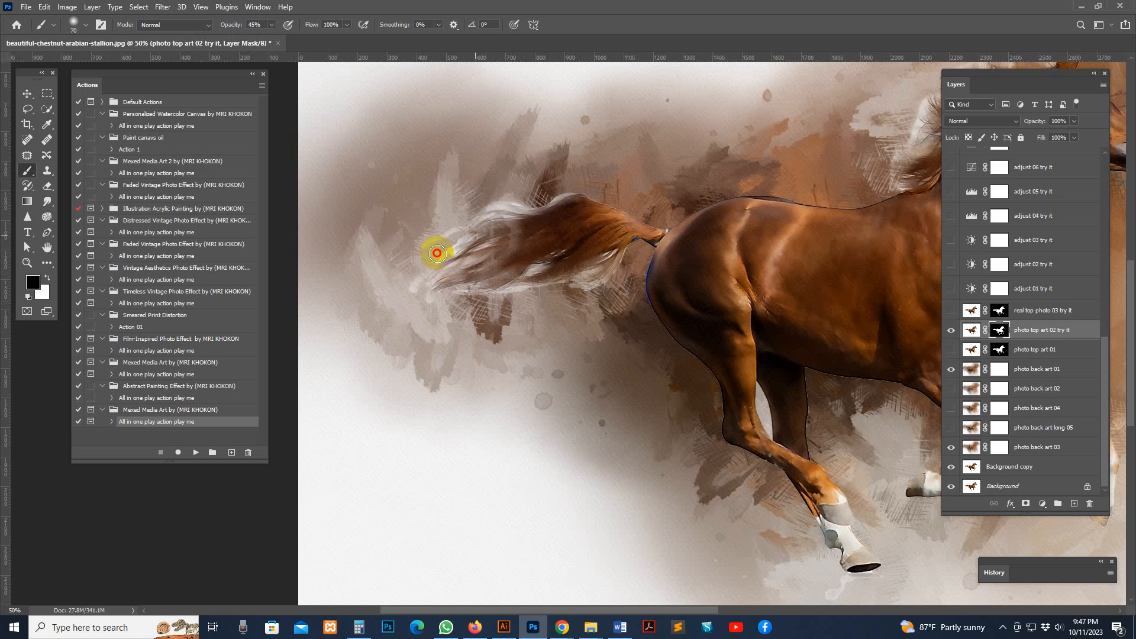
Hide "photo top art 02 try it" and preview the "real top photo 03 try it" layer in its place
{"action": "left_click_drag", "start_coordinate": [822, 297], "coordinate": [652, 330]}
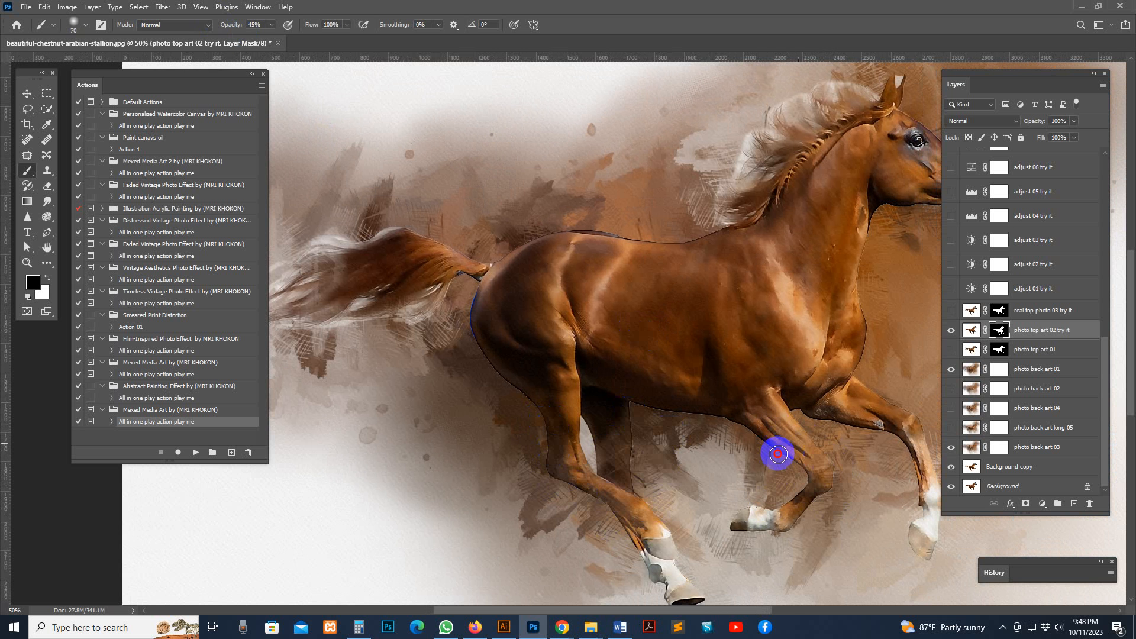
{"action": "left_click_drag", "start_coordinate": [932, 392], "coordinate": [852, 415]}
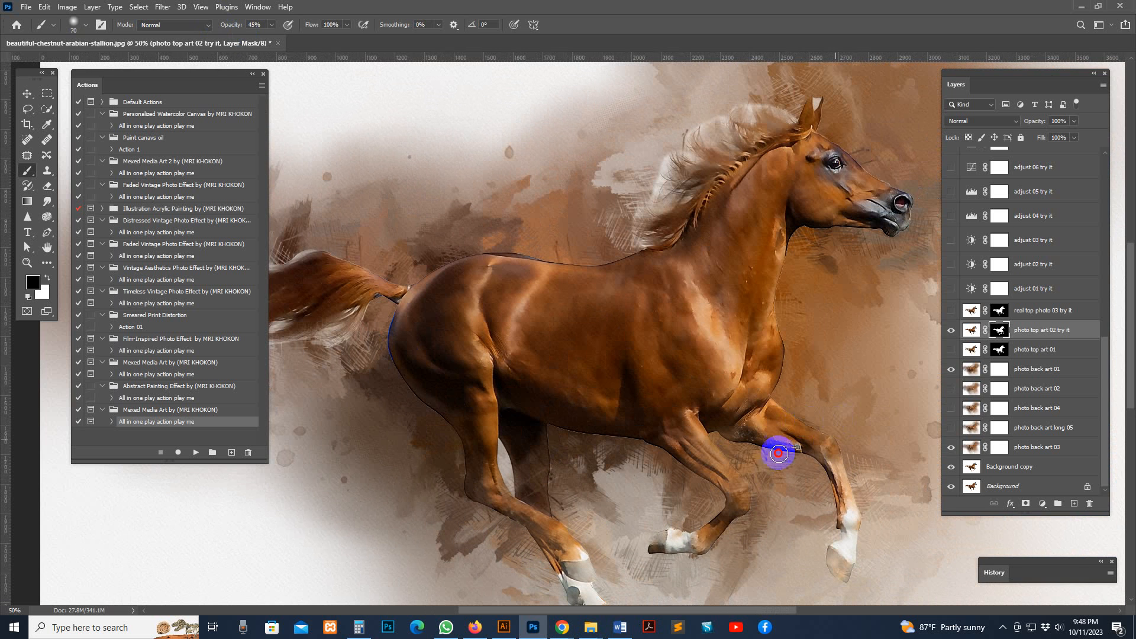
{"action": "left_click_drag", "start_coordinate": [848, 319], "coordinate": [831, 360]}
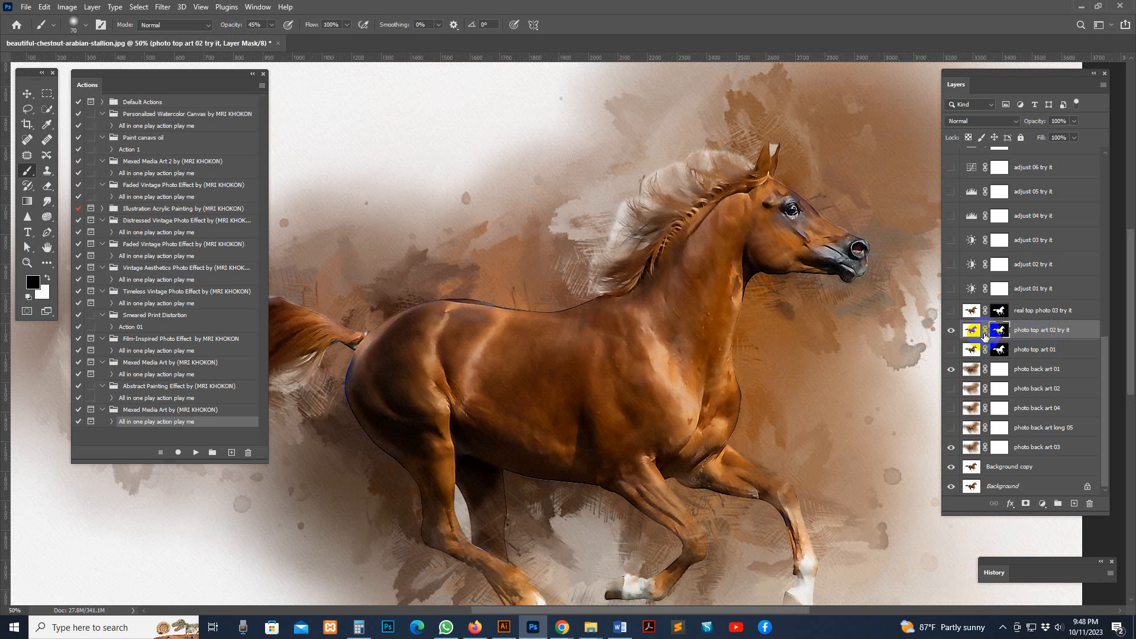
{"action": "left_click", "coordinate": [957, 328]}
{"action": "left_click", "coordinate": [961, 312]}
{"action": "left_click", "coordinate": [955, 312]}
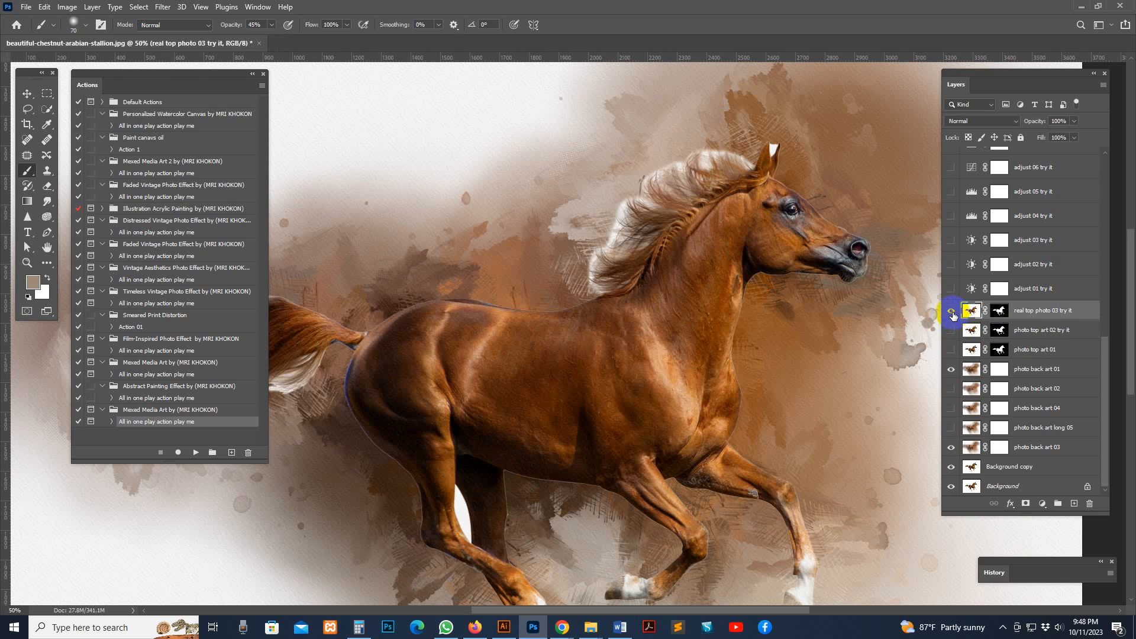
{"action": "left_click", "coordinate": [955, 312]}
Compare "photo top art 01" with "real top photo 03 try it", hide both and show "photo top art 02 try it" again
{"action": "left_click", "coordinate": [952, 347]}
{"action": "left_click", "coordinate": [950, 312]}
{"action": "left_click", "coordinate": [949, 312]}
{"action": "left_click", "coordinate": [950, 350]}
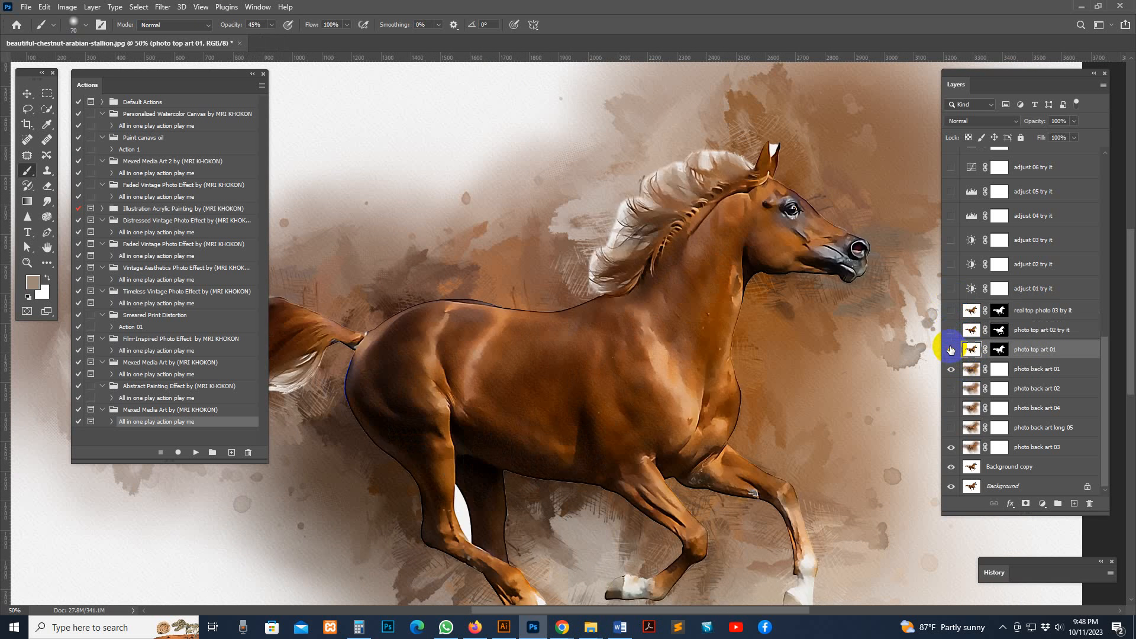
{"action": "left_click", "coordinate": [950, 349]}
{"action": "left_click", "coordinate": [953, 331]}
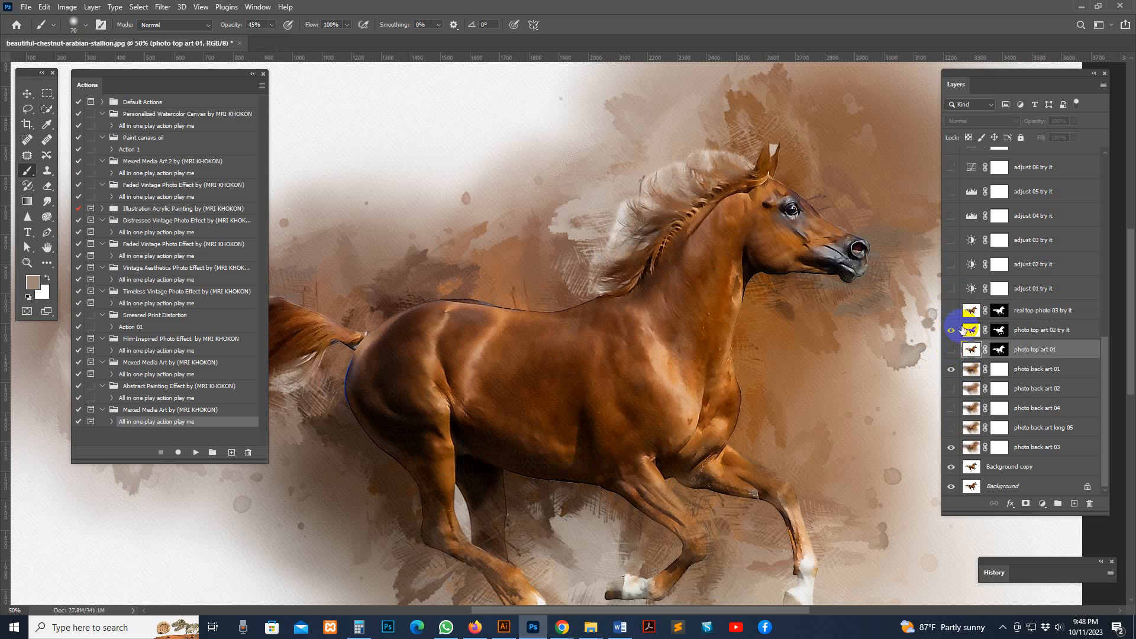
Preview the "adjust 01 try it" adjustment on the whole artwork and hide it again
{"action": "left_click", "coordinate": [970, 288]}
{"action": "left_click", "coordinate": [952, 289]}
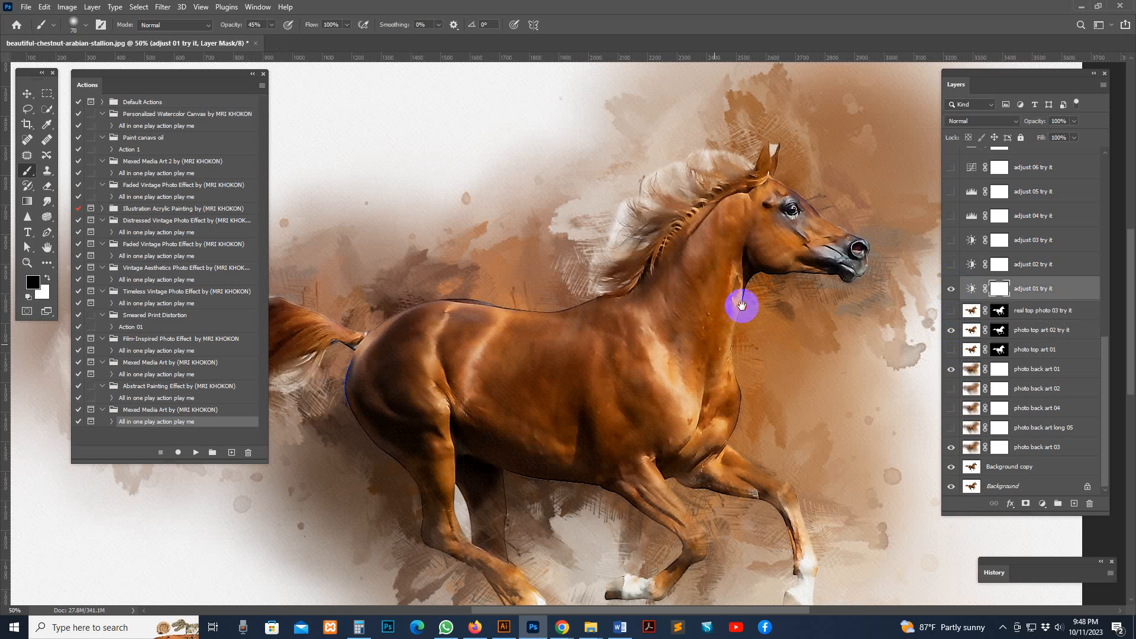
{"action": "left_click_drag", "start_coordinate": [741, 305], "coordinate": [764, 262]}
{"action": "key", "text": "ctrl+minus"}
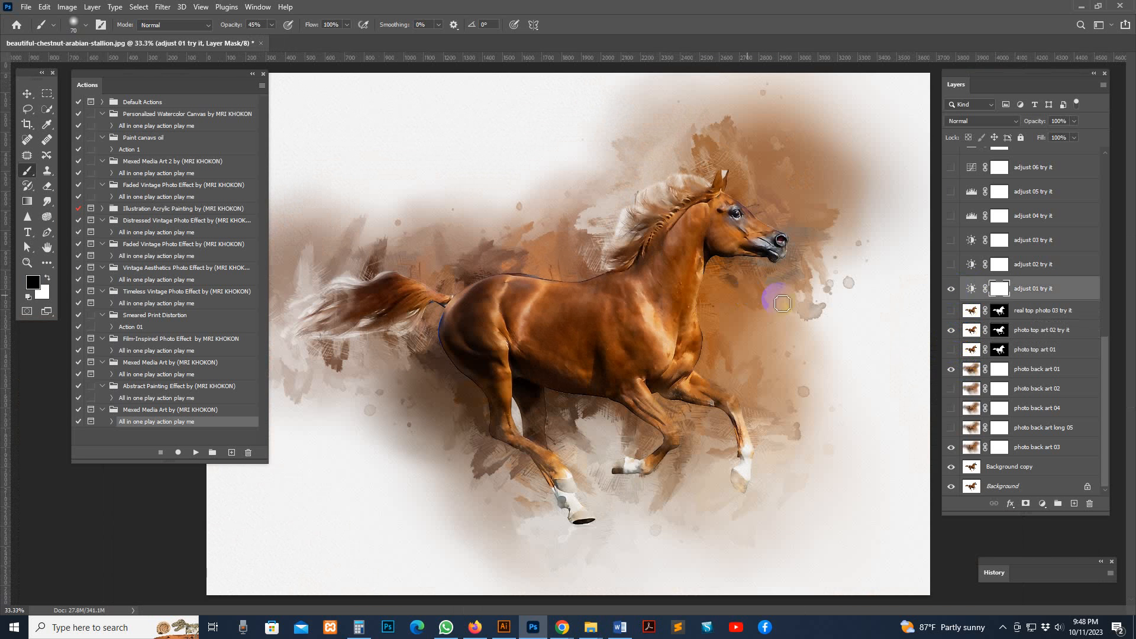
{"action": "left_click", "coordinate": [950, 288]}
Preview the "adjust 02 try it" and "adjust 03 try it" adjustment layers one after the other
{"action": "left_click", "coordinate": [968, 266]}
{"action": "left_click", "coordinate": [951, 266]}
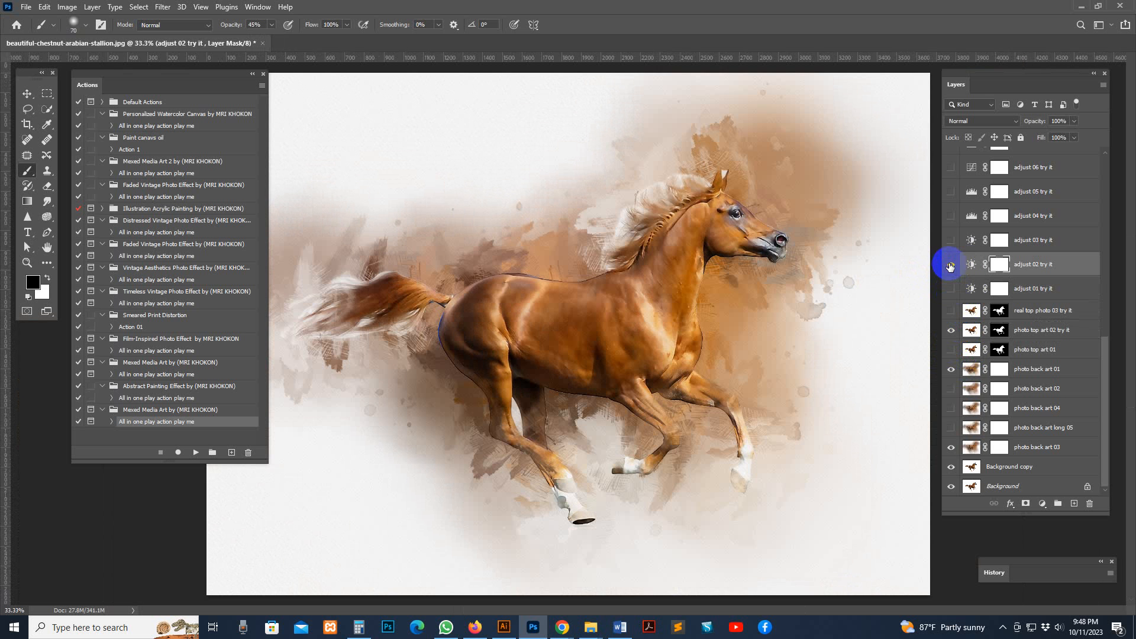
{"action": "left_click", "coordinate": [951, 265]}
{"action": "left_click", "coordinate": [951, 241]}
{"action": "left_click", "coordinate": [971, 240]}
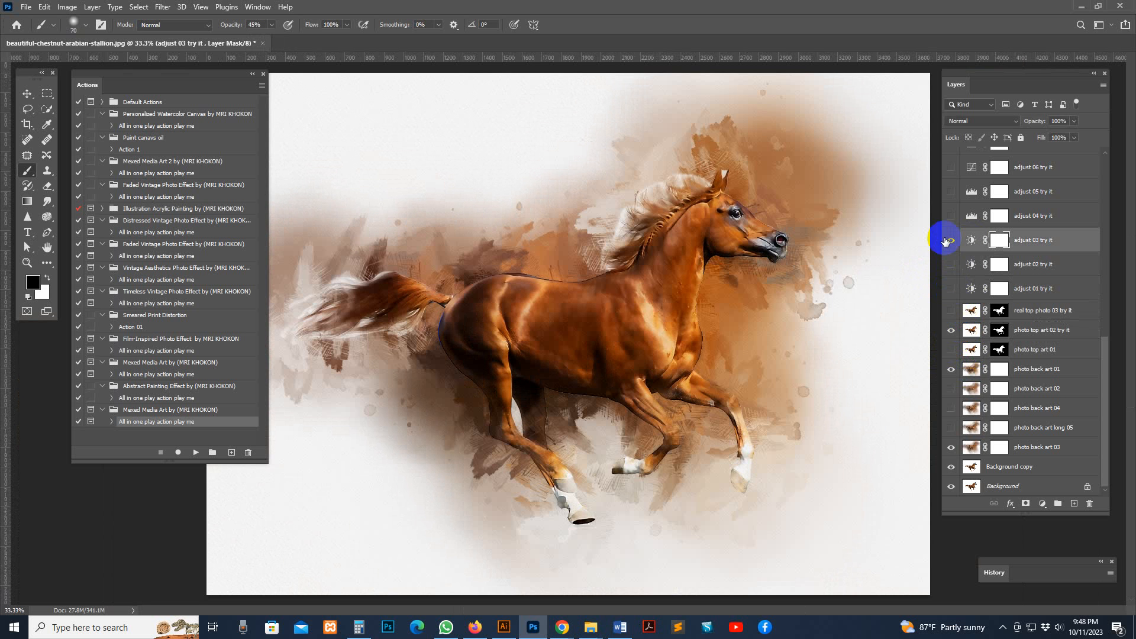
Preview the "adjust 04 try it", "adjust 05 try it" and "adjust 06 try it" adjustment layers one at a time
{"action": "left_click", "coordinate": [952, 214]}
{"action": "left_click", "coordinate": [952, 214]}
{"action": "left_click", "coordinate": [952, 193]}
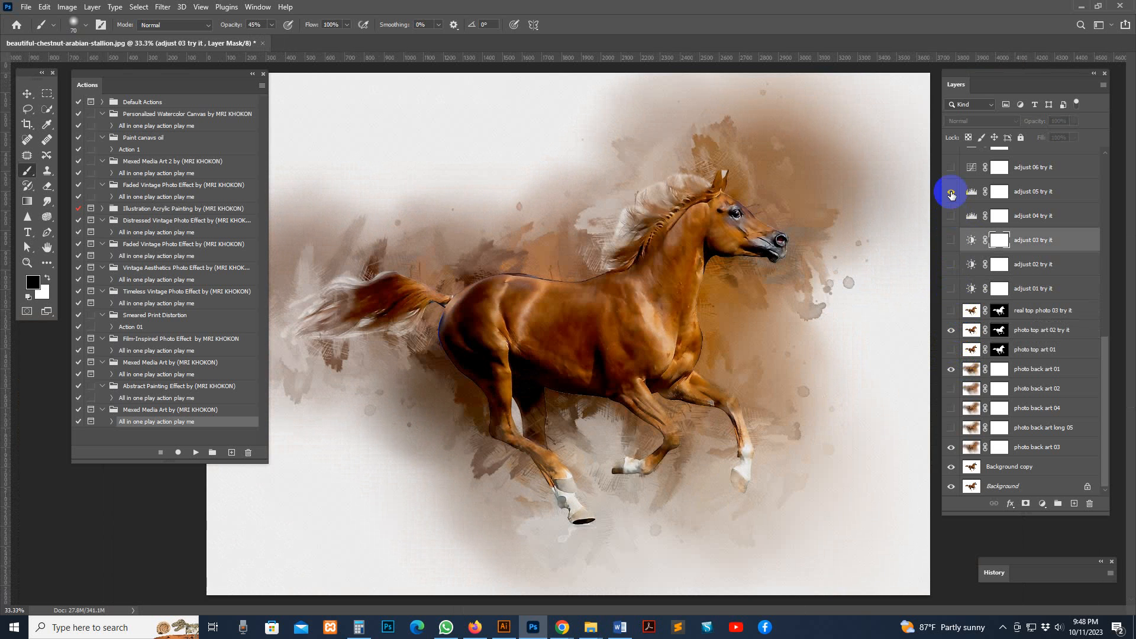
{"action": "left_click", "coordinate": [951, 193]}
{"action": "left_click", "coordinate": [954, 171]}
{"action": "left_click", "coordinate": [953, 172]}
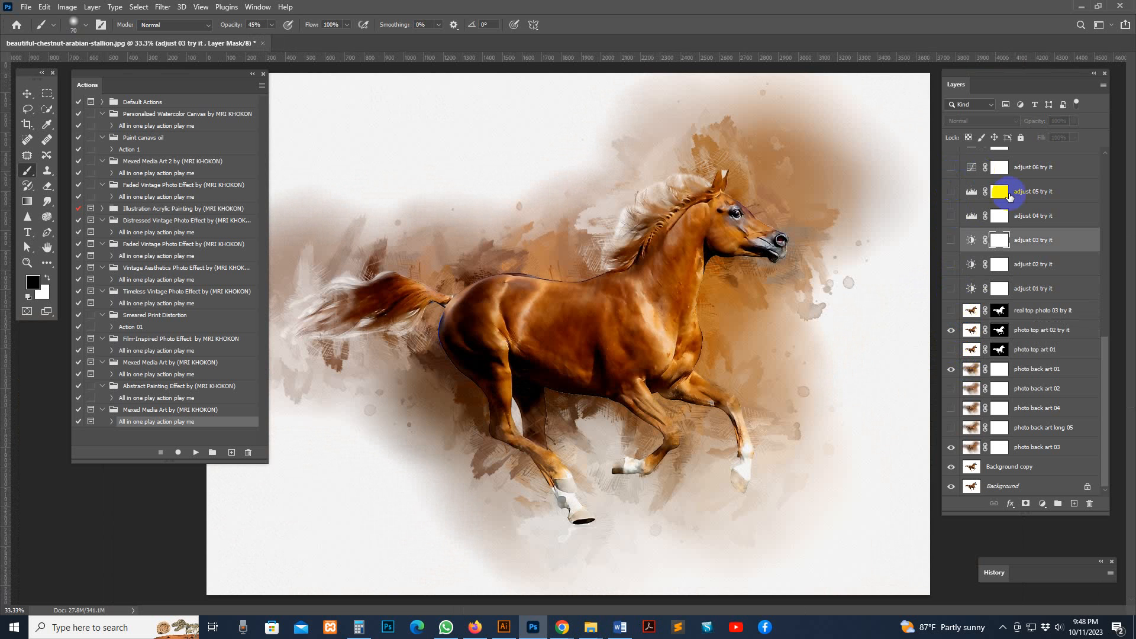
{"action": "scroll", "coordinate": [996, 207], "scroll_direction": "up", "scroll_amount": 2}
{"action": "left_click", "coordinate": [950, 226]}
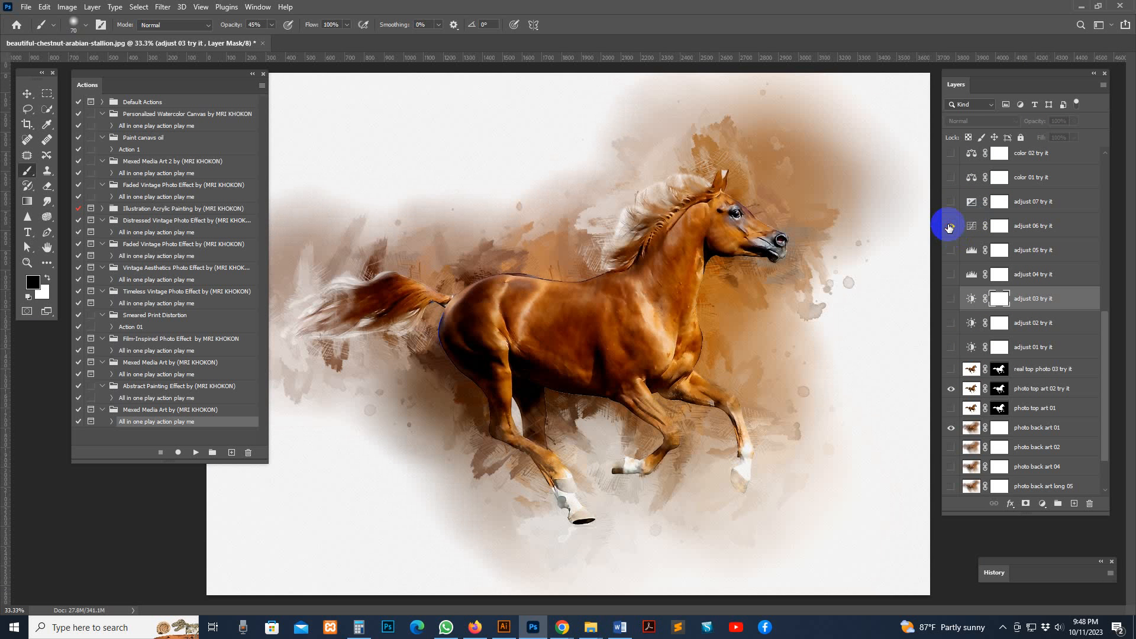
Show "adjust 07 try it", try out its Exposure setting, close the adjustment settings and hide the layer again
{"action": "left_click", "coordinate": [950, 208]}
{"action": "left_click", "coordinate": [951, 203]}
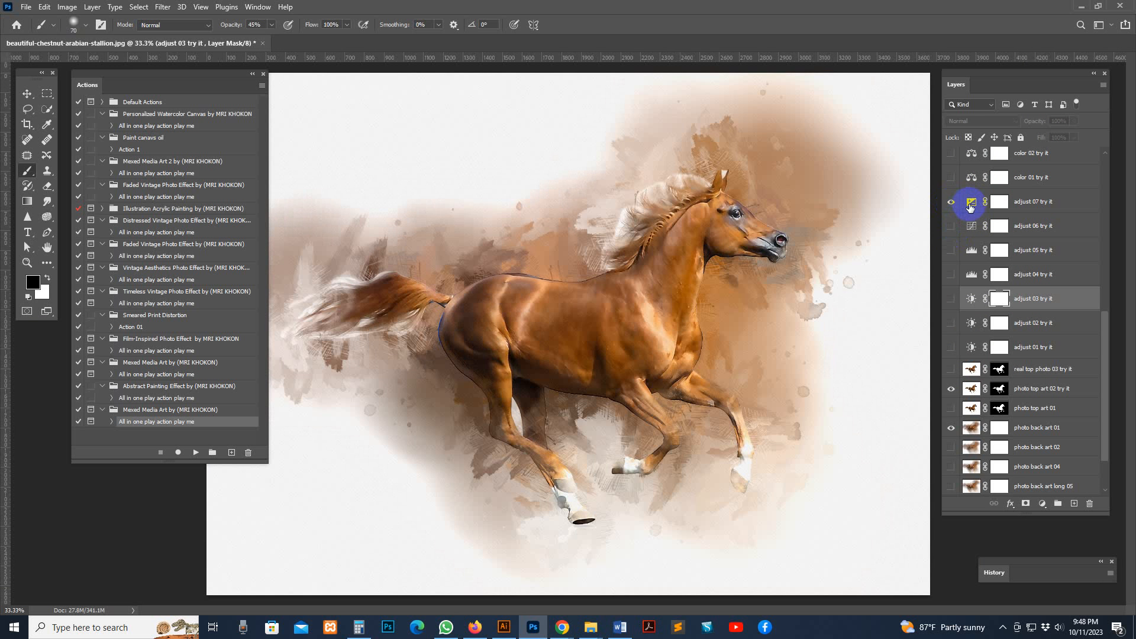
{"action": "double_click", "coordinate": [970, 204]}
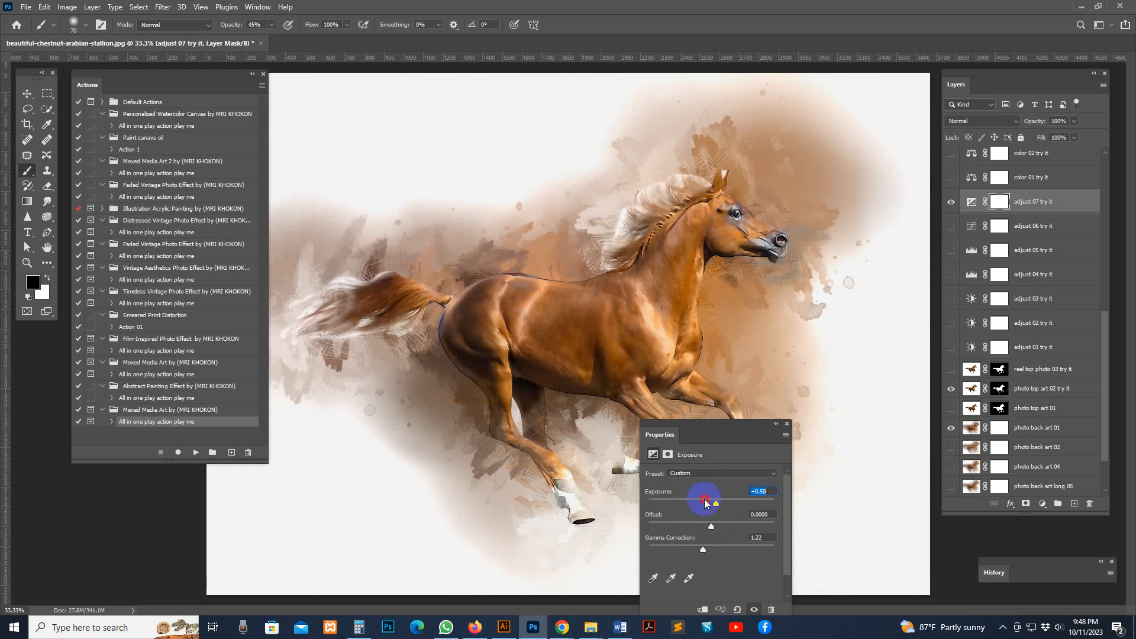
{"action": "left_click", "coordinate": [705, 501]}
{"action": "left_click_drag", "start_coordinate": [717, 501], "coordinate": [715, 501]}
{"action": "left_click", "coordinate": [787, 424]}
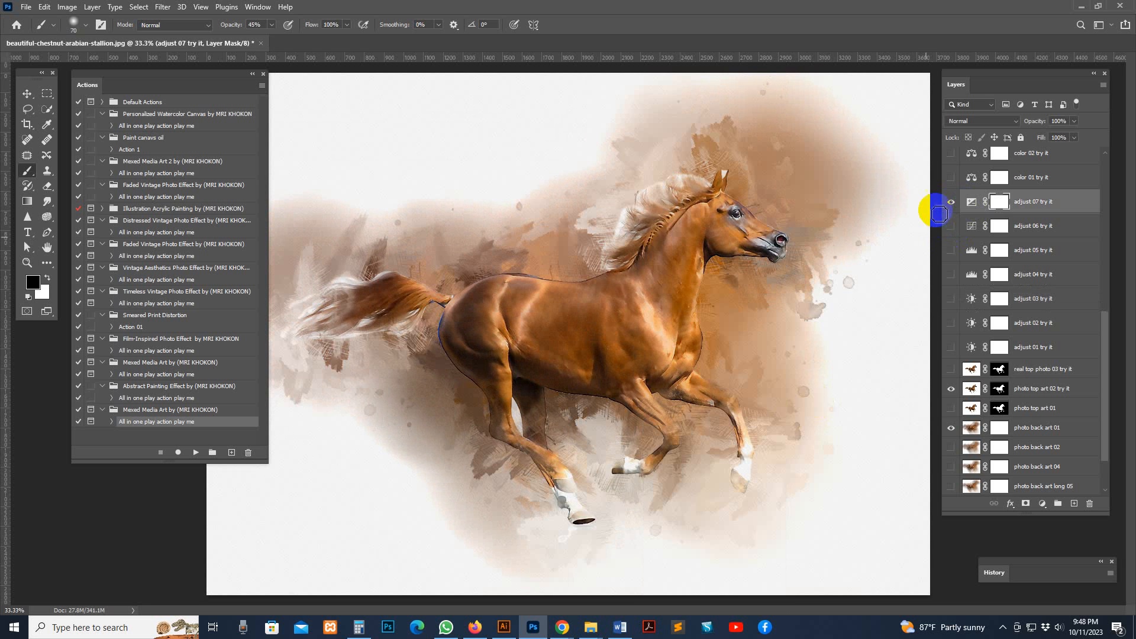
{"action": "left_click", "coordinate": [950, 202]}
Preview the "color 02 try it" and "color 01 try it" color looks on the artwork
{"action": "scroll", "coordinate": [949, 226], "scroll_direction": "up", "scroll_amount": 2}
{"action": "left_click", "coordinate": [951, 212]}
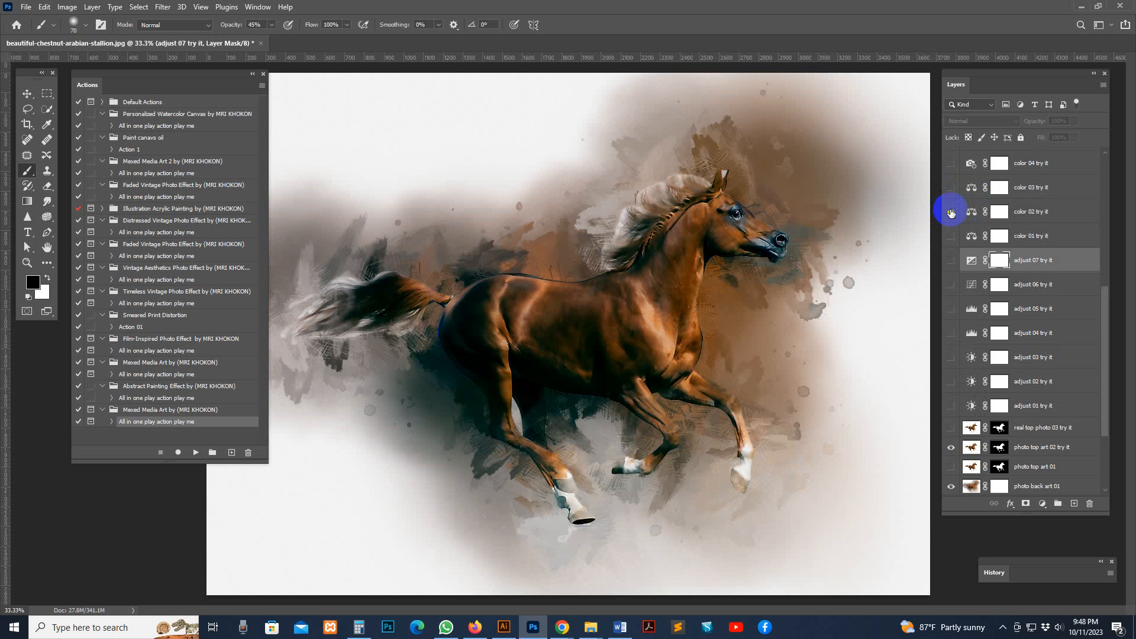
{"action": "left_click", "coordinate": [951, 212]}
{"action": "left_click", "coordinate": [951, 239]}
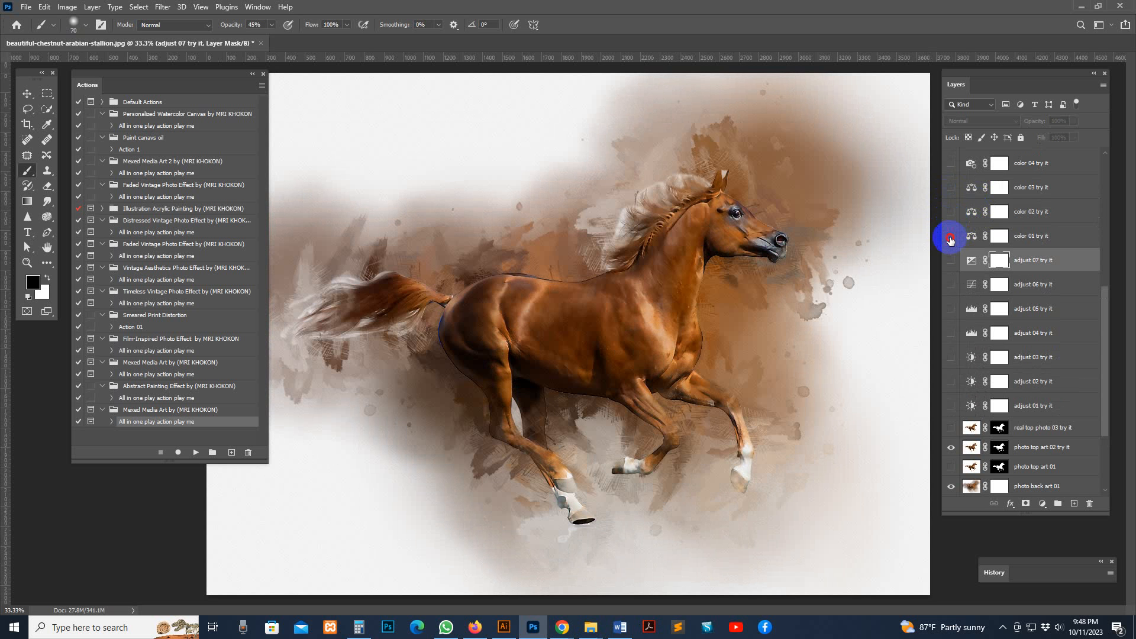
Preview further color looks in the layer stack, including "color 05 try it"
{"action": "left_click", "coordinate": [952, 175]}
{"action": "scroll", "coordinate": [953, 231], "scroll_direction": "up", "scroll_amount": 2}
{"action": "left_click", "coordinate": [949, 226]}
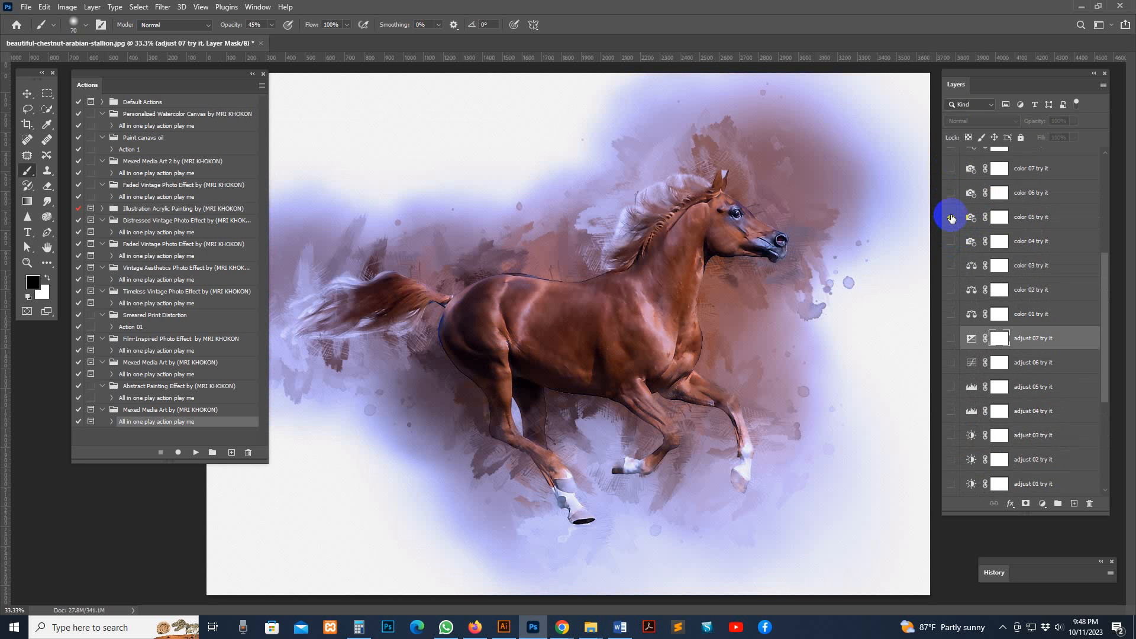
{"action": "left_click", "coordinate": [952, 190]}
{"action": "scroll", "coordinate": [964, 207], "scroll_direction": "up", "scroll_amount": 5}
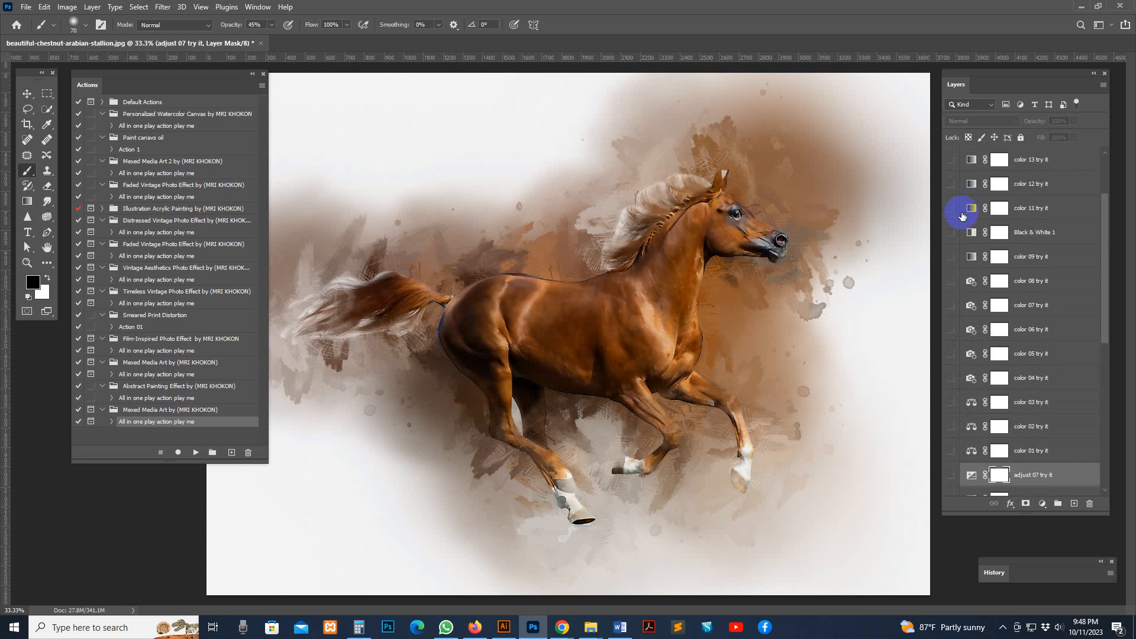
Preview the "color 09 try it" and "Black & White 1" layers and show "color 11 try it"
{"action": "left_click", "coordinate": [950, 257]}
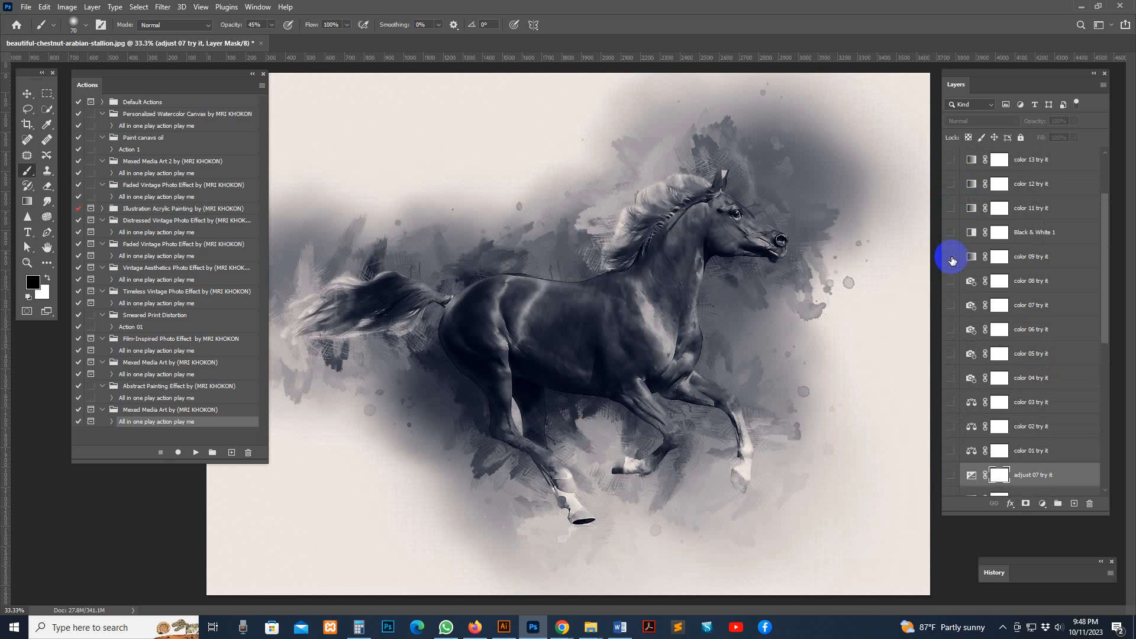
{"action": "left_click", "coordinate": [948, 233]}
{"action": "left_click", "coordinate": [949, 233]}
{"action": "left_click", "coordinate": [949, 210]}
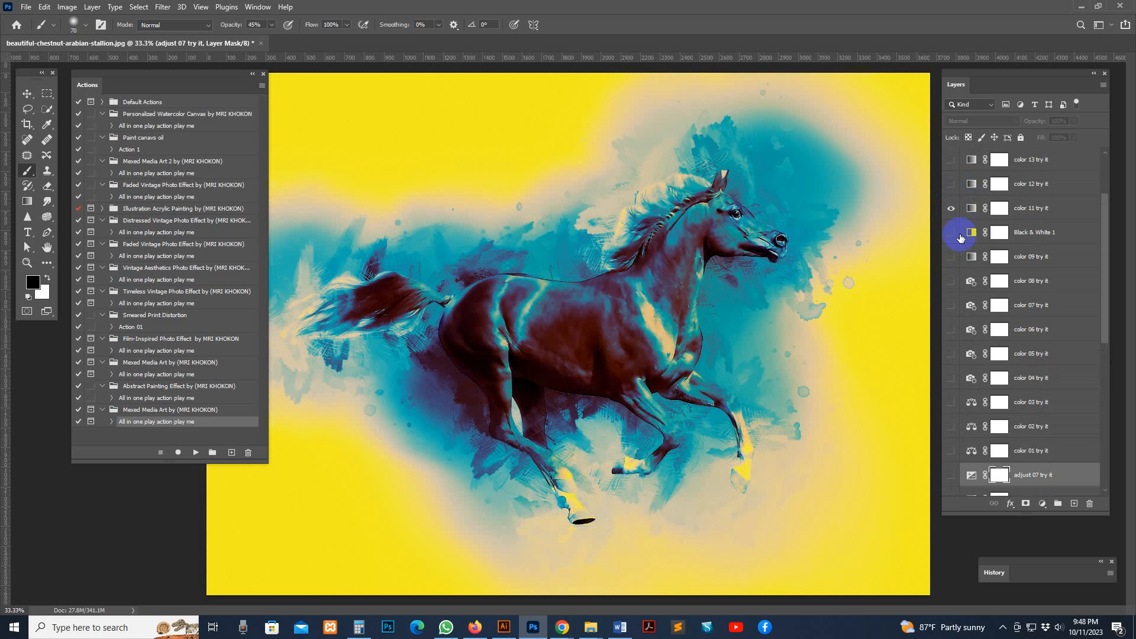
Preview the "Black & White 1" and "color 11 try it" layers on the artwork and hide both
{"action": "left_click", "coordinate": [952, 233]}
{"action": "left_click", "coordinate": [952, 210]}
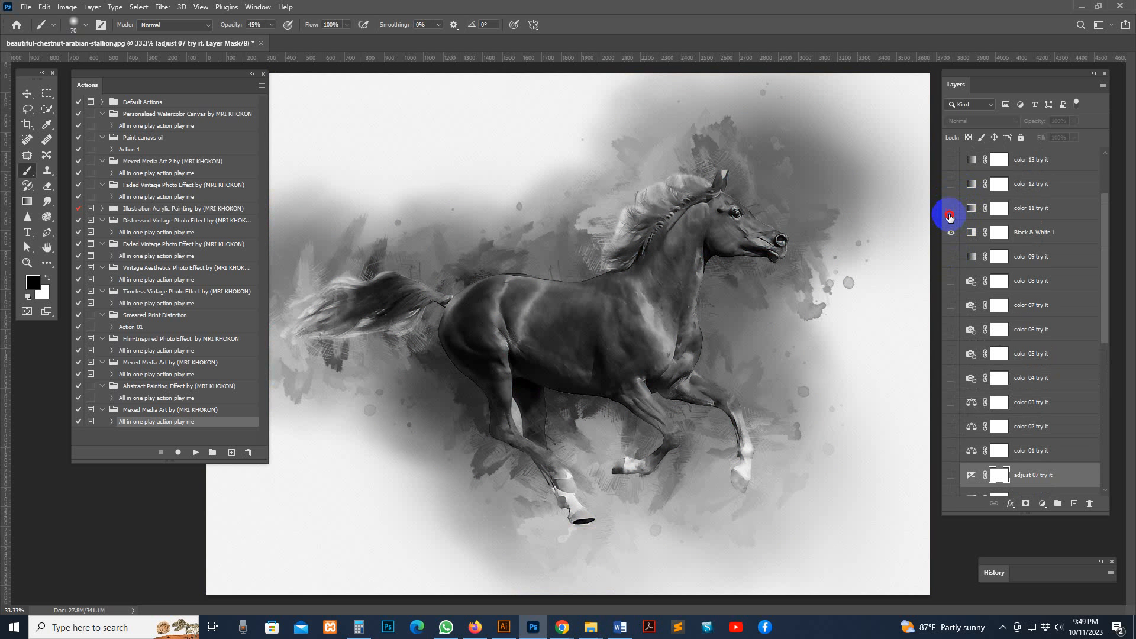
{"action": "left_click", "coordinate": [950, 209]}
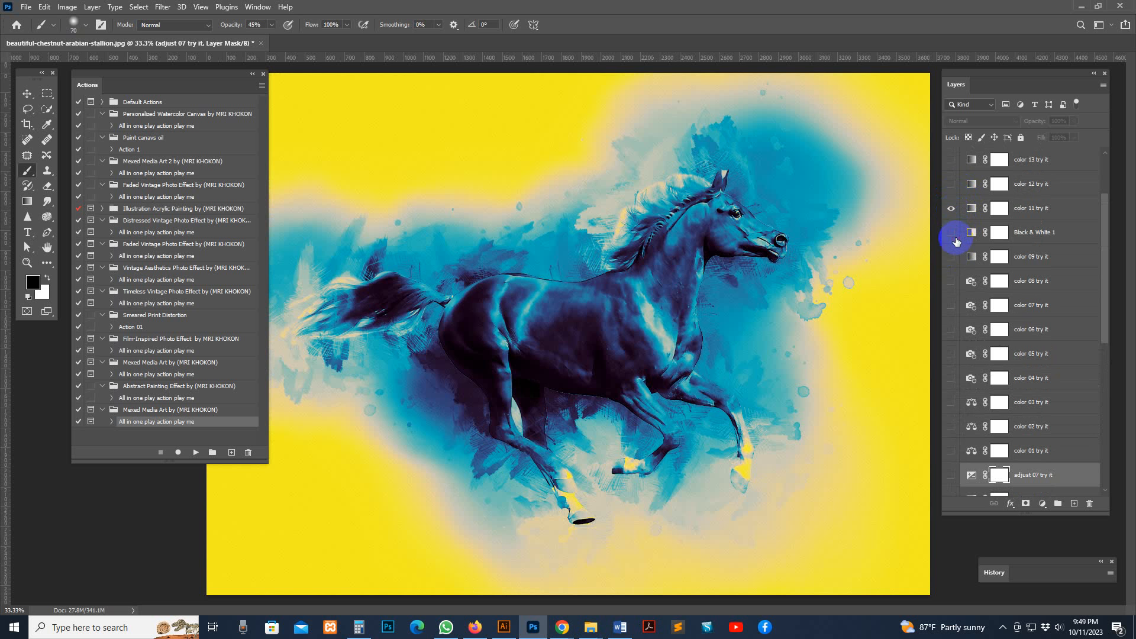
{"action": "left_click", "coordinate": [950, 233]}
{"action": "left_click", "coordinate": [951, 208]}
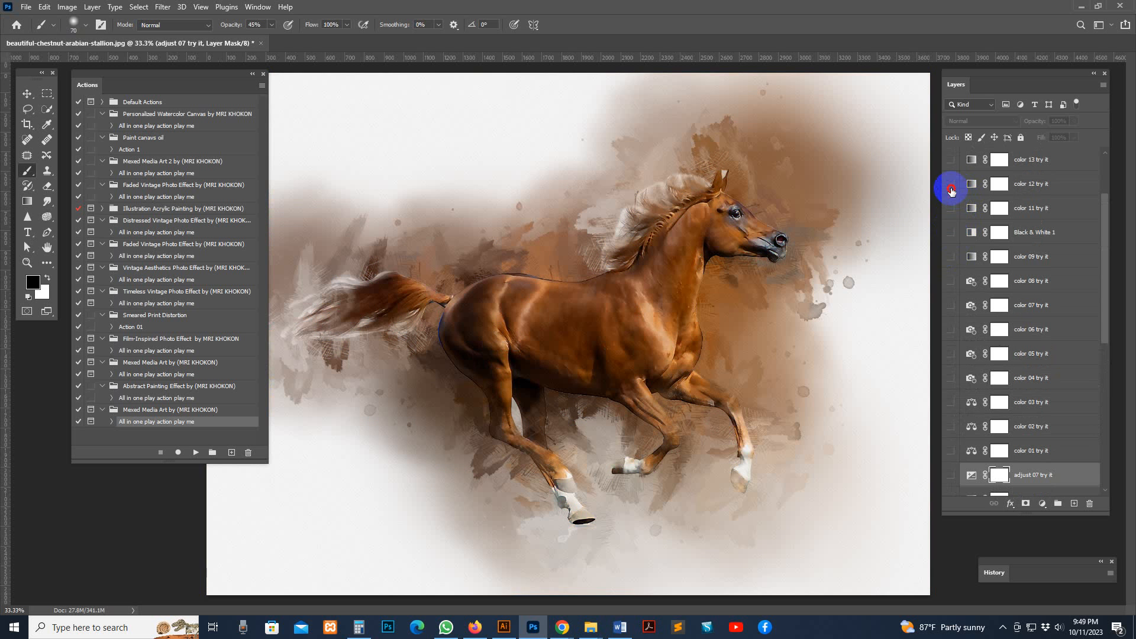
Preview the "color 12 try it" look on the artwork and show "color 13 try it"
{"action": "left_click", "coordinate": [950, 184]}
{"action": "left_click", "coordinate": [951, 184]}
{"action": "left_click", "coordinate": [950, 159]}
{"action": "scroll", "coordinate": [971, 219], "scroll_direction": "up", "scroll_amount": 3}
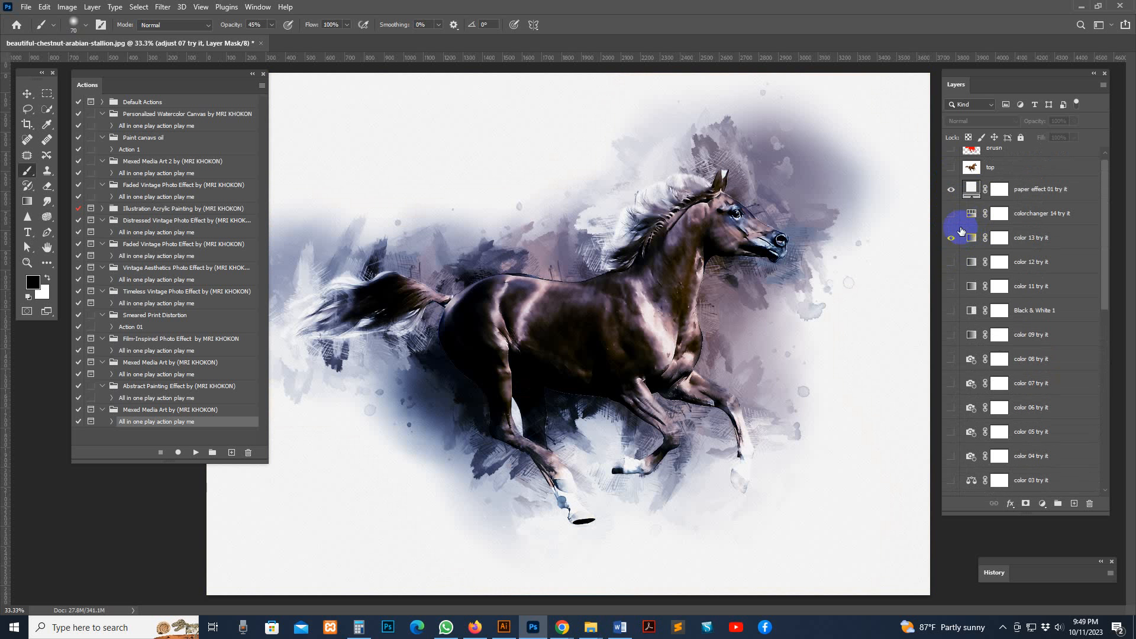
Replace the "color 13 try it" look with "colorchanger 14 try it" and shift its Hue to a purple tone
{"action": "left_click", "coordinate": [952, 214]}
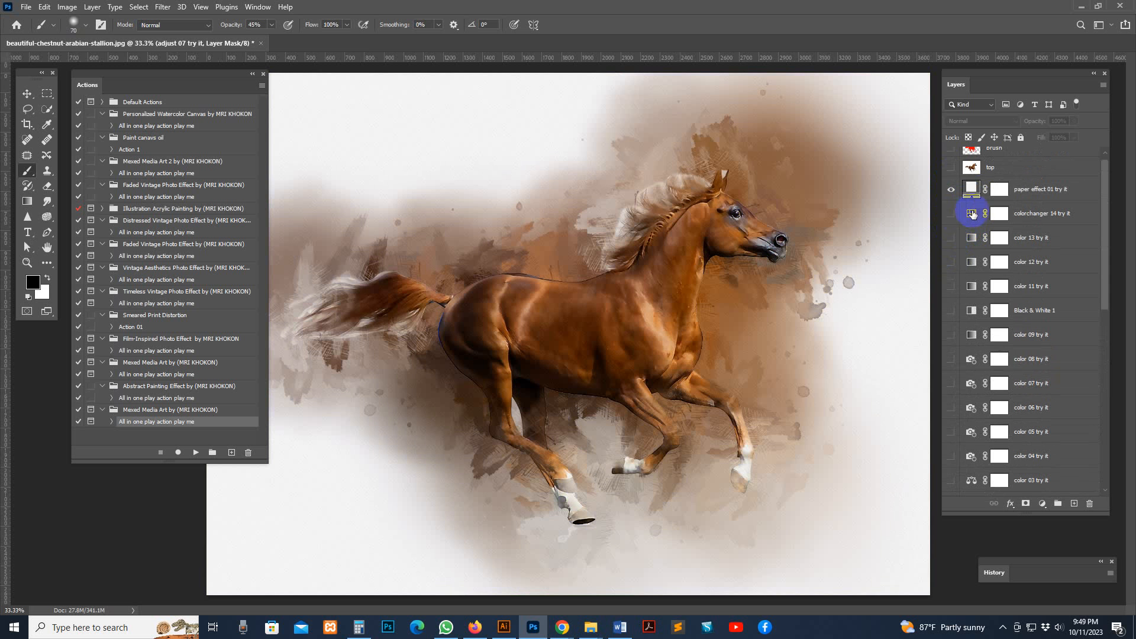
{"action": "double_click", "coordinate": [973, 213]}
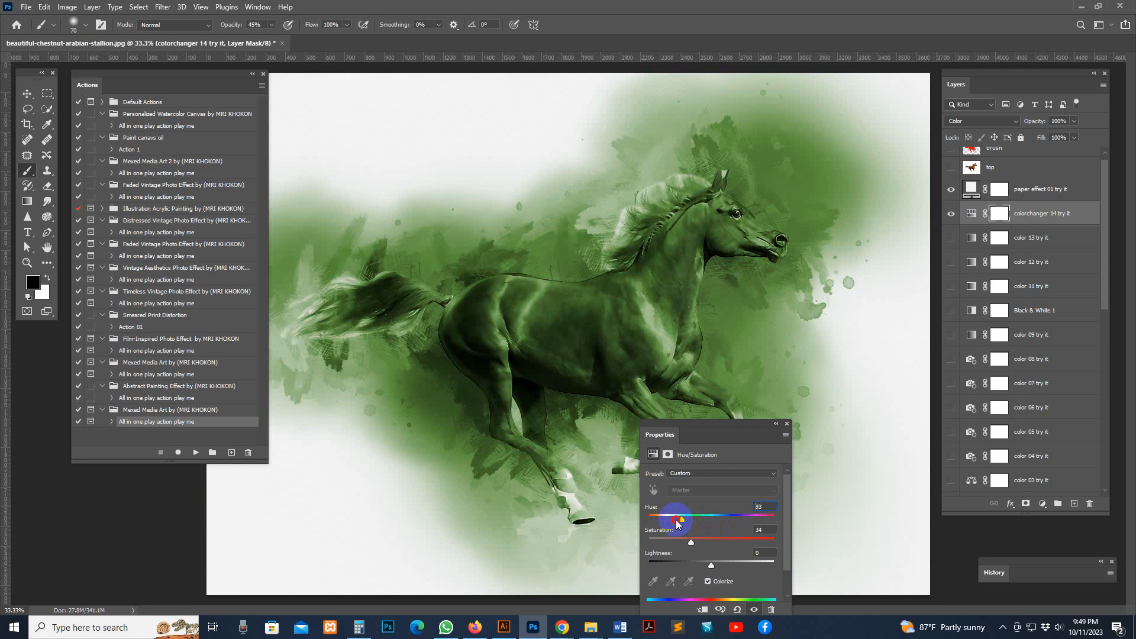
{"action": "left_click_drag", "start_coordinate": [655, 523], "coordinate": [748, 520]}
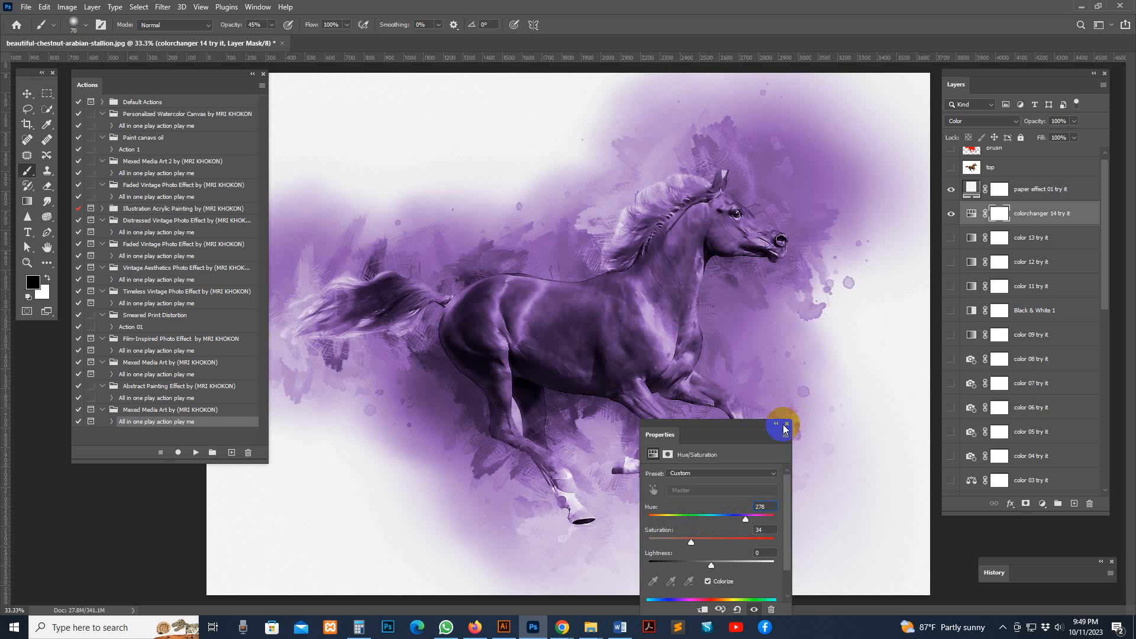
{"action": "left_click", "coordinate": [787, 424]}
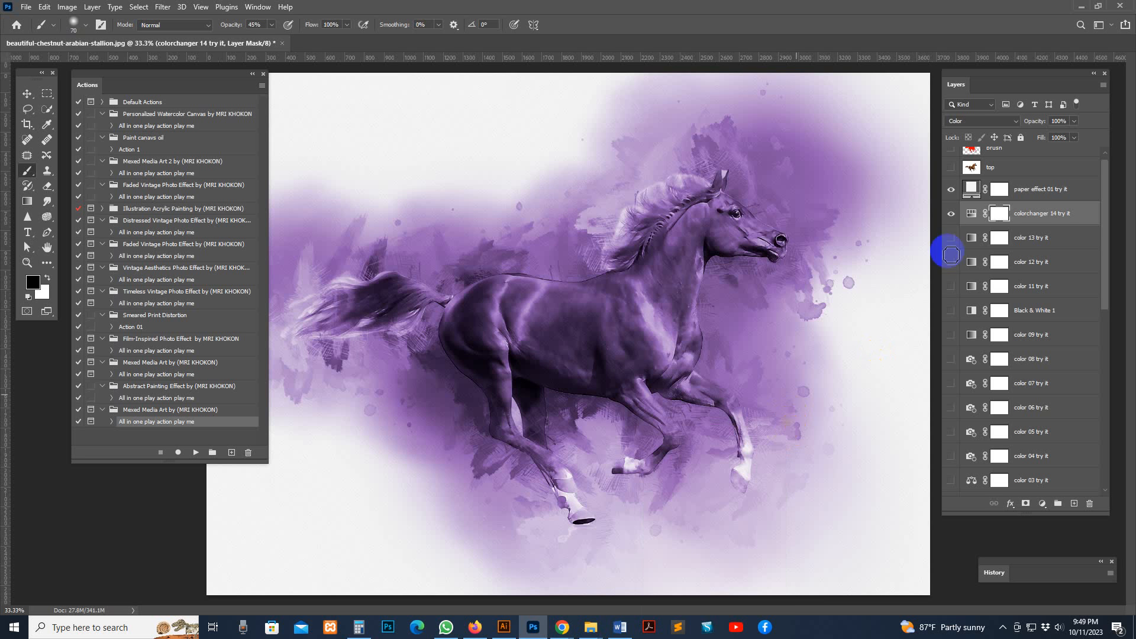
Compare the artwork with and without "paper effect 01 try it", including a close look around the horse's head
{"action": "left_click", "coordinate": [1045, 195]}
{"action": "left_click", "coordinate": [950, 194]}
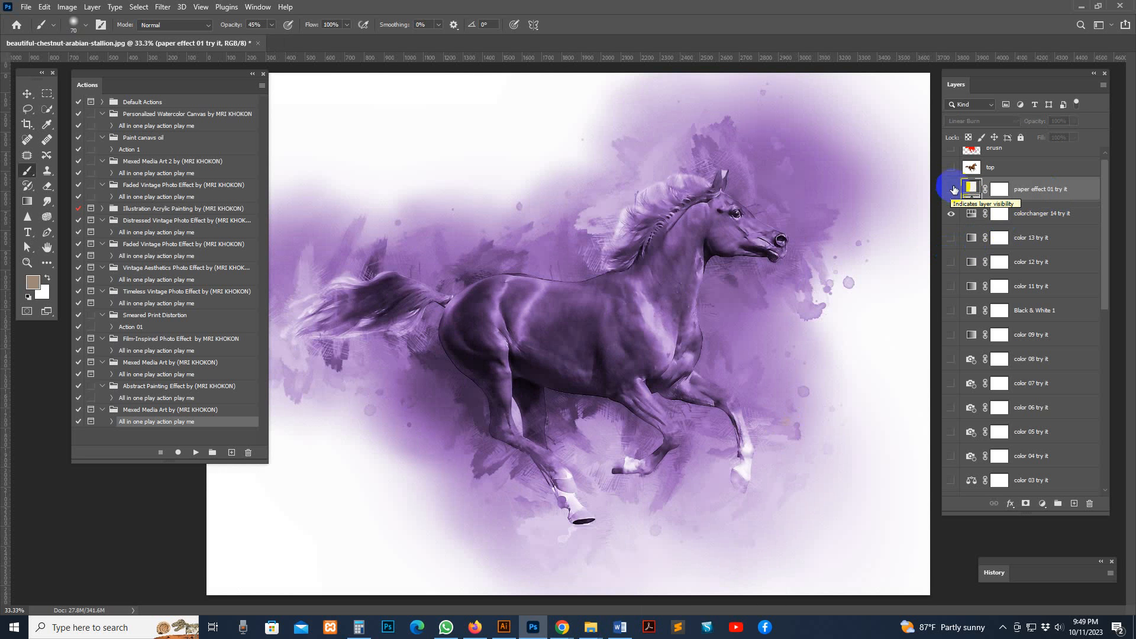
{"action": "left_click", "coordinate": [951, 190]}
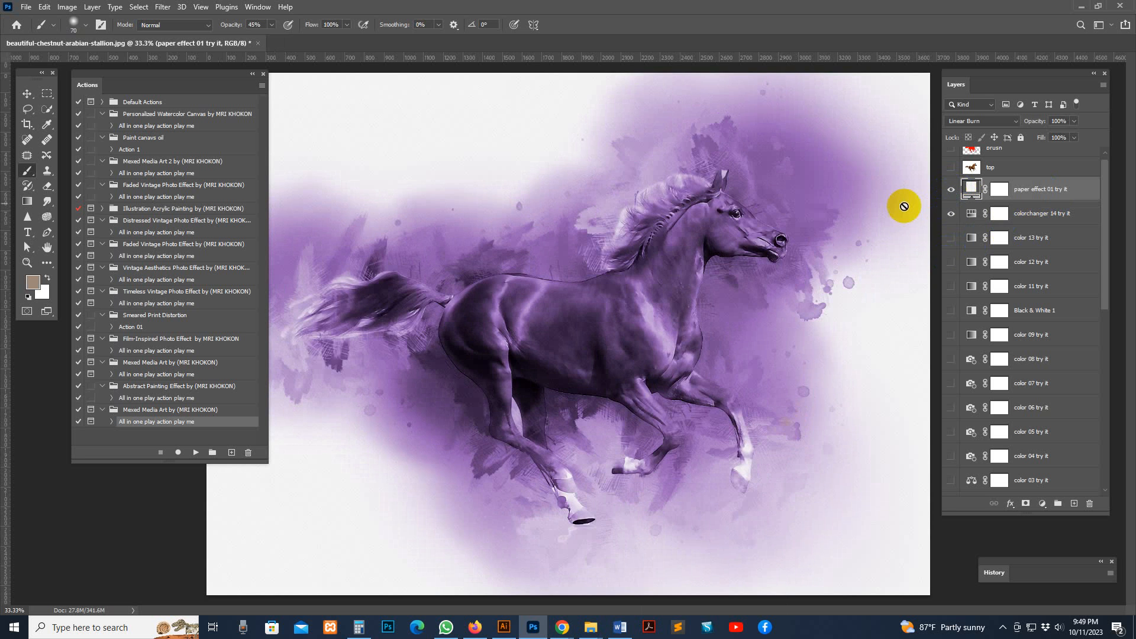
{"action": "key", "text": "z"}
{"action": "left_click", "coordinate": [845, 165]}
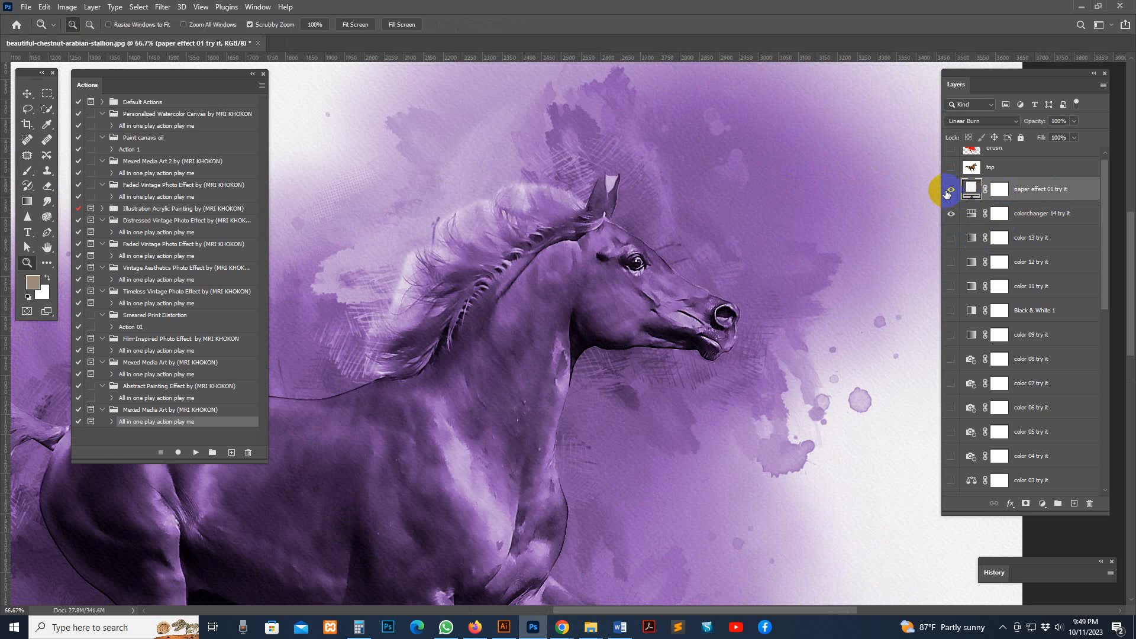
{"action": "left_click", "coordinate": [950, 190]}
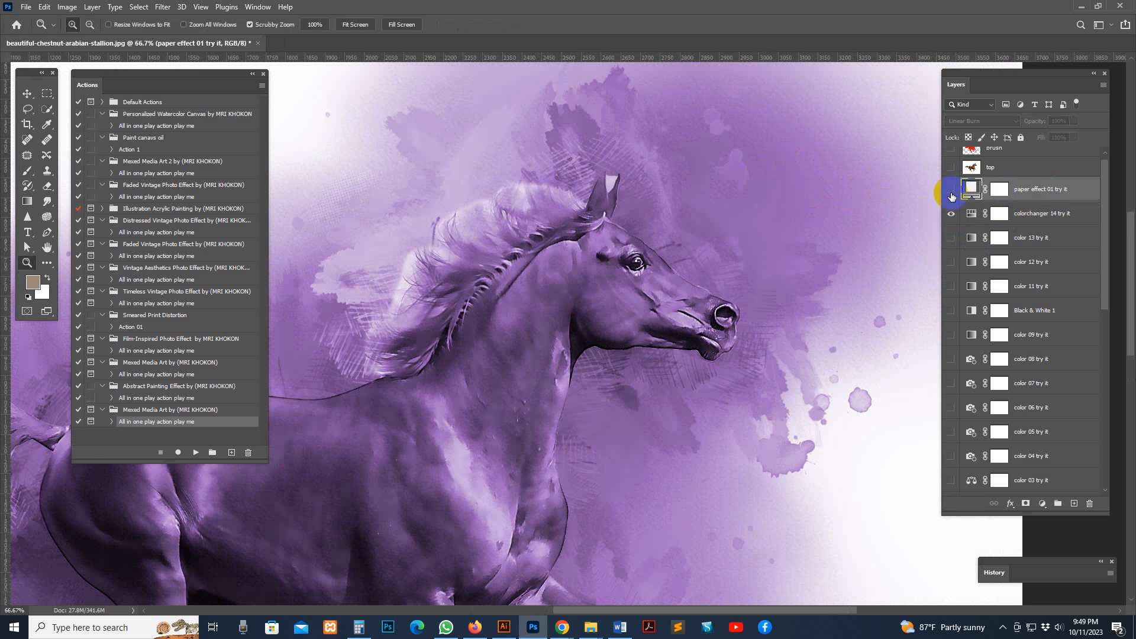
{"action": "left_click", "coordinate": [951, 190]}
{"action": "left_click", "coordinate": [785, 236], "text": "alt"}
{"action": "left_click", "coordinate": [774, 234], "text": "alt"}
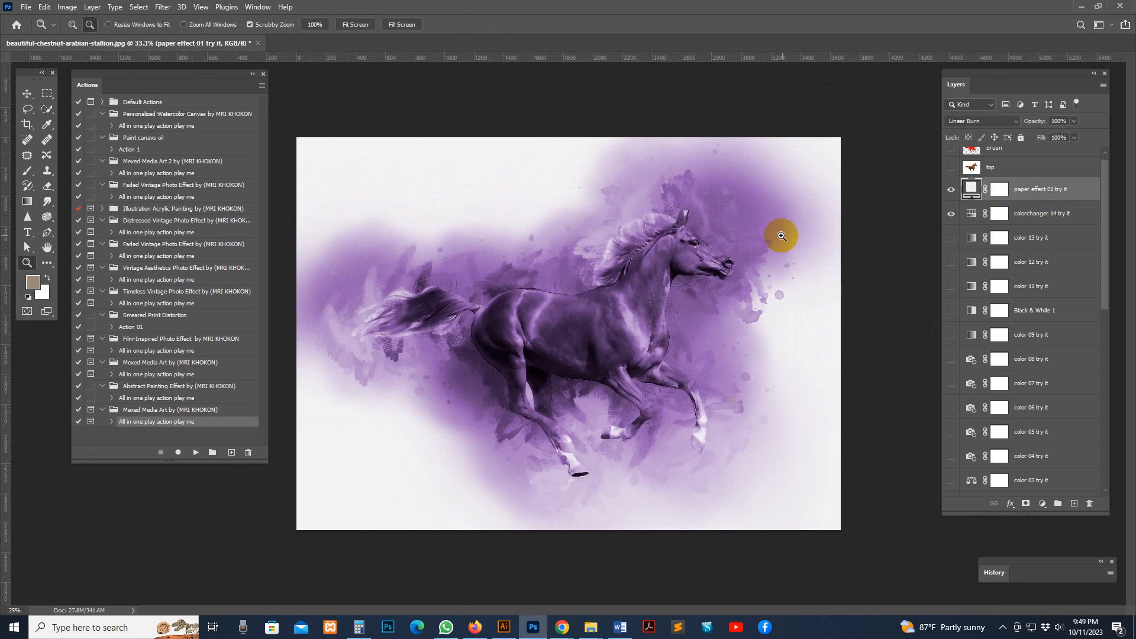
Toggle "colorchanger 14 try it" for a last comparison and close the horse document without saving
{"action": "left_click", "coordinate": [432, 198], "text": "alt"}
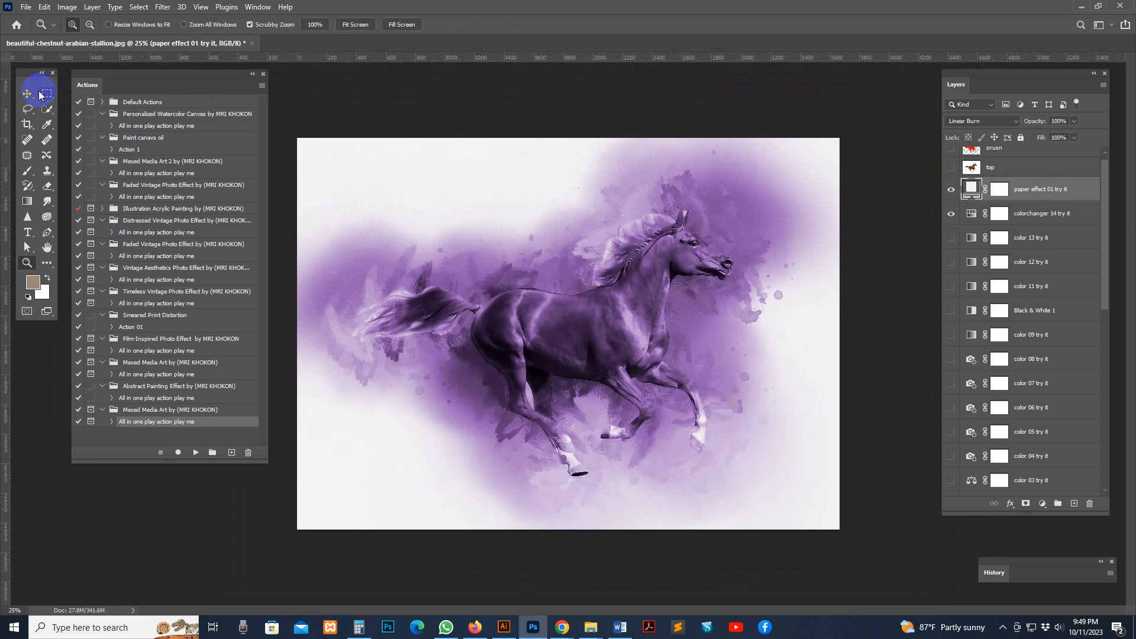
{"action": "left_click", "coordinate": [29, 93]}
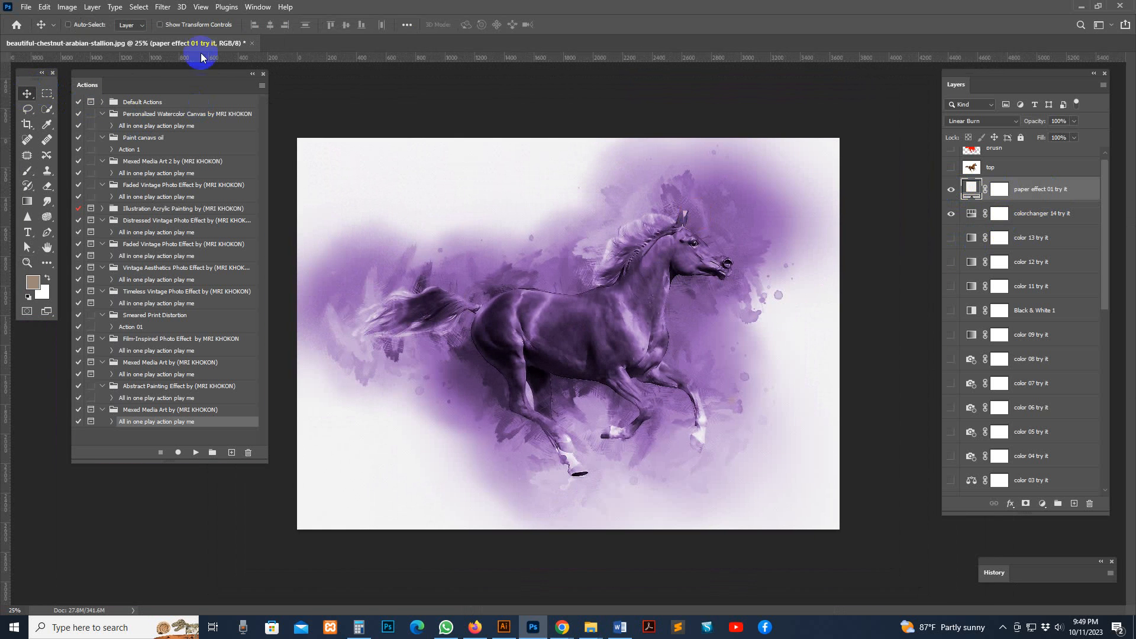
{"action": "left_click", "coordinate": [951, 214]}
{"action": "left_click", "coordinate": [950, 215]}
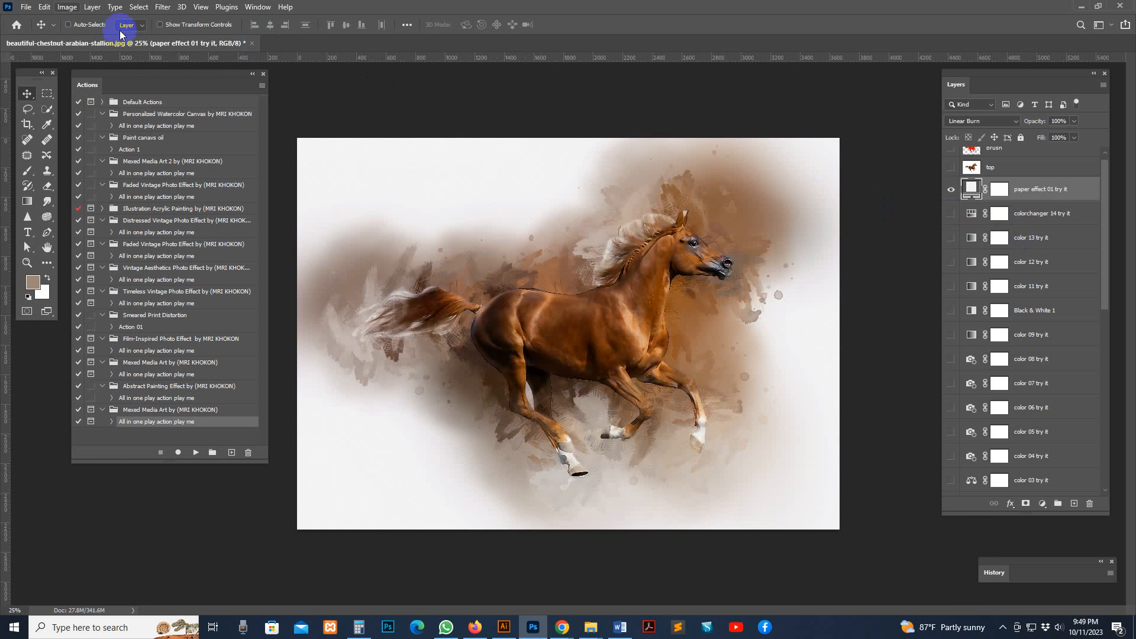
{"action": "left_click", "coordinate": [251, 44]}
{"action": "left_click", "coordinate": [553, 232]}
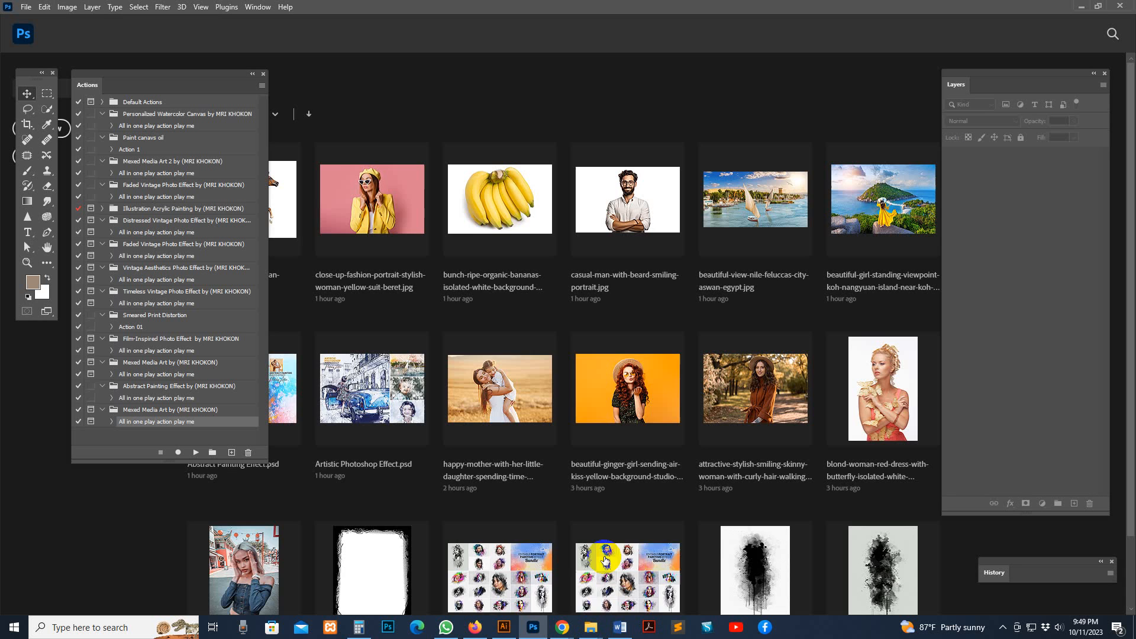
Open woman-wearing-vibrant-clothes.jpg from the Mexed Media Art folder in Photoshop
{"action": "mouse_move", "coordinate": [594, 634]}
{"action": "left_click", "coordinate": [719, 602]}
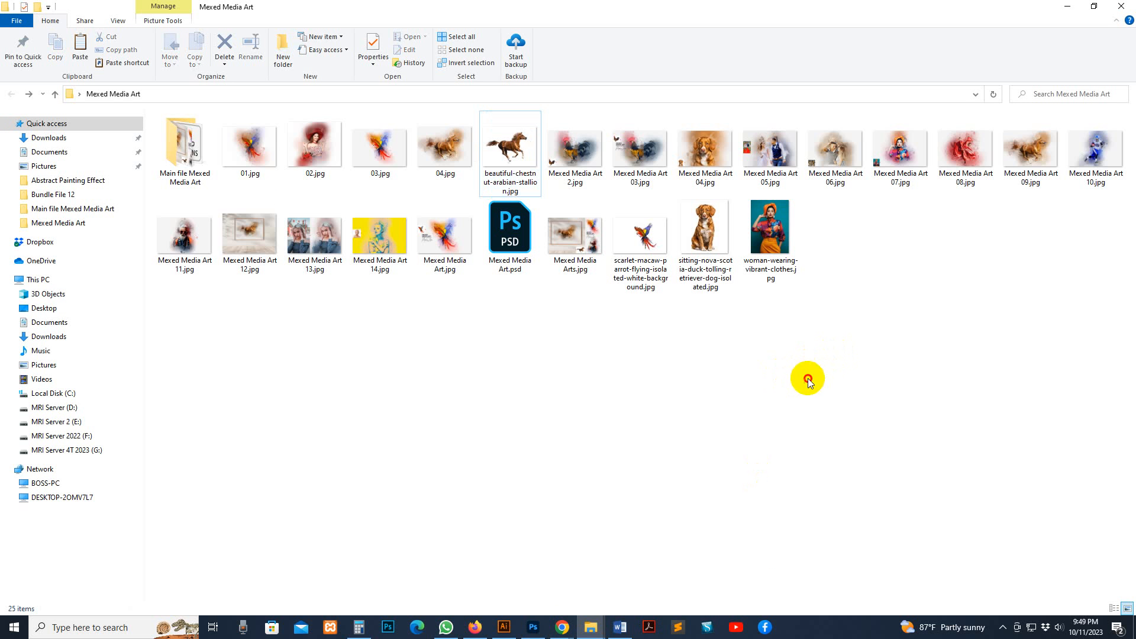
{"action": "left_click", "coordinate": [710, 237]}
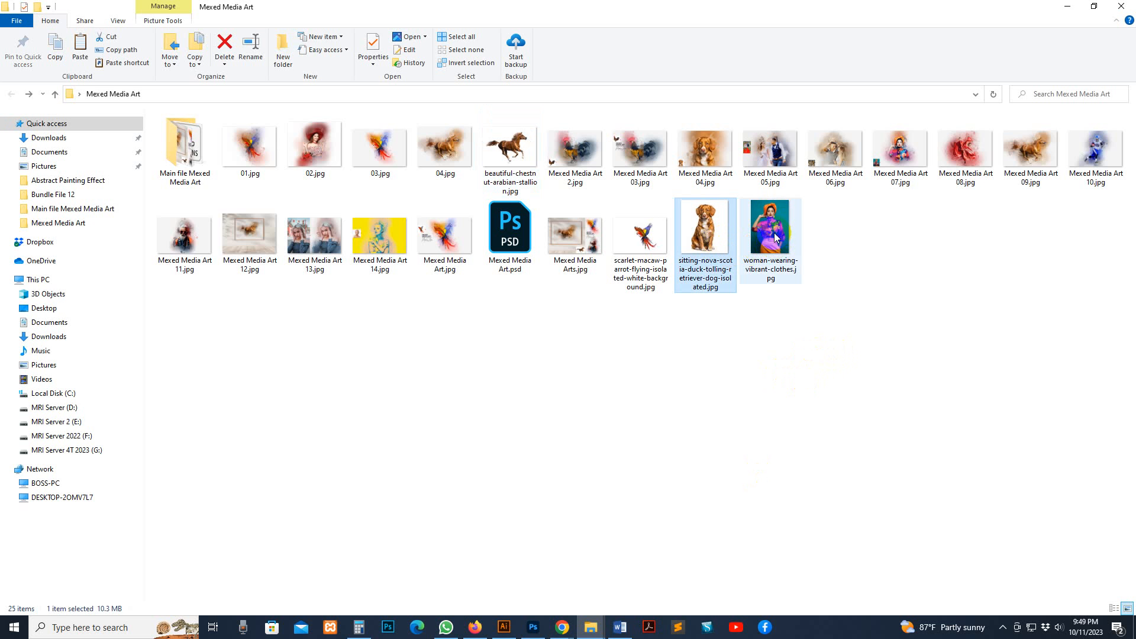
{"action": "left_click_drag", "start_coordinate": [775, 240], "coordinate": [625, 115]}
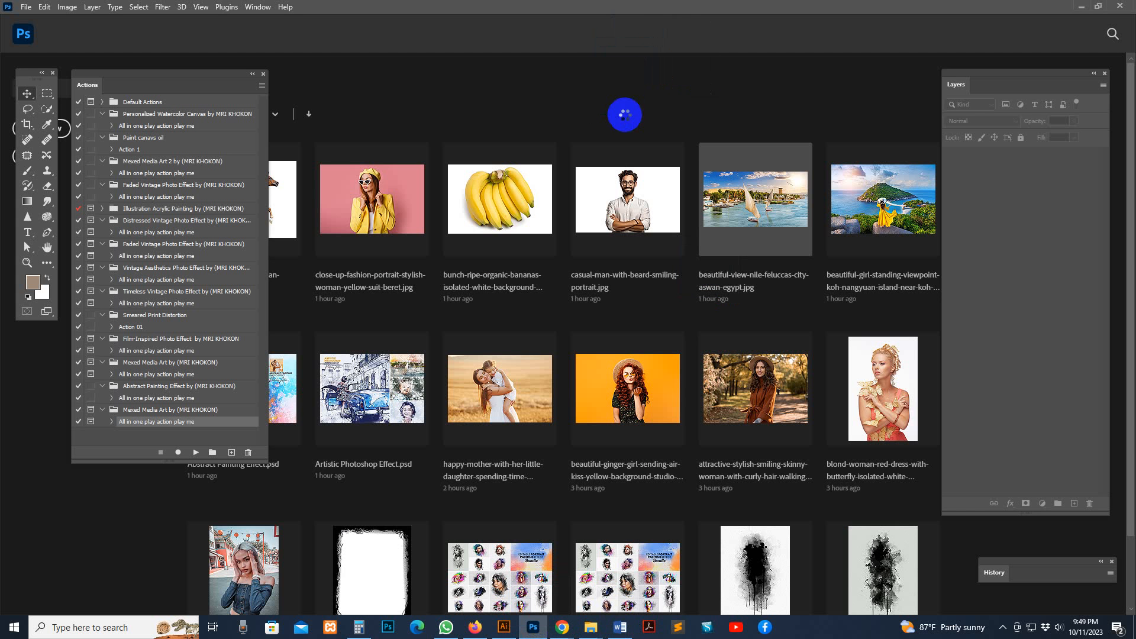
{"action": "key", "text": "z"}
{"action": "key", "text": "ctrl+minus"}
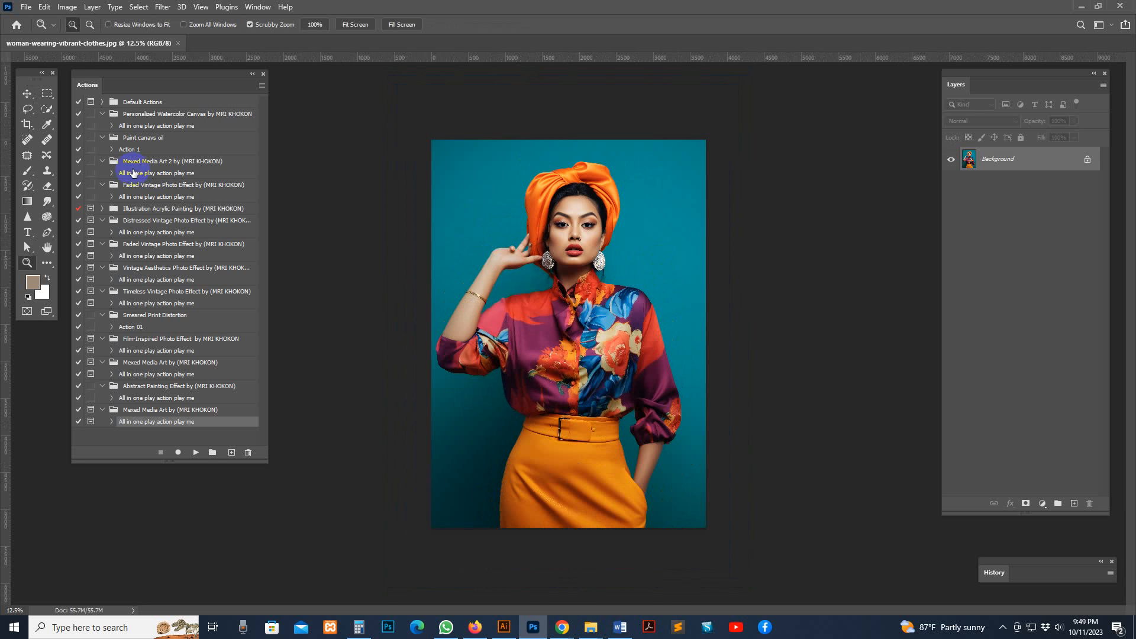
Extend the canvas at both sides and above the woman with the Crop tool to about 5536 × 5920 px
{"action": "left_click", "coordinate": [25, 124]}
{"action": "left_click_drag", "start_coordinate": [432, 342], "coordinate": [406, 341]}
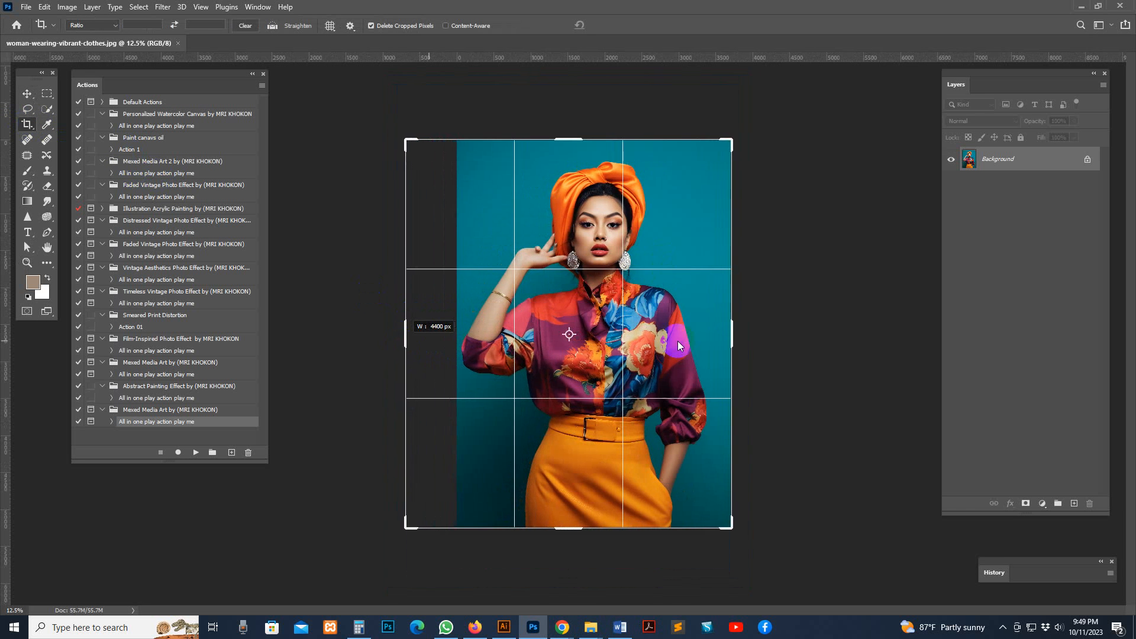
{"action": "left_click_drag", "start_coordinate": [733, 333], "coordinate": [774, 317]}
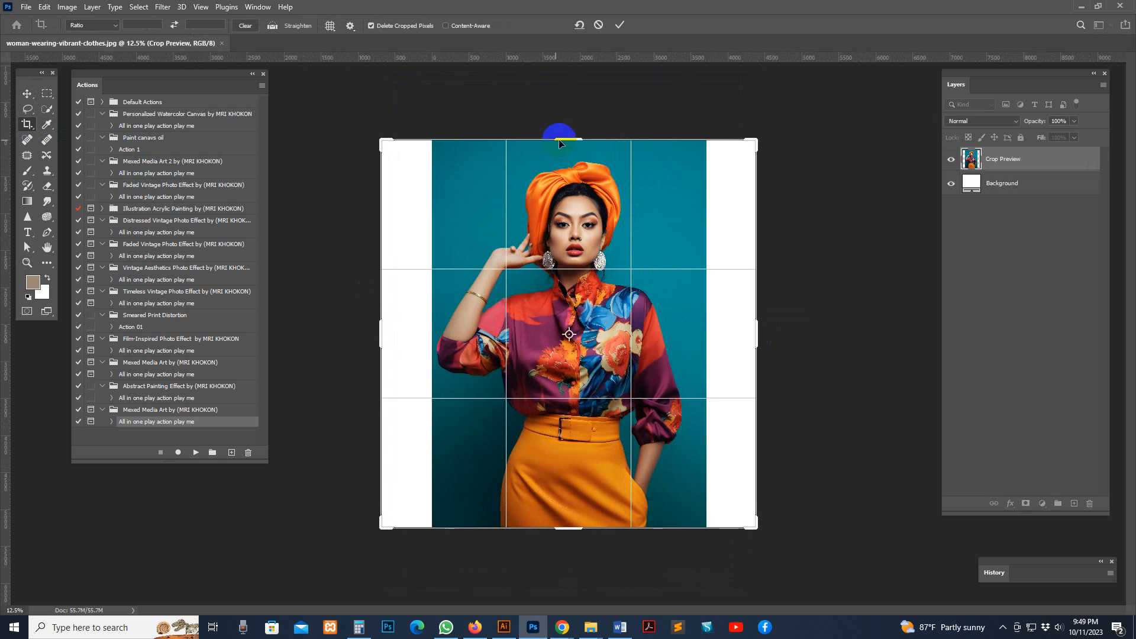
{"action": "left_click_drag", "start_coordinate": [559, 143], "coordinate": [562, 107]}
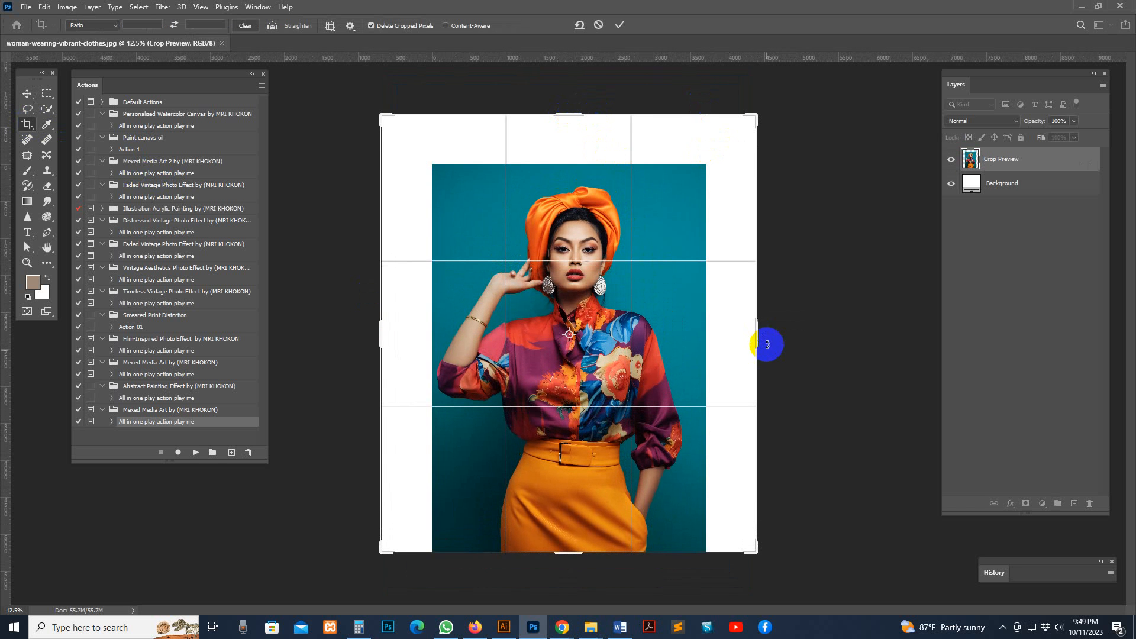
{"action": "left_click_drag", "start_coordinate": [768, 341], "coordinate": [781, 340]}
{"action": "left_click_drag", "start_coordinate": [372, 337], "coordinate": [363, 332]}
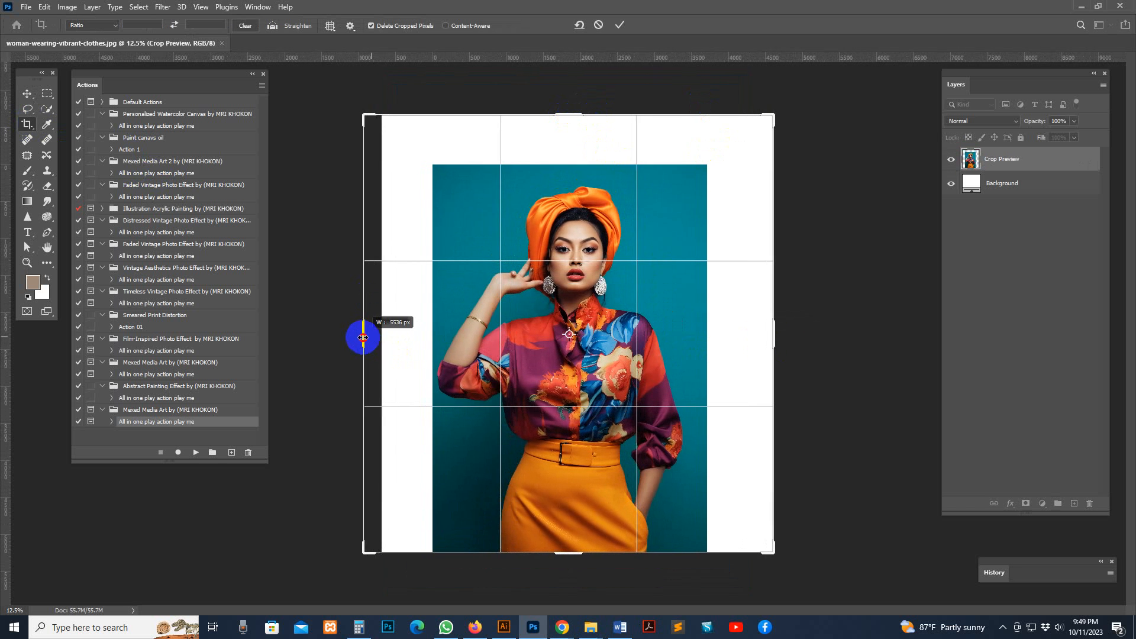
{"action": "left_click", "coordinate": [34, 94]}
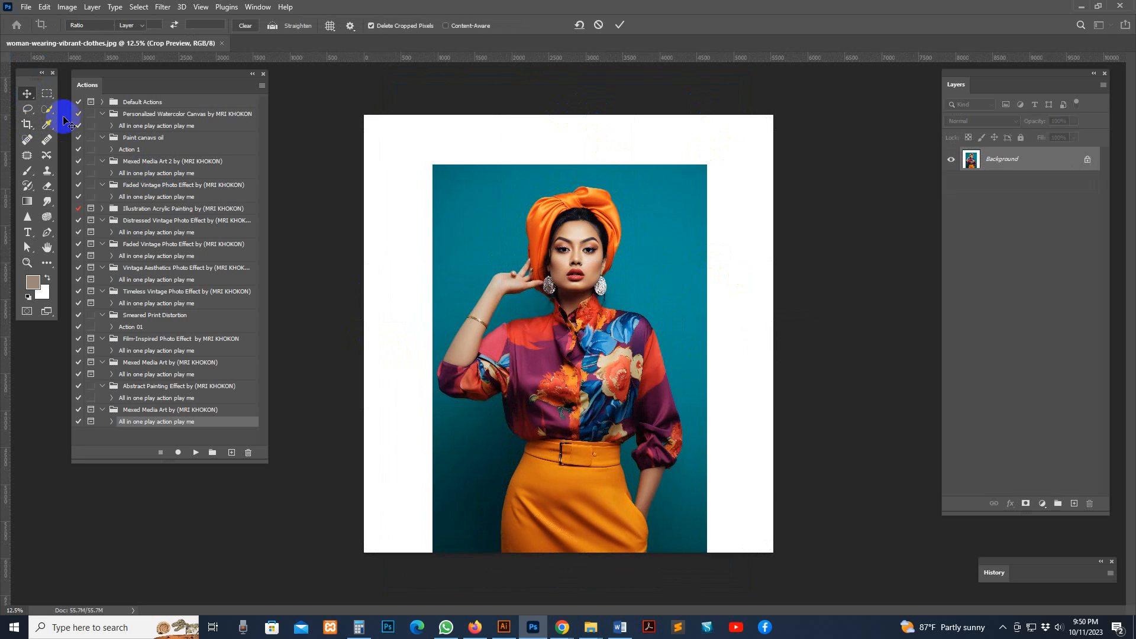
Set the brush opacity to 100% and sample the photo's teal backdrop as the foreground color
{"action": "left_click", "coordinate": [36, 141]}
{"action": "left_click", "coordinate": [27, 170]}
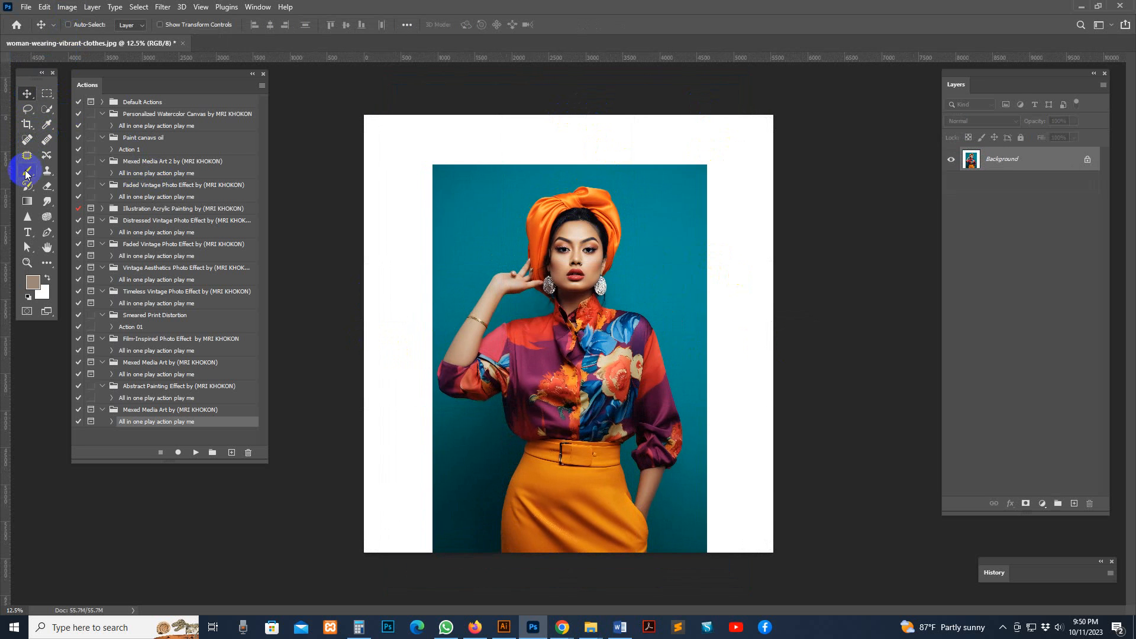
{"action": "left_click_drag", "start_coordinate": [271, 27], "coordinate": [489, 36]}
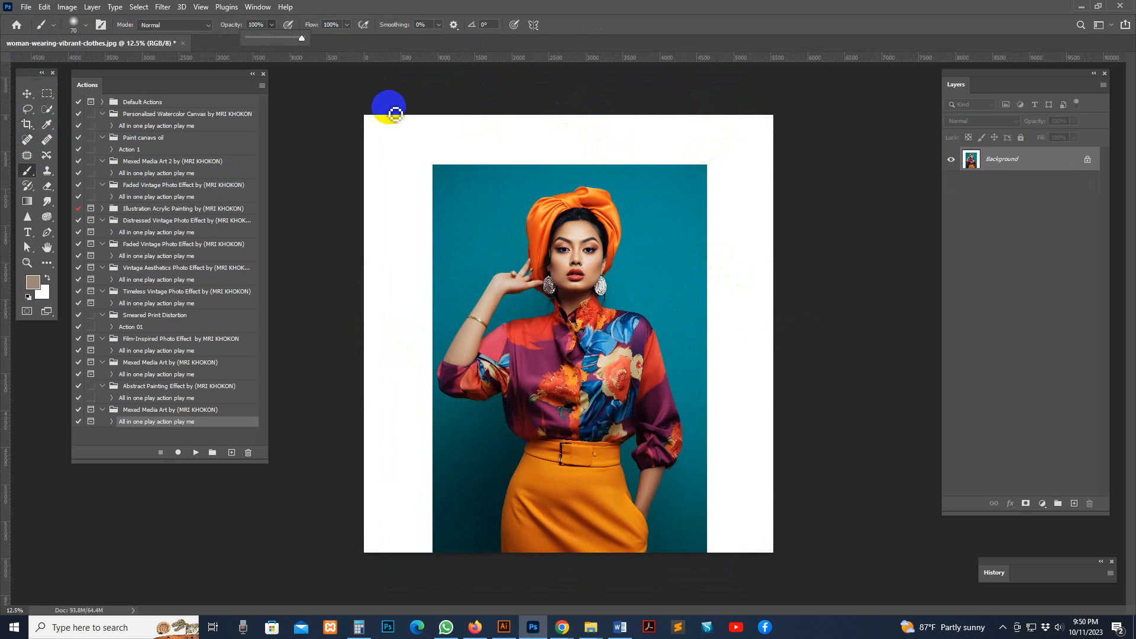
{"action": "left_click", "coordinate": [461, 165], "text": "alt"}
{"action": "left_click_drag", "start_coordinate": [46, 126], "coordinate": [100, 125]}
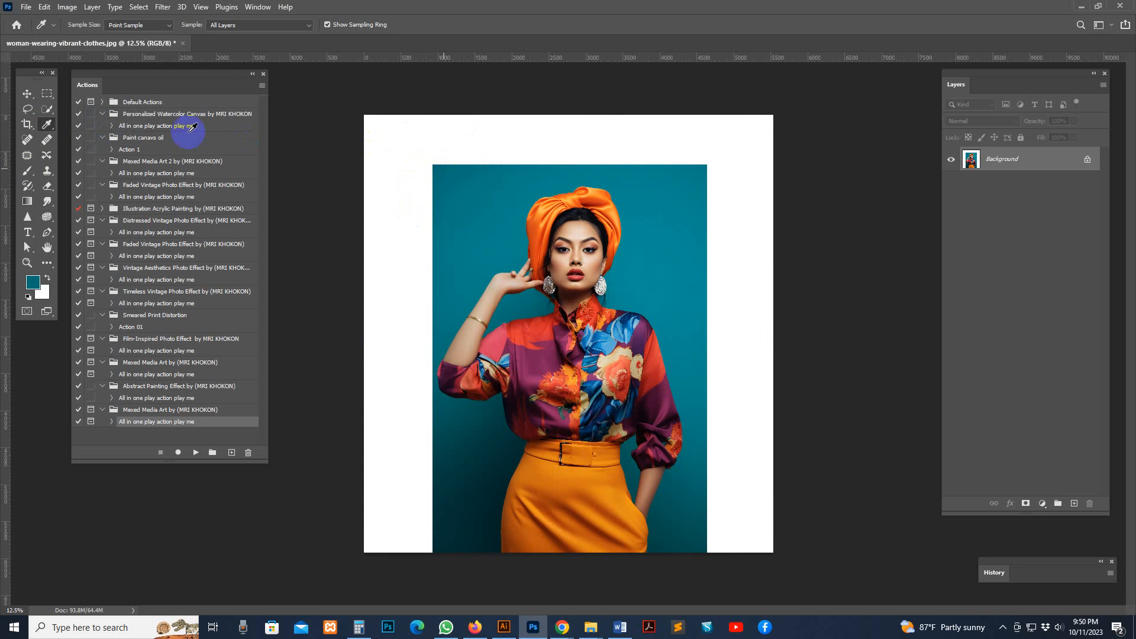
Enlarge the brush to 400 px and paint the white strip above the photo teal
{"action": "left_click", "coordinate": [27, 170]}
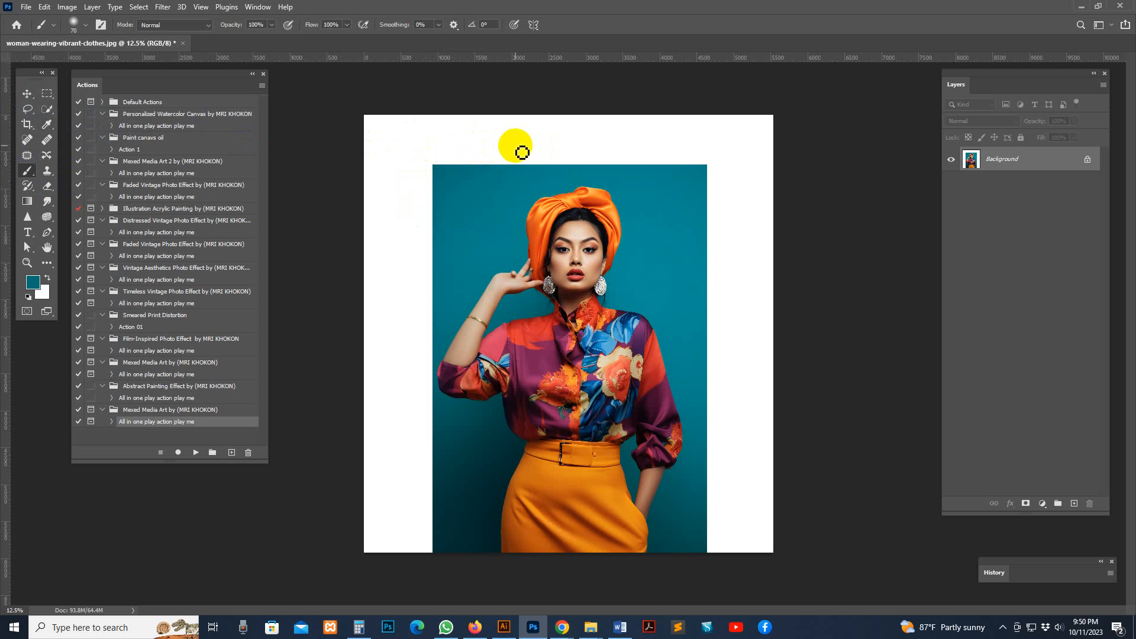
{"action": "key", "text": "bracketright"}
{"action": "key", "text": "bracketright"}
{"action": "key", "text": "bracketright"}
{"action": "key", "text": "bracketright"}
{"action": "key", "text": "bracketright"}
{"action": "key", "text": "bracketright"}
{"action": "mouse_move", "coordinate": [441, 163]}
{"action": "left_mouse_down"}
{"action": "mouse_move", "coordinate": [744, 155]}
{"action": "mouse_move", "coordinate": [392, 158]}
{"action": "left_mouse_up"}
{"action": "key", "text": "bracketright"}
{"action": "mouse_move", "coordinate": [435, 123]}
{"action": "left_mouse_down"}
{"action": "mouse_move", "coordinate": [614, 107]}
{"action": "mouse_move", "coordinate": [502, 142]}
{"action": "left_mouse_up"}
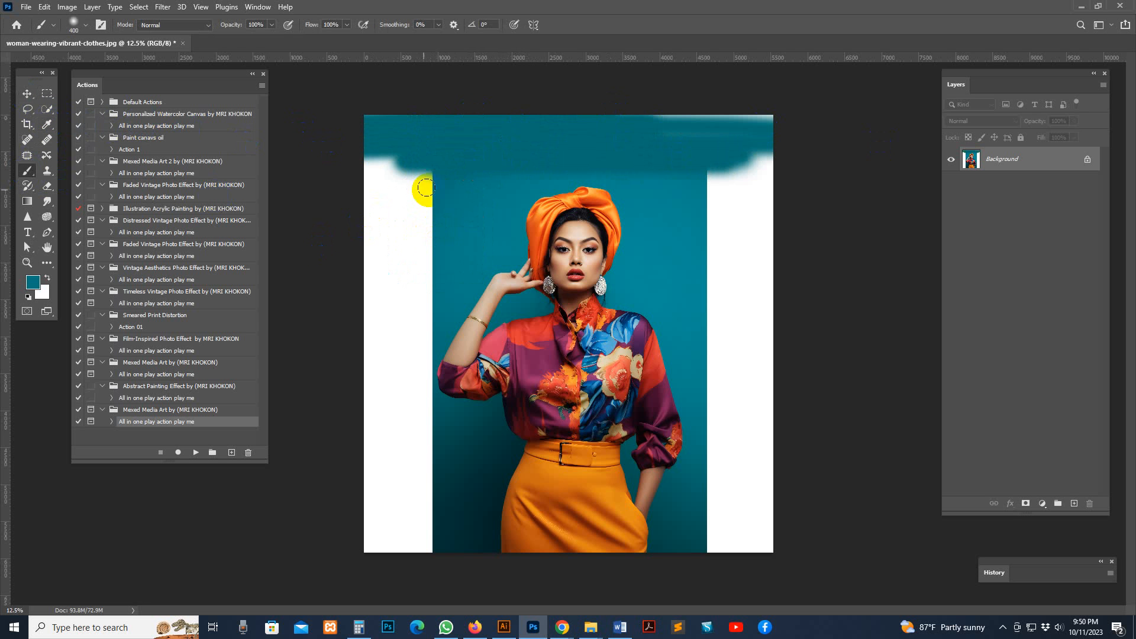
Paint the white margins on both sides of the woman teal, blending them into the backdrop
{"action": "mouse_move", "coordinate": [421, 185]}
{"action": "left_mouse_down"}
{"action": "mouse_move", "coordinate": [436, 582]}
{"action": "mouse_move", "coordinate": [407, 466]}
{"action": "mouse_move", "coordinate": [390, 156]}
{"action": "mouse_move", "coordinate": [387, 315]}
{"action": "mouse_move", "coordinate": [381, 129]}
{"action": "mouse_move", "coordinate": [421, 163]}
{"action": "mouse_move", "coordinate": [413, 531]}
{"action": "mouse_move", "coordinate": [382, 548]}
{"action": "mouse_move", "coordinate": [371, 185]}
{"action": "mouse_move", "coordinate": [376, 585]}
{"action": "mouse_move", "coordinate": [388, 490]}
{"action": "left_mouse_up"}
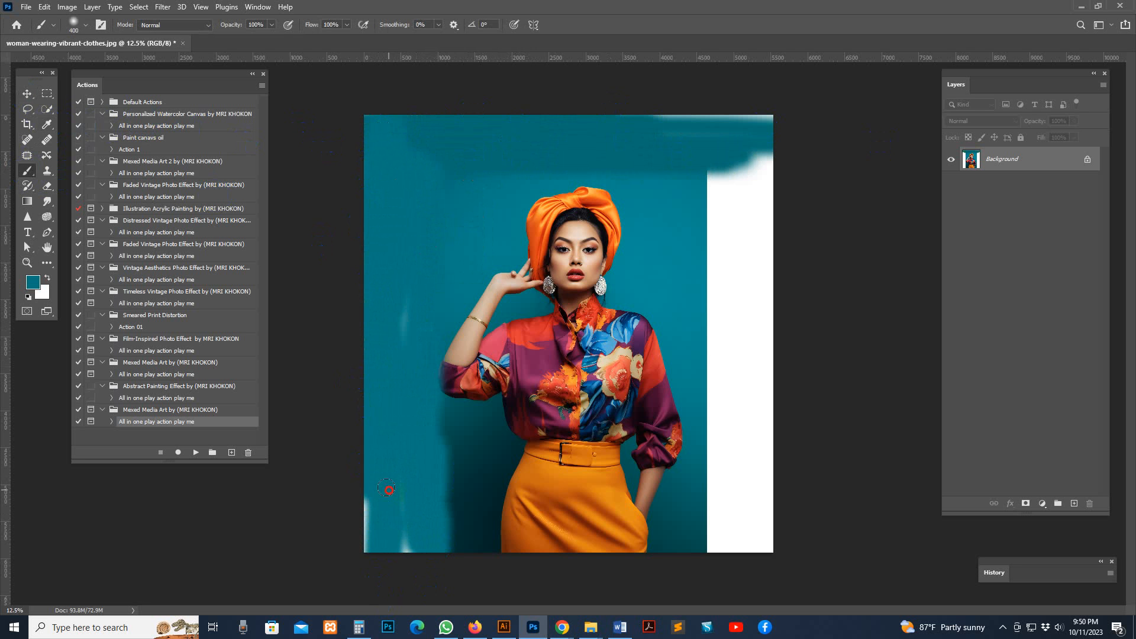
{"action": "left_click_drag", "start_coordinate": [367, 530], "coordinate": [402, 561]}
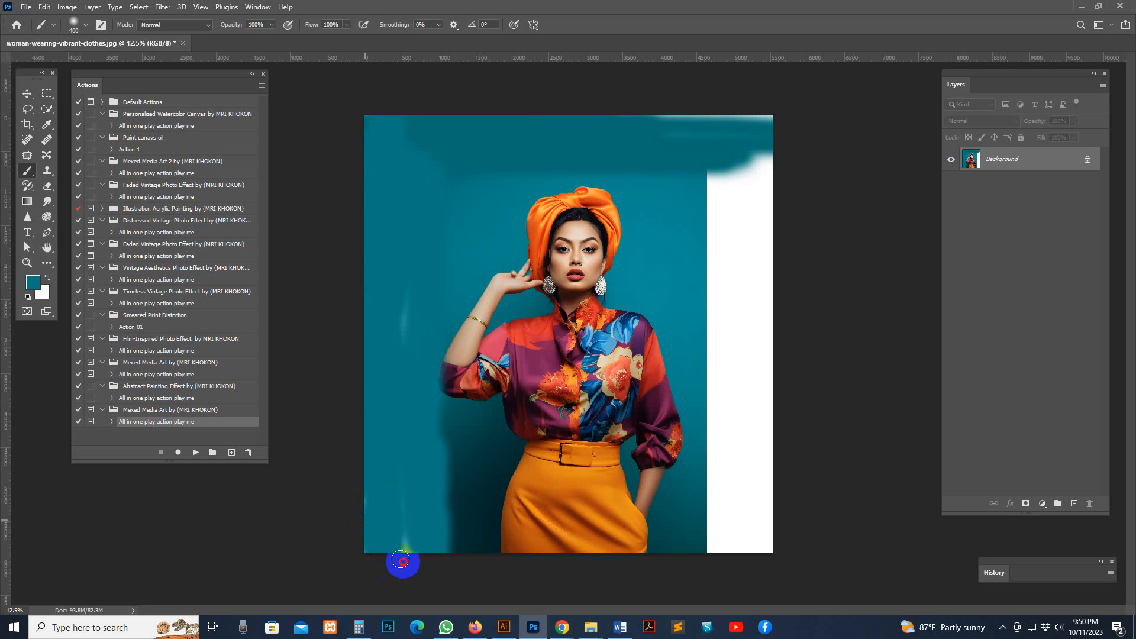
{"action": "left_click_drag", "start_coordinate": [418, 265], "coordinate": [406, 332]}
{"action": "mouse_move", "coordinate": [710, 152]}
{"action": "left_mouse_down"}
{"action": "mouse_move", "coordinate": [604, 106]}
{"action": "mouse_move", "coordinate": [757, 155]}
{"action": "mouse_move", "coordinate": [718, 267]}
{"action": "mouse_move", "coordinate": [716, 243]}
{"action": "mouse_move", "coordinate": [715, 460]}
{"action": "mouse_move", "coordinate": [700, 588]}
{"action": "mouse_move", "coordinate": [735, 119]}
{"action": "mouse_move", "coordinate": [769, 127]}
{"action": "mouse_move", "coordinate": [752, 355]}
{"action": "mouse_move", "coordinate": [713, 561]}
{"action": "mouse_move", "coordinate": [798, 457]}
{"action": "mouse_move", "coordinate": [727, 536]}
{"action": "mouse_move", "coordinate": [785, 389]}
{"action": "mouse_move", "coordinate": [751, 236]}
{"action": "left_mouse_up"}
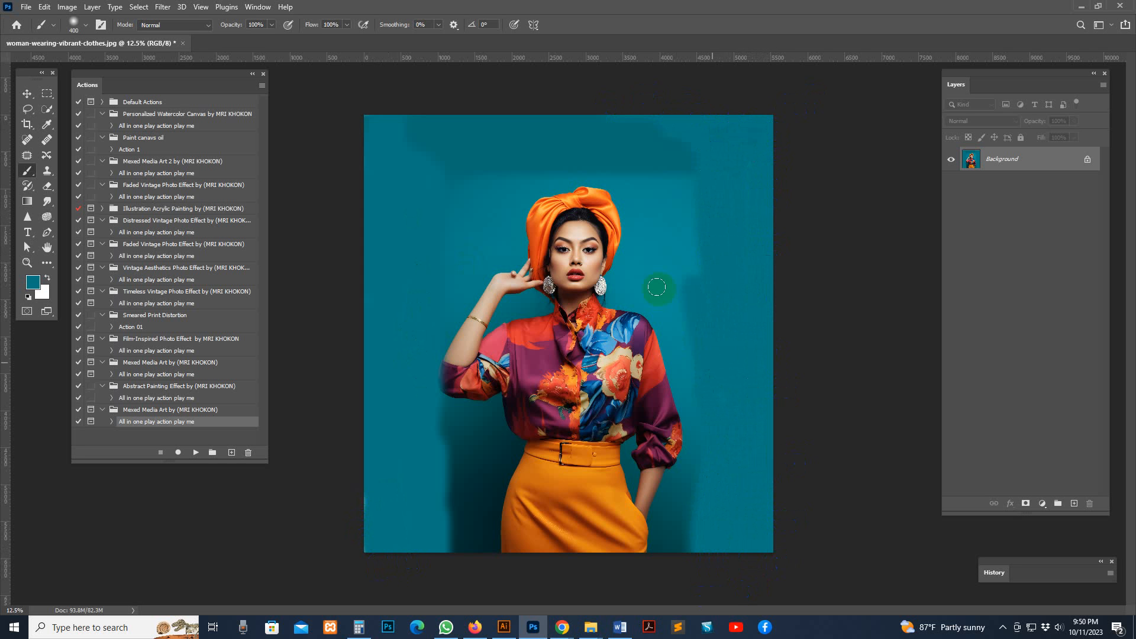
Resize the image proportionally to a width of 2500 pixels
{"action": "left_click", "coordinate": [61, 8]}
{"action": "left_click", "coordinate": [83, 95]}
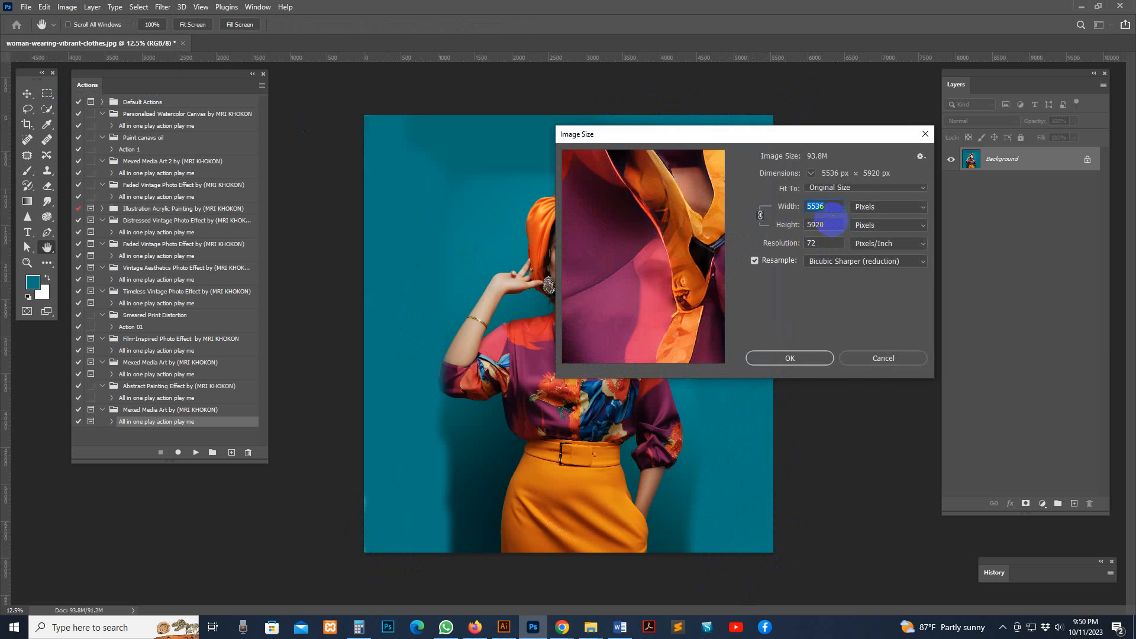
{"action": "type", "text": "2500"}
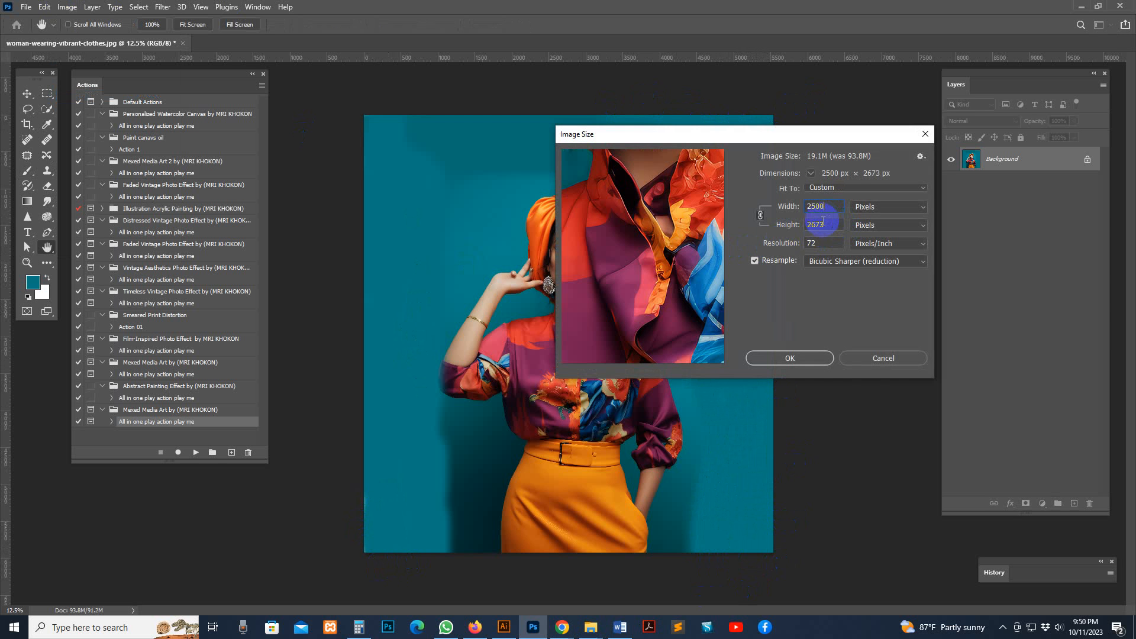
{"action": "left_click", "coordinate": [793, 358]}
{"action": "key", "text": "z"}
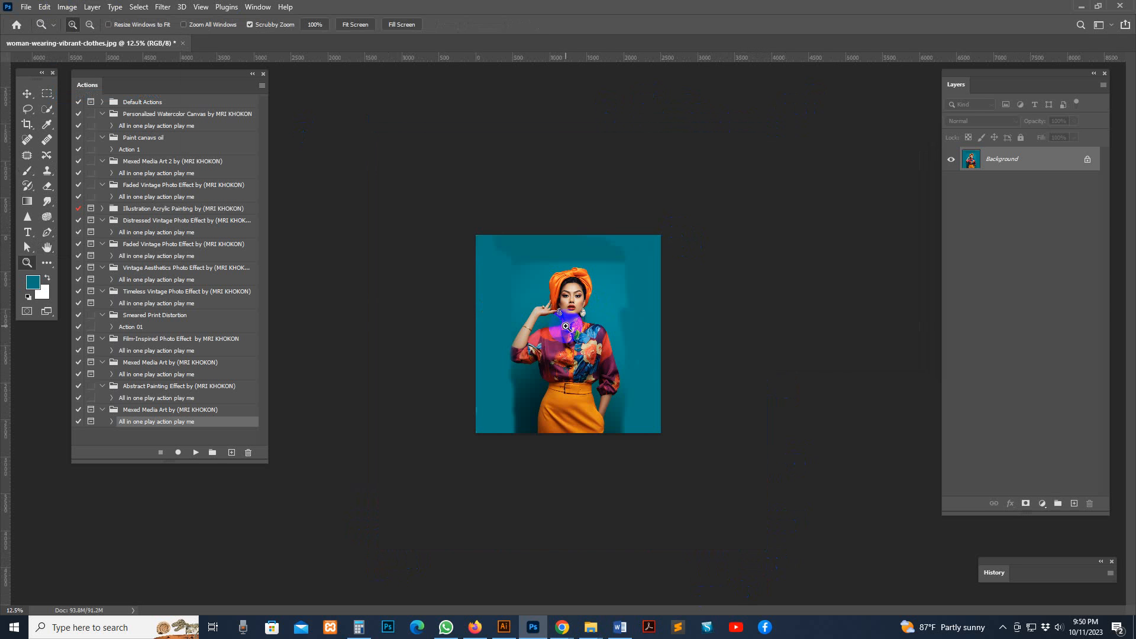
Select the woman with Select Subject and add a new layer named brush above the background
{"action": "left_click", "coordinate": [565, 327]}
{"action": "left_click", "coordinate": [47, 109]}
{"action": "left_click", "coordinate": [331, 24]}
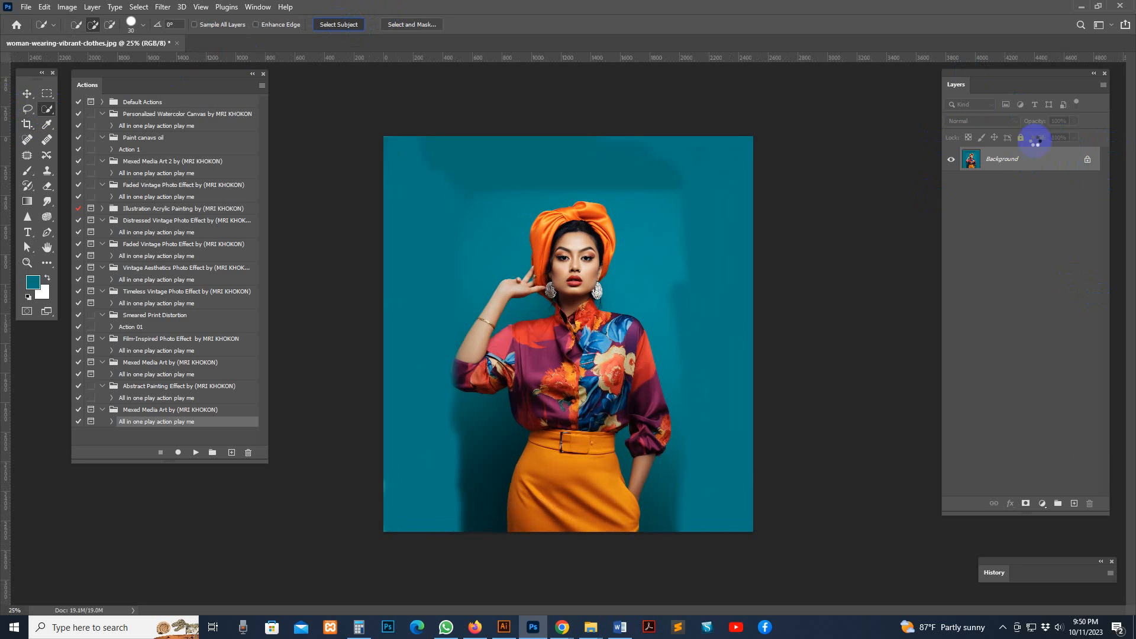
{"action": "left_click", "coordinate": [1074, 504]}
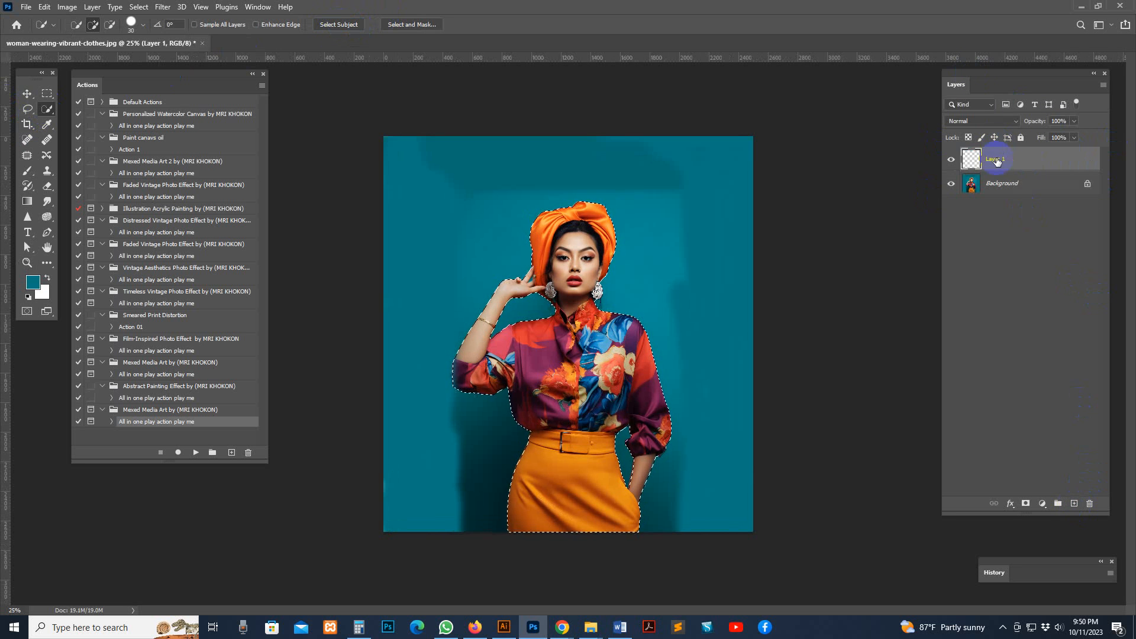
{"action": "type", "text": "Brush"}
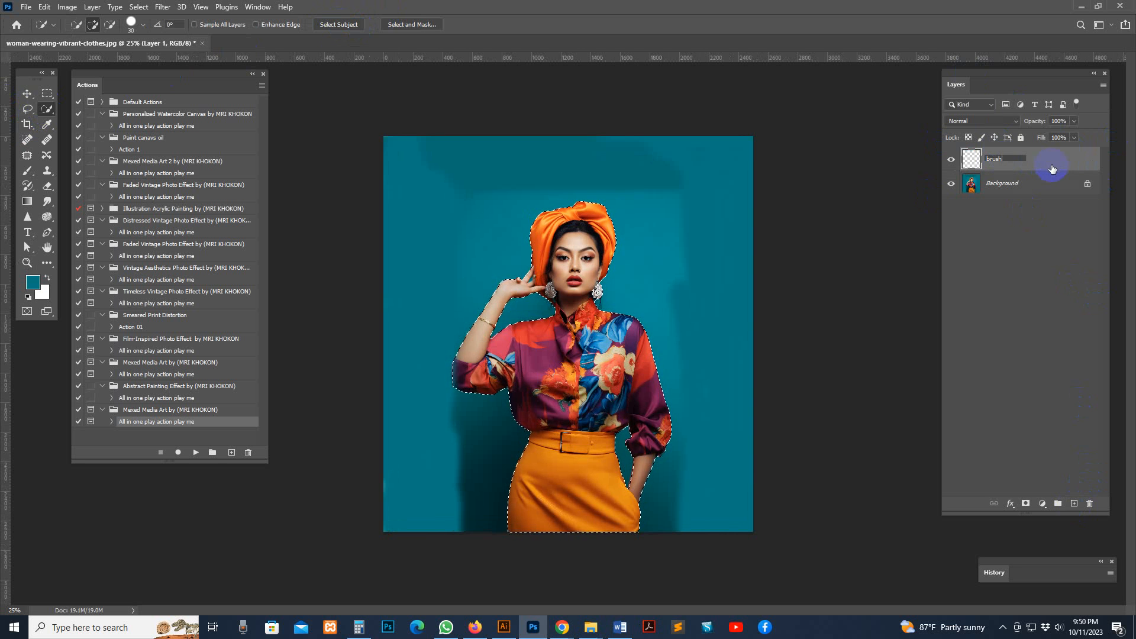
{"action": "key", "text": "Return"}
Set the foreground color to pure red (ff0000)
{"action": "left_click", "coordinate": [33, 287]}
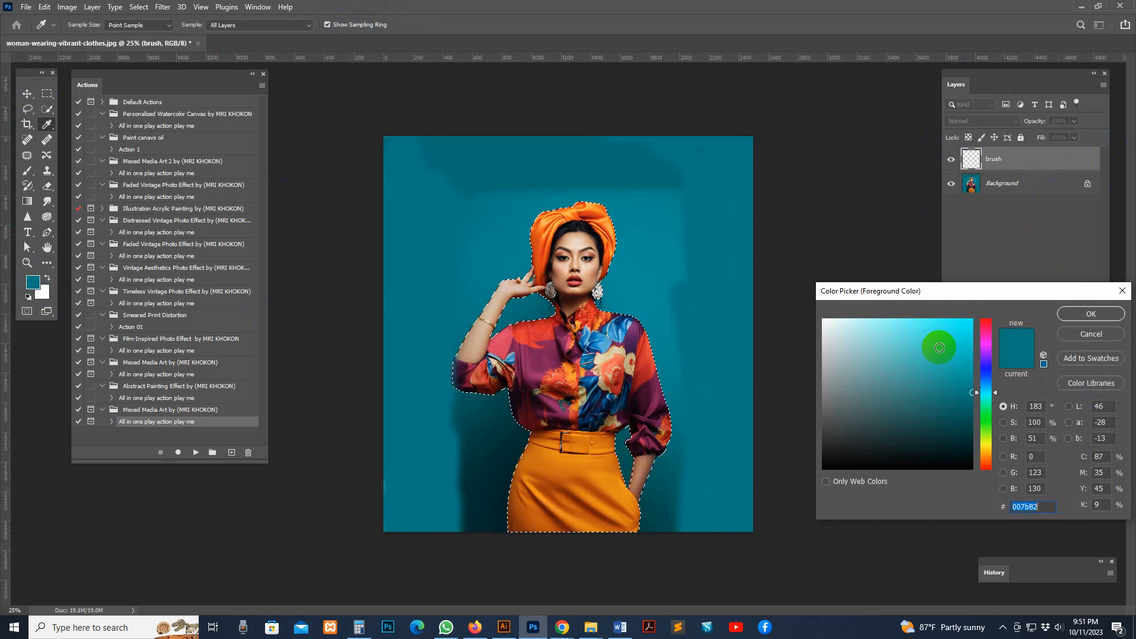
{"action": "left_click_drag", "start_coordinate": [939, 342], "coordinate": [985, 331]}
{"action": "left_click", "coordinate": [986, 322]}
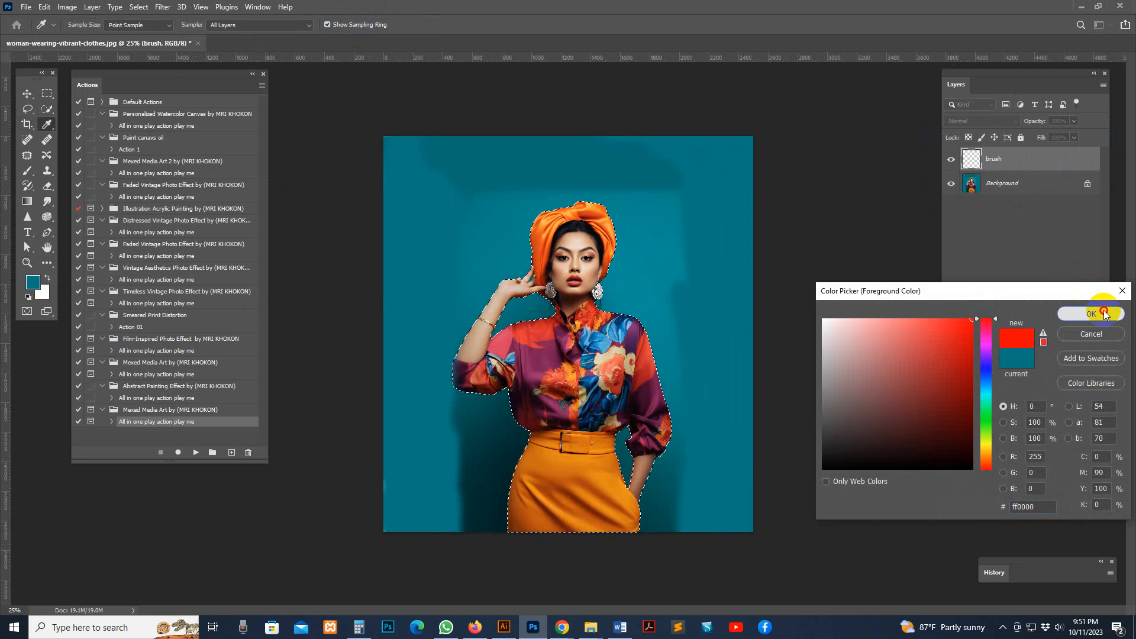
{"action": "left_click", "coordinate": [1091, 314]}
Paint the woman's head, raised arm, shoulders and chest red inside the selection with a 400 px brush at 100% opacity
{"action": "left_click", "coordinate": [47, 263]}
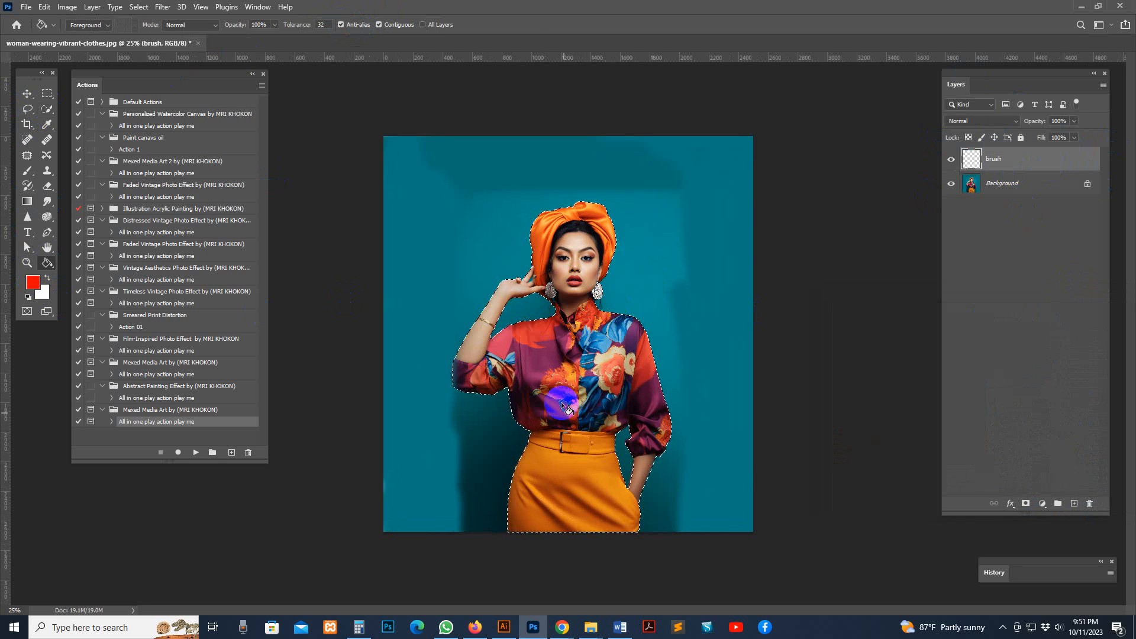
{"action": "left_click", "coordinate": [27, 173]}
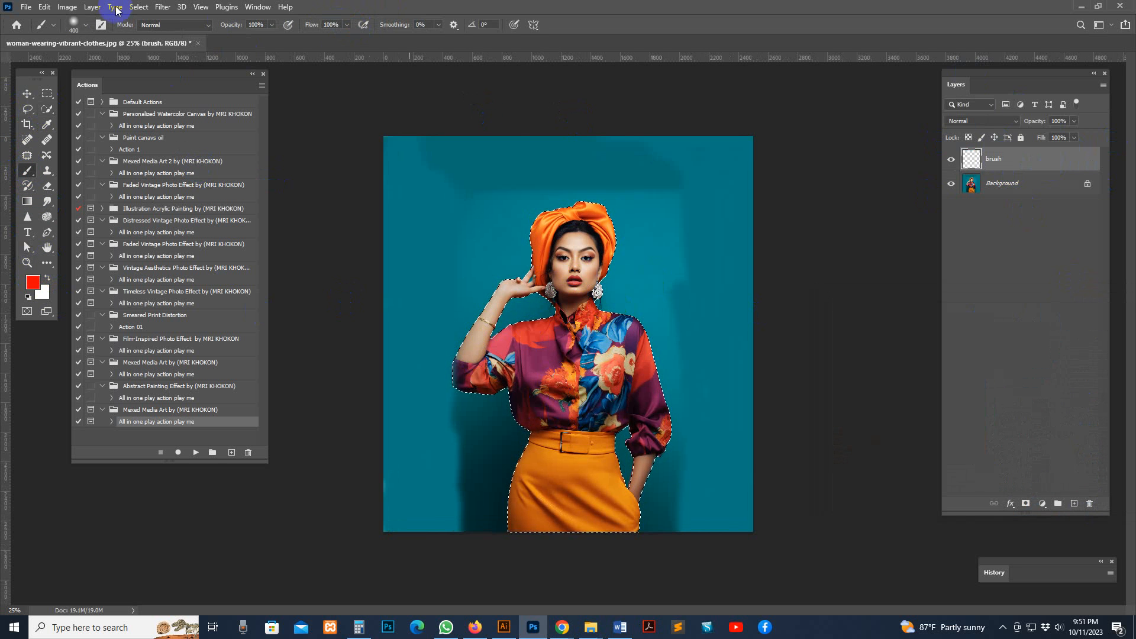
{"action": "left_click", "coordinate": [74, 25]}
{"action": "left_click", "coordinate": [726, 8]}
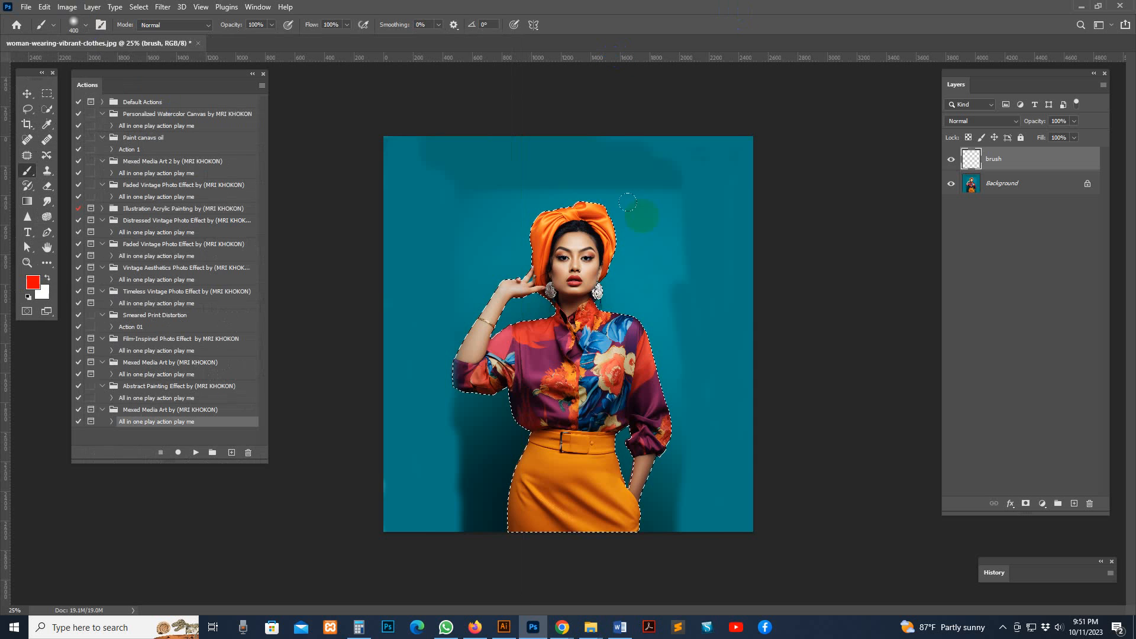
{"action": "mouse_move", "coordinate": [642, 215]}
{"action": "left_mouse_down"}
{"action": "mouse_move", "coordinate": [605, 199]}
{"action": "mouse_move", "coordinate": [496, 259]}
{"action": "mouse_move", "coordinate": [512, 303]}
{"action": "mouse_move", "coordinate": [493, 301]}
{"action": "mouse_move", "coordinate": [481, 331]}
{"action": "mouse_move", "coordinate": [520, 313]}
{"action": "mouse_move", "coordinate": [603, 322]}
{"action": "mouse_move", "coordinate": [606, 298]}
{"action": "mouse_move", "coordinate": [558, 315]}
{"action": "mouse_move", "coordinate": [580, 219]}
{"action": "mouse_move", "coordinate": [594, 235]}
{"action": "mouse_move", "coordinate": [565, 221]}
{"action": "mouse_move", "coordinate": [547, 273]}
{"action": "mouse_move", "coordinate": [576, 371]}
{"action": "mouse_move", "coordinate": [579, 336]}
{"action": "mouse_move", "coordinate": [574, 350]}
{"action": "mouse_move", "coordinate": [656, 381]}
{"action": "mouse_move", "coordinate": [656, 355]}
{"action": "mouse_move", "coordinate": [636, 341]}
{"action": "mouse_move", "coordinate": [481, 364]}
{"action": "mouse_move", "coordinate": [466, 352]}
{"action": "mouse_move", "coordinate": [559, 344]}
{"action": "mouse_move", "coordinate": [542, 395]}
{"action": "mouse_move", "coordinate": [650, 340]}
{"action": "mouse_move", "coordinate": [518, 293]}
{"action": "left_mouse_up"}
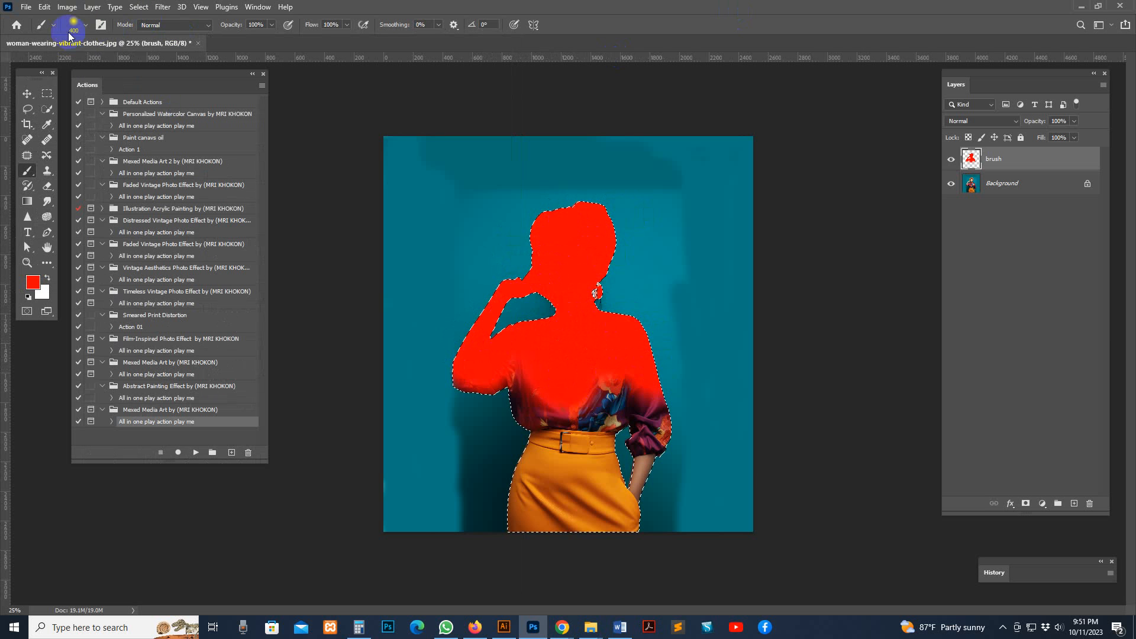
{"action": "mouse_move", "coordinate": [537, 255]}
{"action": "left_mouse_down"}
{"action": "mouse_move", "coordinate": [597, 256]}
{"action": "mouse_move", "coordinate": [569, 263]}
{"action": "mouse_move", "coordinate": [529, 347]}
{"action": "mouse_move", "coordinate": [546, 320]}
{"action": "mouse_move", "coordinate": [519, 325]}
{"action": "mouse_move", "coordinate": [549, 286]}
{"action": "mouse_move", "coordinate": [595, 262]}
{"action": "mouse_move", "coordinate": [565, 306]}
{"action": "mouse_move", "coordinate": [596, 204]}
{"action": "left_mouse_up"}
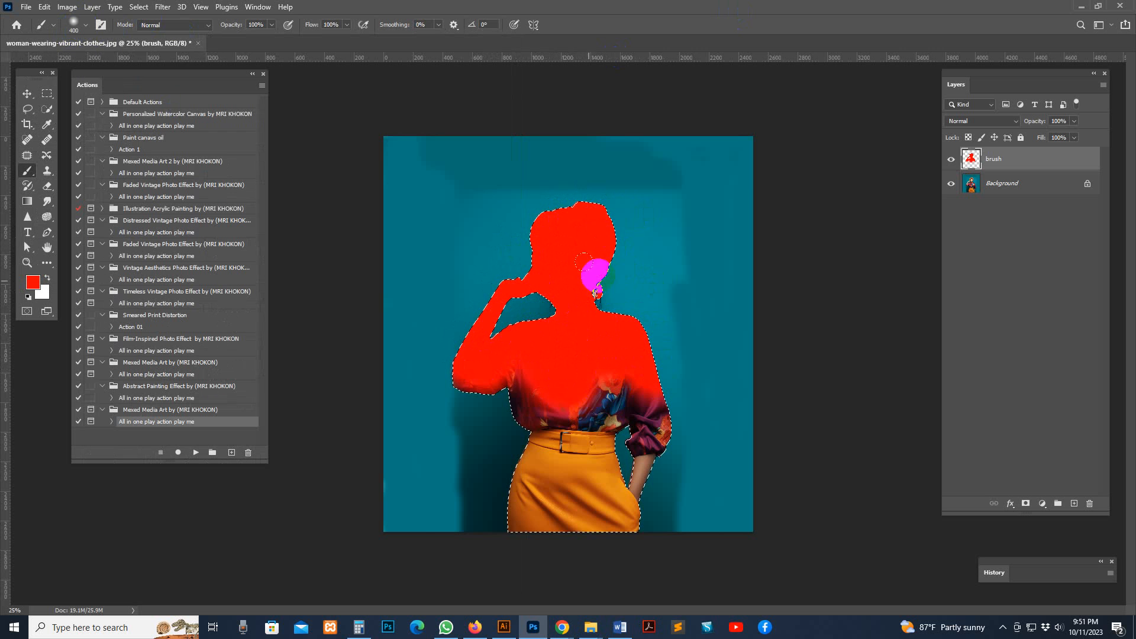
Clear the selection and paint the unfilled earring beside the neck red, reducing the brush size to 90 px
{"action": "left_click", "coordinate": [139, 6]}
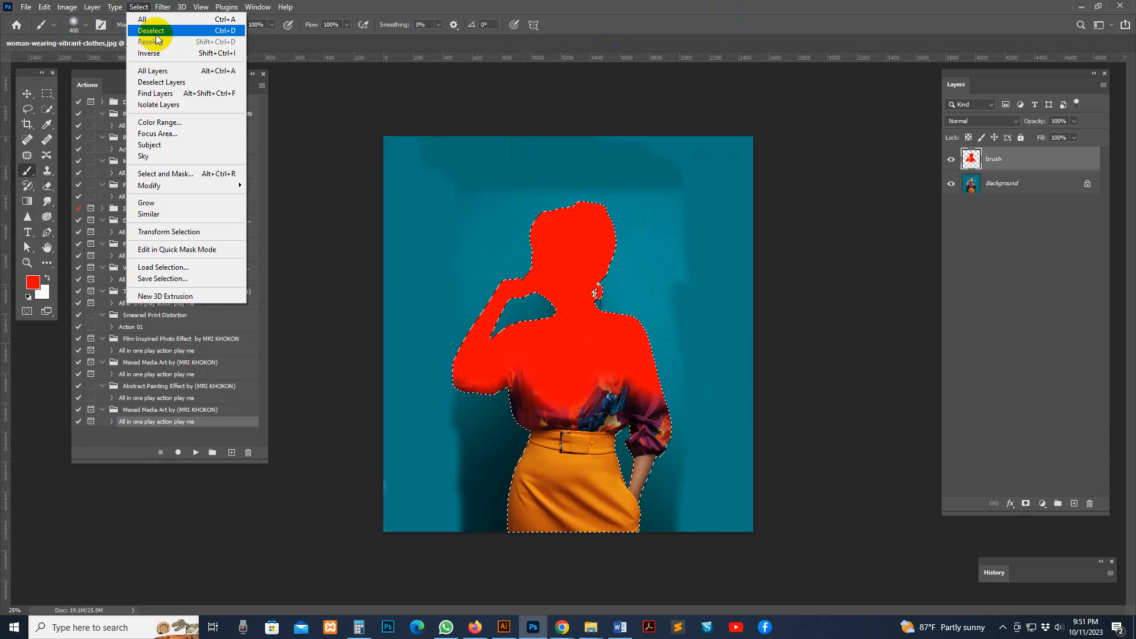
{"action": "left_click", "coordinate": [157, 31]}
{"action": "key", "text": "["}
{"action": "left_click_drag", "start_coordinate": [592, 266], "coordinate": [585, 294]}
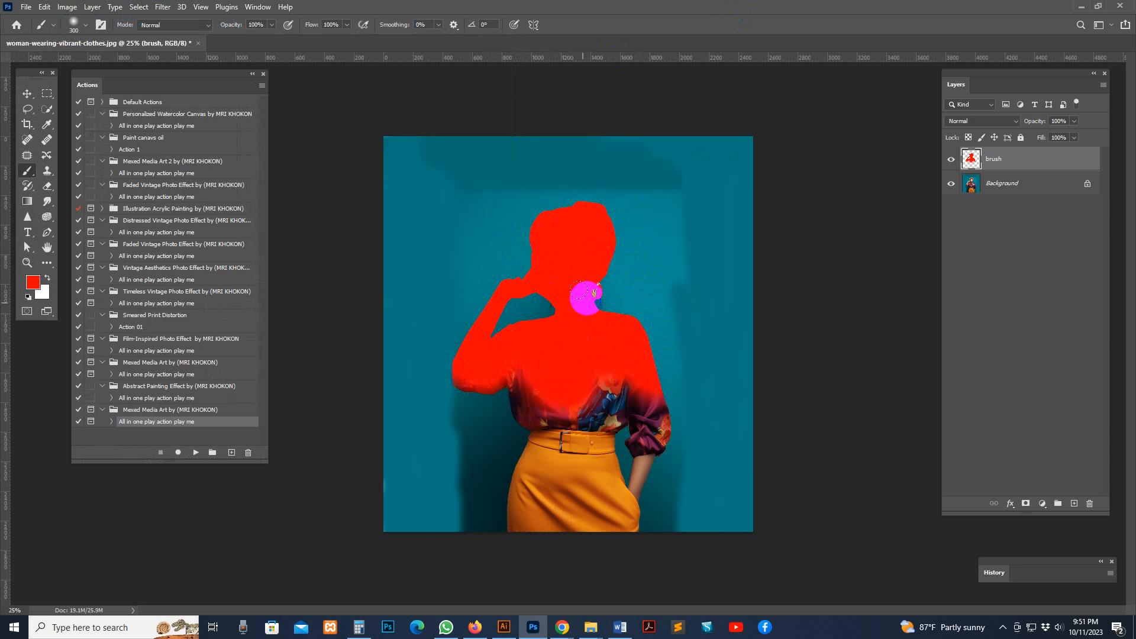
{"action": "key", "text": "bracketleft"}
{"action": "key", "text": "bracketleft"}
{"action": "key", "text": "bracketleft"}
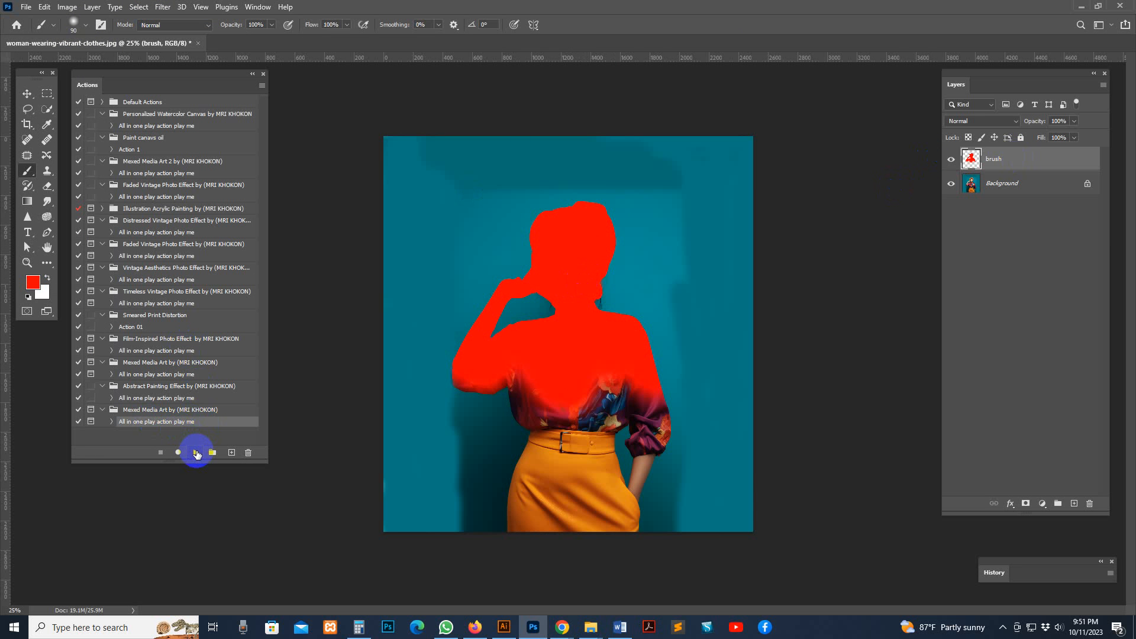
Run the selected all-in-one Mexed Media Art action on the portrait and dismiss its closing message
{"action": "left_click", "coordinate": [197, 454]}
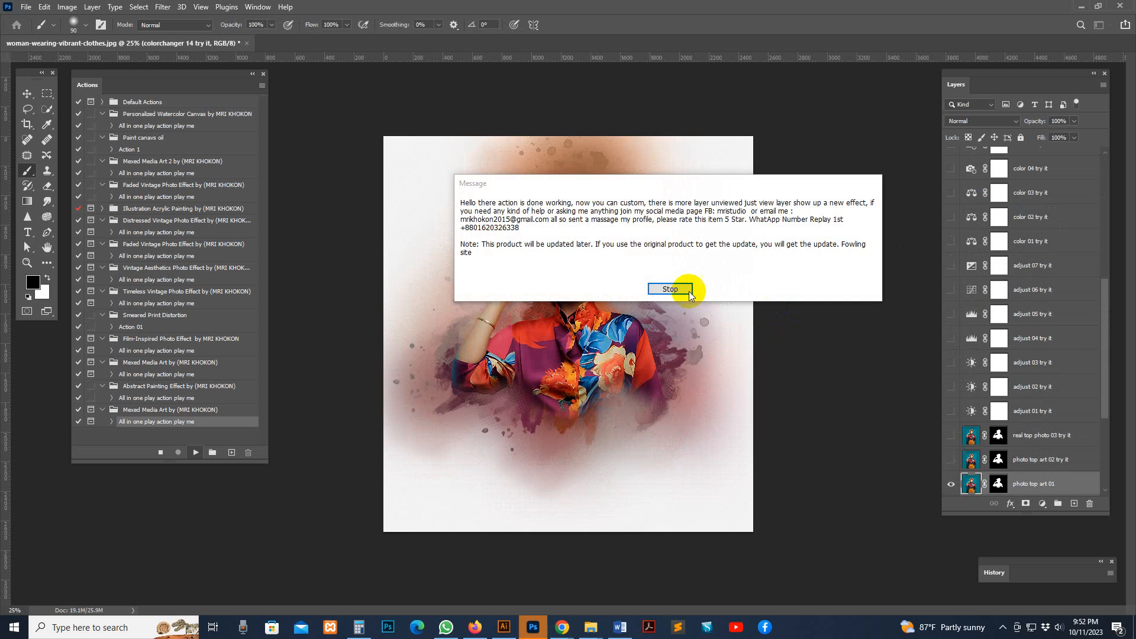
{"action": "left_click", "coordinate": [741, 290]}
Examine the generated artwork up close in full-screen view, covering the face, turban, blouse, paint splatters and paper texture
{"action": "left_click", "coordinate": [585, 270]}
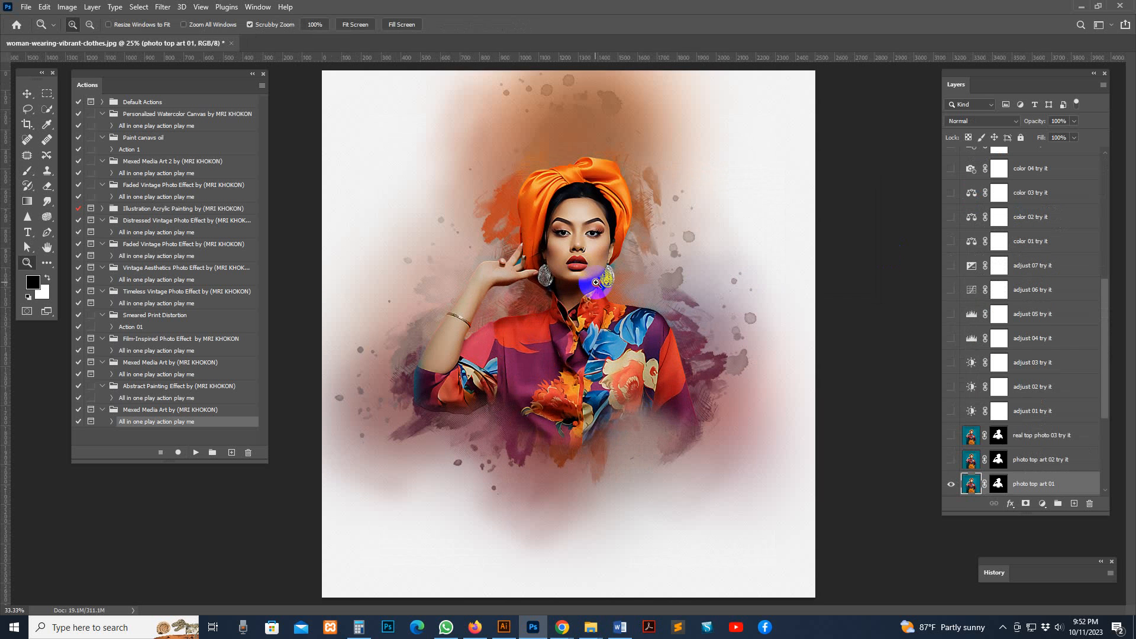
{"action": "left_click", "coordinate": [595, 288]}
{"action": "left_click_drag", "start_coordinate": [603, 252], "coordinate": [678, 290]}
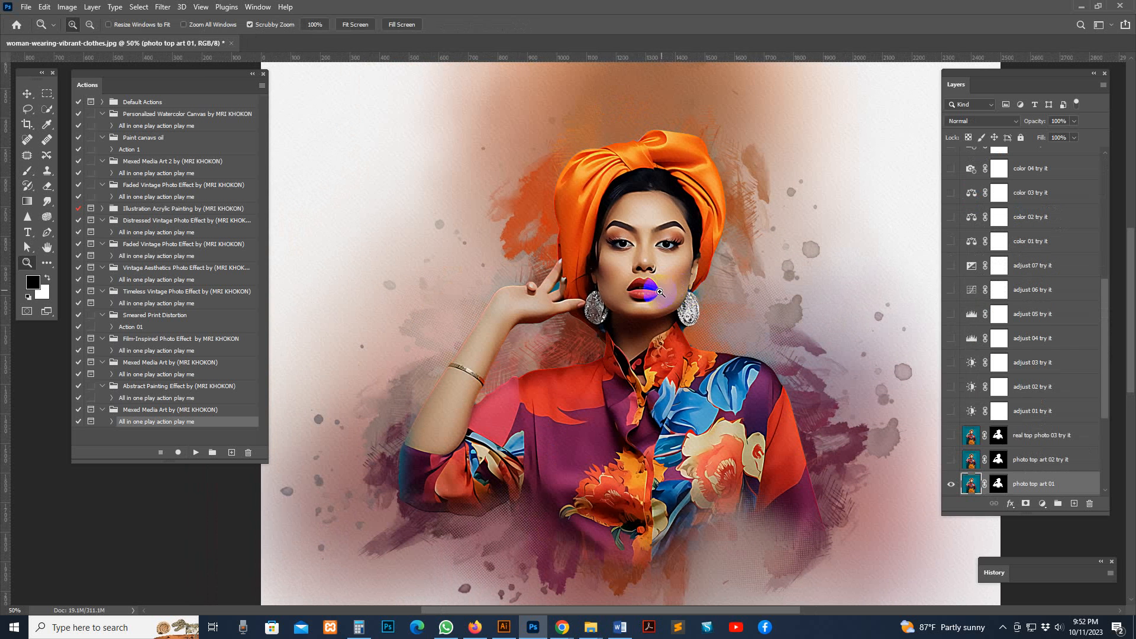
{"action": "key", "text": "f"}
{"action": "key", "text": "f"}
{"action": "left_click", "coordinate": [656, 292]}
{"action": "left_click_drag", "start_coordinate": [685, 287], "coordinate": [694, 161]}
{"action": "left_click", "coordinate": [796, 372]}
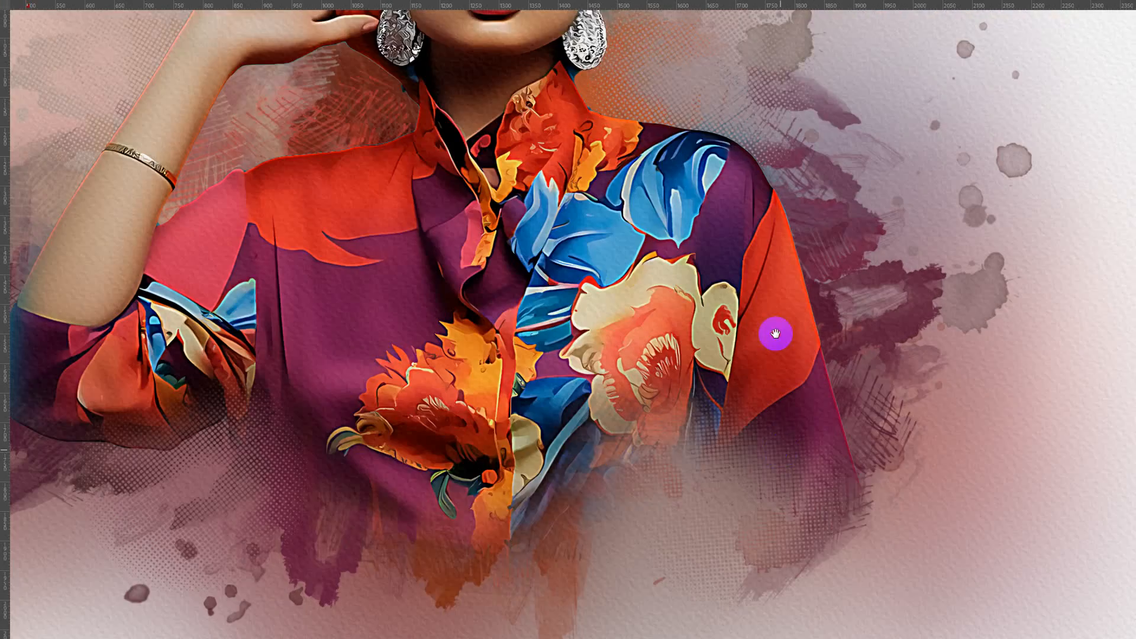
{"action": "scroll", "coordinate": [775, 333], "scroll_direction": "down", "scroll_amount": 3}
{"action": "left_click", "coordinate": [776, 337]}
{"action": "left_click", "coordinate": [778, 340], "text": "alt"}
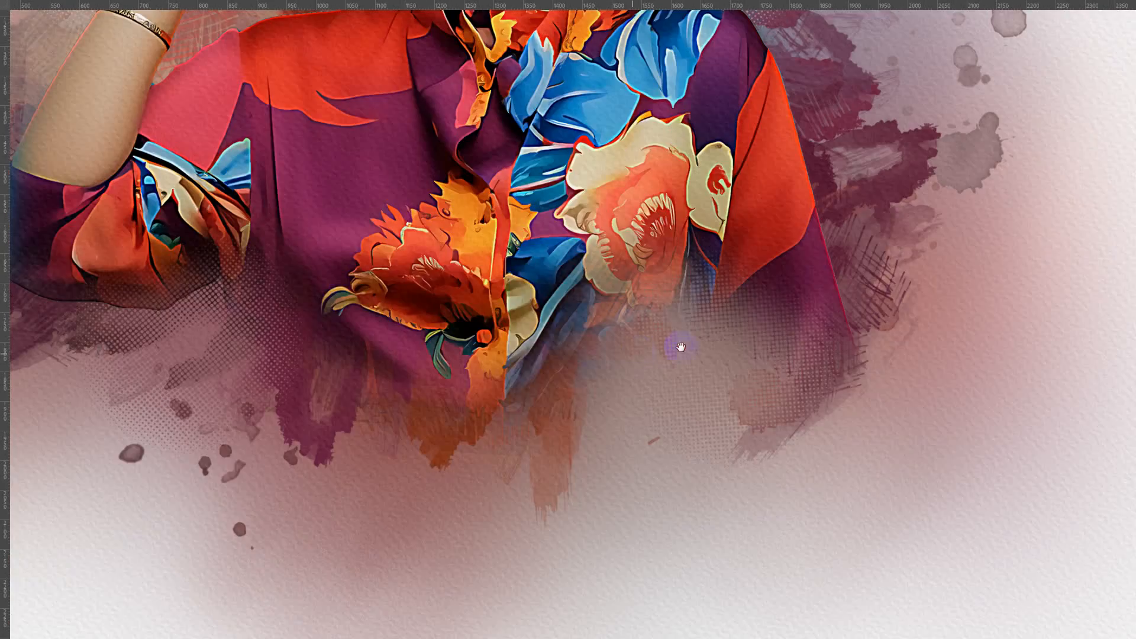
{"action": "left_click_drag", "start_coordinate": [294, 300], "coordinate": [472, 284]}
{"action": "left_click_drag", "start_coordinate": [380, 174], "coordinate": [335, 387]}
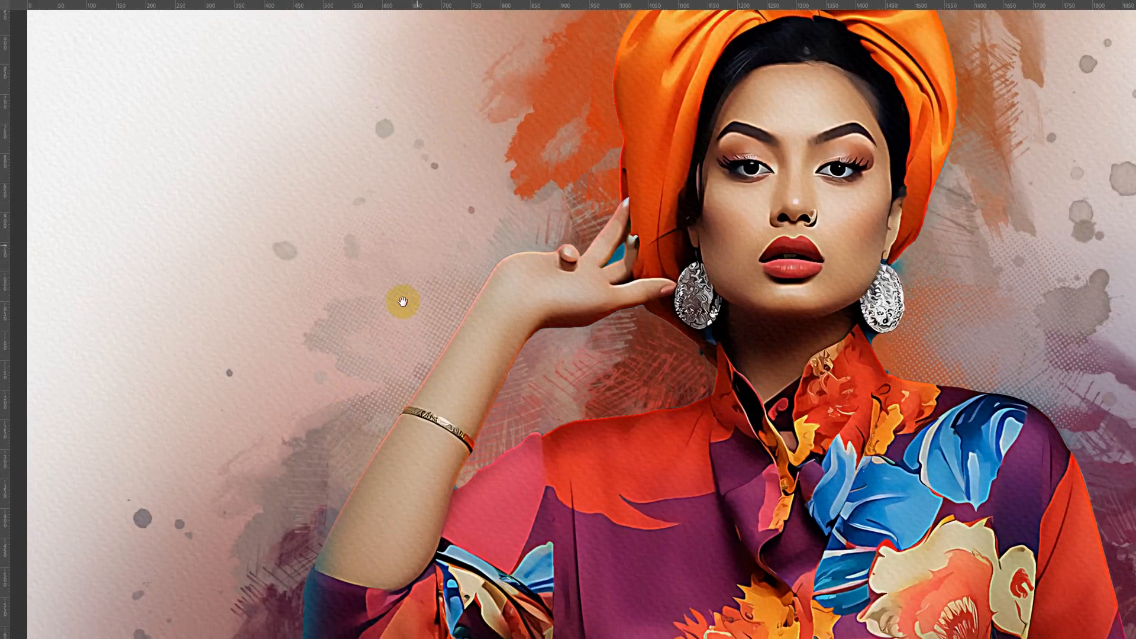
{"action": "left_click_drag", "start_coordinate": [401, 301], "coordinate": [337, 517]}
{"action": "left_click_drag", "start_coordinate": [811, 277], "coordinate": [571, 120]}
{"action": "left_click", "coordinate": [687, 238], "text": "alt"}
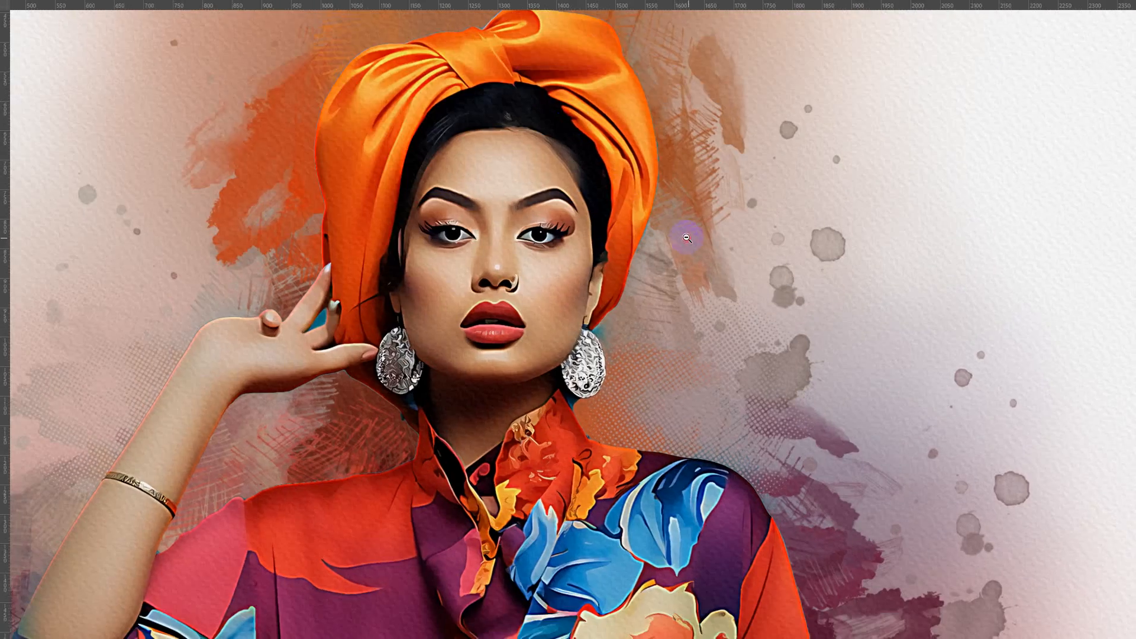
{"action": "key", "text": "f"}
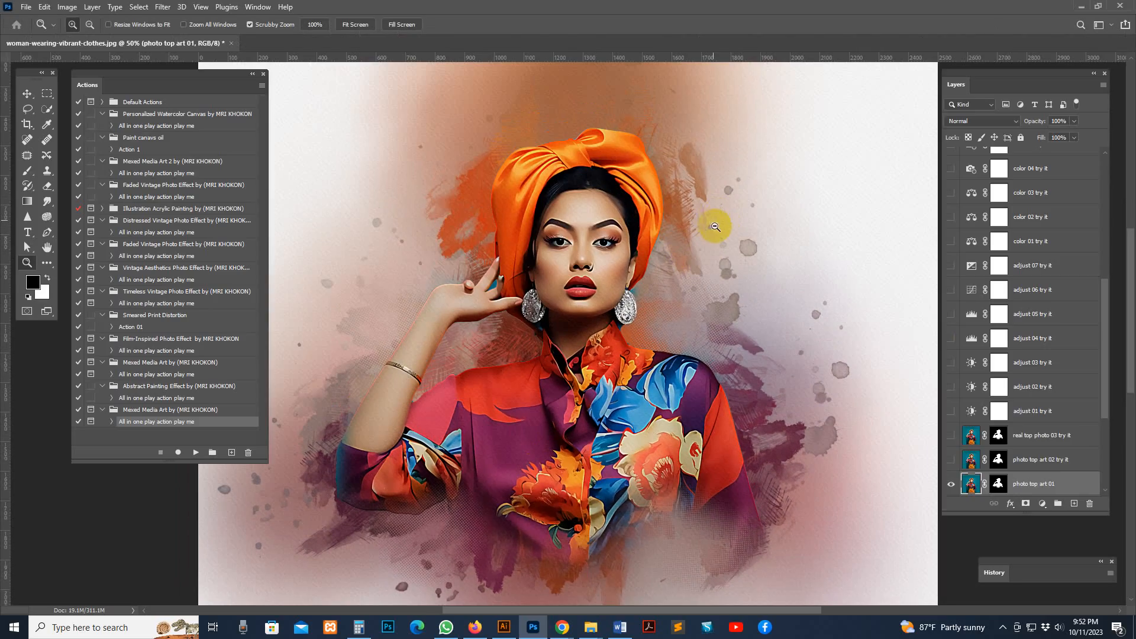
Preview the photo top art 02 try it layer in place of photo top art 01, and restore photo top art 01
{"action": "key", "text": "ctrl+minus"}
{"action": "scroll", "coordinate": [1025, 421], "scroll_direction": "down", "scroll_amount": 3}
{"action": "left_click", "coordinate": [963, 389]}
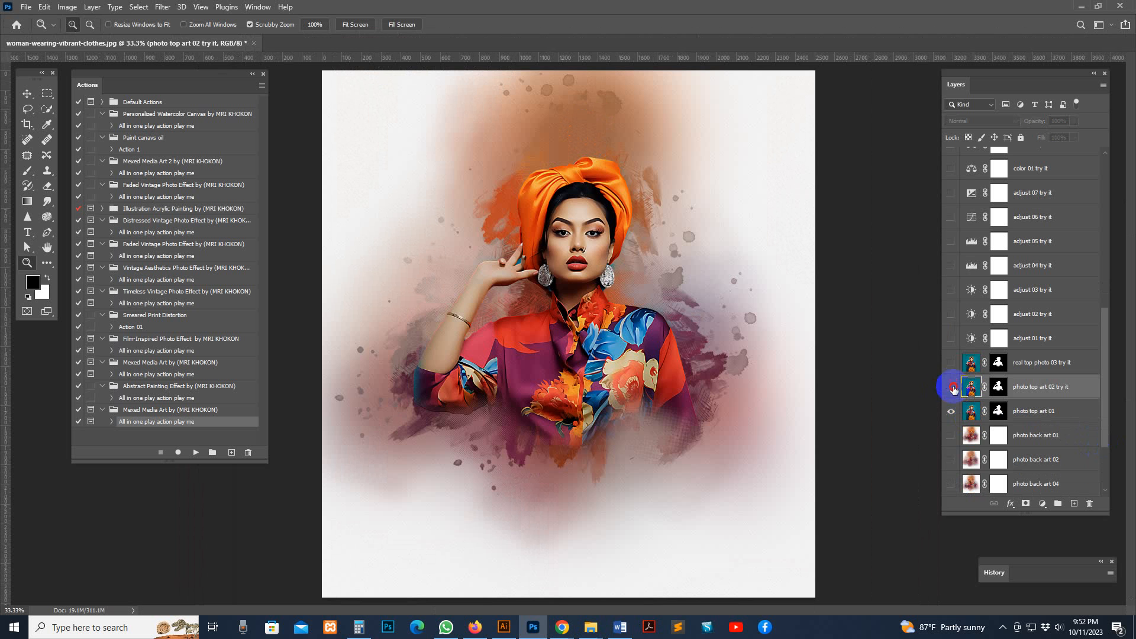
{"action": "left_click", "coordinate": [580, 272]}
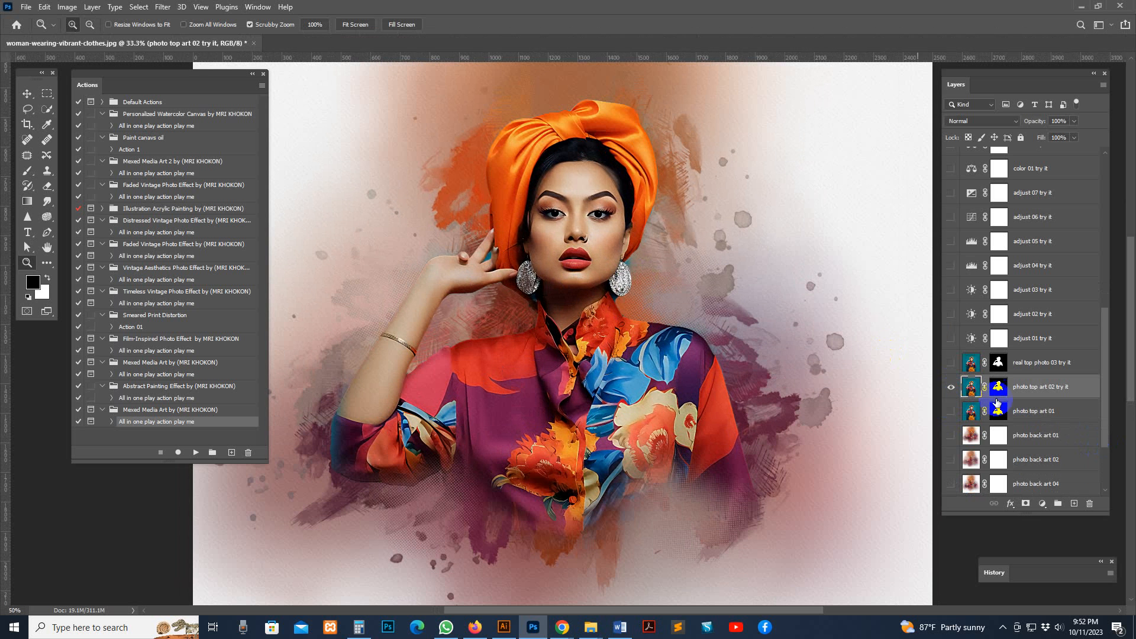
{"action": "scroll", "coordinate": [979, 403], "scroll_direction": "down", "scroll_amount": 4}
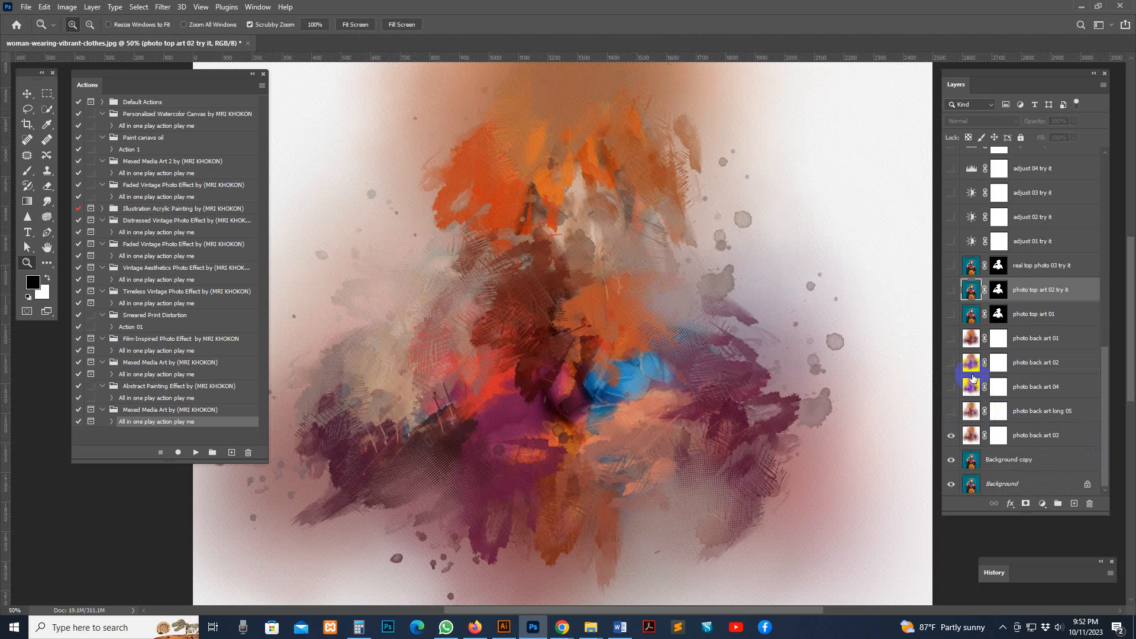
{"action": "left_click", "coordinate": [964, 323]}
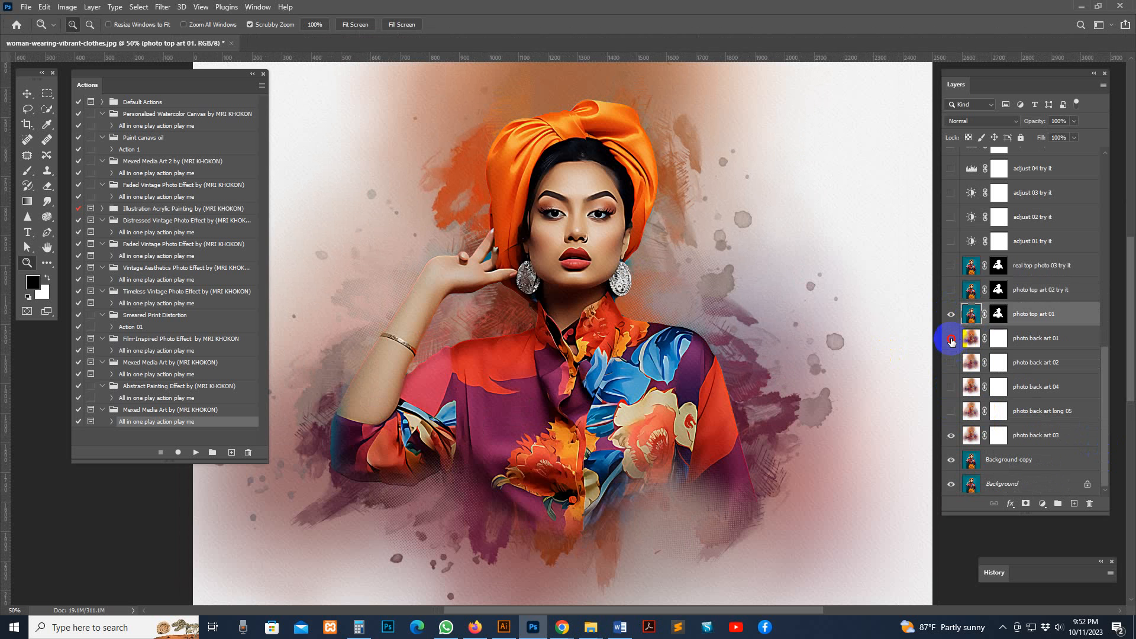
Preview the photo back art 01 and photo back art 02 layers behind the woman, hiding each one again
{"action": "left_click", "coordinate": [950, 339]}
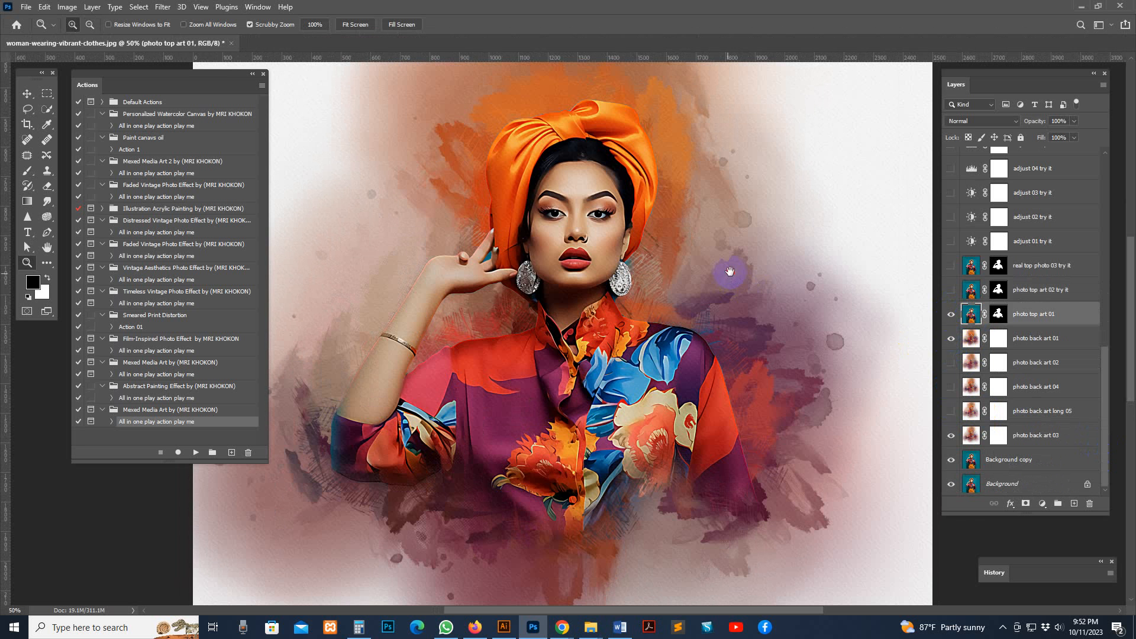
{"action": "left_click_drag", "start_coordinate": [730, 272], "coordinate": [764, 318]}
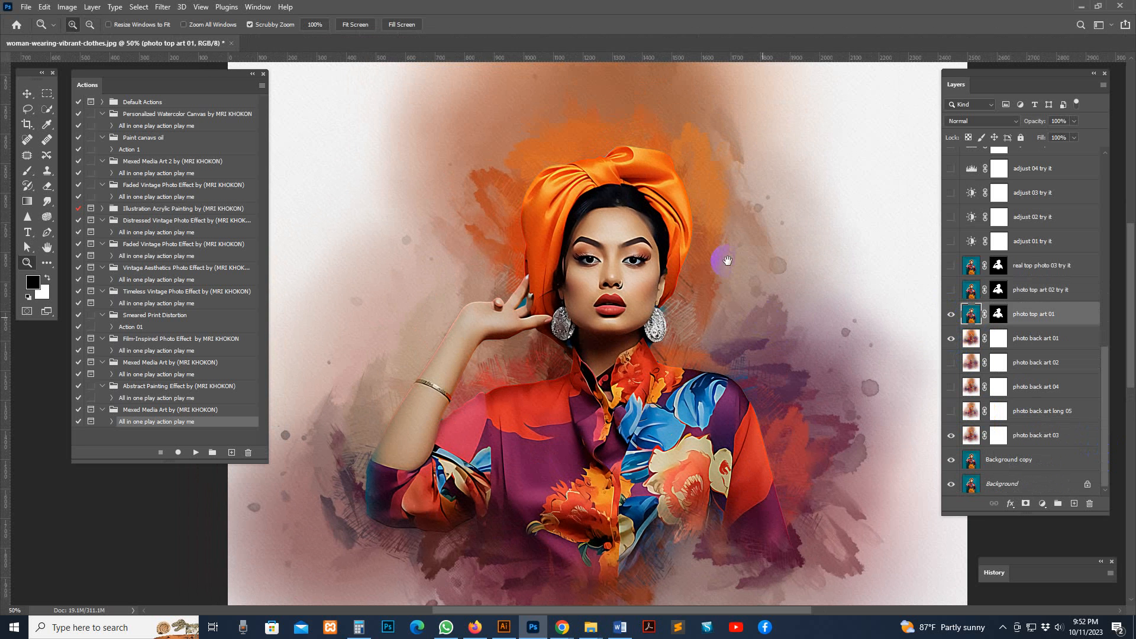
{"action": "left_click", "coordinate": [949, 340]}
{"action": "left_click", "coordinate": [952, 363]}
{"action": "left_click", "coordinate": [952, 364]}
Preview the photo back art 04 and photo back art long 05 layers, hide each again, and select photo back art 03
{"action": "left_click", "coordinate": [952, 387]}
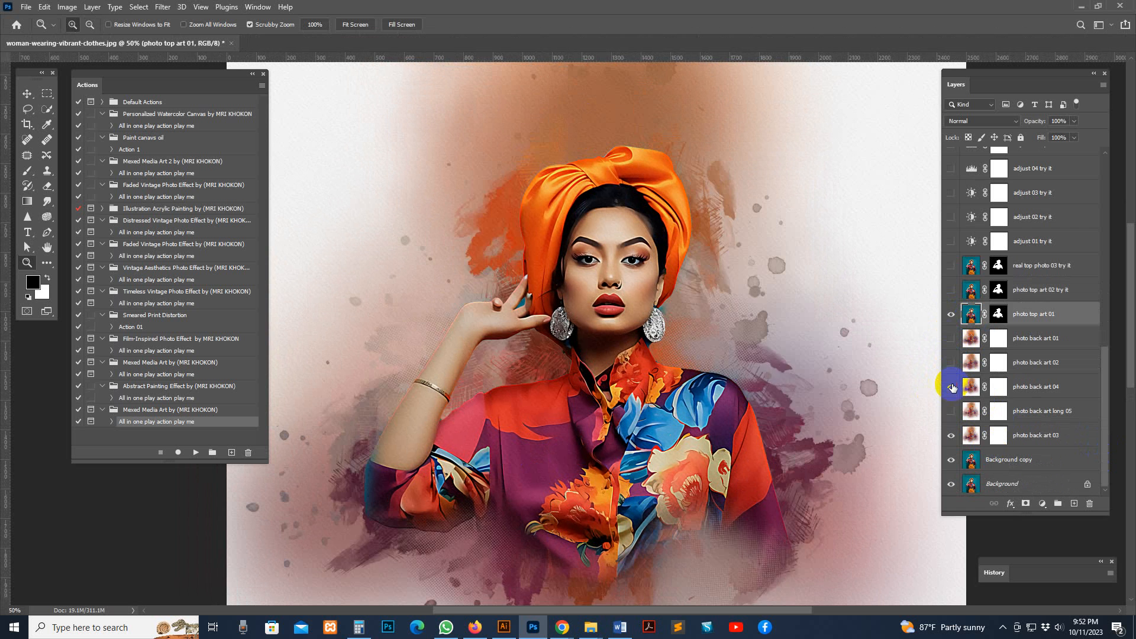
{"action": "left_click", "coordinate": [952, 387]}
{"action": "left_click", "coordinate": [952, 386]}
{"action": "left_click", "coordinate": [951, 411]}
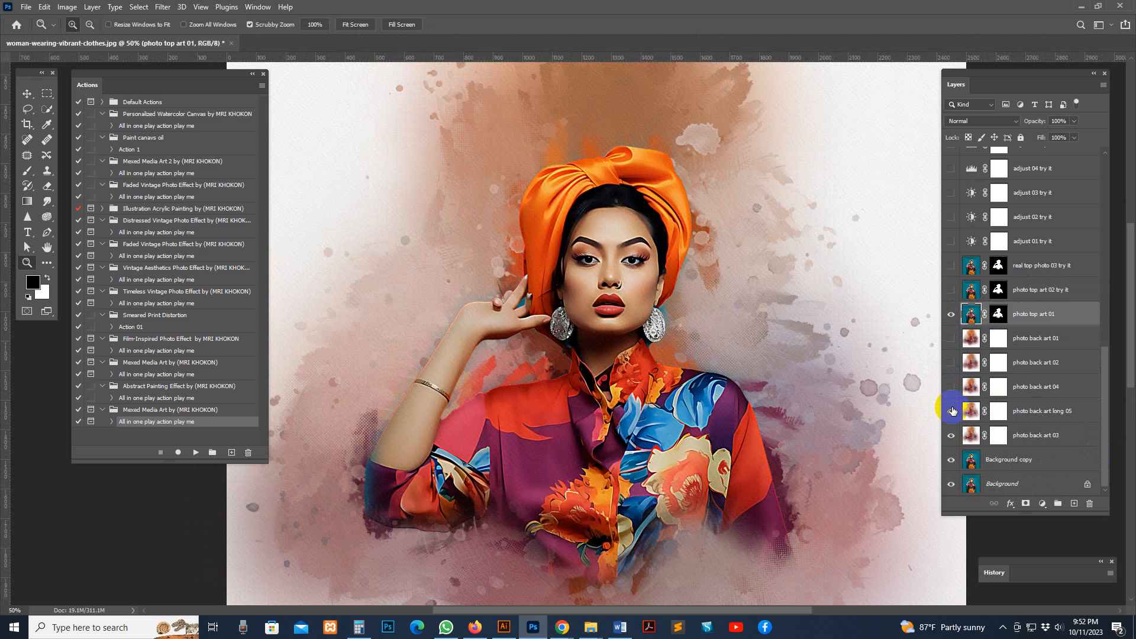
{"action": "left_click", "coordinate": [951, 409]}
{"action": "left_click", "coordinate": [970, 436]}
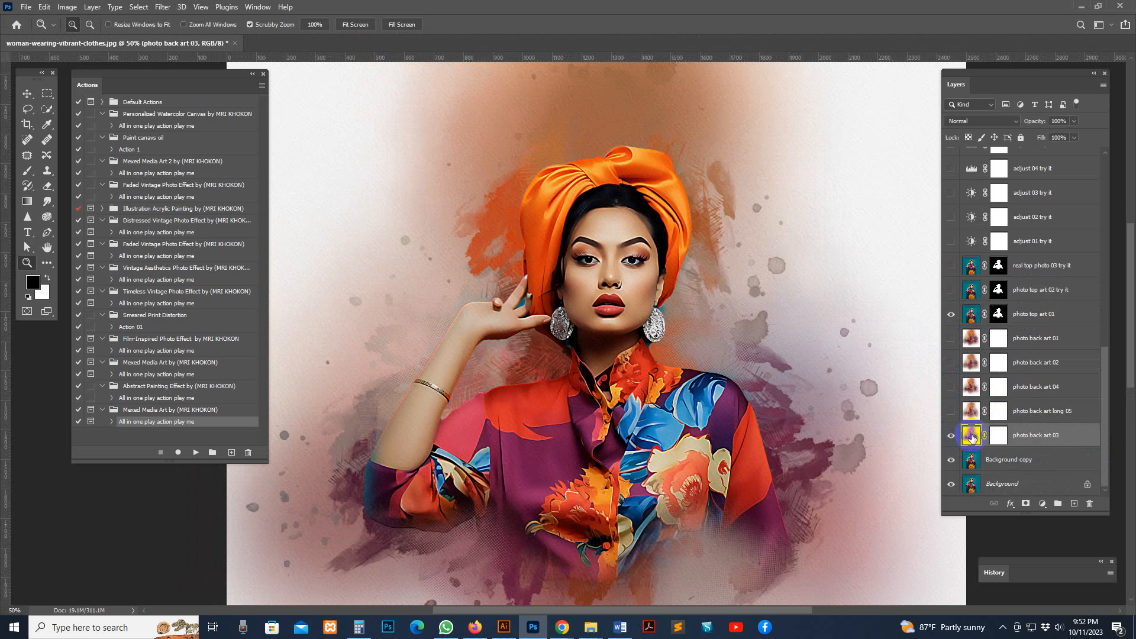
Close the woman's portrait document without saving the changes
{"action": "left_click", "coordinate": [234, 44]}
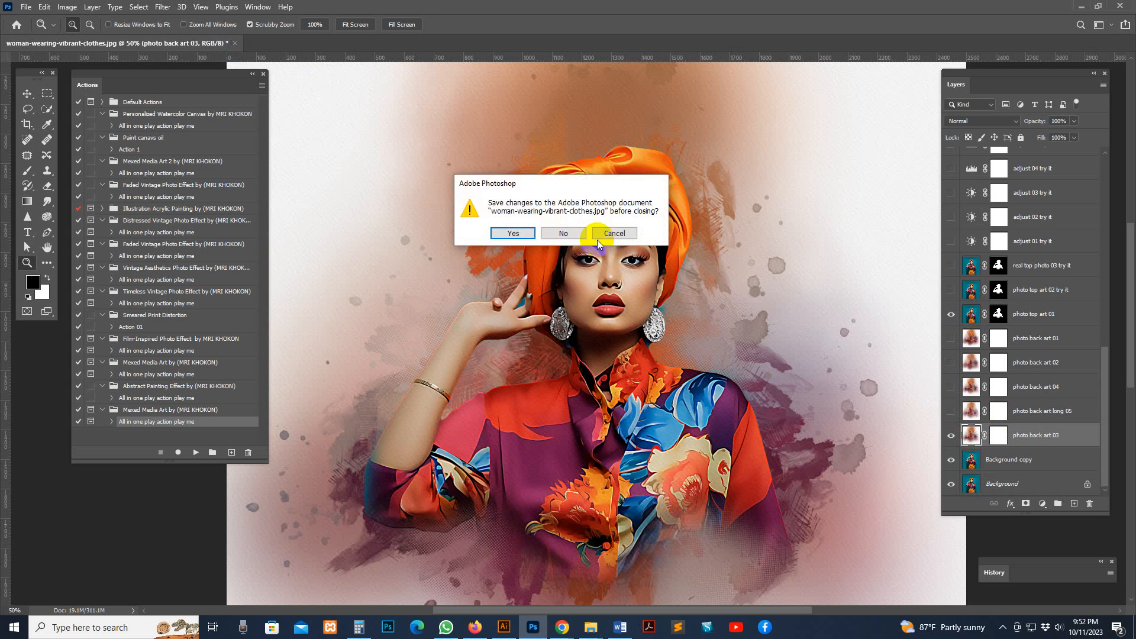
{"action": "key", "text": "Return"}
Switch to the Mexed Media Art folder in File Explorer and open scarlet-macaw-parrot-flying-isolated-white-background.jpg in Photoshop
{"action": "mouse_move", "coordinate": [591, 628]}
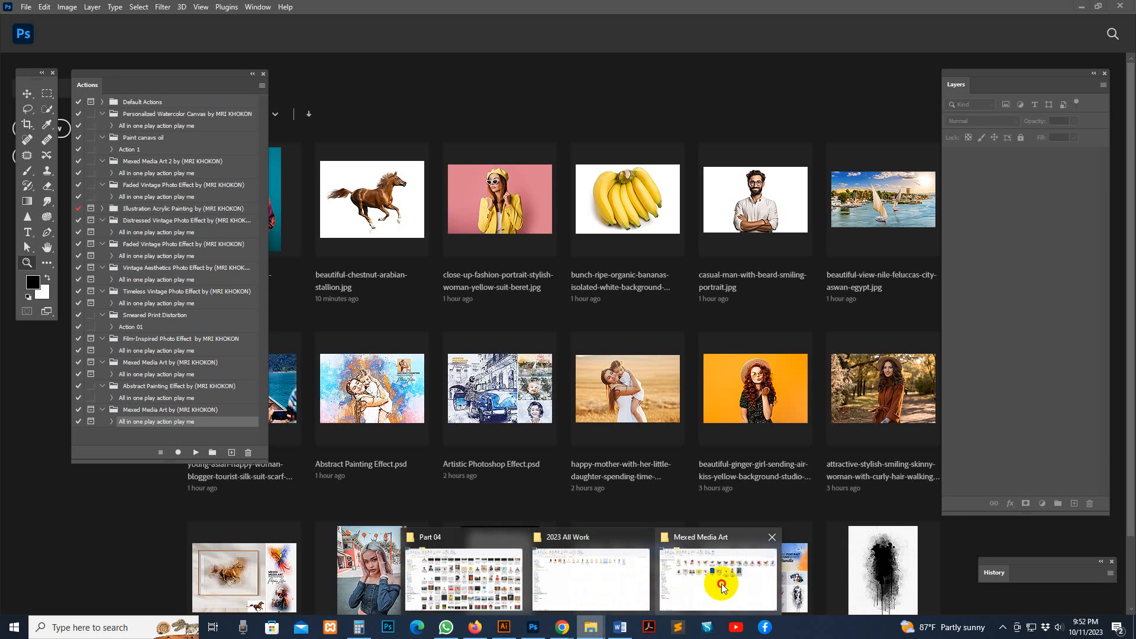
{"action": "left_click", "coordinate": [726, 565]}
{"action": "left_click", "coordinate": [856, 441]}
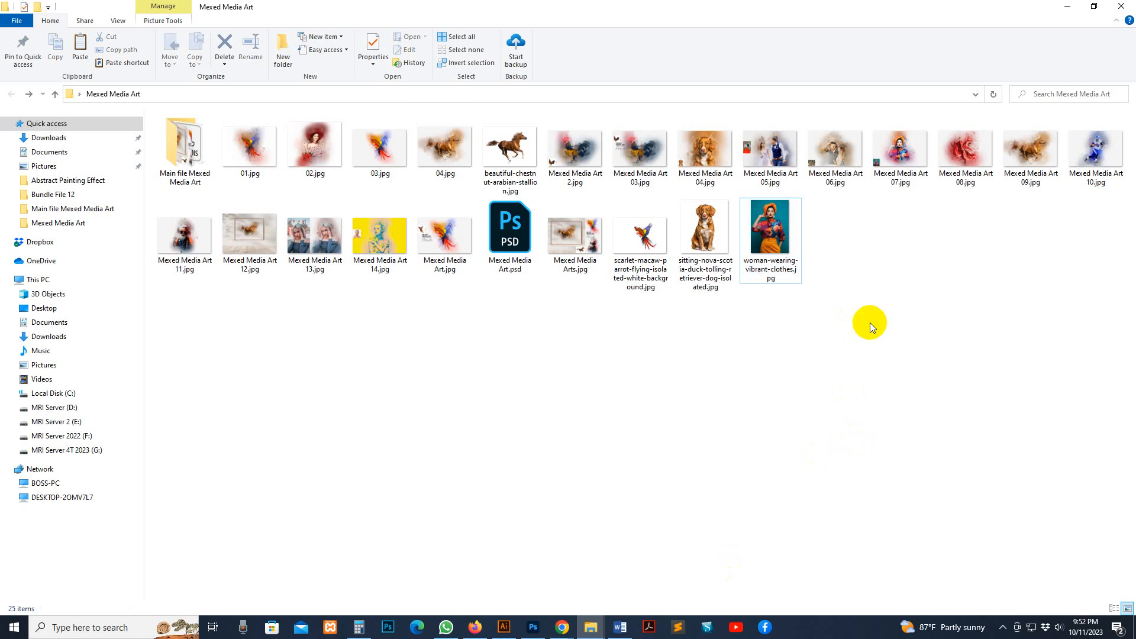
{"action": "left_click", "coordinate": [505, 157]}
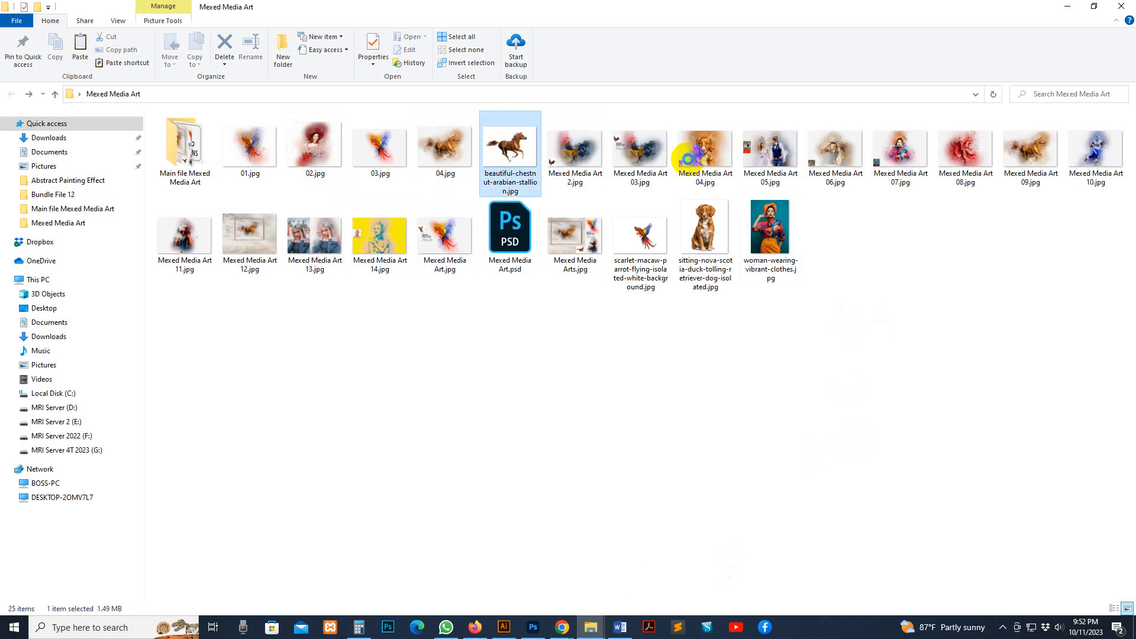
{"action": "left_click_drag", "start_coordinate": [642, 237], "coordinate": [697, 71]}
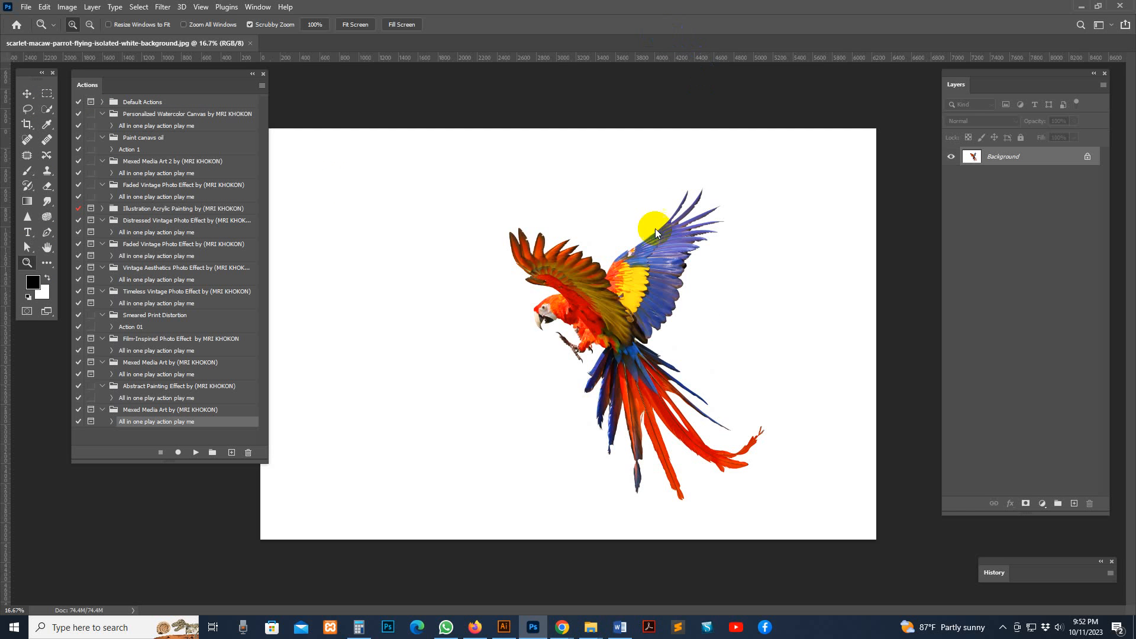
Crop the macaw photo to about 5942 × 4518 px, trimming the left side and extending the canvas above and below the bird
{"action": "key", "text": "ctrl+minus"}
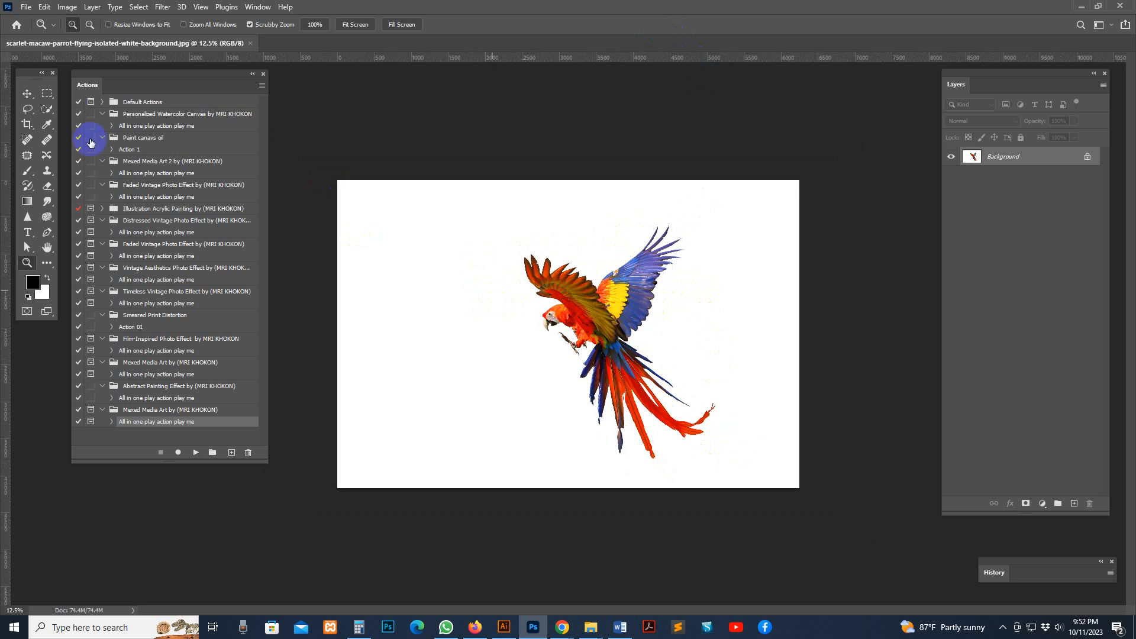
{"action": "left_click", "coordinate": [32, 126]}
{"action": "left_click_drag", "start_coordinate": [568, 489], "coordinate": [596, 509]}
{"action": "left_click_drag", "start_coordinate": [802, 322], "coordinate": [828, 331]}
{"action": "left_click_drag", "start_coordinate": [310, 307], "coordinate": [339, 332]}
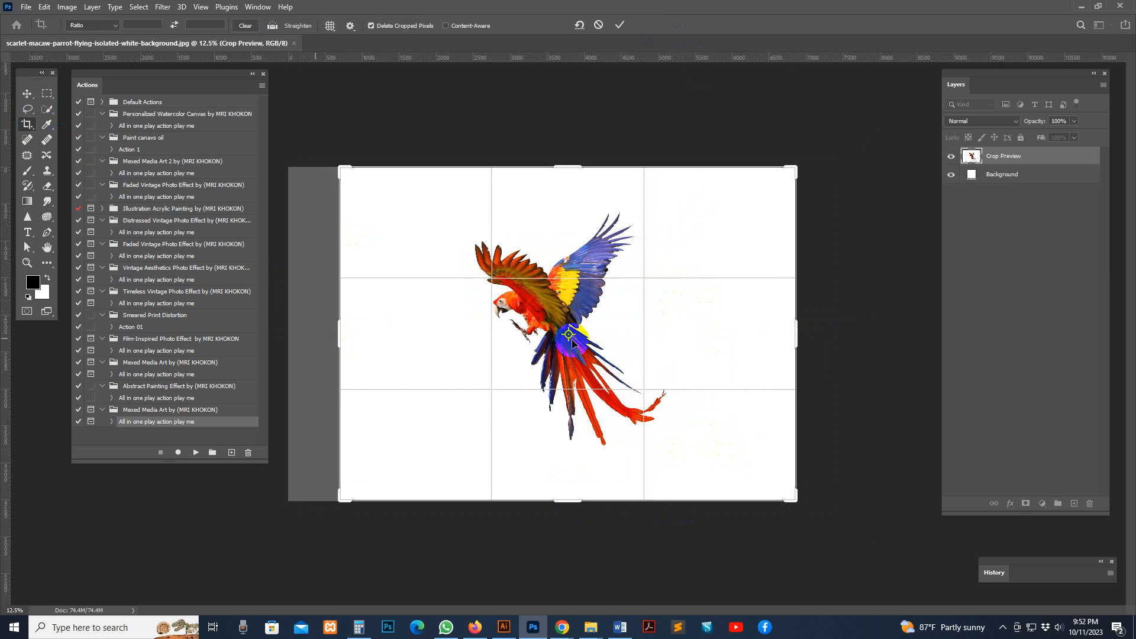
{"action": "left_click_drag", "start_coordinate": [787, 340], "coordinate": [788, 332]}
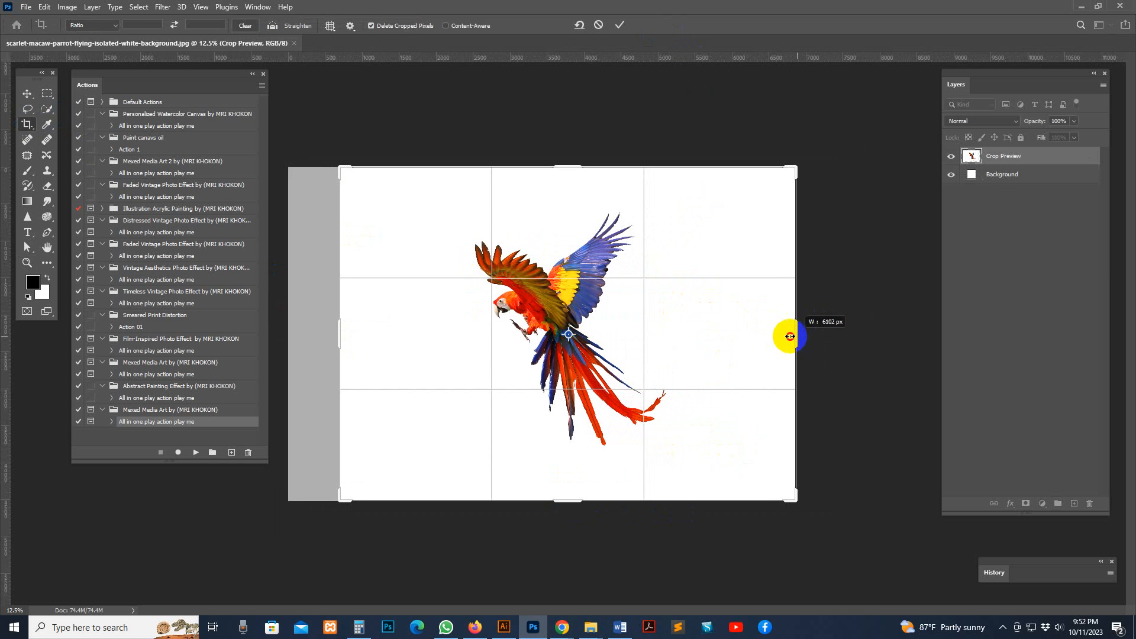
{"action": "left_click", "coordinate": [45, 109]}
Resize the cropped image to a width of 3500 pixels
{"action": "left_click", "coordinate": [67, 7]}
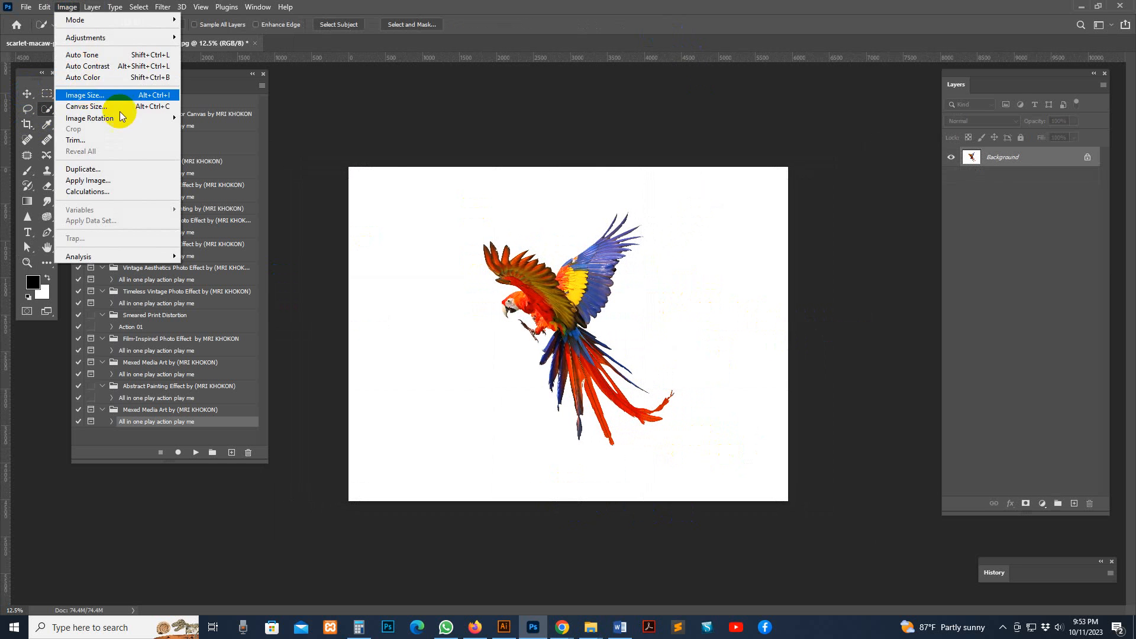
{"action": "left_click", "coordinate": [104, 99]}
{"action": "type", "text": "35"}
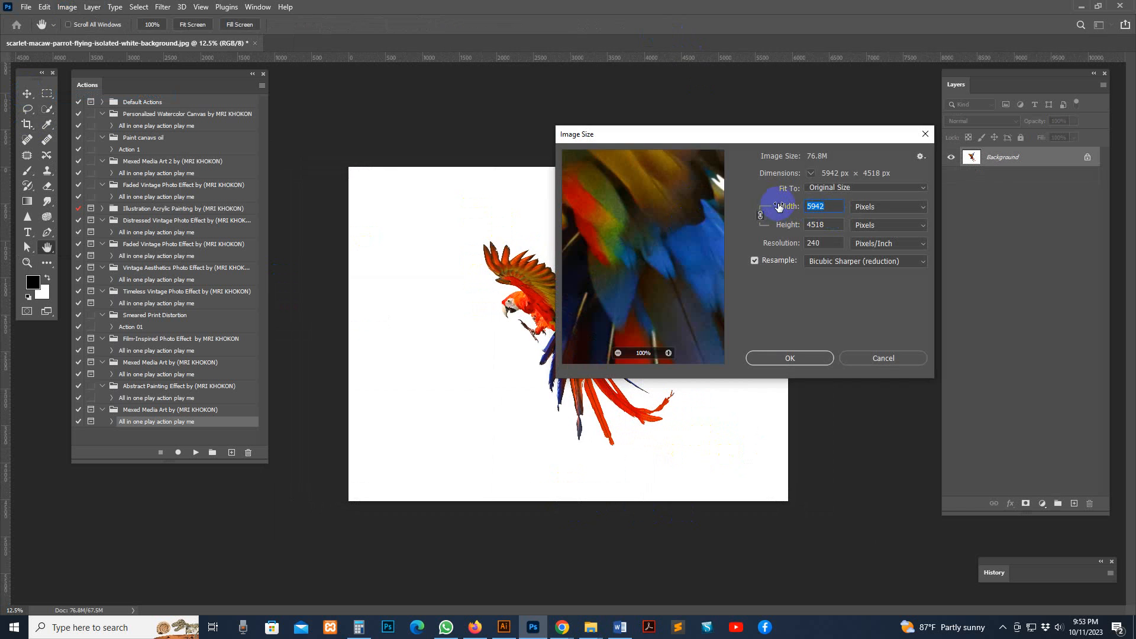
{"action": "type", "text": "00"}
{"action": "key", "text": "Return"}
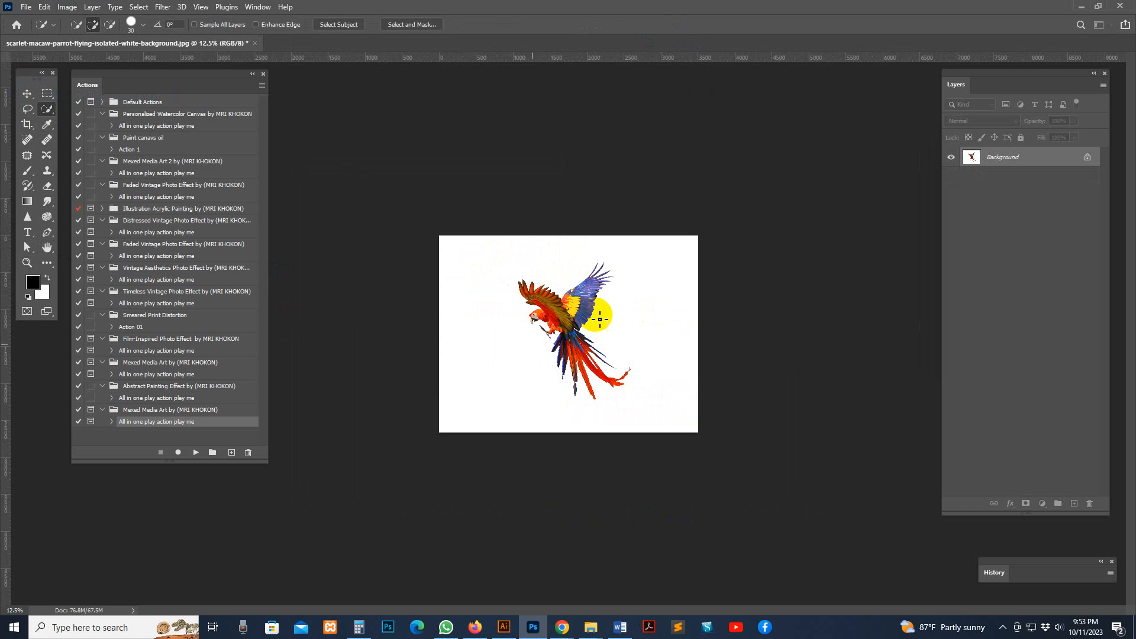
Select the macaw automatically with Select Subject
{"action": "key", "text": "z"}
{"action": "left_click", "coordinate": [577, 320]}
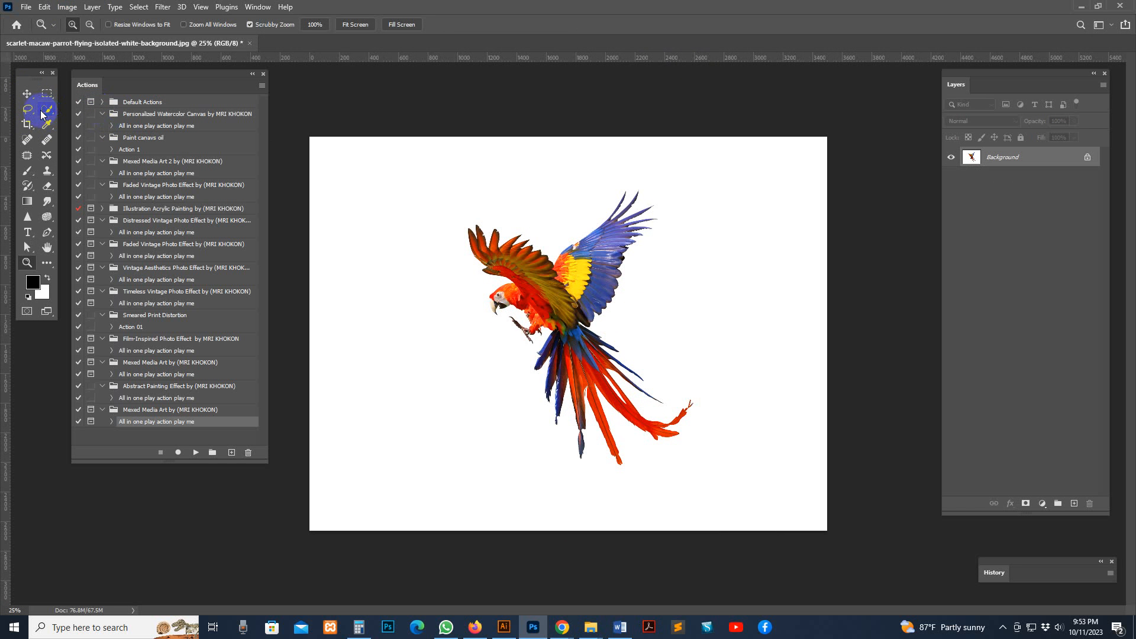
{"action": "left_click", "coordinate": [47, 109]}
{"action": "left_click", "coordinate": [340, 25]}
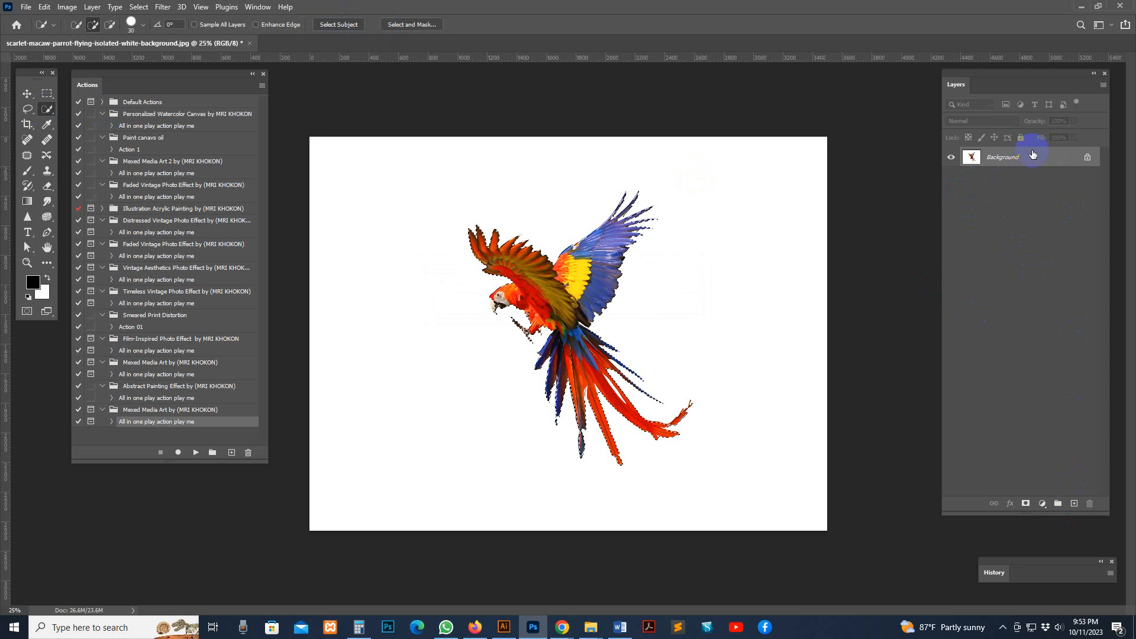
Add a new layer above the Background and name it brush
{"action": "left_click", "coordinate": [1074, 503]}
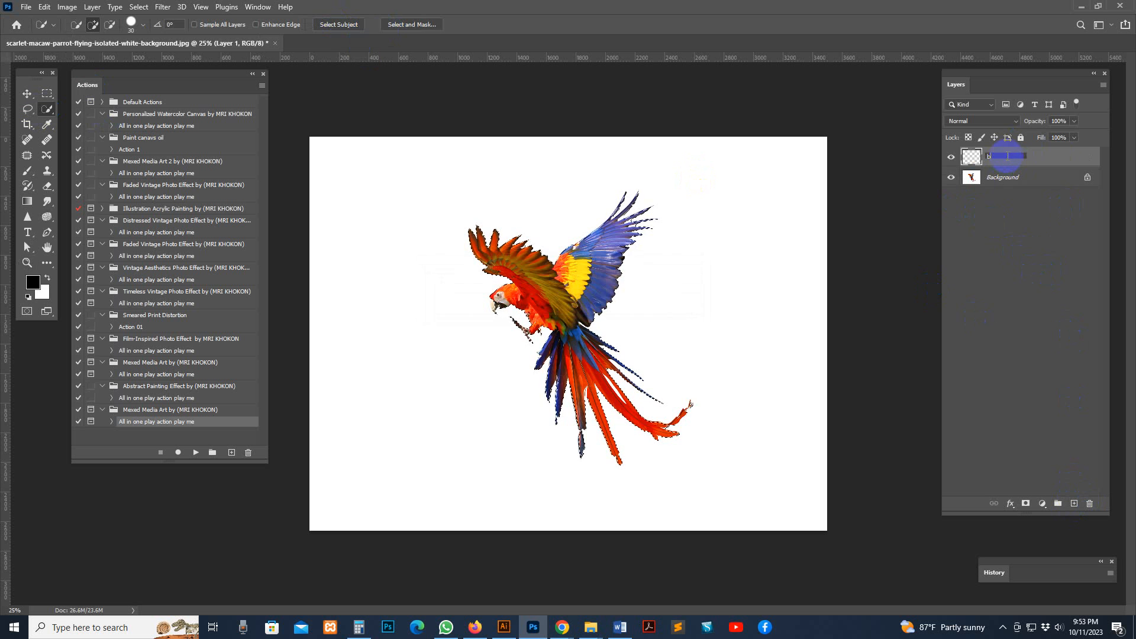
{"action": "type", "text": "brush"}
{"action": "key", "text": "Return"}
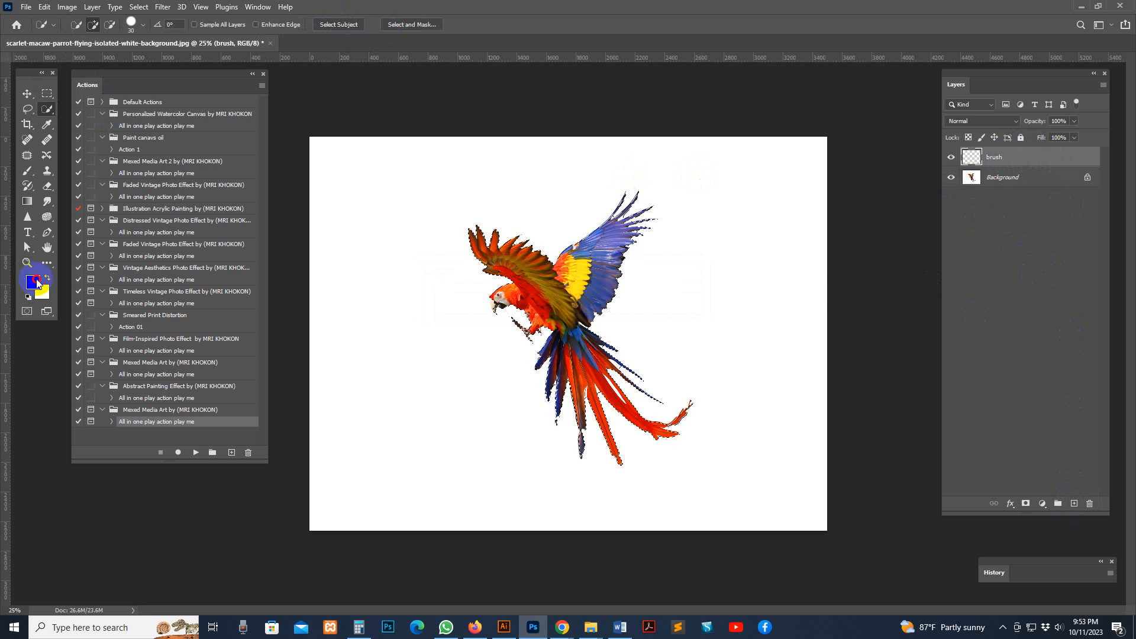
Set the foreground color to red and fill the macaw-shaped selection on the brush layer with the Paint Bucket
{"action": "left_click", "coordinate": [32, 282]}
{"action": "left_click", "coordinate": [971, 323]}
{"action": "left_click", "coordinate": [1086, 315]}
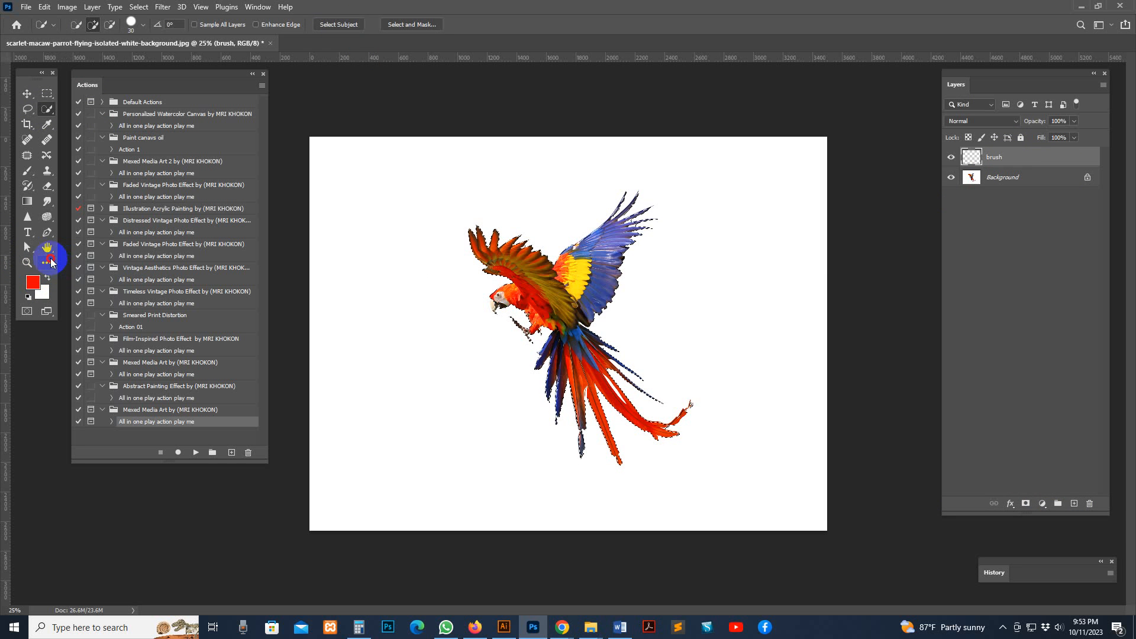
{"action": "key", "text": "i"}
{"action": "left_click", "coordinate": [33, 282]}
{"action": "left_click", "coordinate": [1091, 314]}
{"action": "key", "text": "g"}
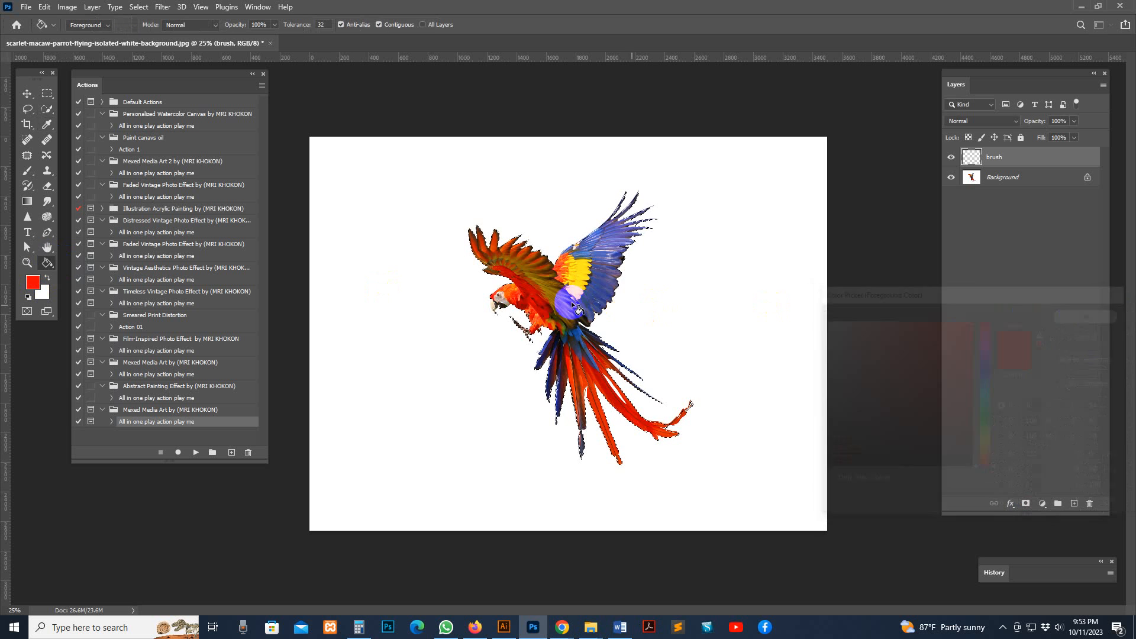
{"action": "left_click", "coordinate": [563, 292]}
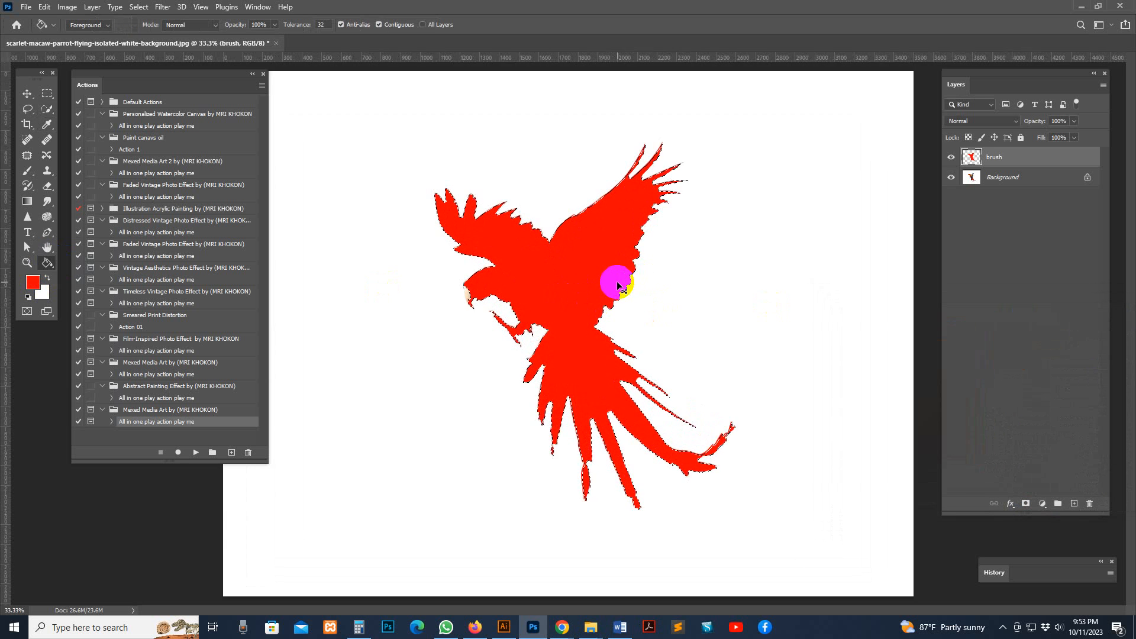
Deselect the macaw and paint the uncovered edge of its beak red with a small soft brush
{"action": "key", "text": "ctrl+plus"}
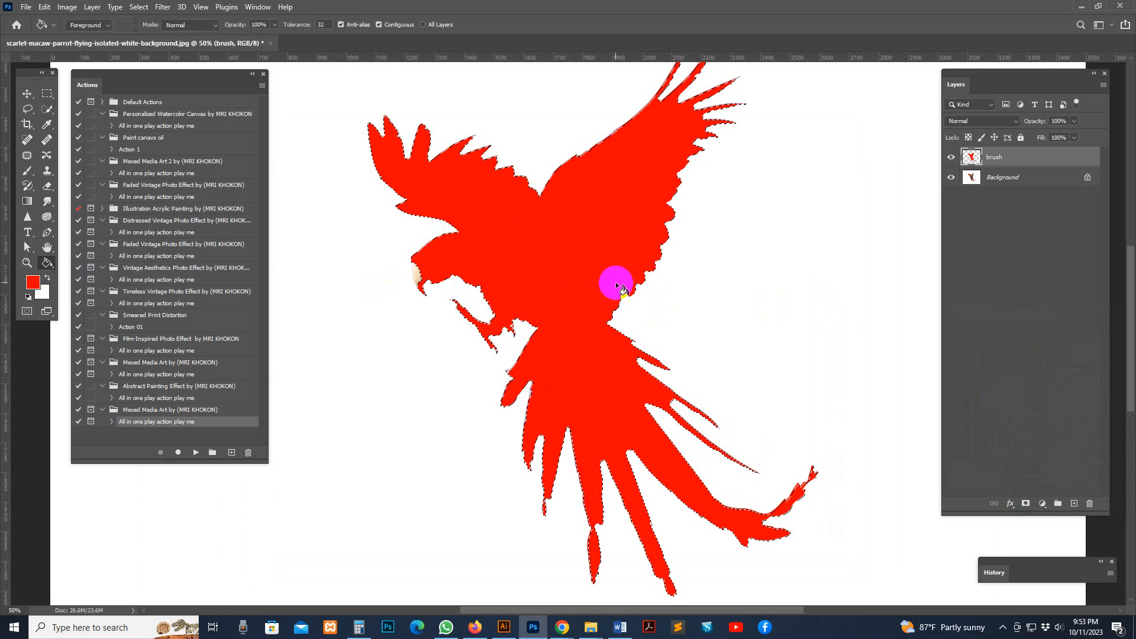
{"action": "left_click", "coordinate": [138, 6]}
{"action": "left_click", "coordinate": [148, 27]}
{"action": "left_click", "coordinate": [27, 171]}
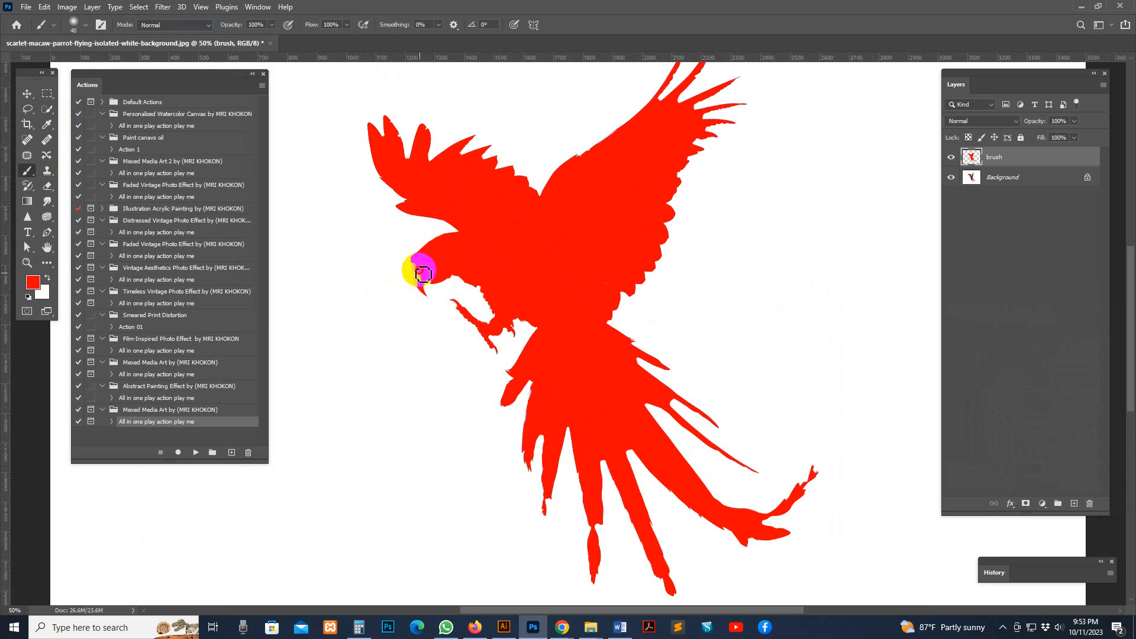
{"action": "left_click_drag", "start_coordinate": [418, 265], "coordinate": [419, 283]}
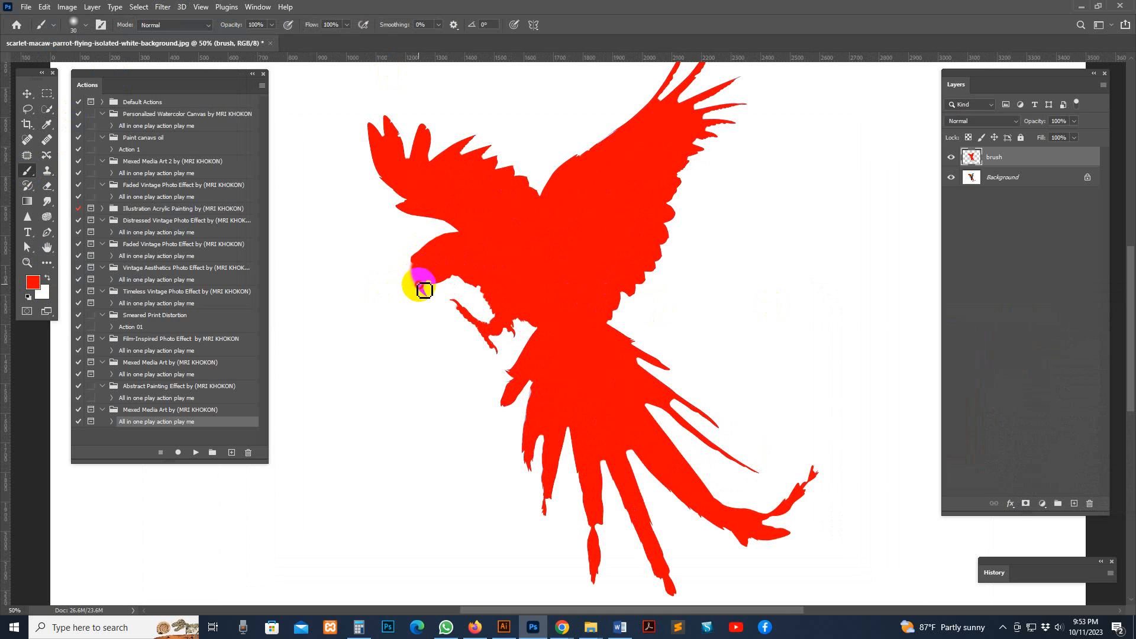
{"action": "key", "text": "bracketleft"}
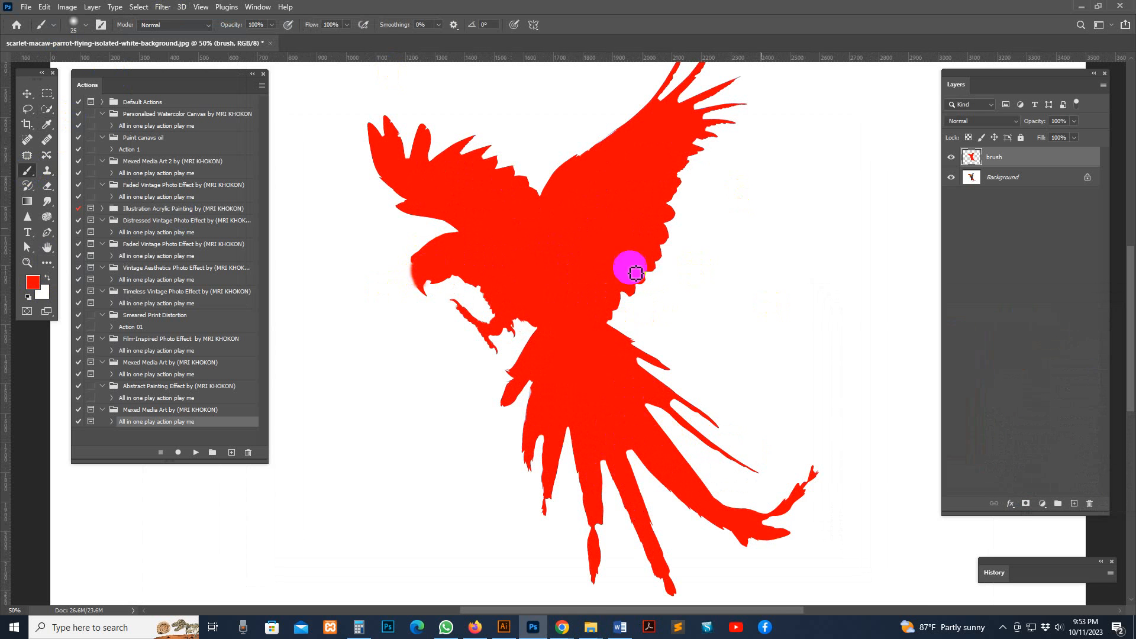
Run the All in one play action play me action of the Mexed Media Art set and dismiss its closing message
{"action": "left_click", "coordinate": [192, 452]}
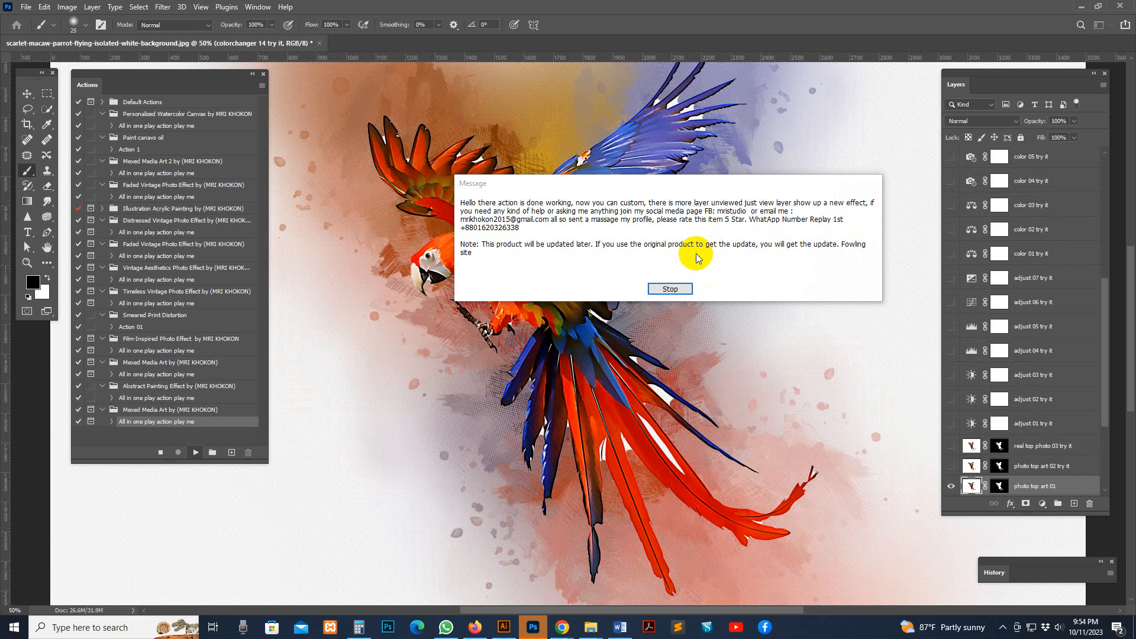
{"action": "left_click", "coordinate": [671, 288]}
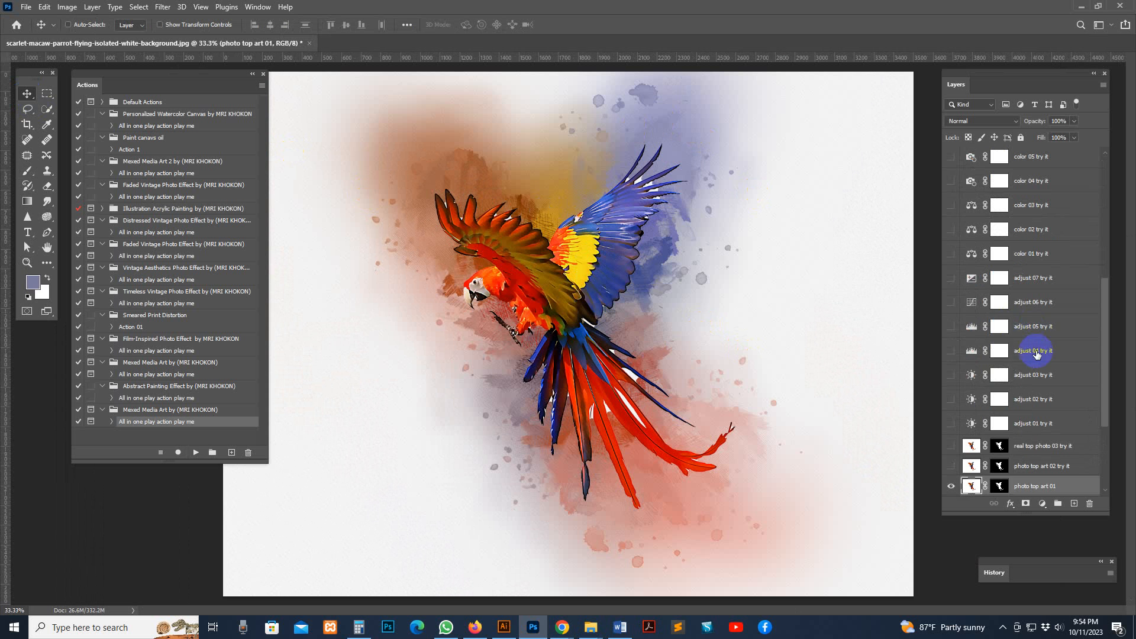
Preview the photo back art 01, 02, 04 and long 05 layers behind the macaw, hiding each one again
{"action": "scroll", "coordinate": [1036, 355], "scroll_direction": "down", "scroll_amount": 5}
{"action": "left_click", "coordinate": [952, 365]}
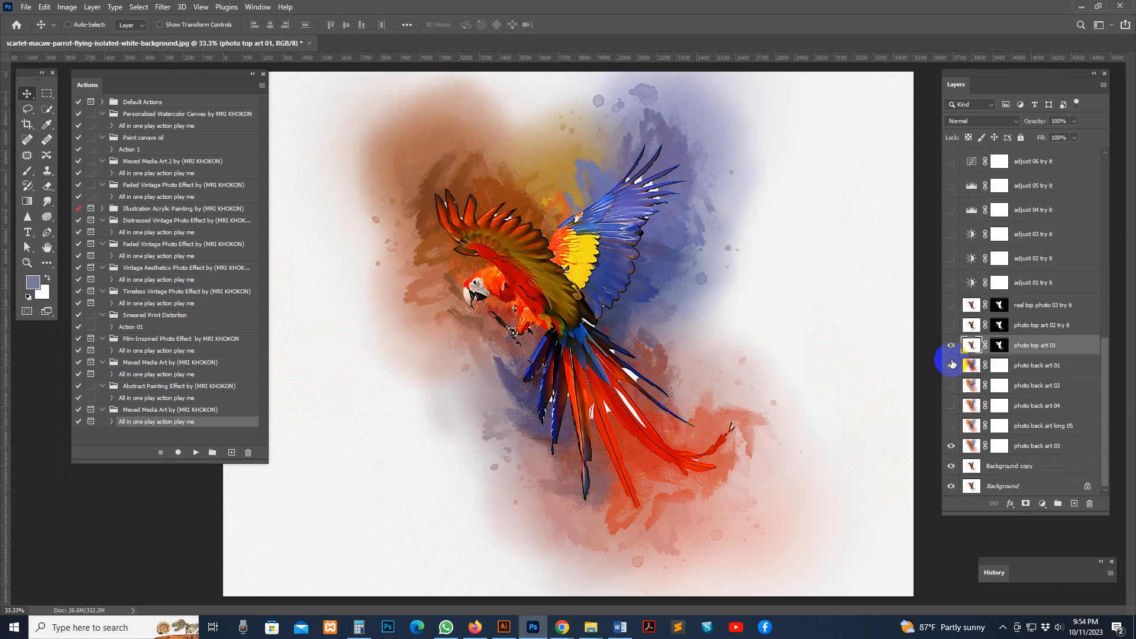
{"action": "left_click", "coordinate": [951, 366]}
{"action": "left_click", "coordinate": [951, 385]}
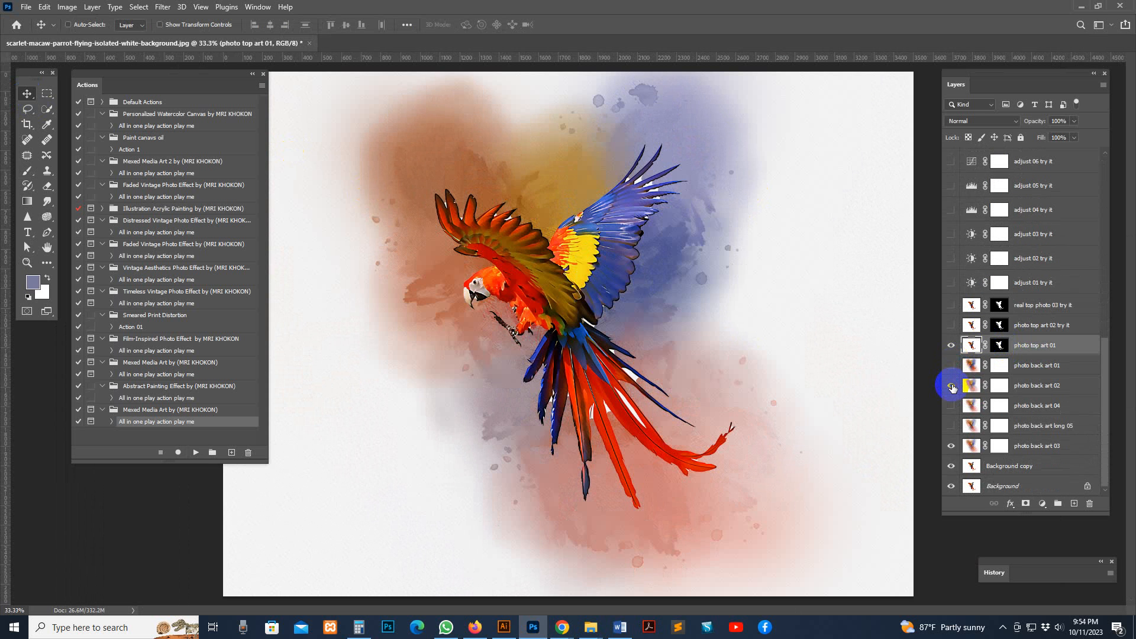
{"action": "left_click", "coordinate": [951, 385]}
{"action": "left_click", "coordinate": [952, 405]}
{"action": "left_click", "coordinate": [951, 426]}
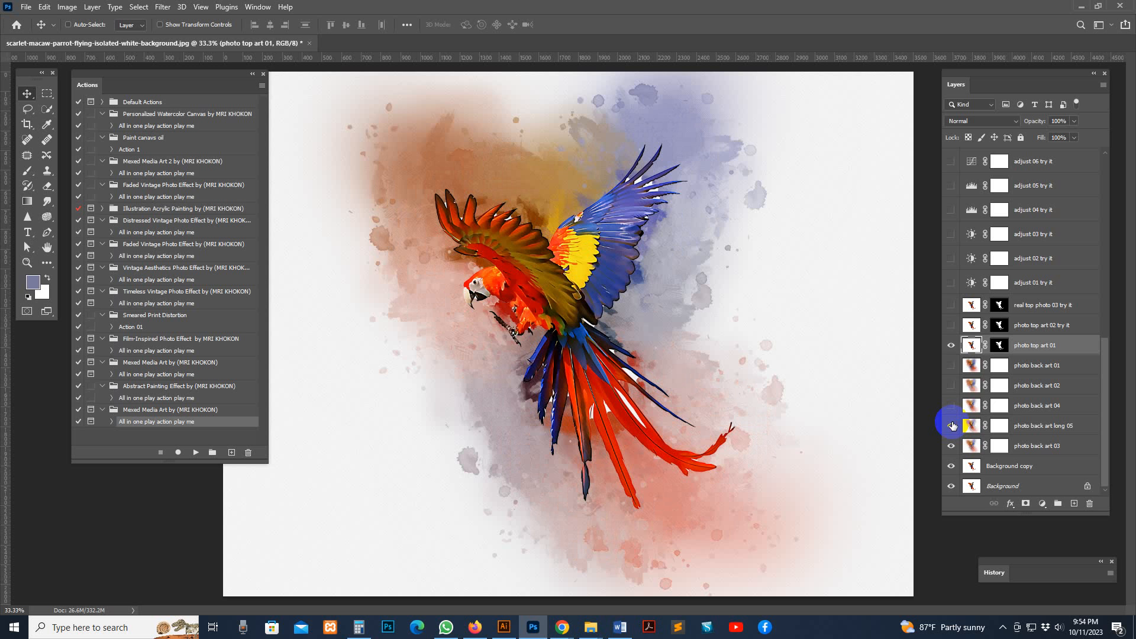
{"action": "left_click", "coordinate": [951, 426]}
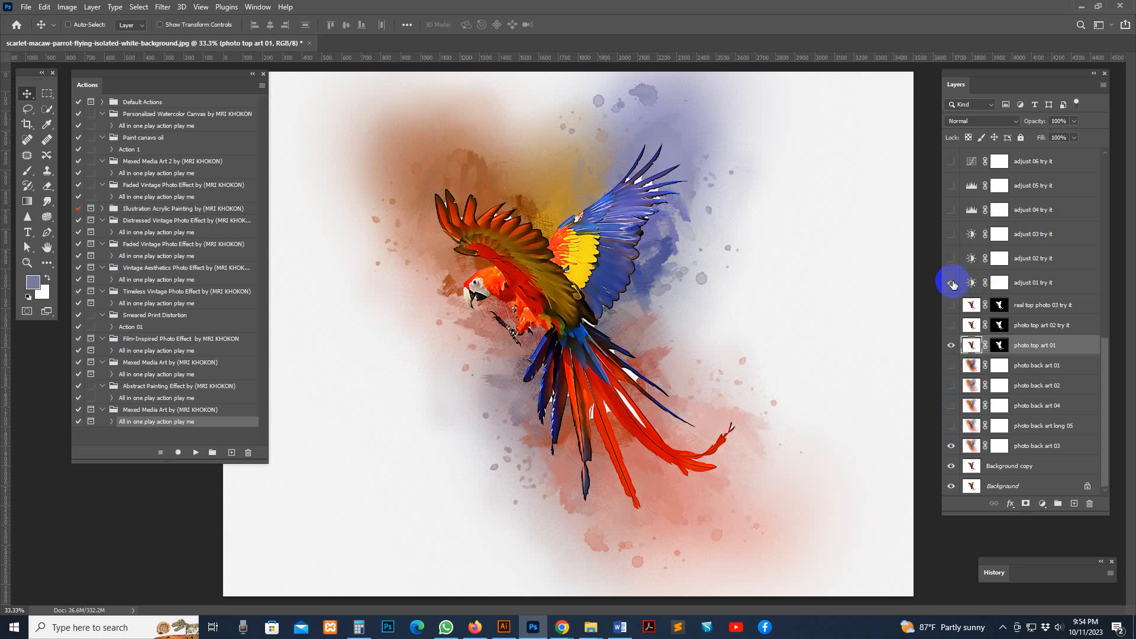
Preview the adjust 01, adjust 02 and adjust 03 layers on the macaw artwork, hiding each one again
{"action": "left_click", "coordinate": [952, 283]}
{"action": "left_click", "coordinate": [953, 259]}
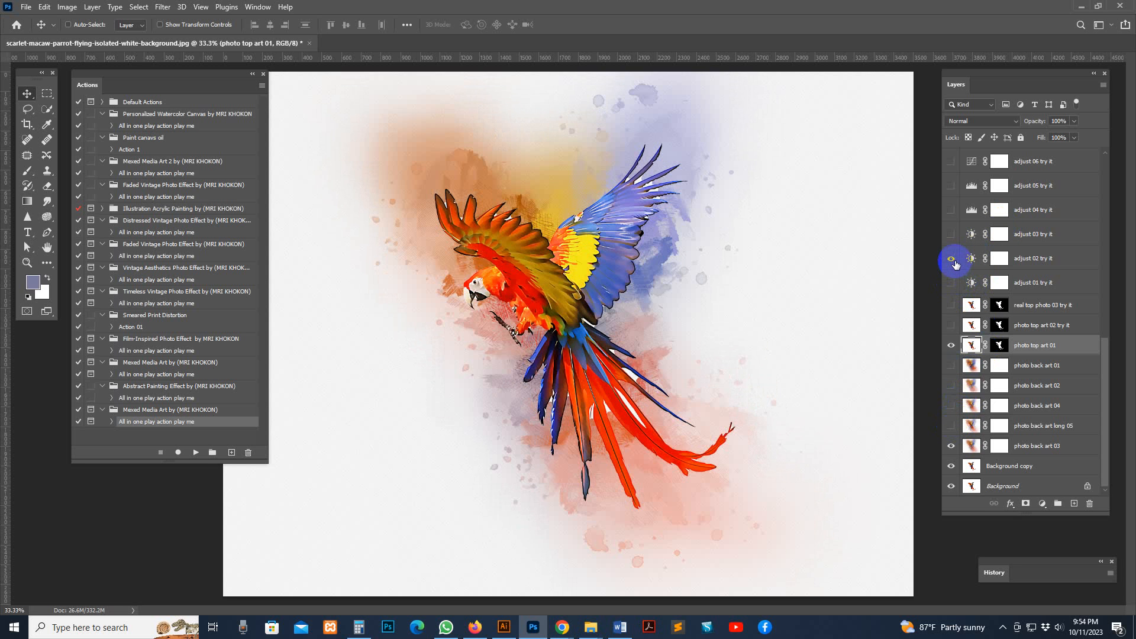
{"action": "left_click", "coordinate": [951, 259]}
{"action": "left_click", "coordinate": [950, 233]}
{"action": "left_click", "coordinate": [951, 234]}
Preview the adjust 04, adjust 05 and adjust 06 layers on the macaw artwork, hiding each one again
{"action": "left_click", "coordinate": [950, 210]}
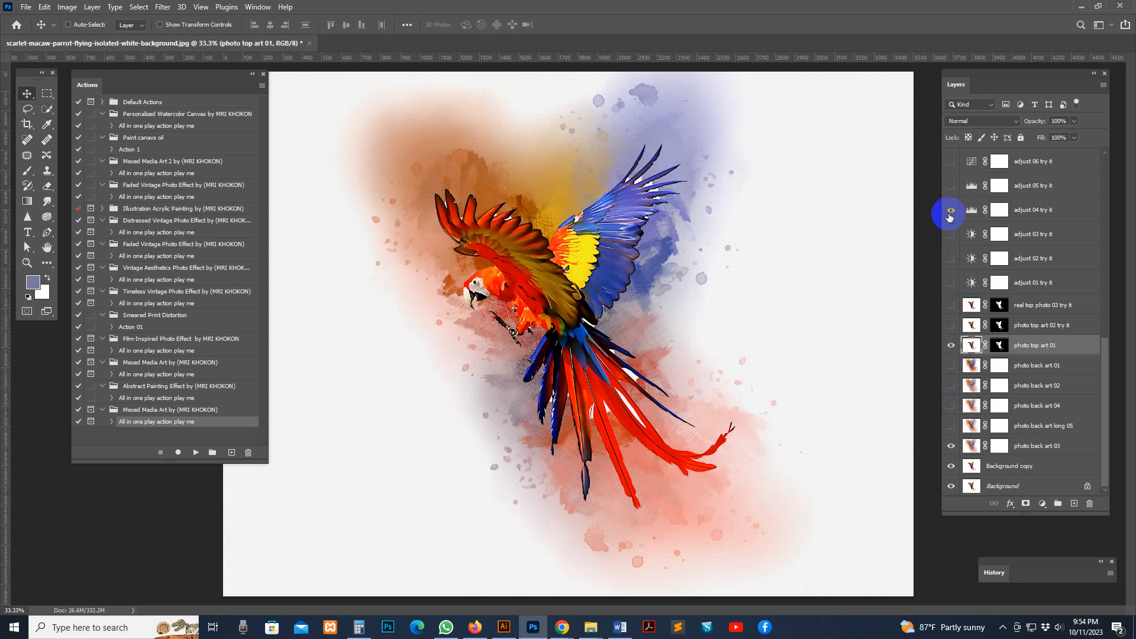
{"action": "left_click", "coordinate": [952, 187]}
{"action": "left_click", "coordinate": [952, 211]}
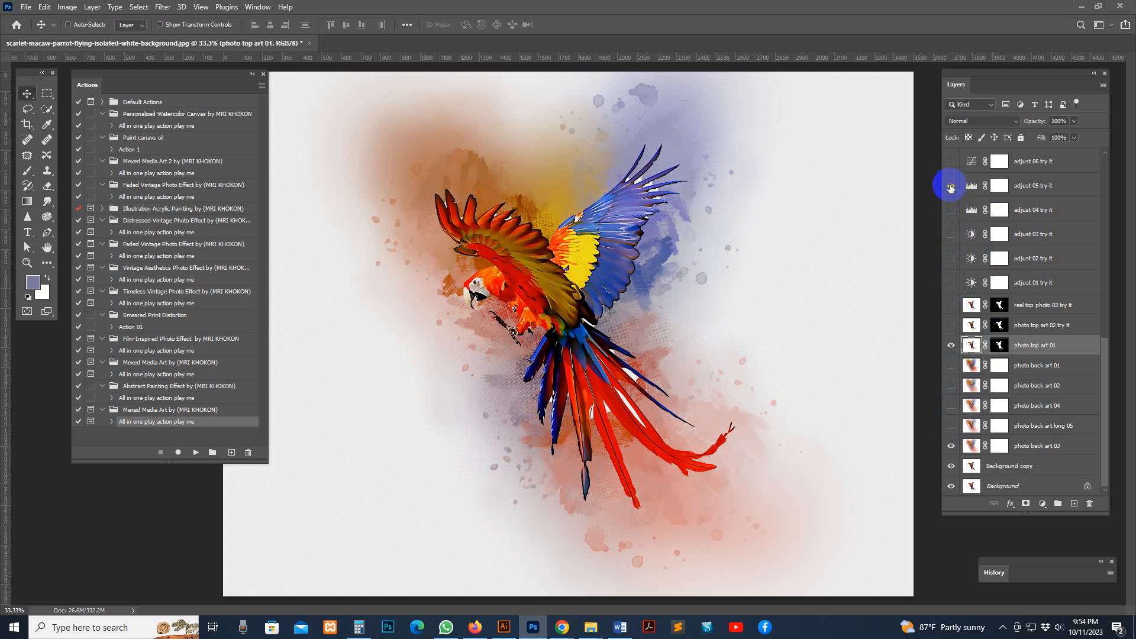
{"action": "left_click", "coordinate": [951, 185]}
{"action": "left_click", "coordinate": [951, 162]}
{"action": "left_click", "coordinate": [951, 162]}
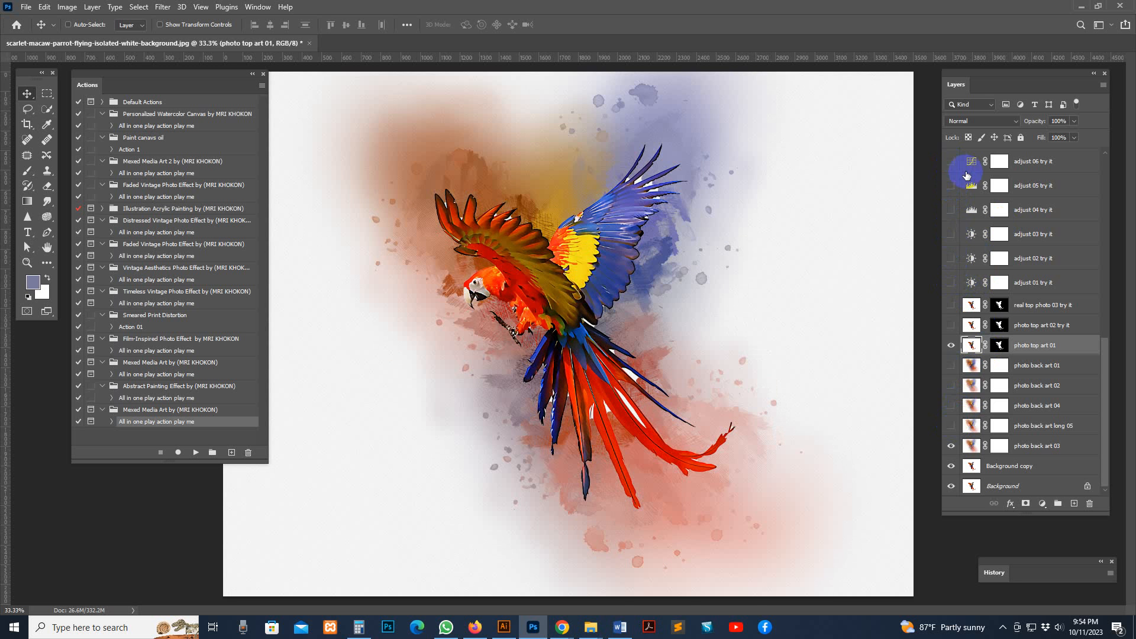
Preview the Black & White 1 and color 11 layers on the macaw artwork, hiding both again
{"action": "scroll", "coordinate": [976, 220], "scroll_direction": "down", "scroll_amount": 5}
{"action": "scroll", "coordinate": [962, 222], "scroll_direction": "up", "scroll_amount": 1}
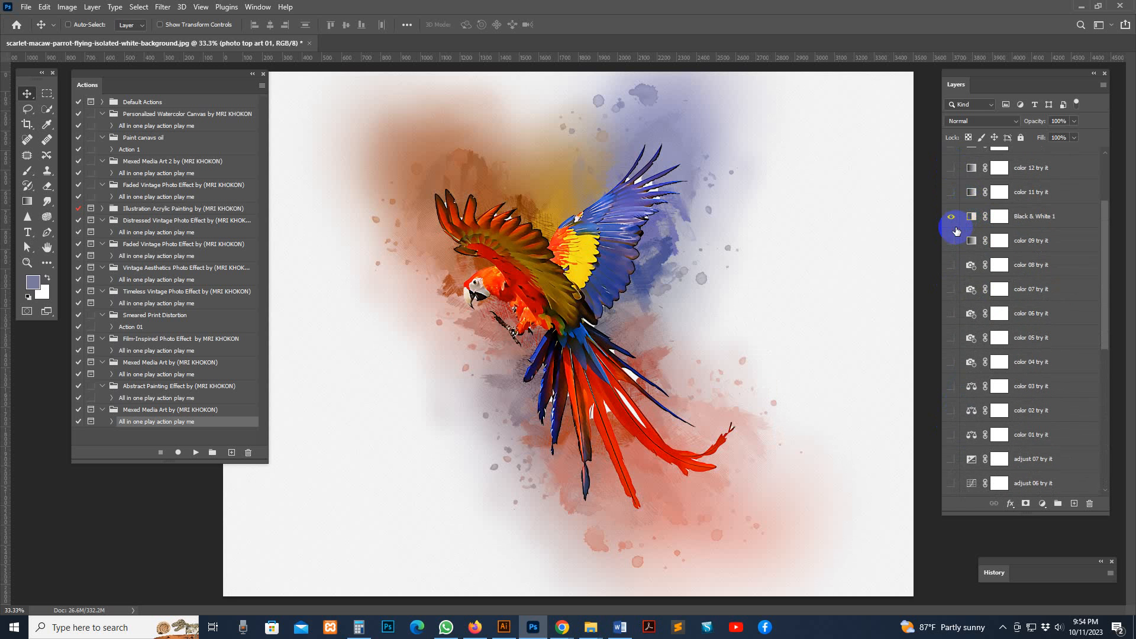
{"action": "left_click", "coordinate": [951, 217]}
{"action": "left_click", "coordinate": [951, 216]}
{"action": "left_click", "coordinate": [950, 193]}
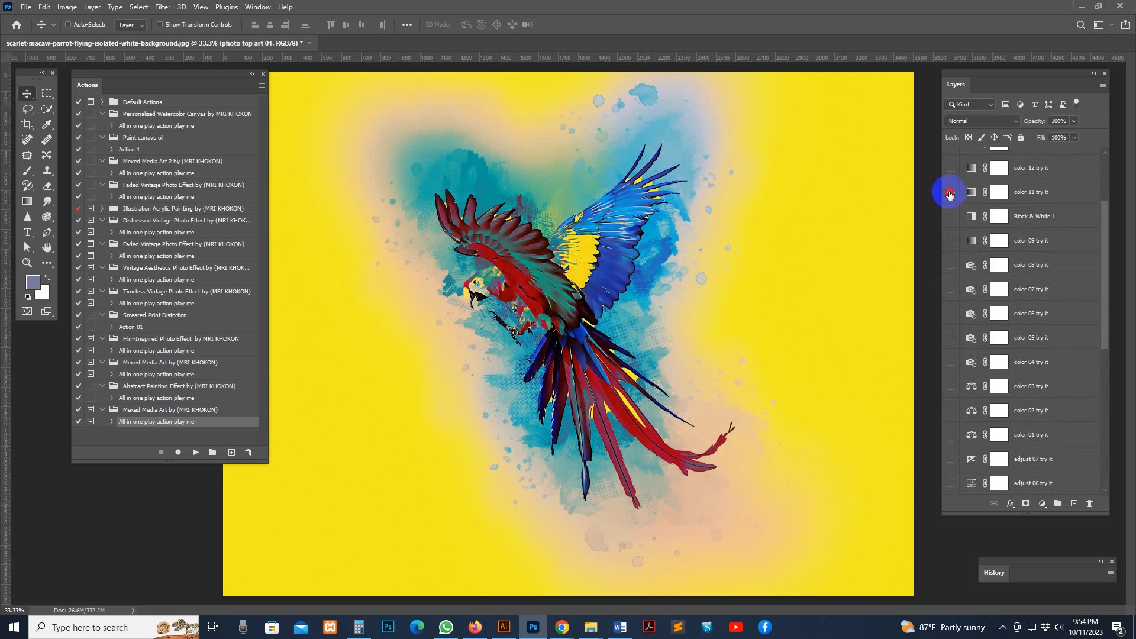
{"action": "left_click", "coordinate": [950, 192]}
Preview the color 09, color 08 and color 07 layers on the macaw artwork, leaving them hidden with color 07 selected
{"action": "left_click", "coordinate": [952, 241]}
{"action": "left_click", "coordinate": [952, 264]}
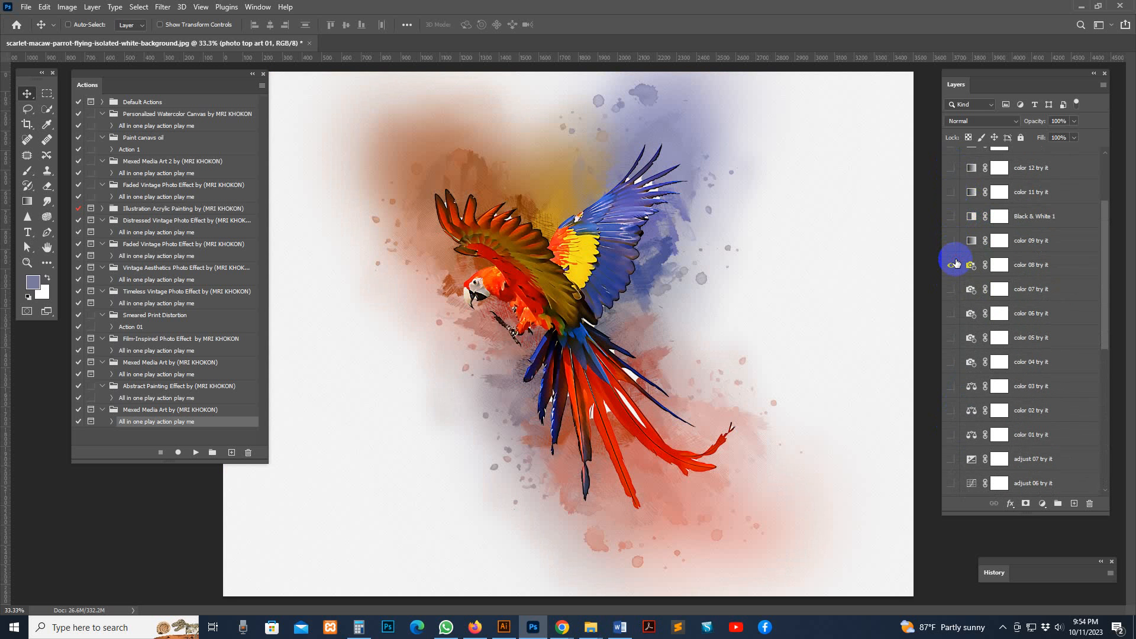
{"action": "left_click", "coordinate": [960, 289]}
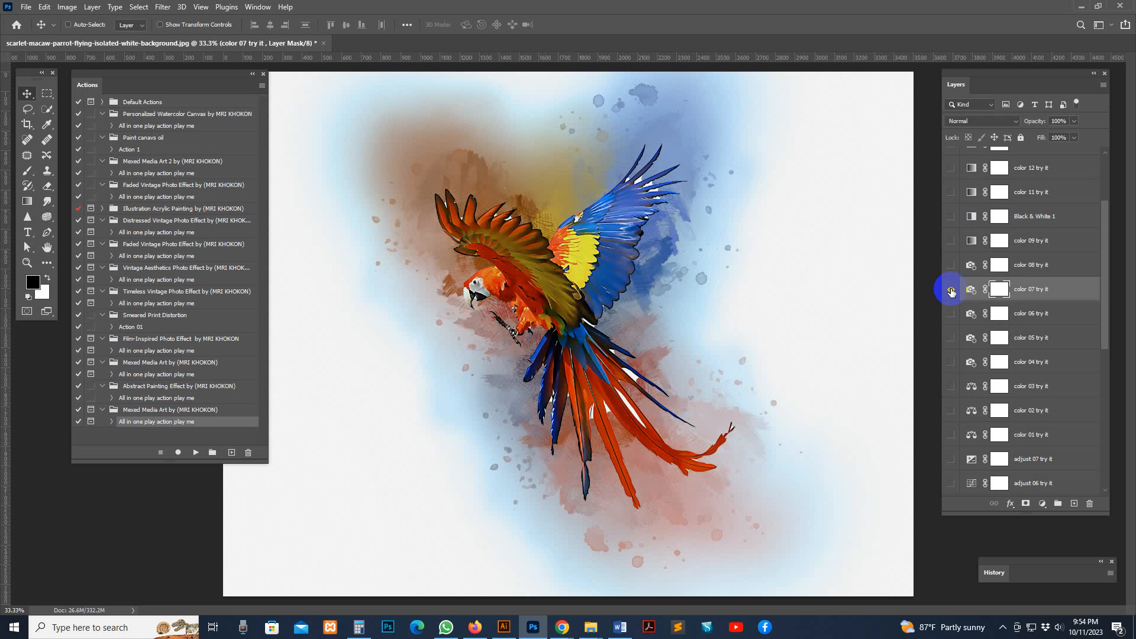
{"action": "left_click", "coordinate": [951, 290]}
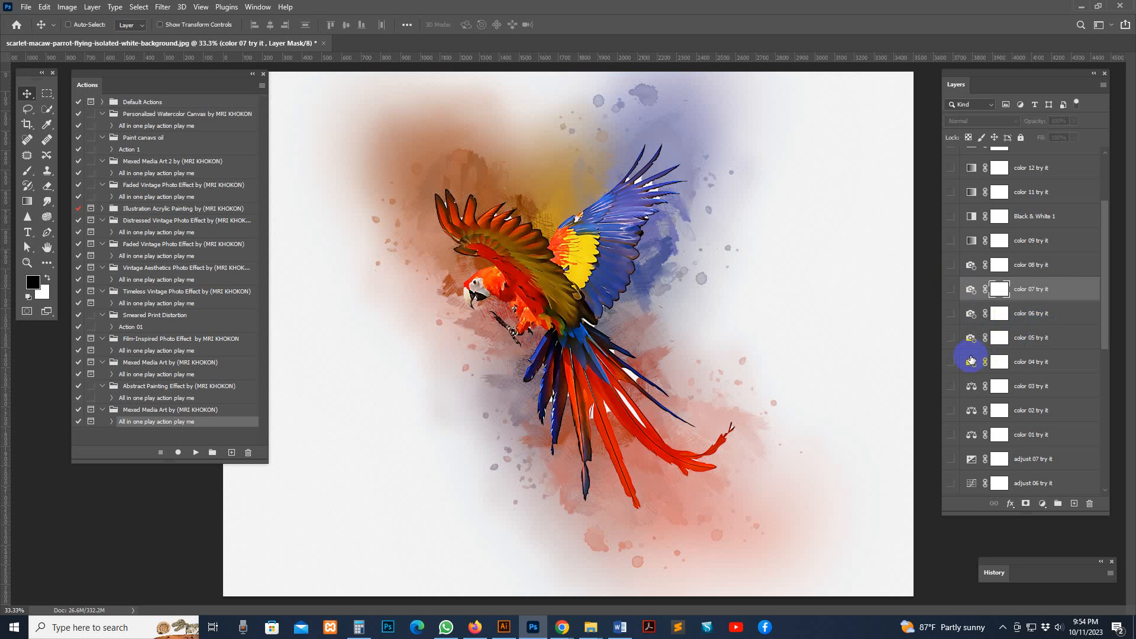